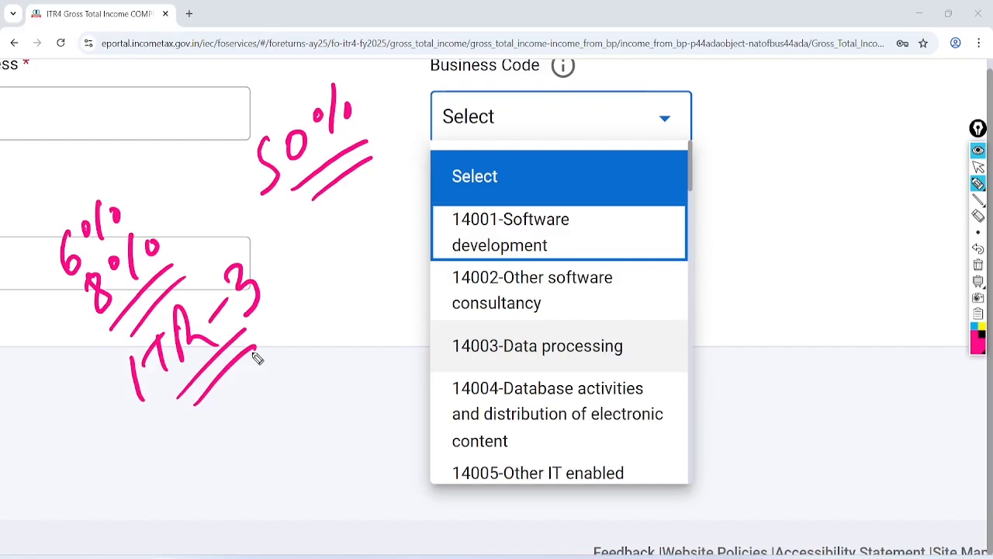
Tick and underline IT codes 14001 Software development through 14005 Other IT enabled services
mouse_move(587, 220)
left_mouse_down()
mouse_move(607, 236)
mouse_move(714, 198)
left_mouse_up()
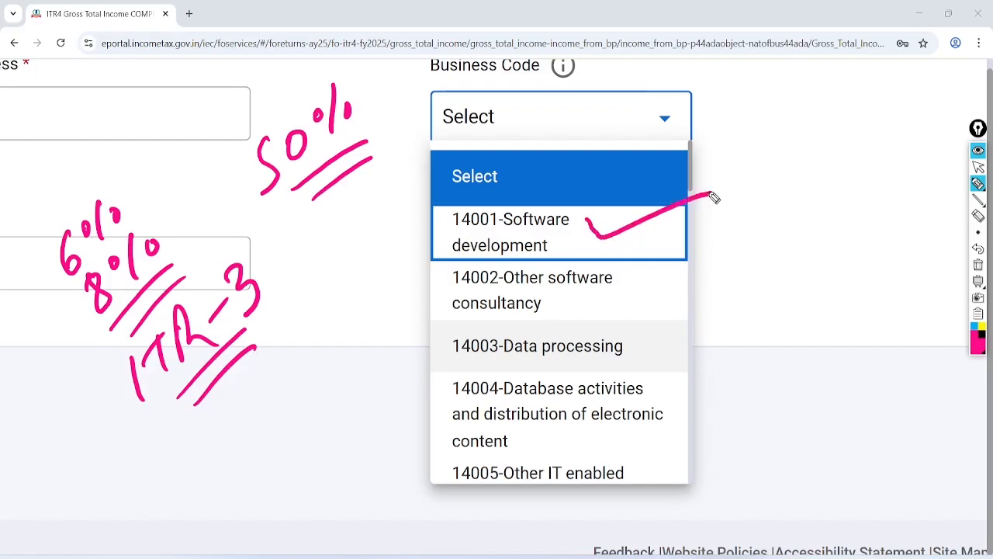
left_click_drag(436, 231, 528, 235)
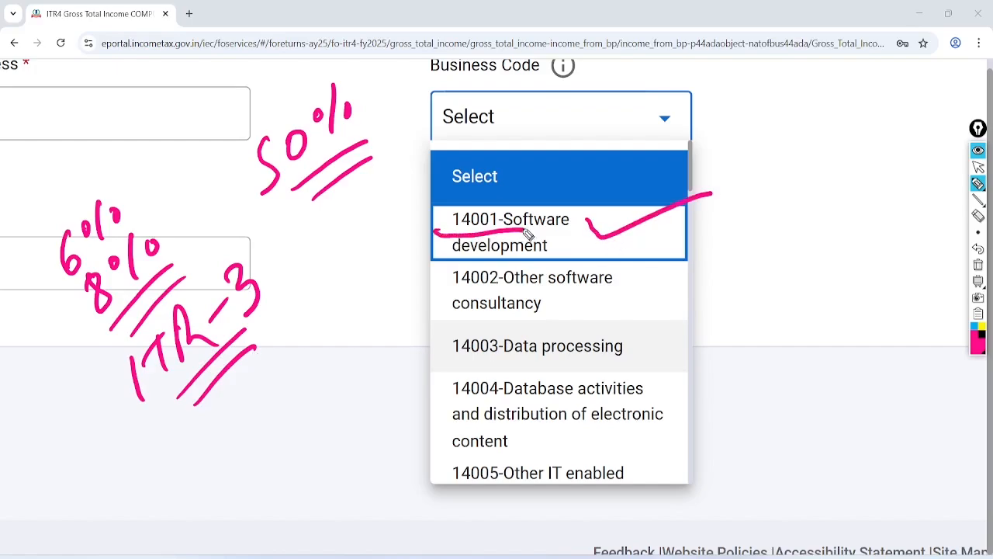
left_click_drag(449, 325, 605, 305)
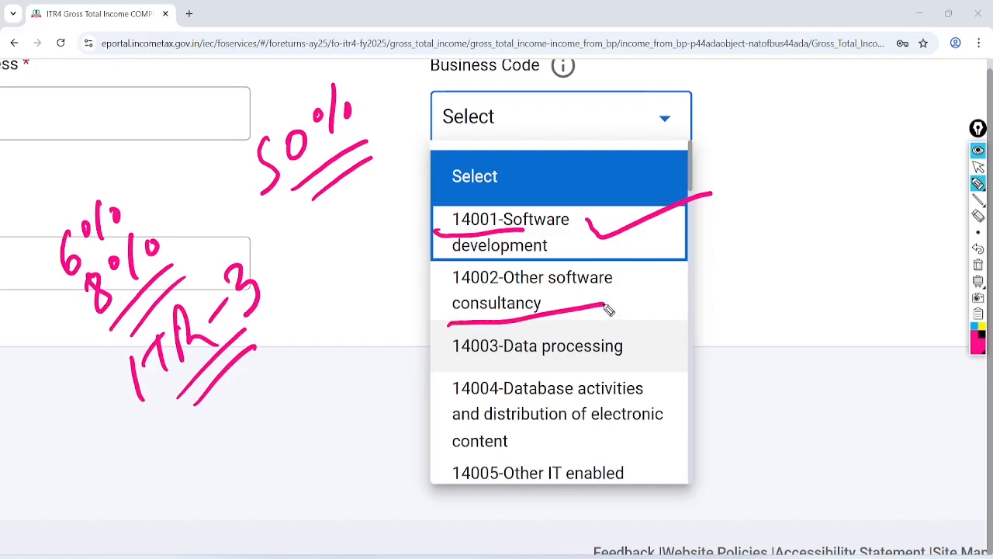
left_click_drag(656, 278, 787, 264)
left_click_drag(476, 365, 681, 349)
left_click_drag(495, 402, 656, 396)
left_click_drag(446, 427, 680, 416)
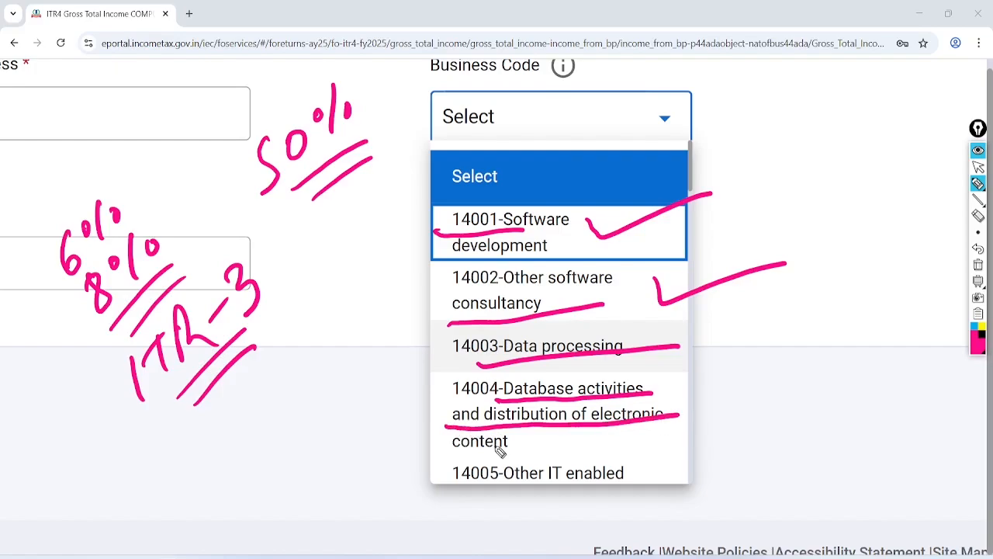
left_click_drag(454, 450, 557, 441)
mouse_move(642, 440)
left_mouse_down()
mouse_move(581, 443)
mouse_move(687, 470)
mouse_move(644, 438)
left_mouse_up()
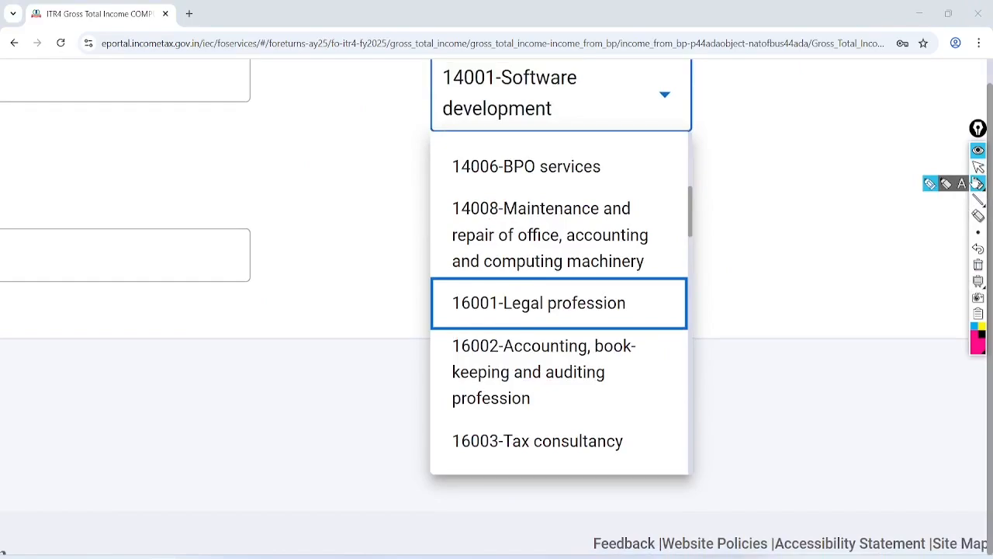
Mark codes 14006 BPO, 14008, 16001 Legal, 16002 Accounting and 16003 Tax consultancy, then clear annotations
left_click(978, 183)
mouse_move(625, 142)
left_mouse_down()
mouse_move(499, 127)
mouse_move(595, 195)
mouse_move(582, 146)
left_mouse_up()
left_click_drag(487, 214, 666, 210)
left_click_drag(449, 250, 664, 249)
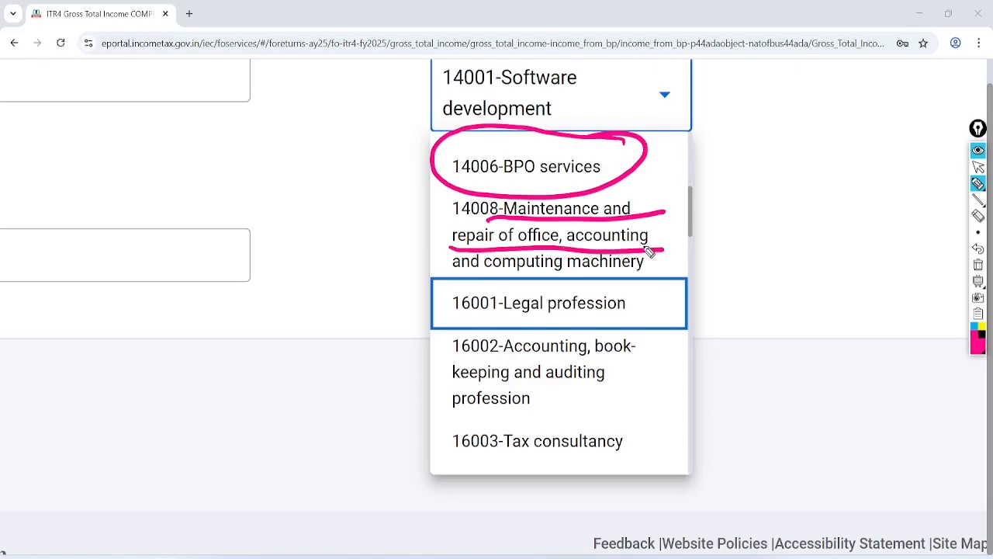
left_click_drag(485, 319, 658, 310)
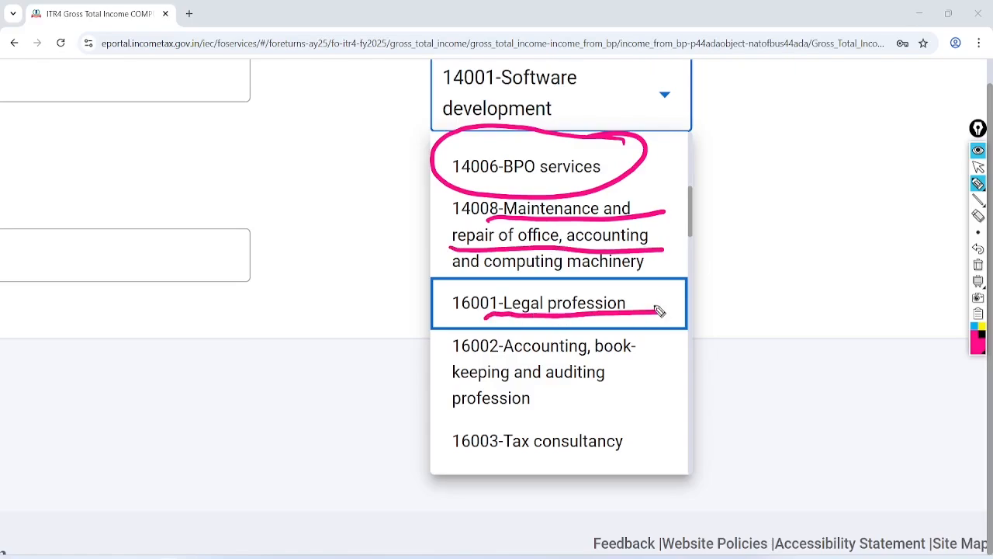
left_click_drag(481, 359, 642, 350)
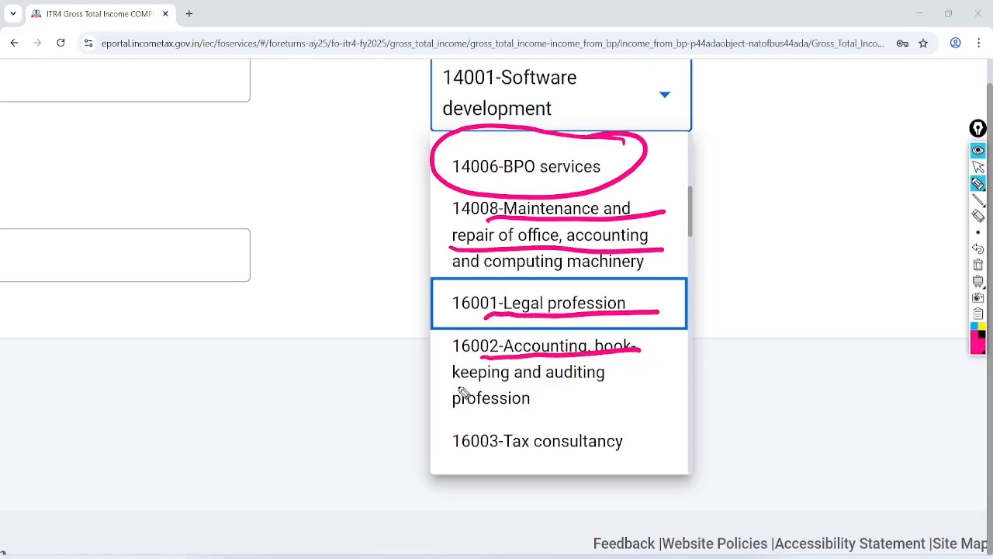
left_click_drag(452, 382, 637, 375)
mouse_move(649, 409)
left_mouse_down()
mouse_move(499, 458)
mouse_move(627, 412)
left_mouse_up()
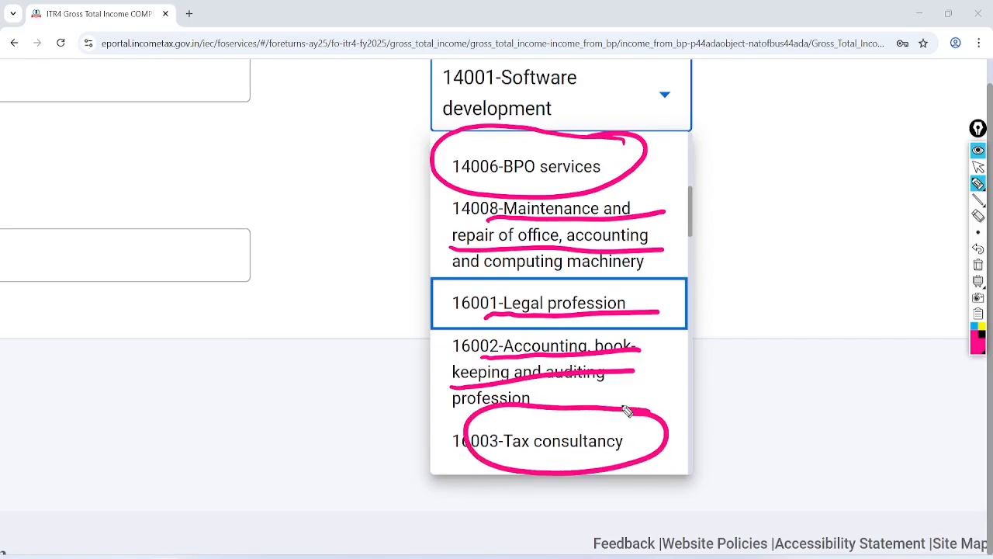
left_click(978, 264)
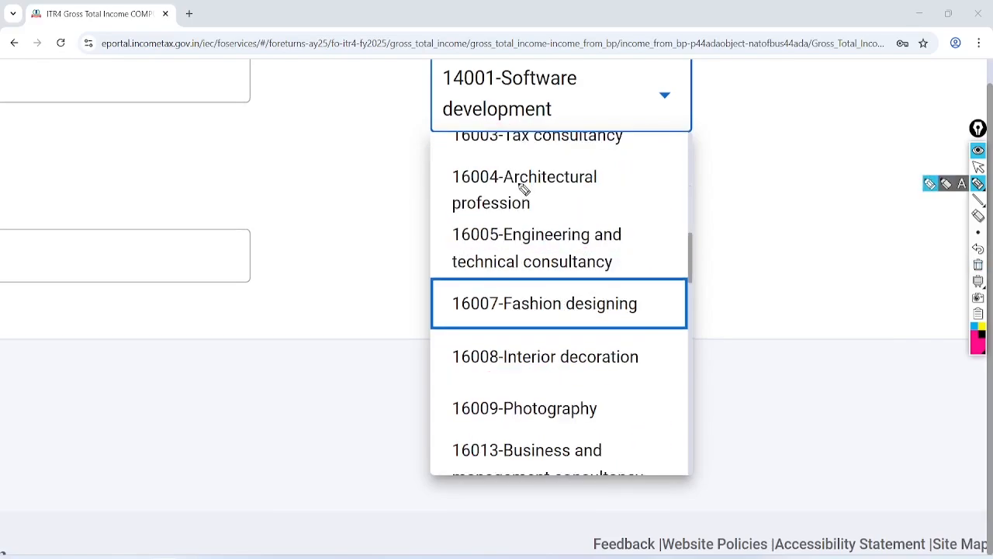
Underline professional codes 16004 Architectural, 16005 Engineering, 16007 Fashion, 16008 Interior decoration and 16009 Photography
left_click_drag(506, 187, 604, 188)
left_click_drag(452, 219, 557, 210)
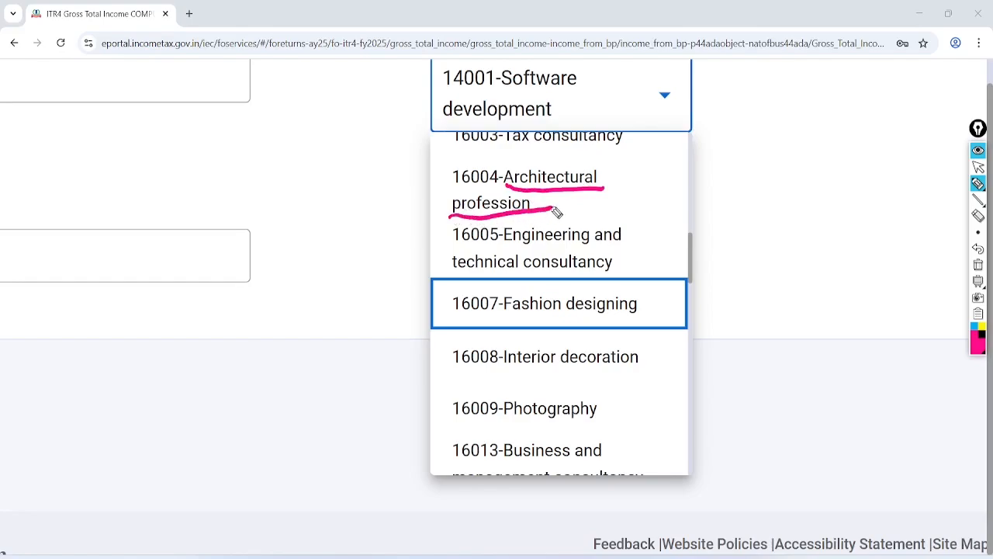
left_click_drag(487, 250, 651, 240)
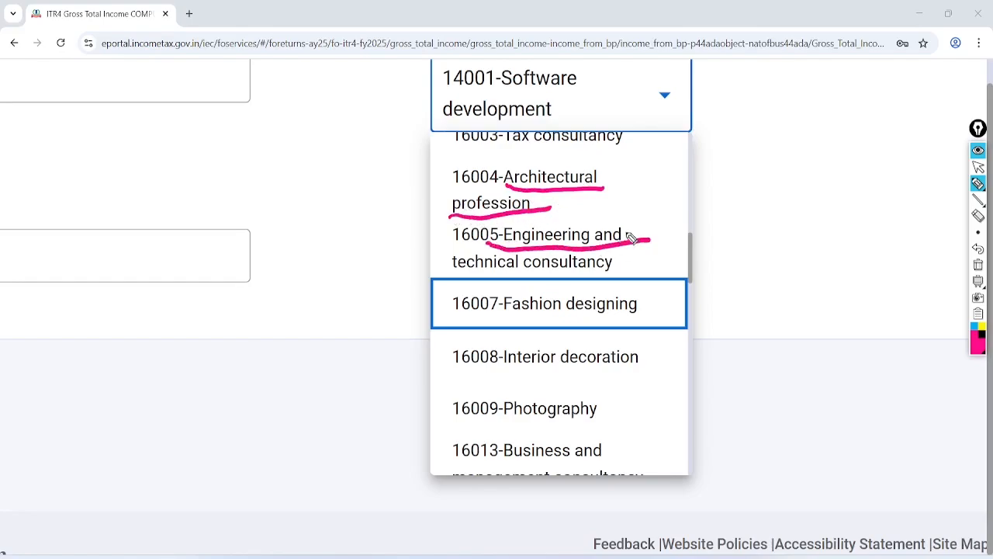
left_click_drag(454, 273, 623, 268)
left_click_drag(496, 323, 658, 320)
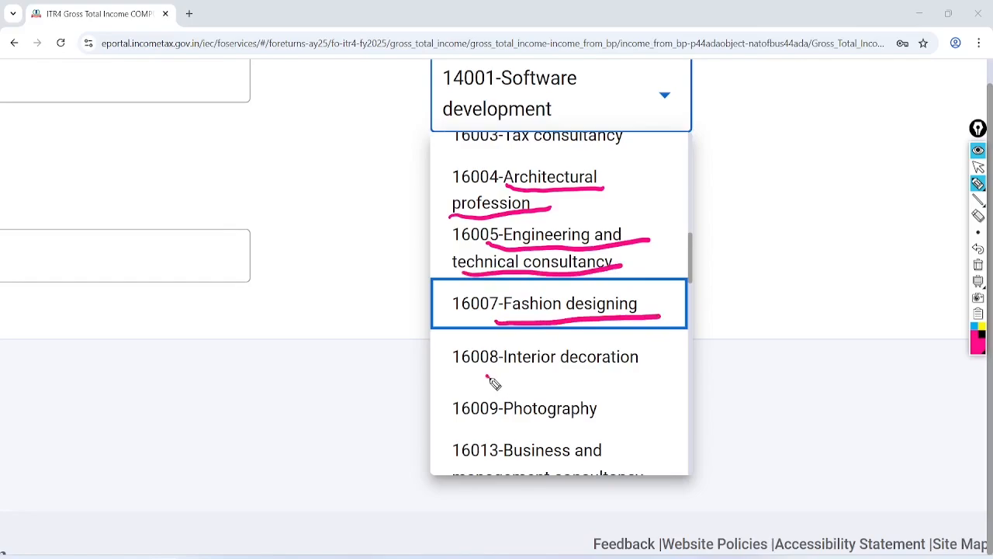
left_click_drag(486, 376, 660, 361)
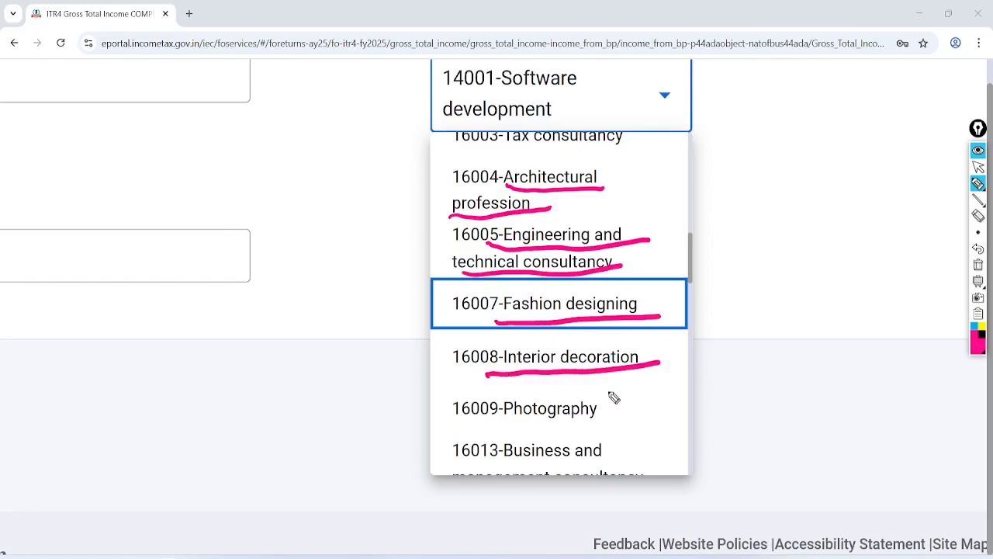
left_click_drag(484, 429, 623, 419)
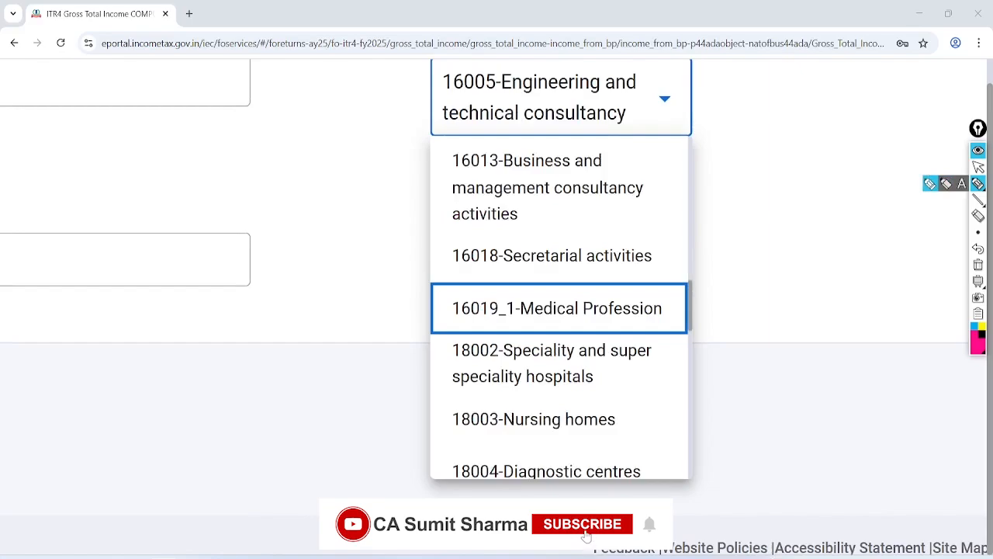
Underline the chosen 16005 Engineering and technical consultancy code, plus 16013 and 16018 Secretarial activities
left_click_drag(492, 94, 641, 90)
left_click(448, 128)
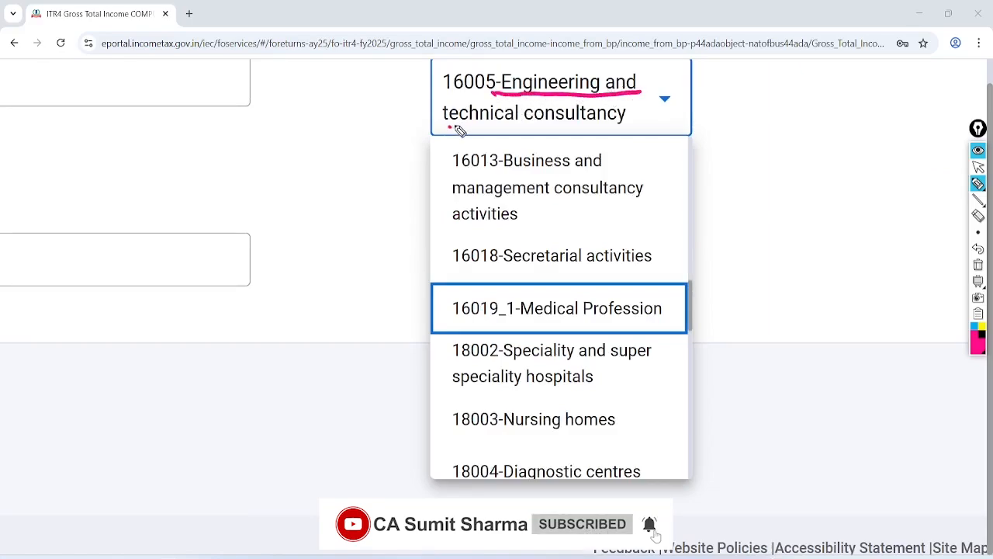
left_click_drag(448, 124, 648, 119)
left_click_drag(490, 166, 619, 165)
left_click_drag(445, 200, 676, 195)
left_click(487, 275)
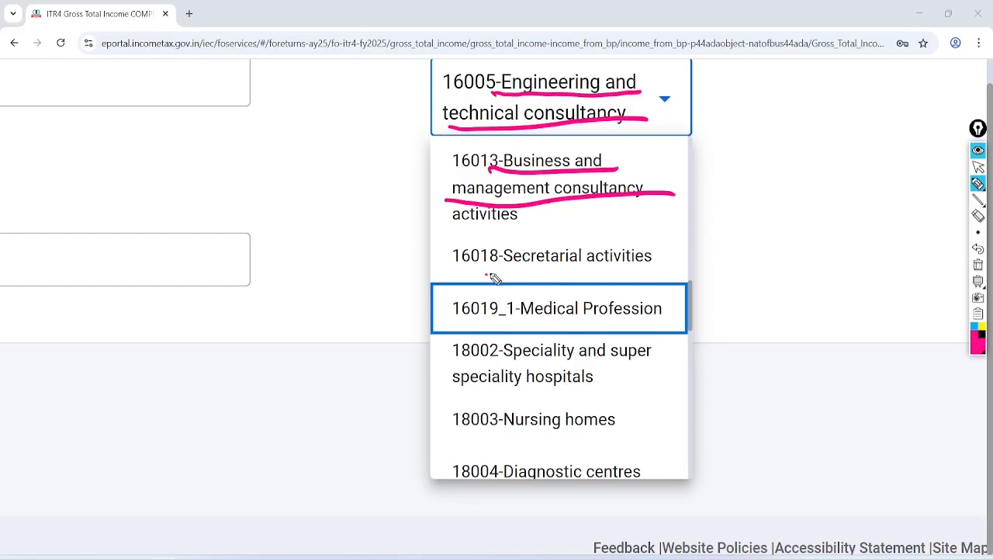
left_click_drag(486, 275, 672, 271)
Underline 16019_1 Medical Profession, 18002 speciality hospitals and Nursing homes, circle Diagnostic centres, then clear marks
left_click_drag(513, 320, 677, 317)
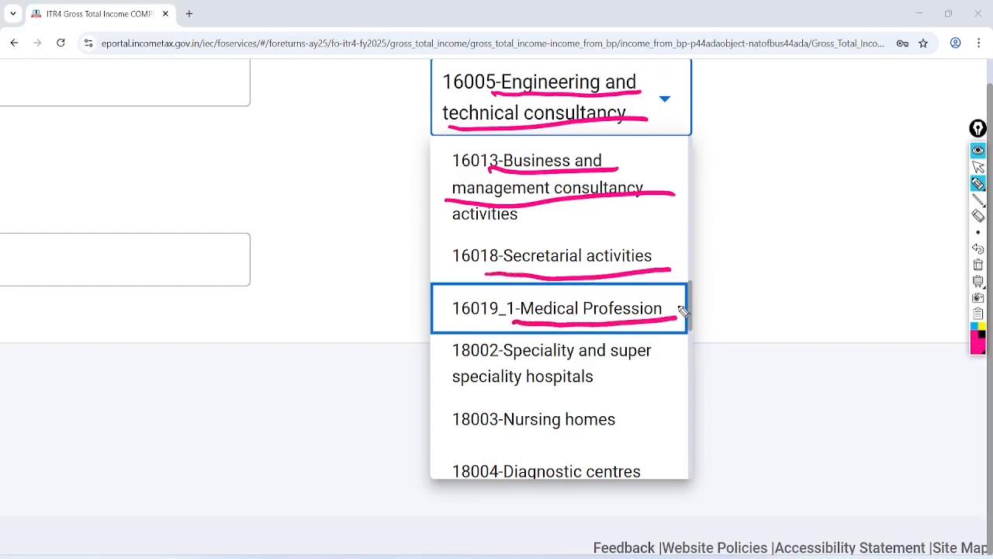
left_click_drag(496, 364, 676, 358)
left_click_drag(525, 388, 620, 384)
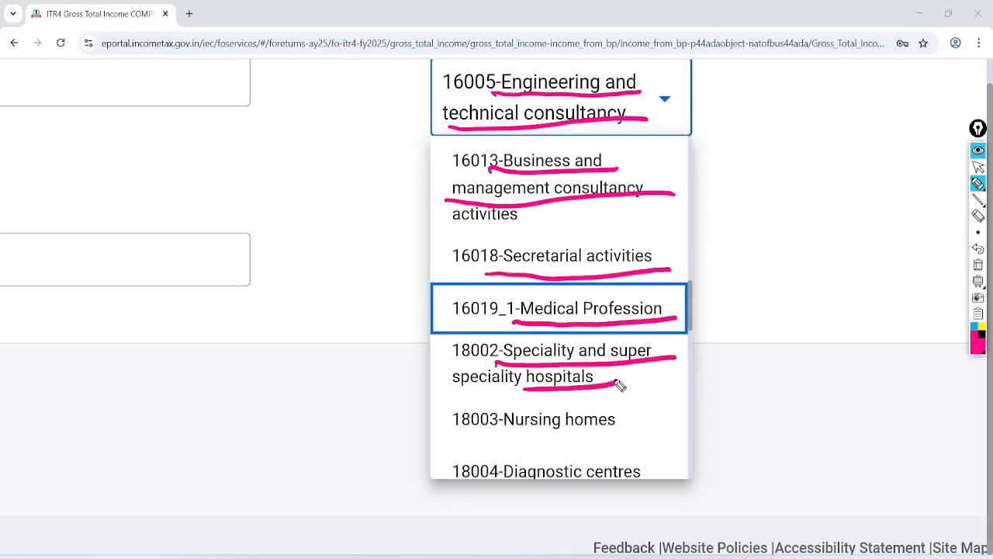
mouse_move(492, 441)
left_mouse_down()
mouse_move(667, 419)
mouse_move(500, 459)
mouse_move(636, 464)
left_mouse_up()
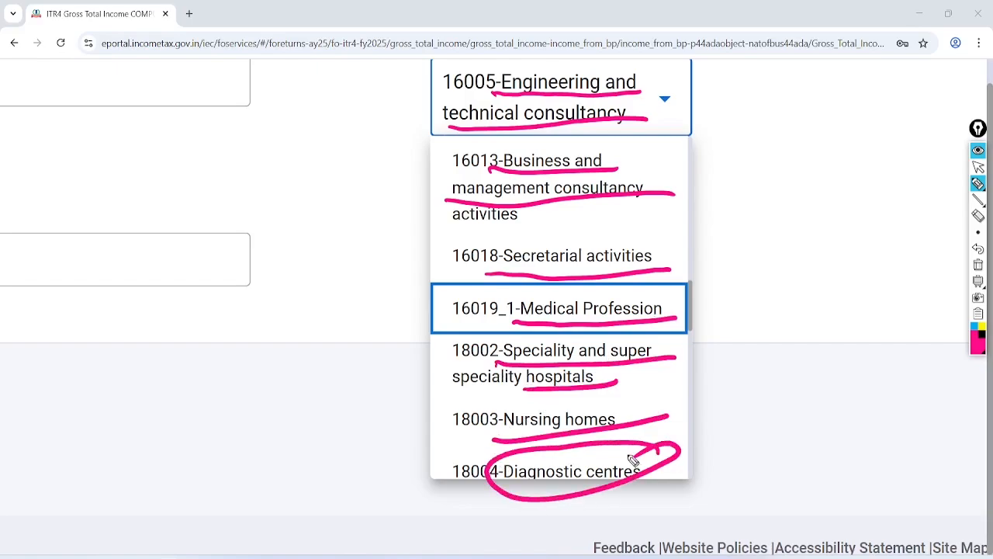
left_click(979, 265)
Underline codes 18005 Pathological laboratories, 18010 Medical clinics, 18011 Dental, 18012 Ayurveda and 18013 Unani
scroll(559, 308, "down", 4)
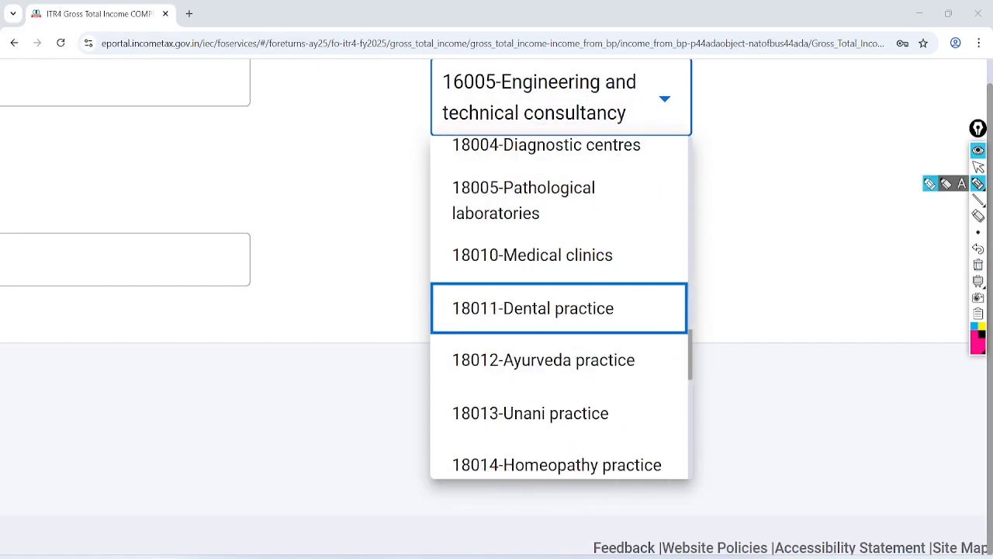
left_click_drag(492, 198, 600, 196)
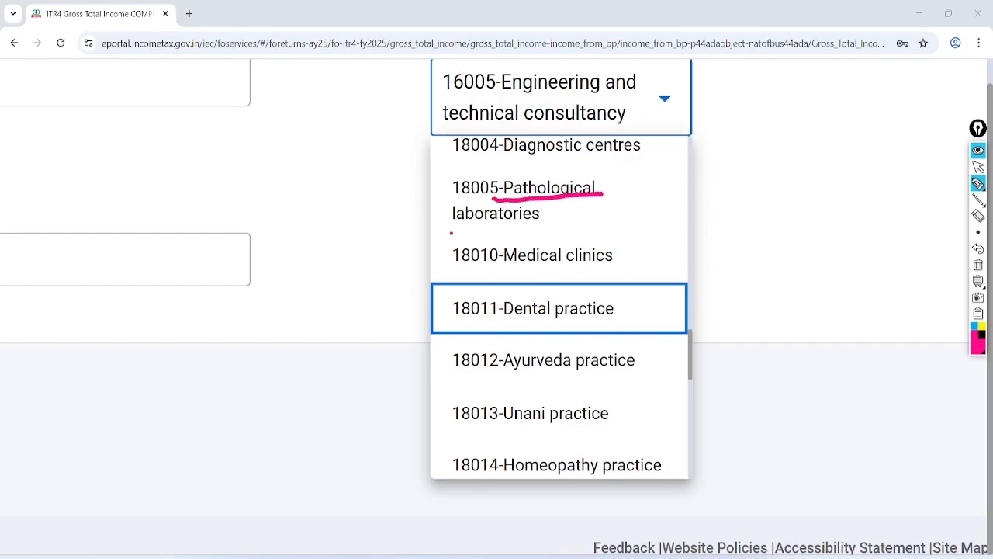
left_click_drag(451, 233, 562, 227)
left_click_drag(496, 267, 631, 263)
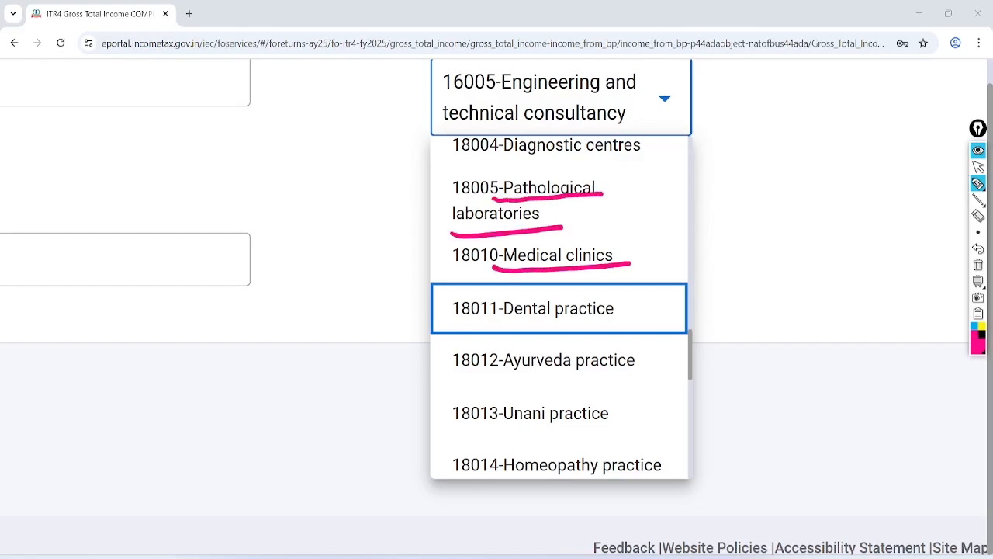
left_click_drag(488, 324, 643, 314)
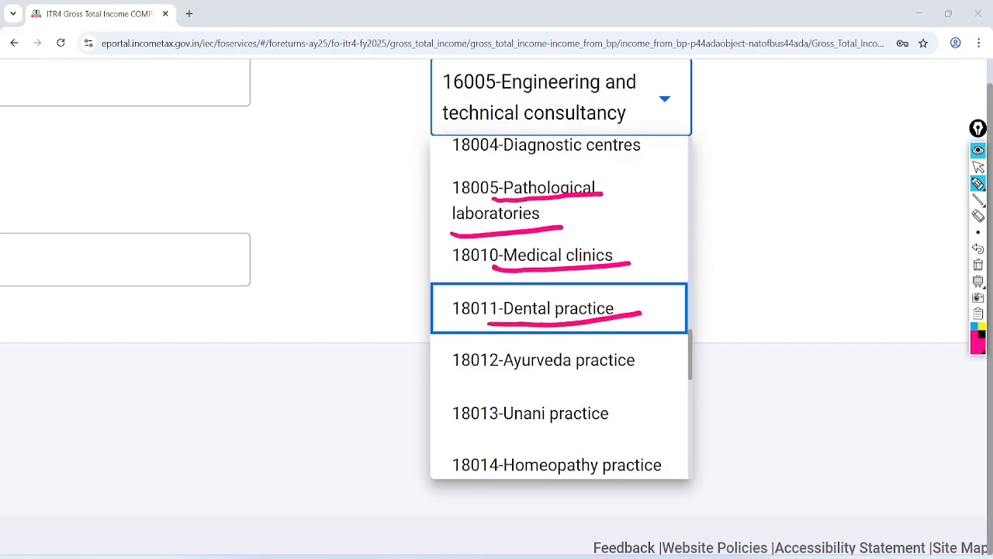
left_click_drag(481, 378, 658, 367)
mouse_move(488, 432)
left_mouse_down()
mouse_move(634, 424)
mouse_move(492, 441)
mouse_move(692, 458)
mouse_move(661, 444)
left_mouse_up()
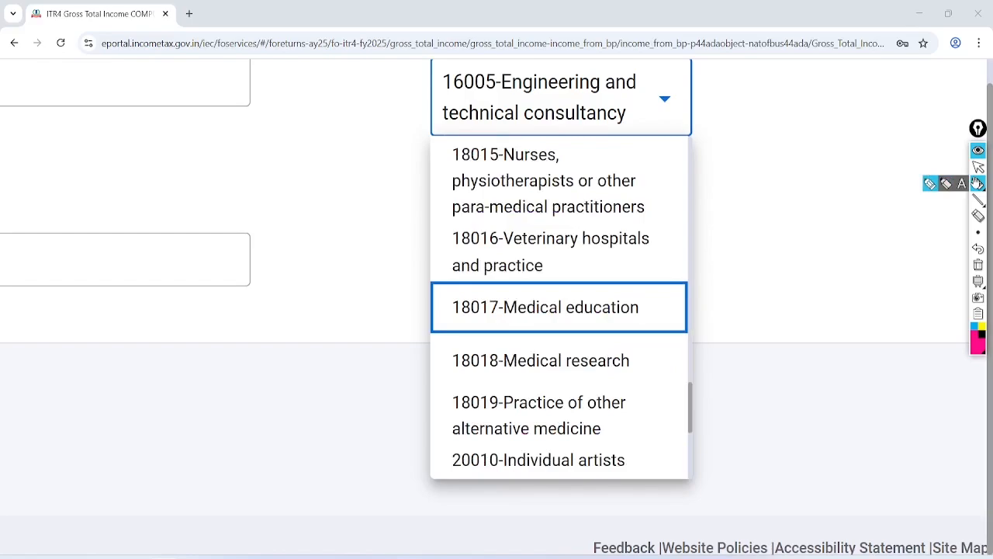
Underline codes 18015 nurses and physiotherapists through 18019 alternative medicine, and 20010 Individual artists
left_click(978, 184)
left_click_drag(482, 165, 592, 164)
left_click_drag(450, 197, 636, 188)
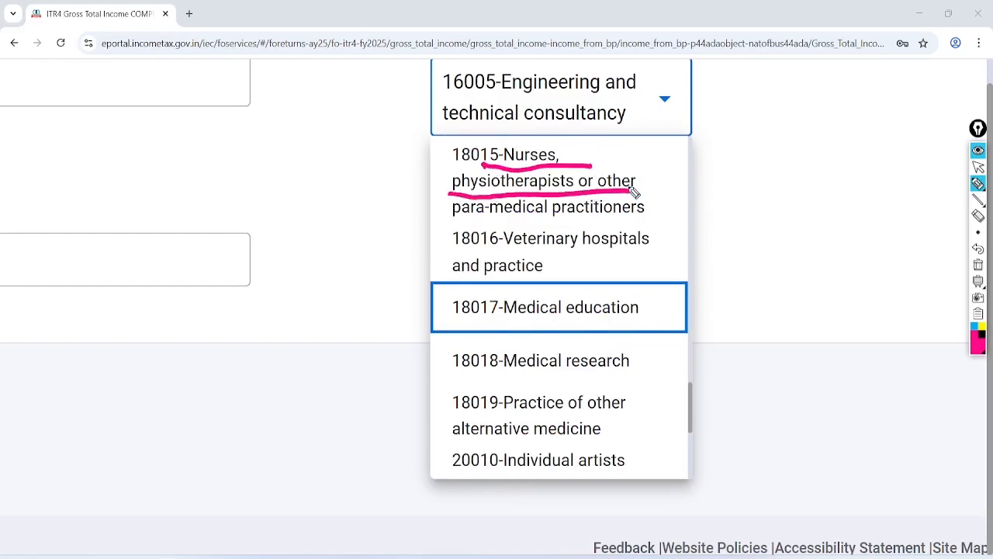
left_click_drag(447, 225, 665, 226)
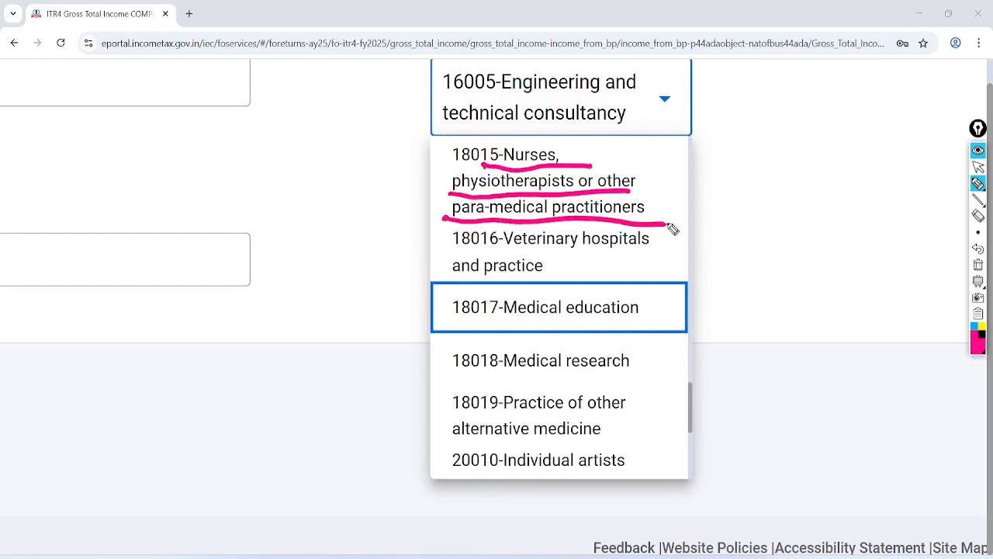
left_click_drag(481, 256, 663, 253)
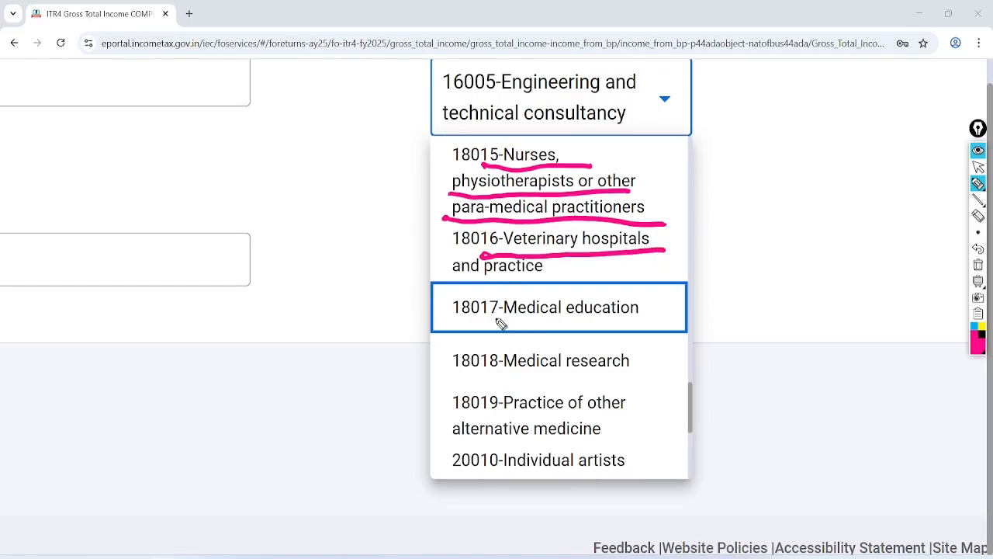
left_click_drag(491, 325, 652, 321)
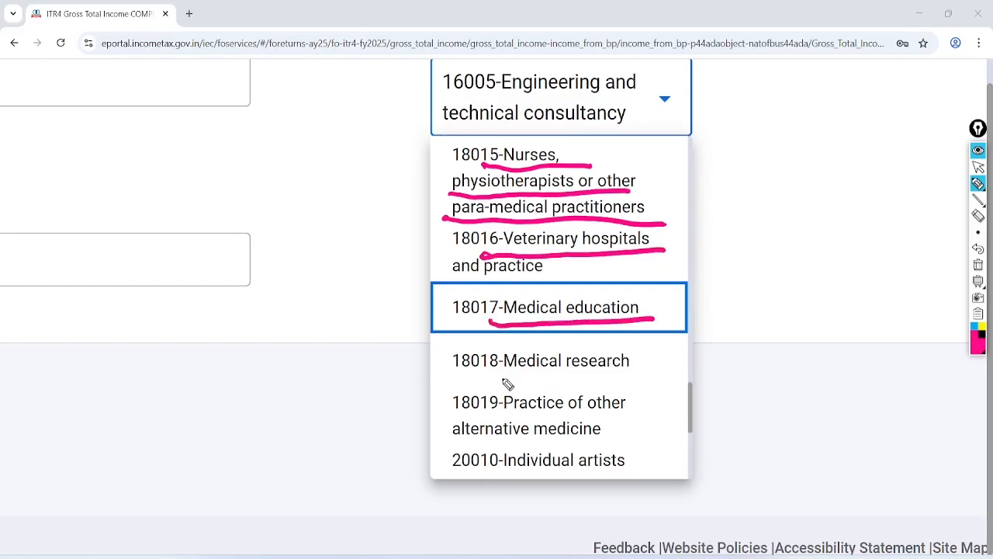
left_click_drag(494, 378, 661, 375)
left_click_drag(494, 413, 626, 400)
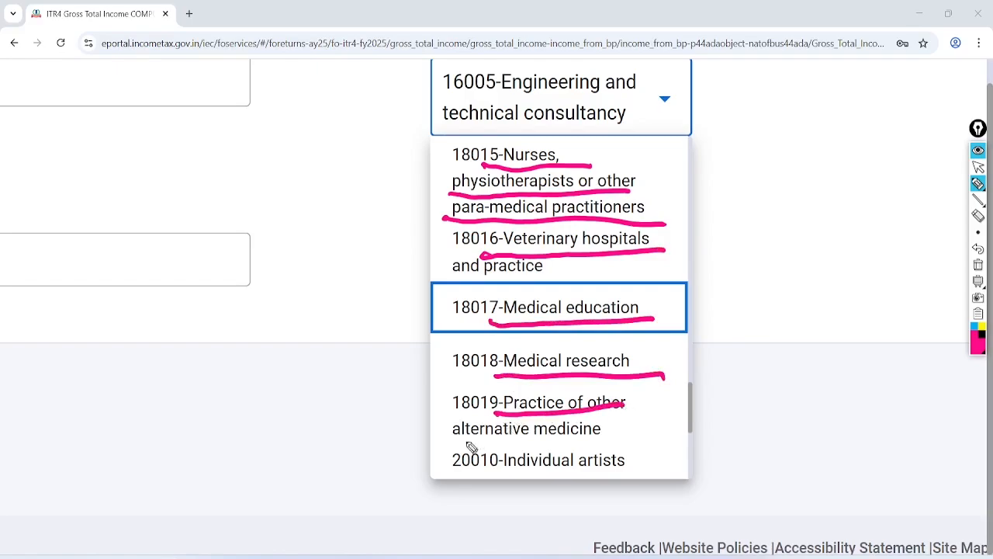
left_click_drag(452, 449, 629, 431)
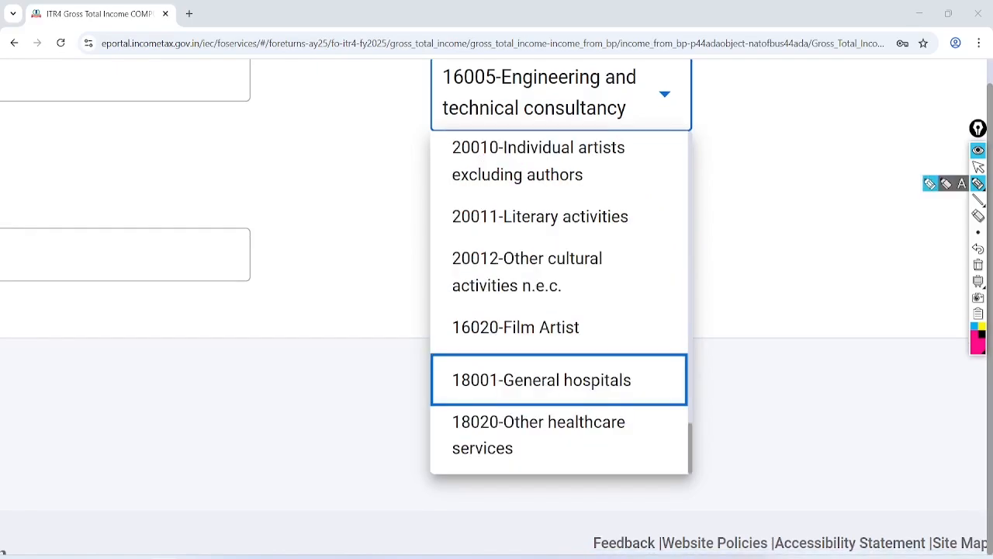
left_click_drag(480, 165, 621, 161)
left_click_drag(447, 198, 611, 187)
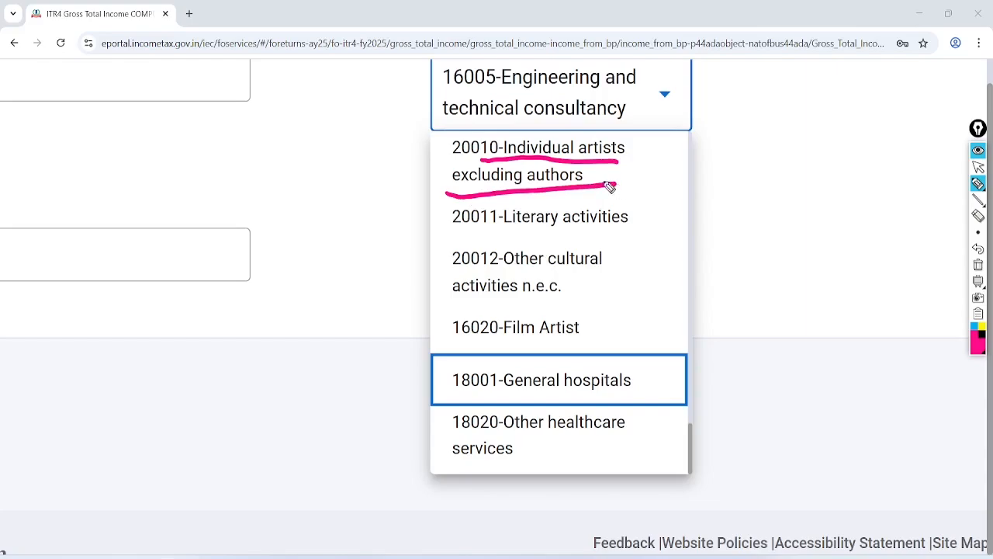
Underline 20011 Literary activities, 20012 Other cultural activities and 16020 Film Artist
left_click_drag(483, 235, 645, 232)
left_click_drag(498, 270, 620, 266)
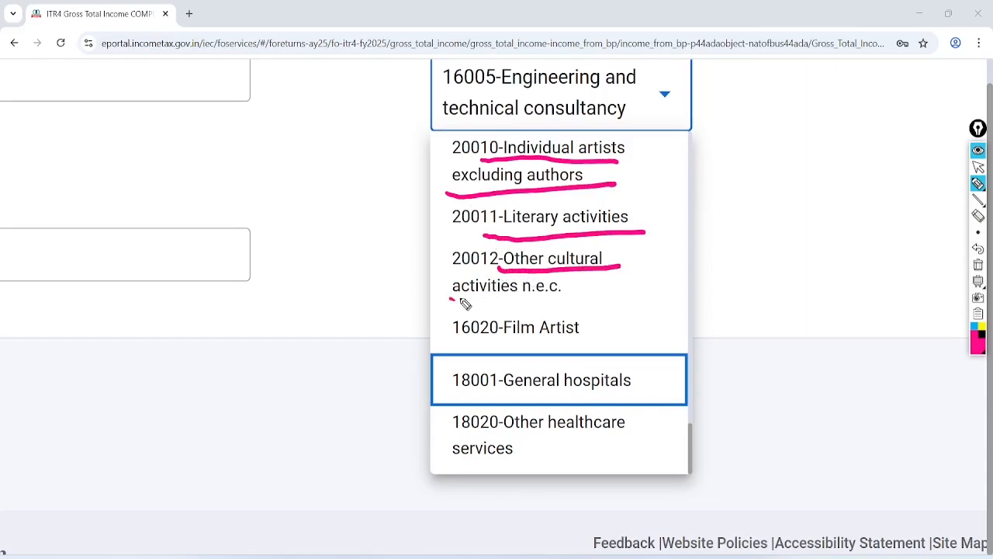
left_click_drag(450, 304, 585, 295)
left_click_drag(503, 341, 603, 334)
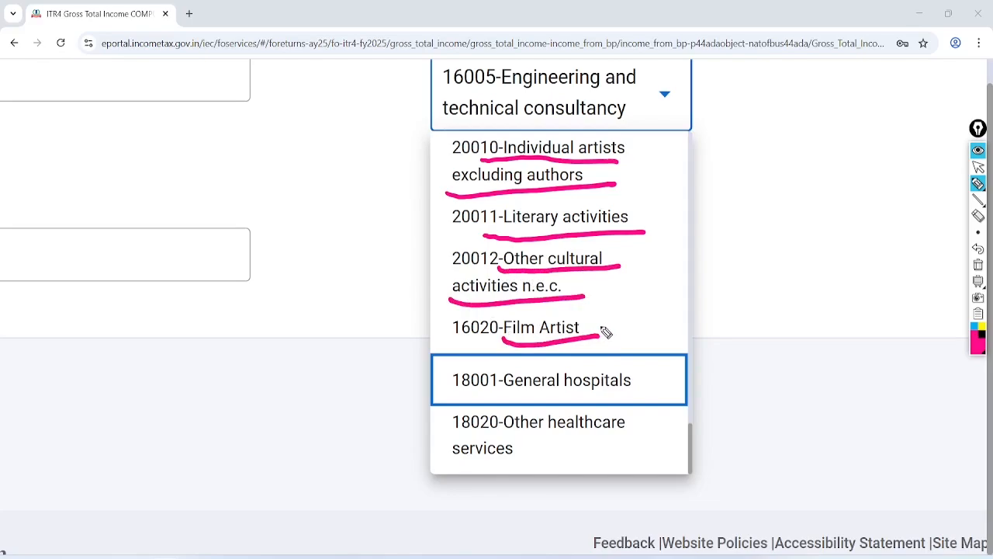
Underline 18001 General hospitals and 18020 Other healthcare services, starting a note left of the list
left_click_drag(489, 399, 659, 392)
left_click_drag(504, 439, 650, 428)
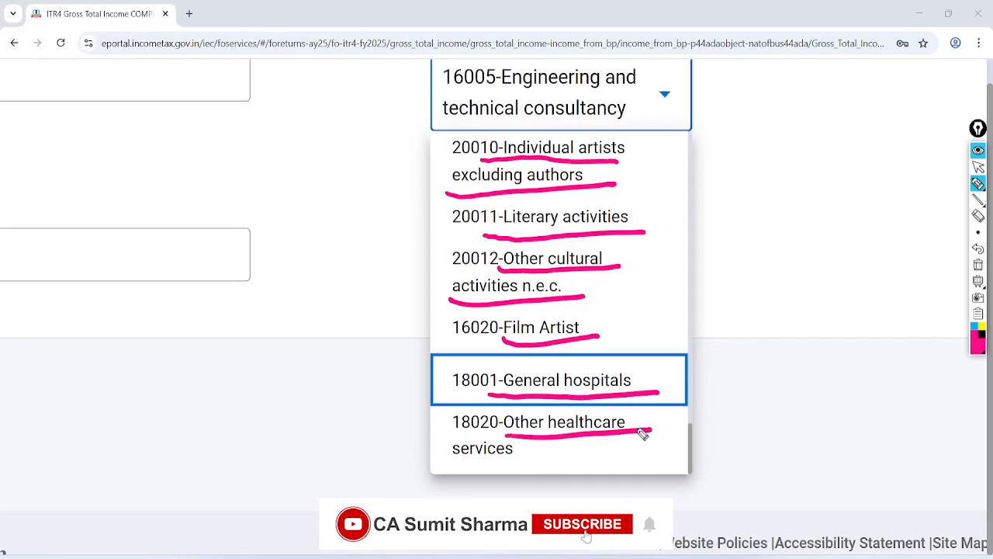
left_click_drag(475, 471, 589, 457)
mouse_move(122, 147)
left_mouse_down()
mouse_move(124, 214)
mouse_move(161, 157)
mouse_move(149, 148)
left_mouse_up()
Write, underline and circle a 50% note with कम beside it, left of the list
left_click_drag(174, 131, 197, 145)
left_click_drag(210, 121, 215, 126)
mouse_move(159, 205)
left_mouse_down()
mouse_move(223, 148)
mouse_move(220, 164)
left_mouse_up()
mouse_move(223, 84)
left_mouse_down()
mouse_move(194, 67)
mouse_move(175, 72)
left_mouse_up()
mouse_move(224, 242)
left_mouse_down()
mouse_move(232, 276)
mouse_move(252, 273)
left_mouse_up()
mouse_move(248, 229)
left_mouse_down()
mouse_move(262, 243)
mouse_move(282, 237)
left_mouse_up()
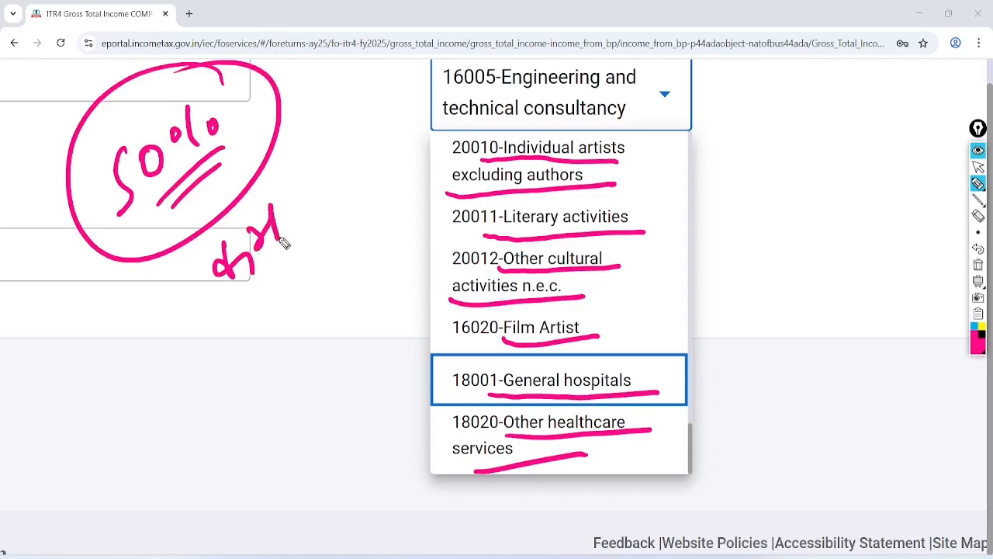
left_click_drag(217, 239, 281, 196)
left_click_drag(253, 284, 318, 233)
left_click_drag(261, 299, 326, 250)
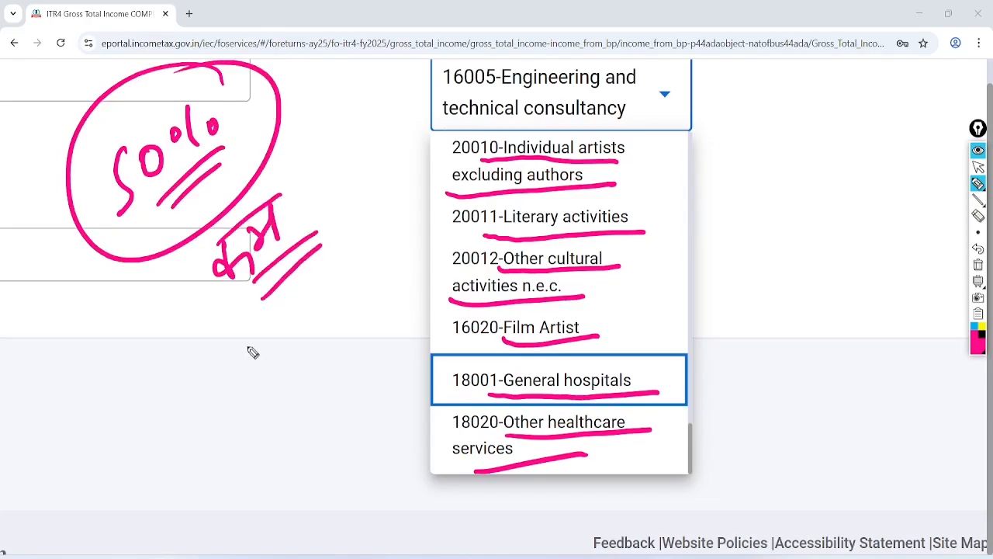
Write underlined CA, Audit and ITR-3 notes to the right of the list
mouse_move(766, 90)
left_mouse_down()
mouse_move(780, 140)
mouse_move(799, 113)
left_mouse_up()
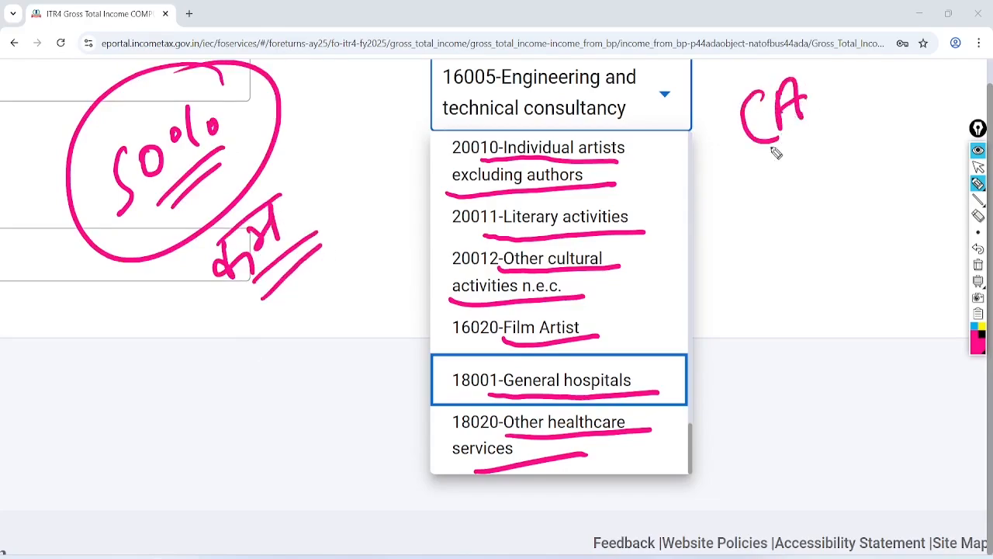
left_click_drag(759, 165, 826, 122)
left_click_drag(759, 176, 846, 130)
mouse_move(772, 205)
left_mouse_down()
mouse_move(768, 227)
mouse_move(791, 233)
mouse_move(799, 205)
mouse_move(871, 161)
mouse_move(869, 186)
left_mouse_up()
mouse_move(761, 270)
left_mouse_down()
mouse_move(808, 250)
mouse_move(824, 279)
mouse_move(853, 233)
mouse_move(863, 276)
left_mouse_up()
mouse_move(787, 329)
left_mouse_down()
mouse_move(891, 280)
mouse_move(885, 294)
left_mouse_up()
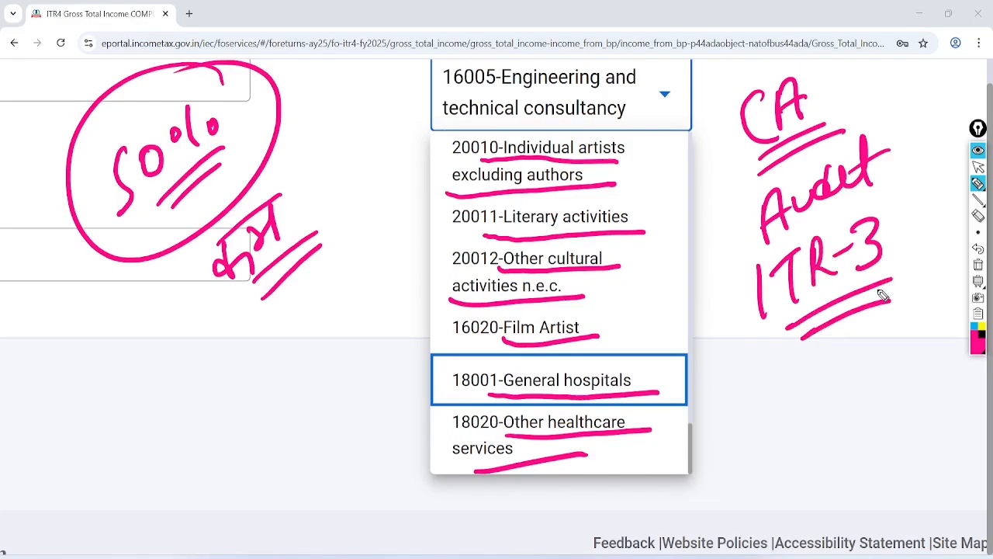
Write a circled CA note with a double-underlined 10L limit at the lower left
mouse_move(144, 353)
left_mouse_down()
mouse_move(156, 382)
mouse_move(163, 350)
left_mouse_up()
mouse_move(151, 307)
left_mouse_down()
mouse_move(177, 377)
mouse_move(156, 306)
left_mouse_up()
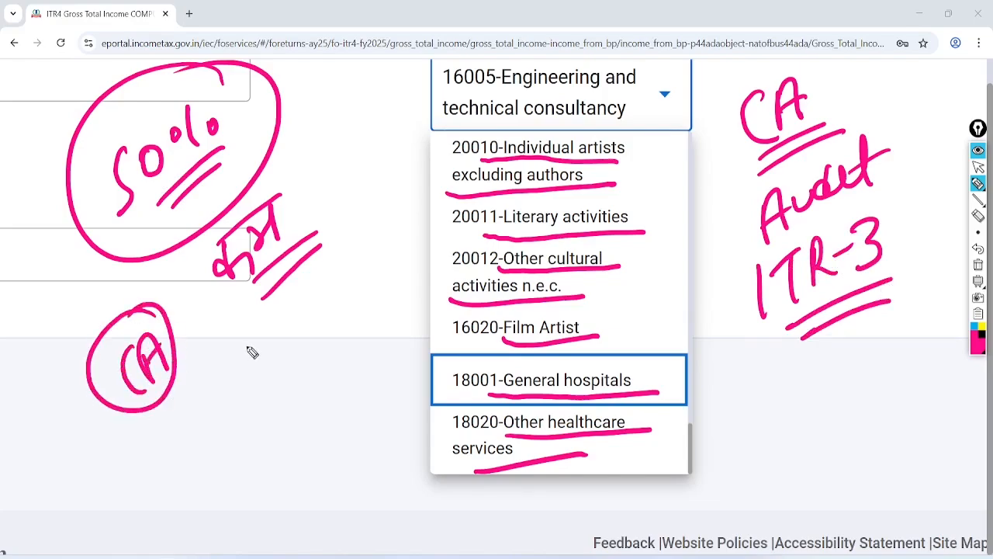
mouse_move(235, 332)
left_mouse_down()
mouse_move(261, 366)
mouse_move(332, 288)
left_mouse_up()
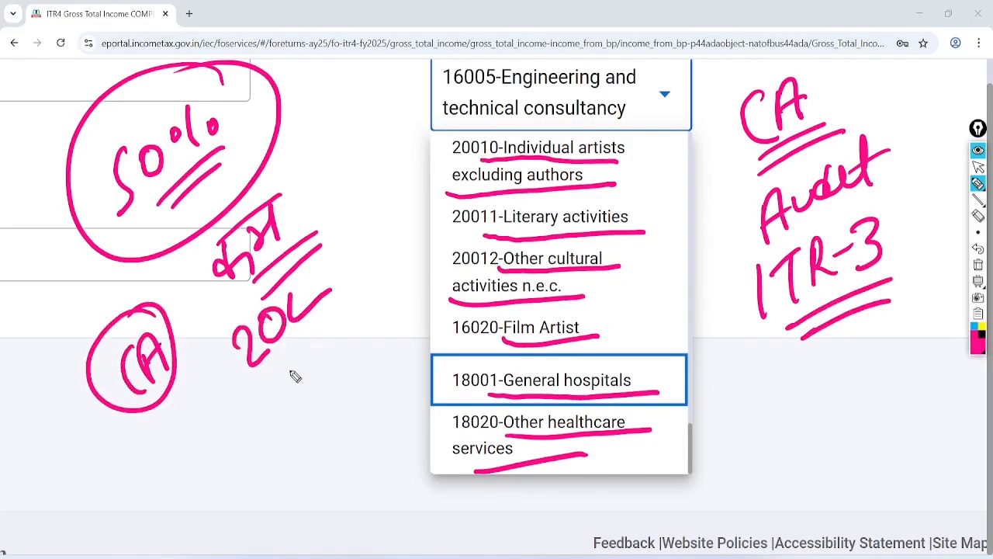
mouse_move(289, 354)
left_mouse_down()
mouse_move(308, 365)
mouse_move(312, 401)
mouse_move(373, 343)
mouse_move(381, 269)
mouse_move(361, 421)
mouse_move(388, 435)
mouse_move(431, 430)
mouse_move(339, 380)
left_mouse_up()
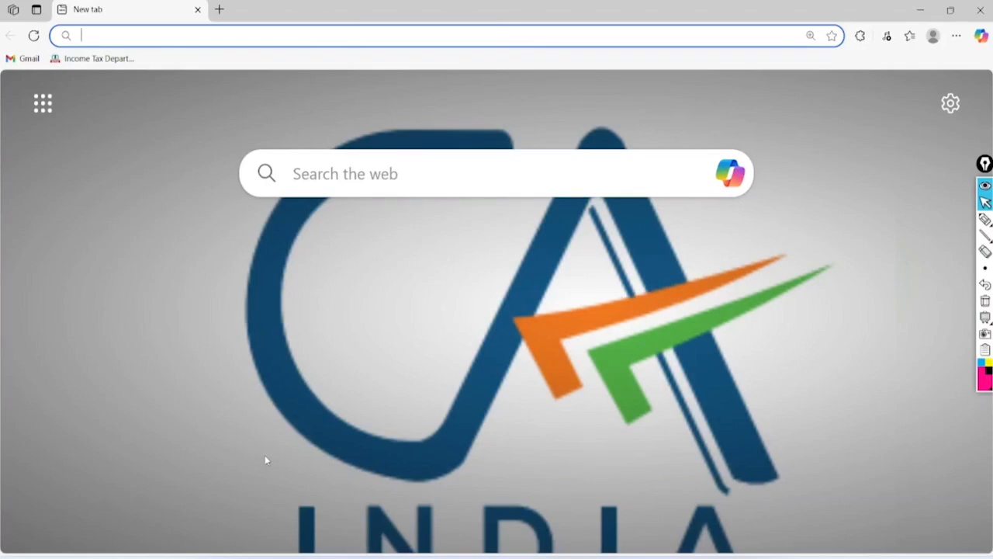
Load the e-Filing home page from the Income Tax Department bookmark, mark Login/Register, and go to Login
left_click(93, 59)
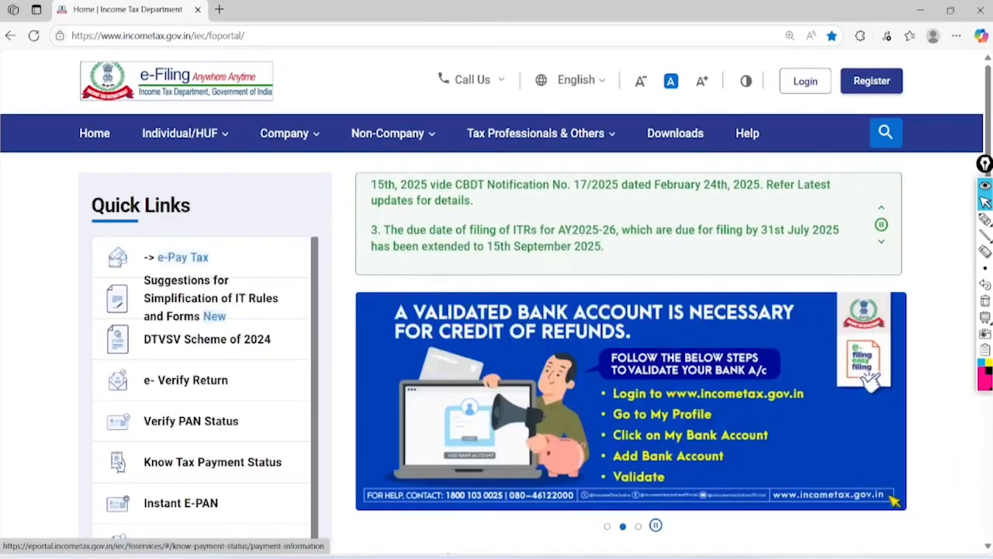
left_click(985, 219)
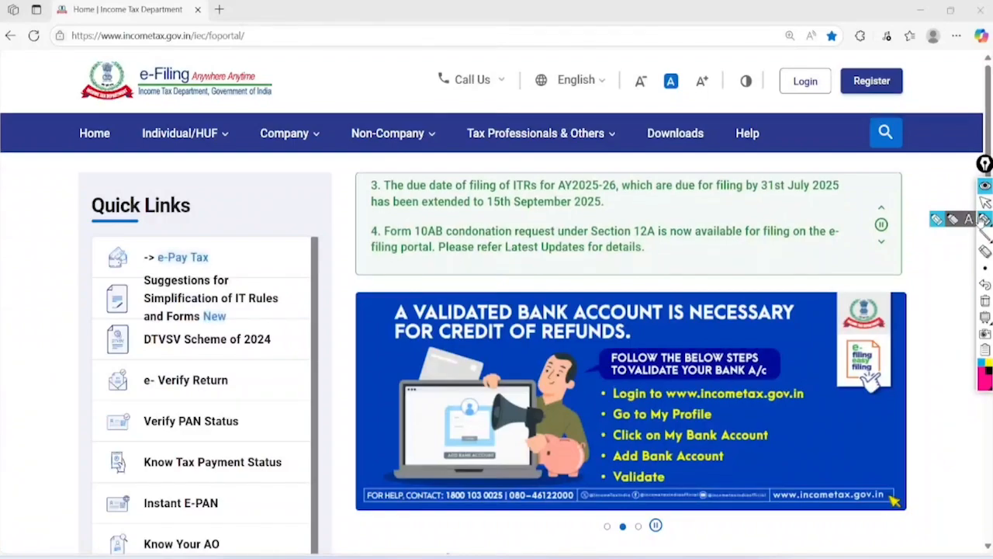
mouse_move(827, 77)
left_mouse_down()
mouse_move(918, 48)
mouse_move(849, 62)
mouse_move(846, 48)
left_mouse_up()
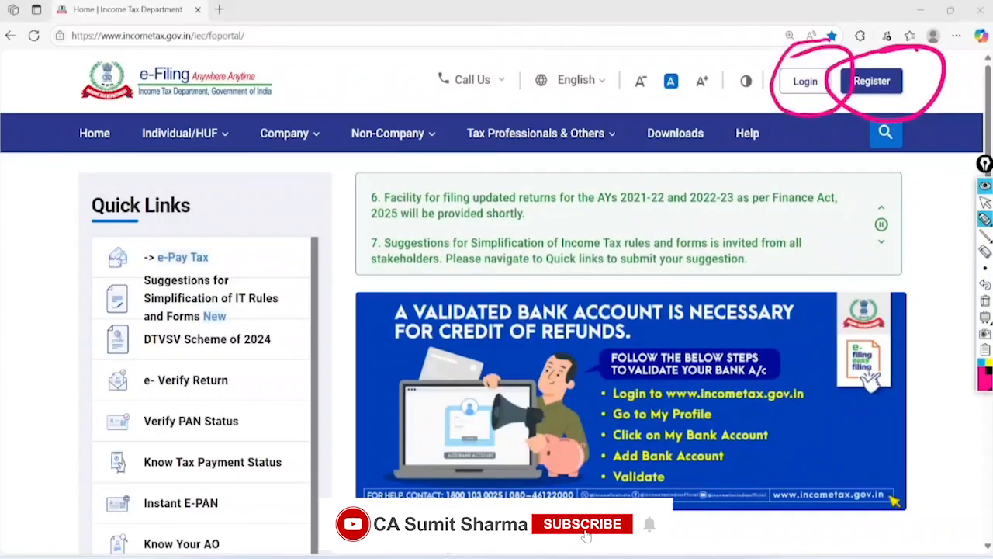
left_click(986, 301)
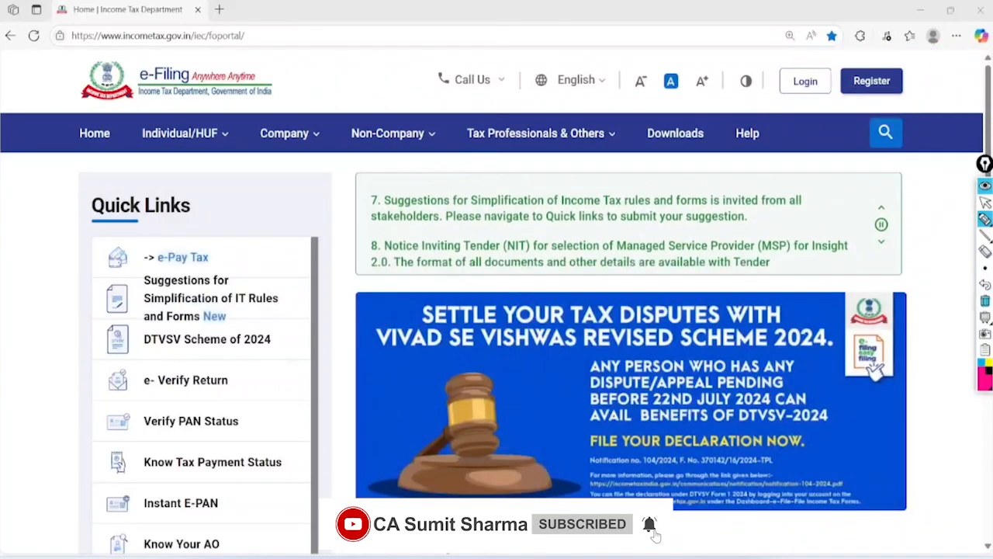
left_click(805, 80)
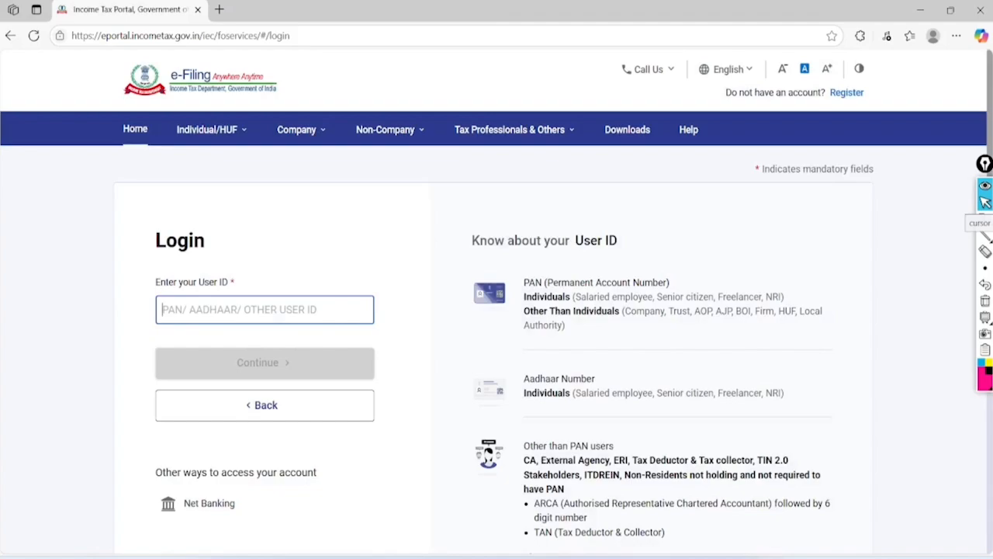
Confirm the secure access message, enter the account password, and sign in
scroll(224, 357, "up", 4)
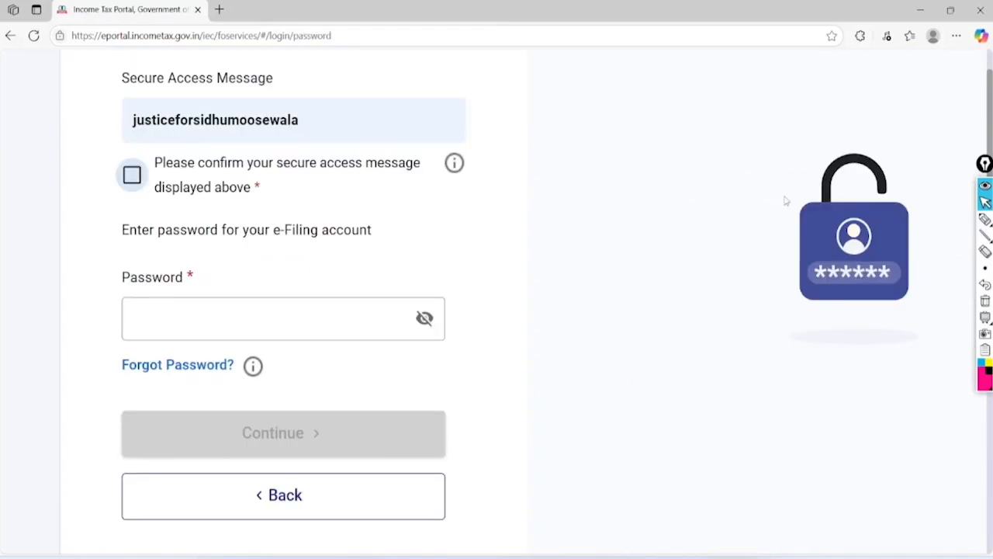
left_click(132, 175)
left_click(279, 319)
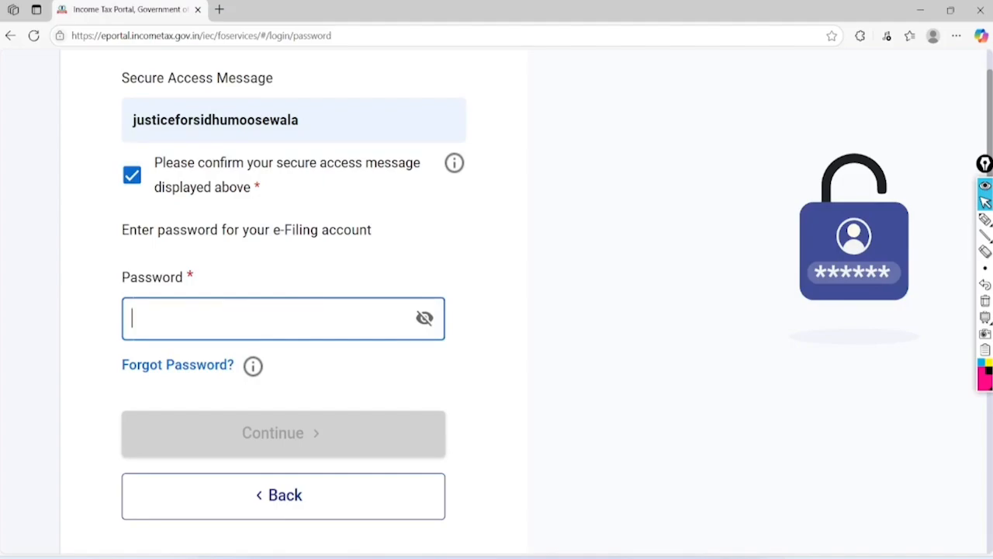
left_click(425, 318)
type("c")
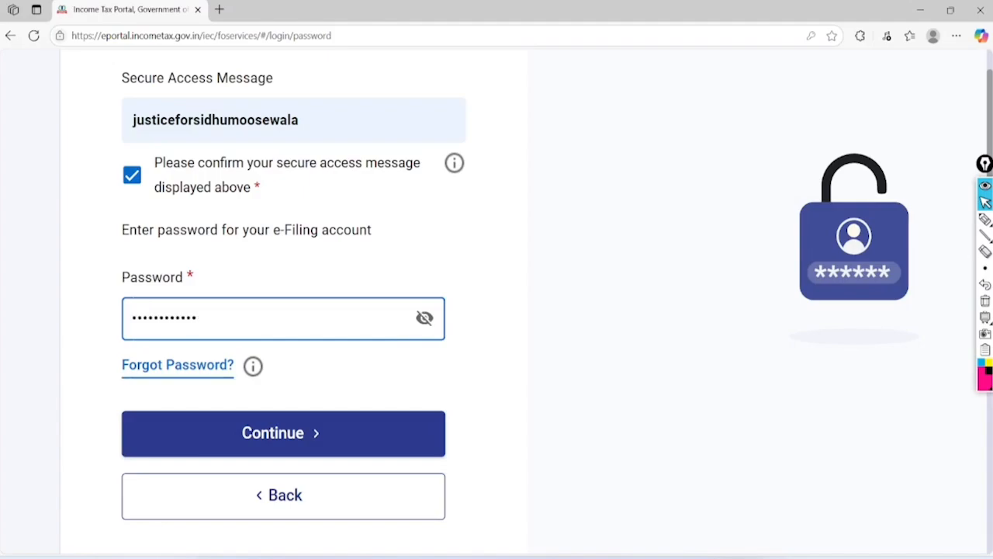
scroll(784, 198, "down", 1)
key("Return")
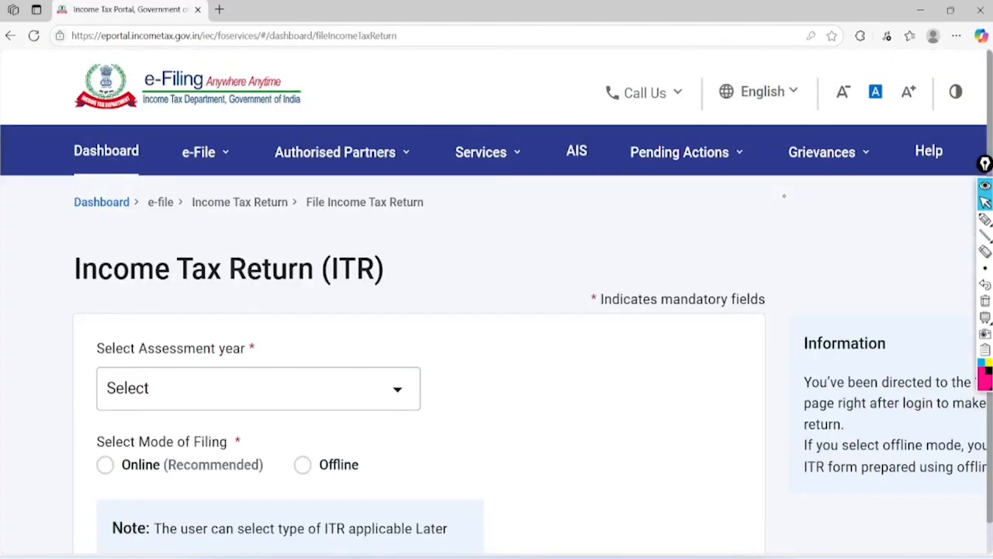
Open AIS from the top menu and proceed to the Compliance Portal
left_click(986, 219)
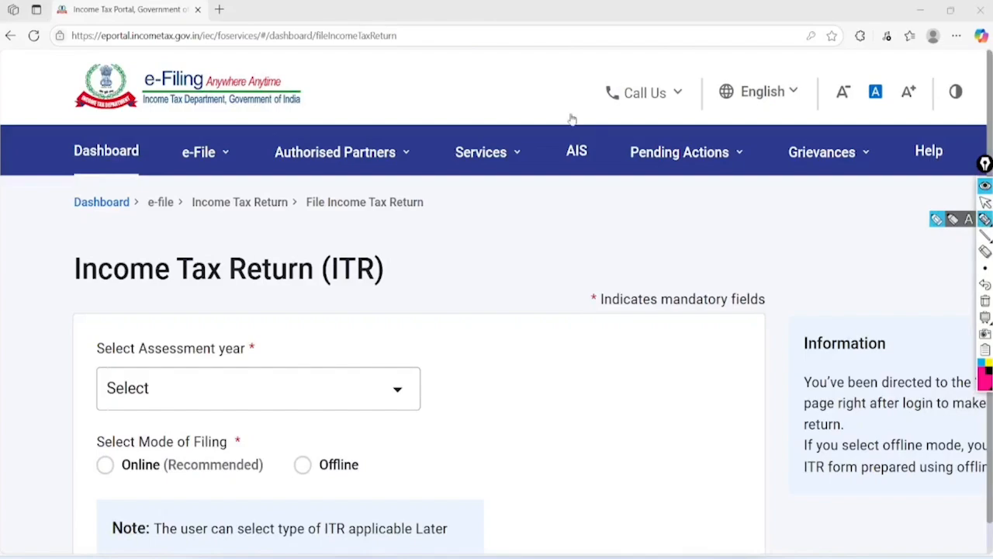
mouse_move(571, 119)
left_mouse_down()
mouse_move(603, 129)
mouse_move(581, 115)
mouse_move(554, 154)
left_mouse_up()
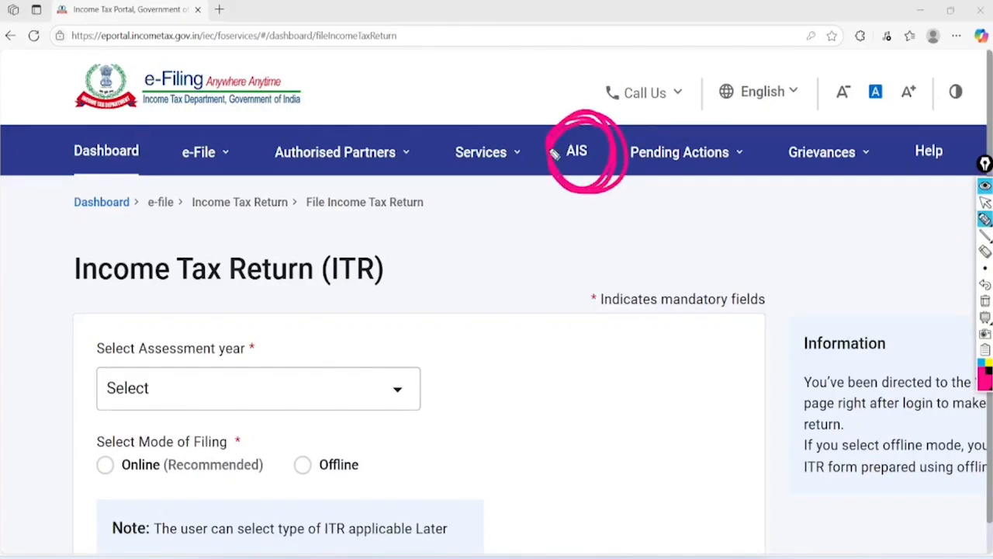
left_click(985, 300)
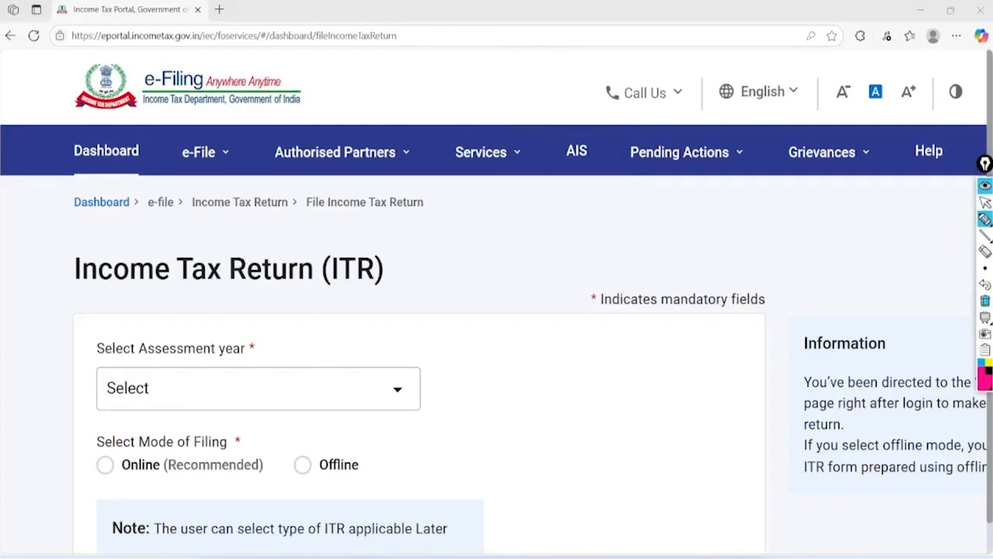
left_click(985, 202)
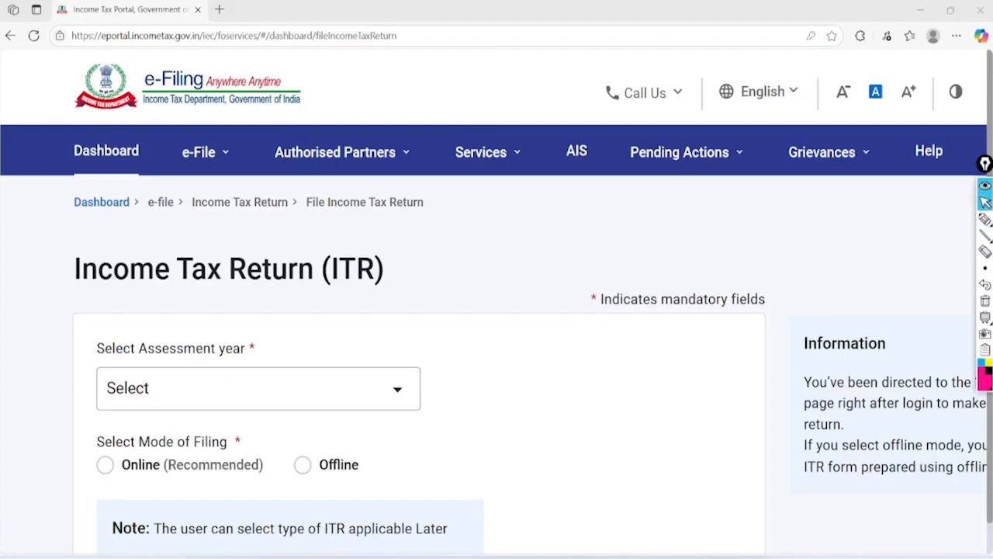
left_click(577, 151)
scroll(776, 379, "down", 2)
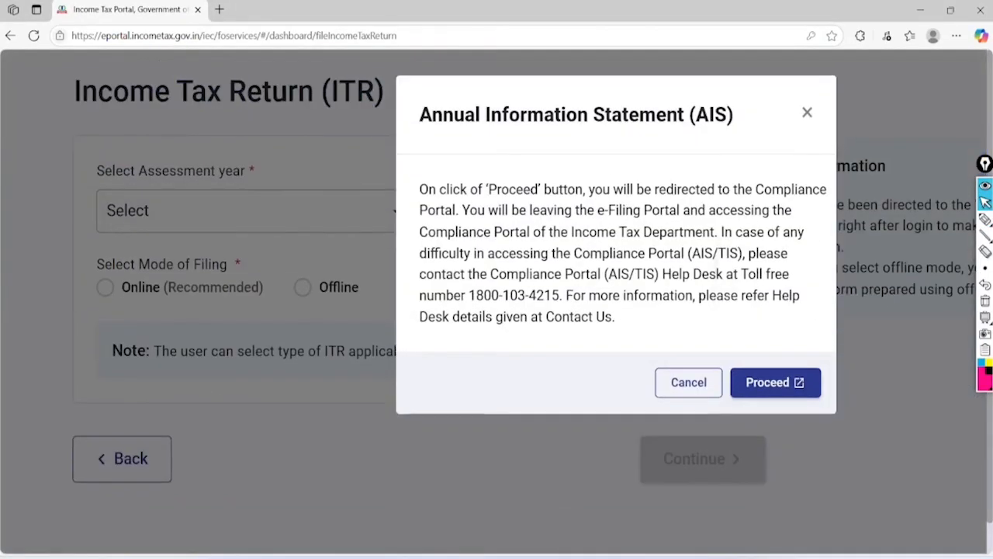
left_click(776, 379)
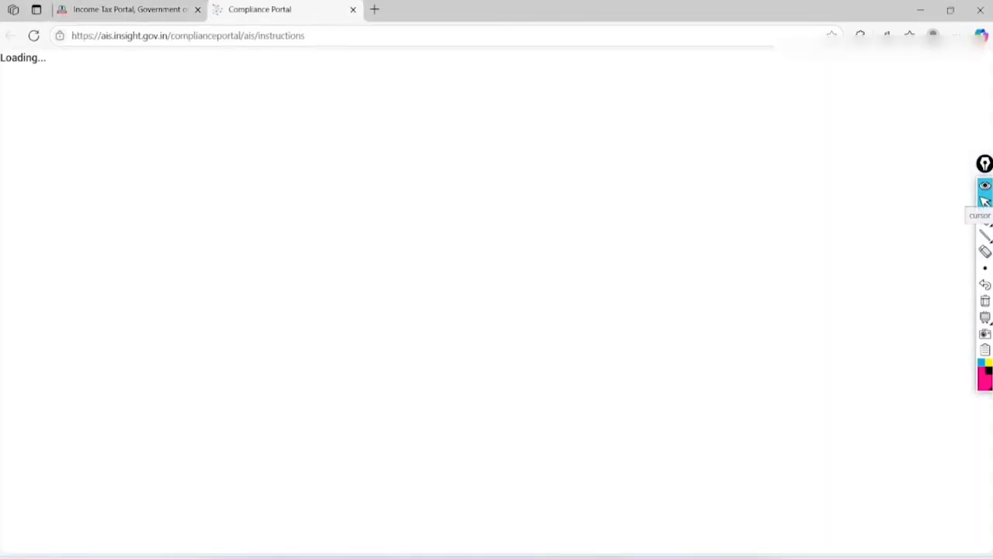
Open the AIS statement page and mark F.Y. 2024-25 and the Taxpayer Information Summary
scroll(101, 220, "up", 2)
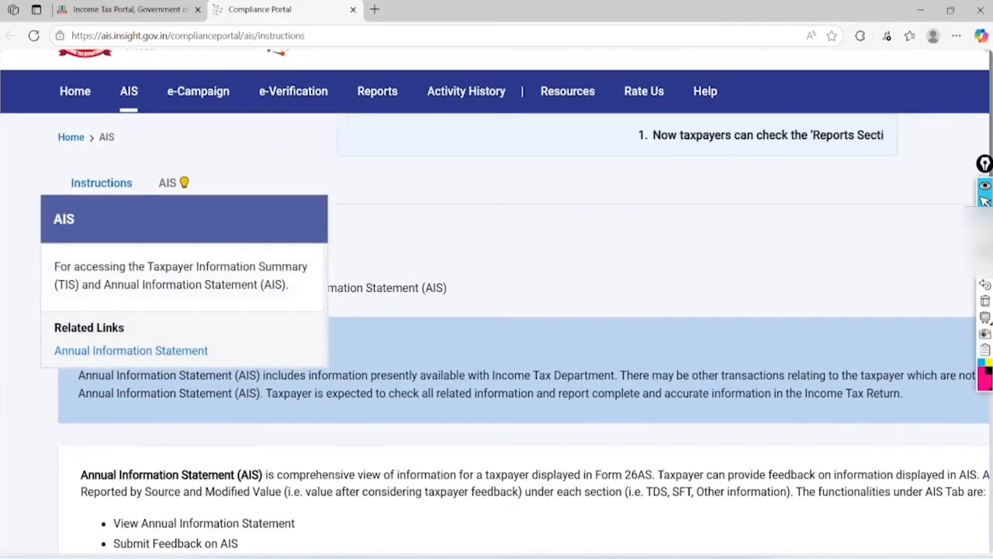
left_click(169, 182)
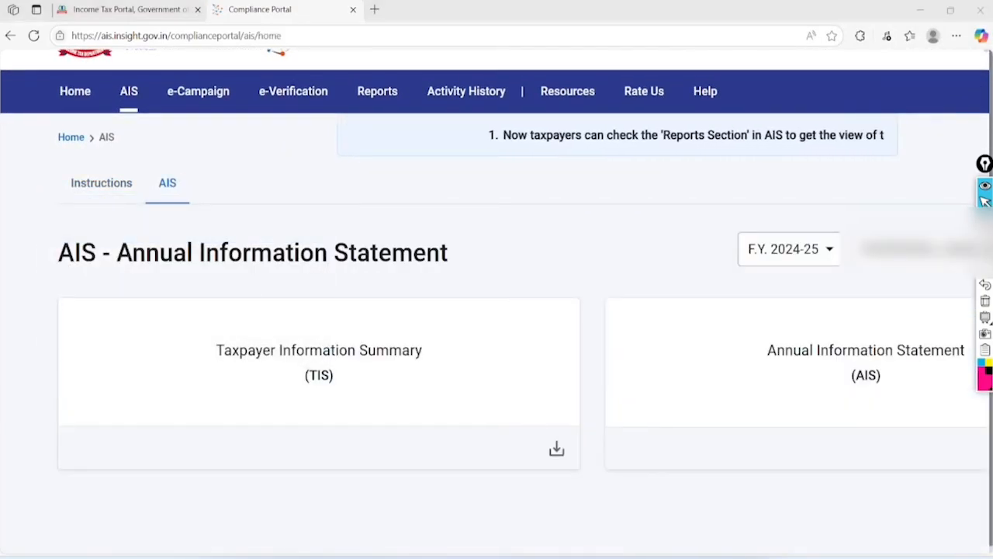
mouse_move(825, 207)
left_mouse_down()
mouse_move(788, 199)
mouse_move(844, 256)
mouse_move(822, 198)
left_mouse_up()
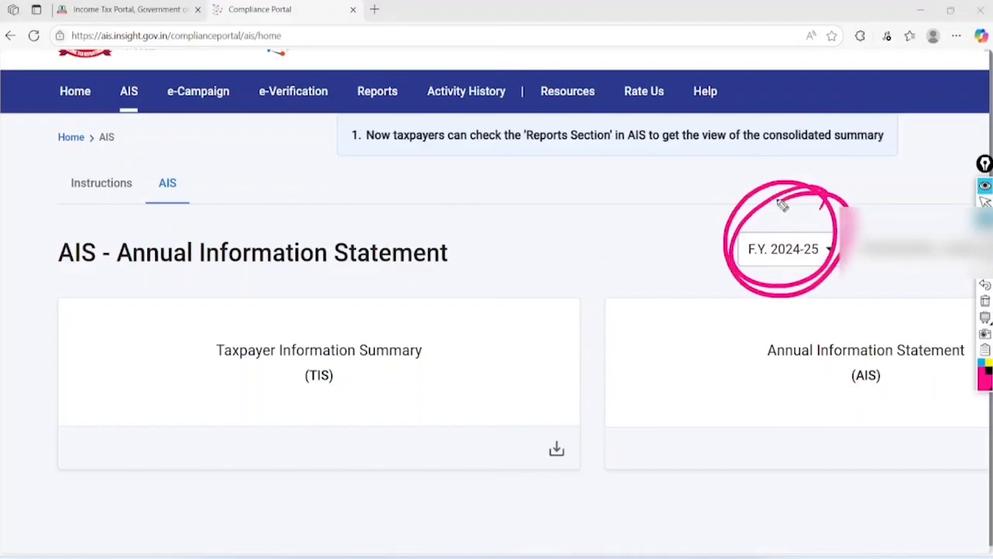
mouse_move(355, 271)
left_mouse_down()
mouse_move(229, 323)
mouse_move(305, 306)
left_mouse_up()
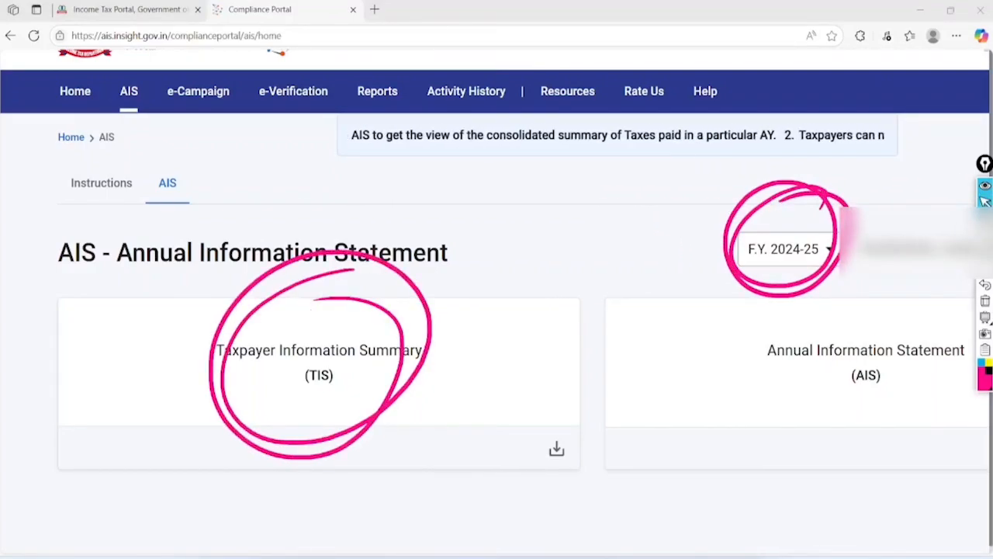
left_click(986, 300)
Tick the 1,886 savings-bank interest and 350 securities purchase TIS entries, then return to e-Filing
left_click(319, 362)
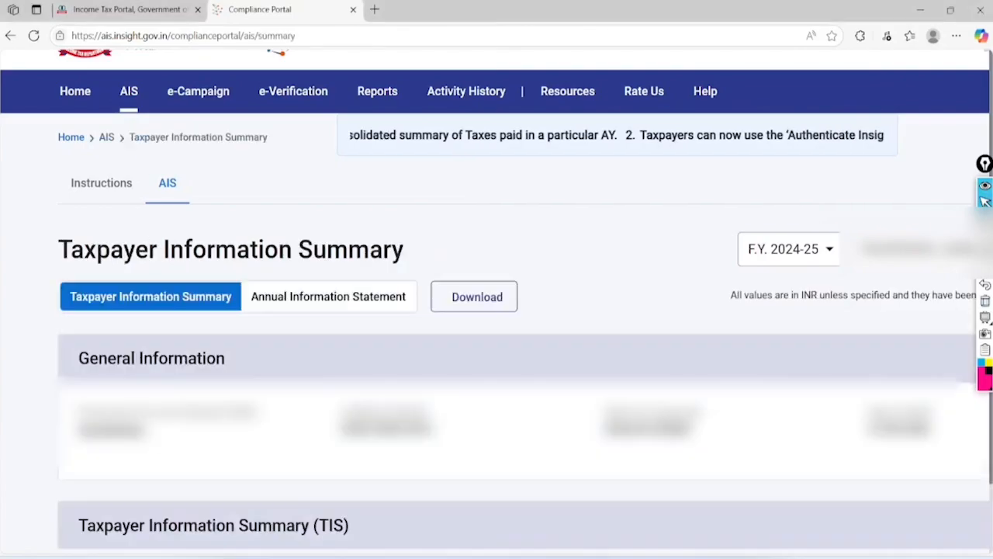
scroll(497, 310, "down", 4)
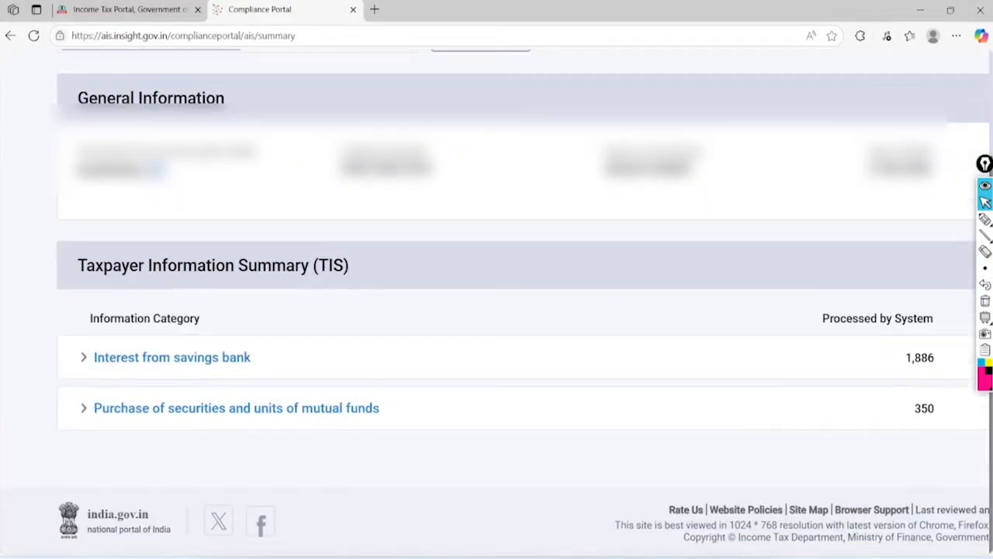
left_click(986, 219)
mouse_move(262, 350)
left_mouse_down()
mouse_move(278, 362)
mouse_move(400, 312)
left_mouse_up()
left_click_drag(381, 396, 556, 354)
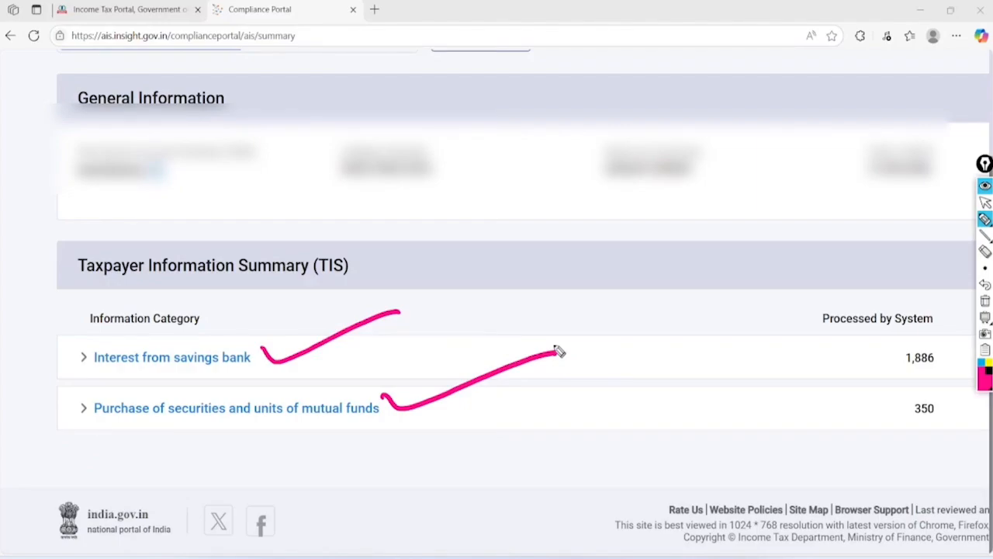
left_click(985, 300)
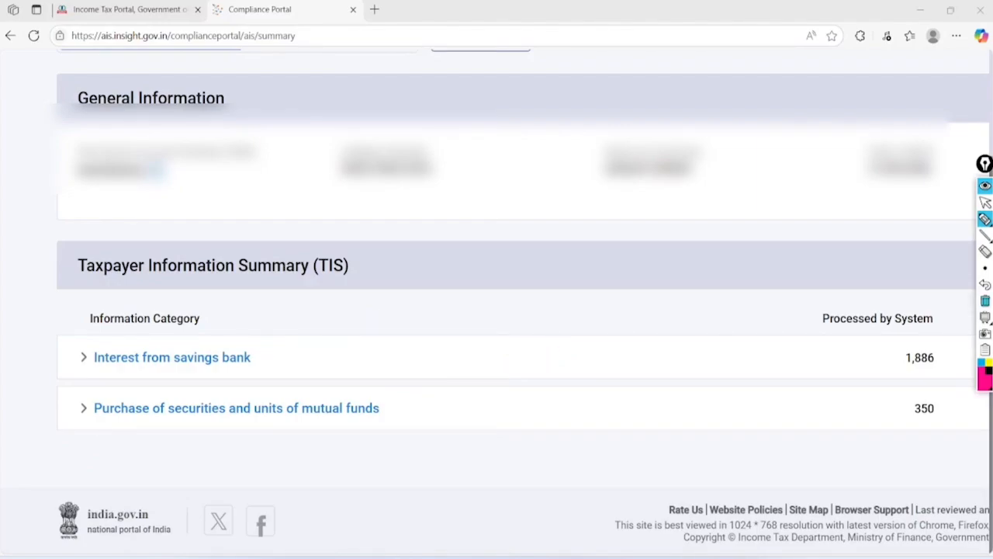
left_click(986, 202)
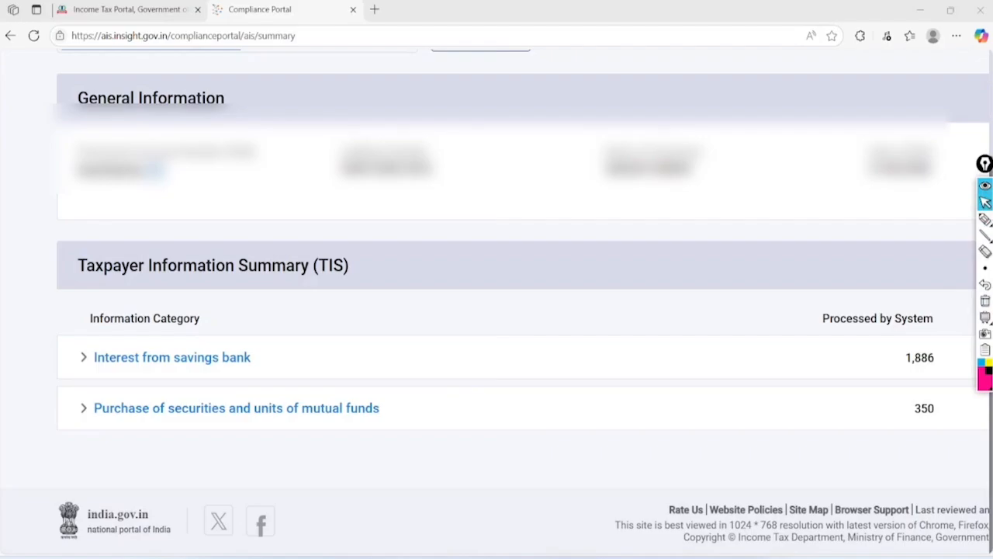
left_click(129, 10)
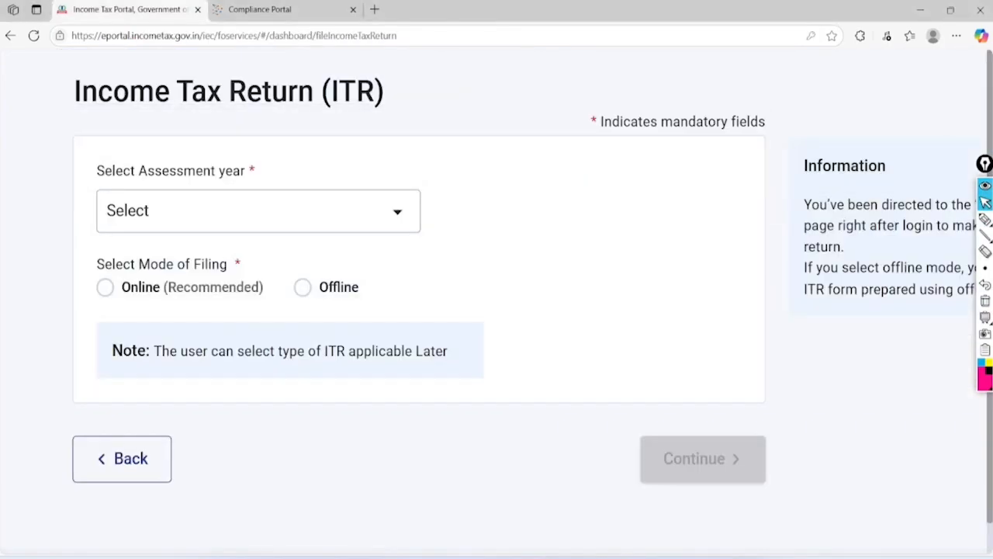
Open View Form 26AS under e-File > Income Tax Returns
scroll(493, 303, "up", 3)
left_click(205, 149)
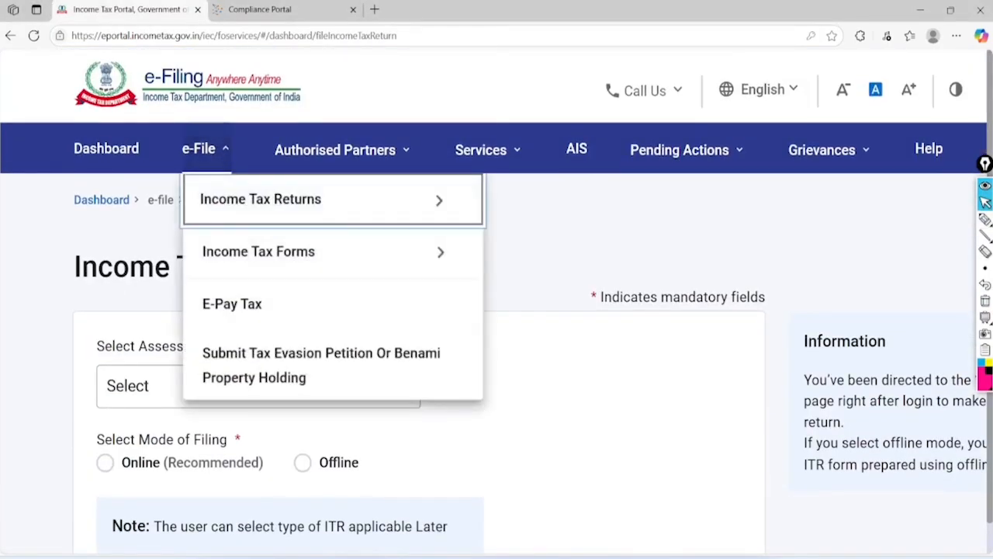
left_click(417, 200)
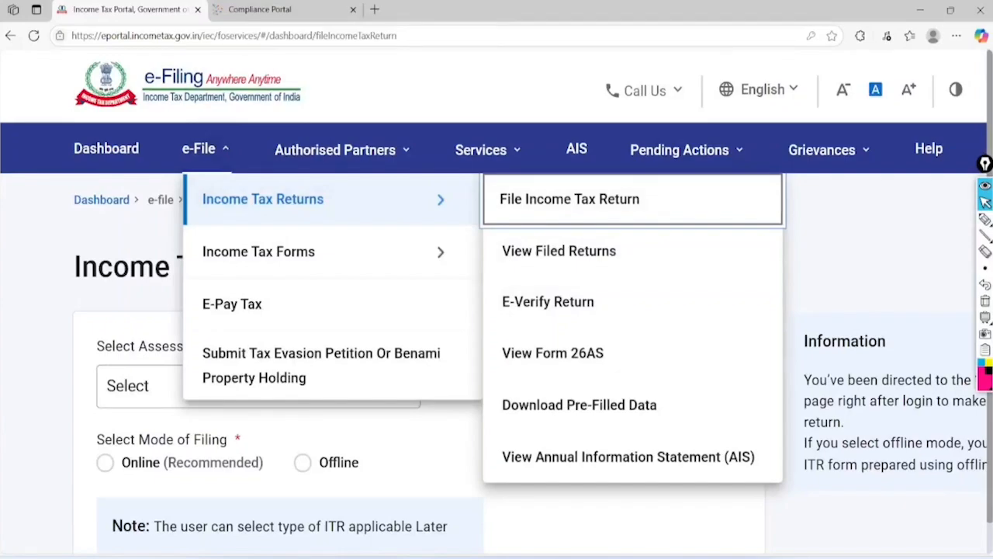
left_click(552, 353)
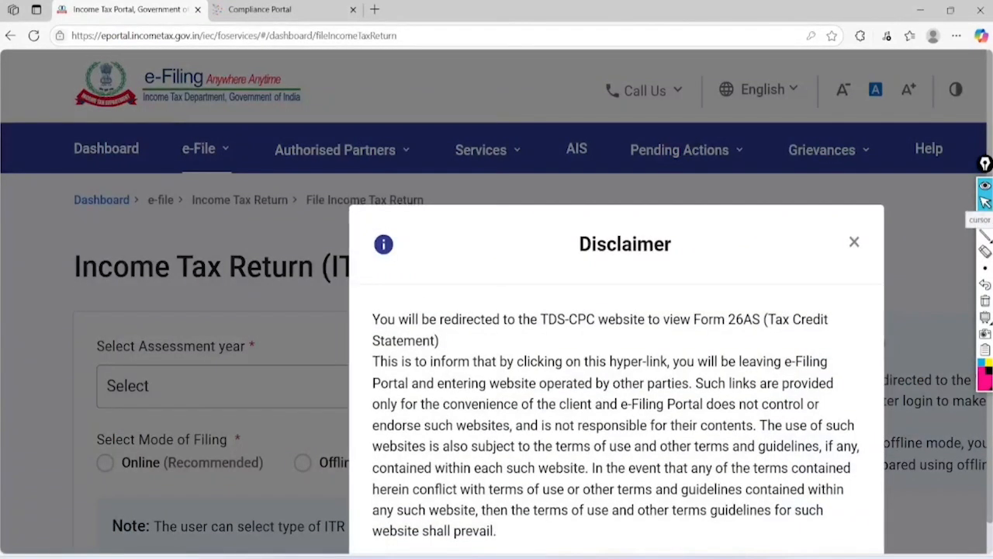
scroll(552, 353, "down", 3)
Go to TRACES, accepting the Form 16/16A usage terms and the attention notice
left_click(825, 363)
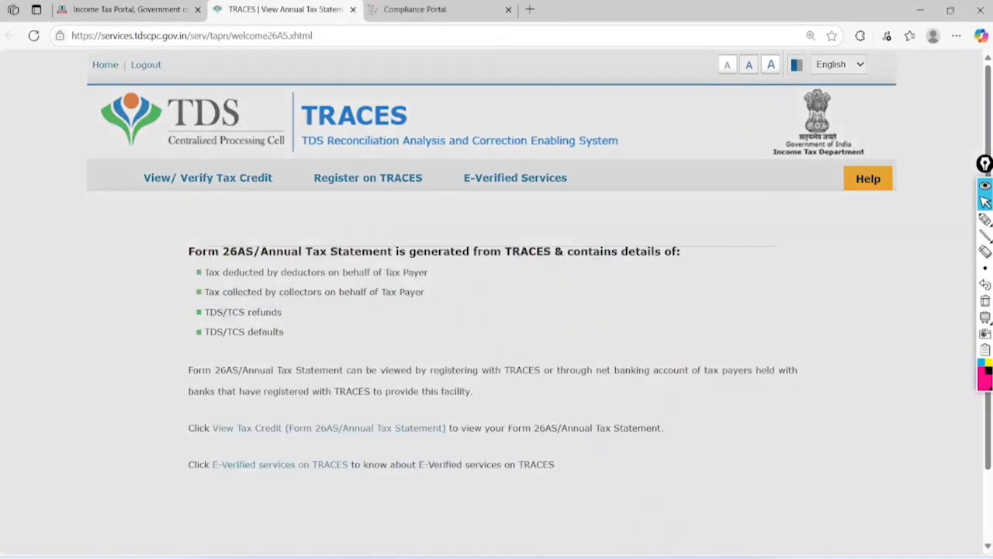
scroll(415, 301, "up", 3)
left_click(156, 312)
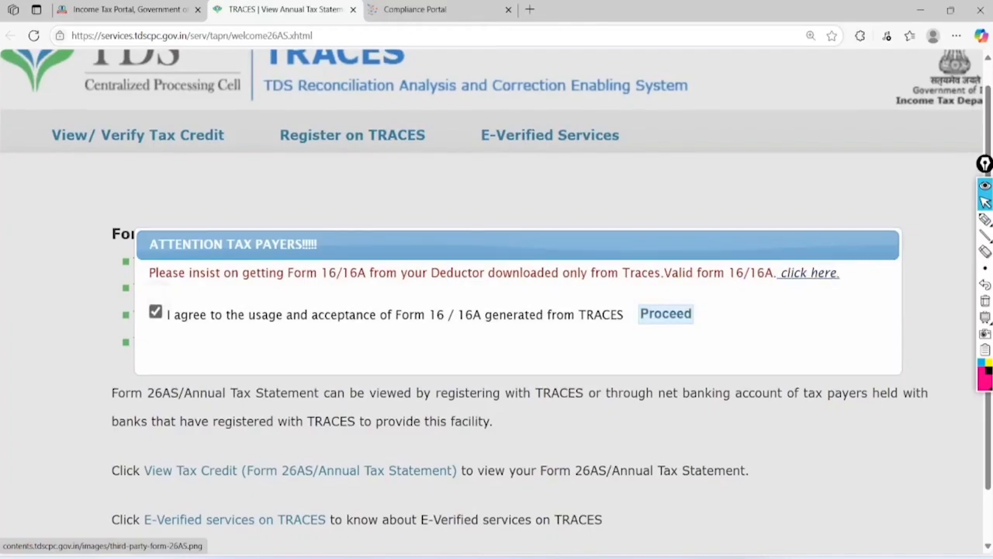
left_click(666, 312)
scroll(666, 313, "down", 1)
scroll(497, 311, "down", 2)
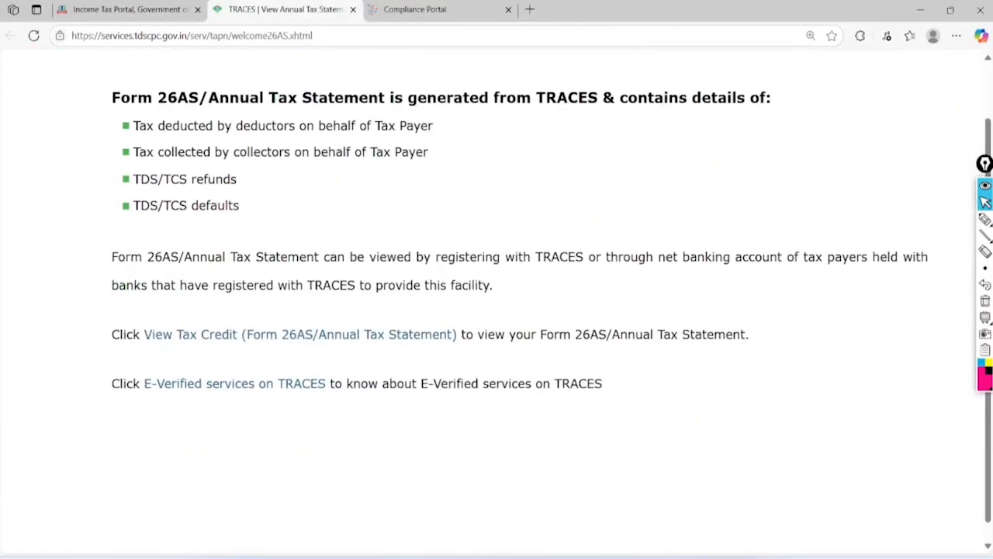
left_click(985, 218)
mouse_move(394, 273)
left_mouse_down()
mouse_move(259, 268)
mouse_move(333, 362)
mouse_move(392, 273)
left_mouse_up()
left_click(984, 203)
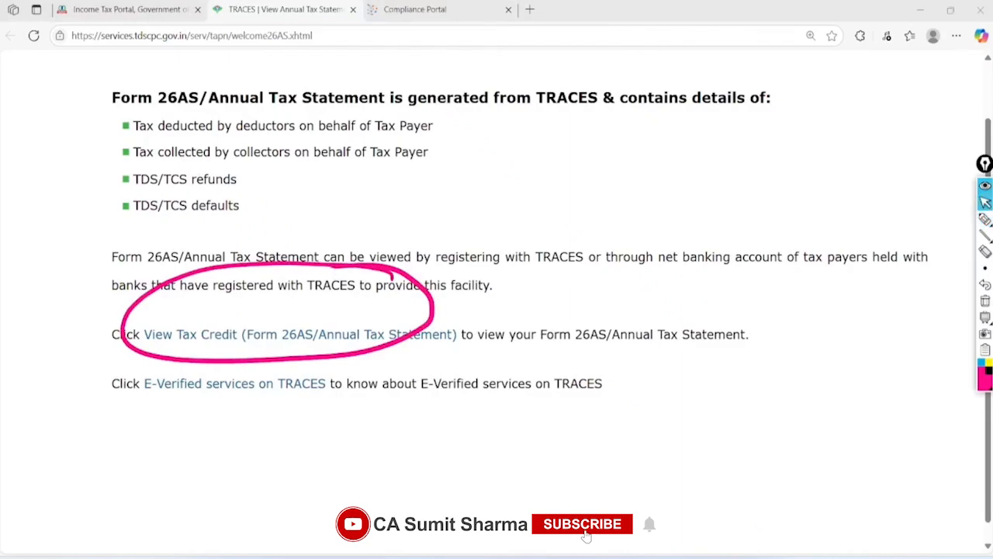
left_click(985, 317)
left_click(985, 301)
left_click(985, 318)
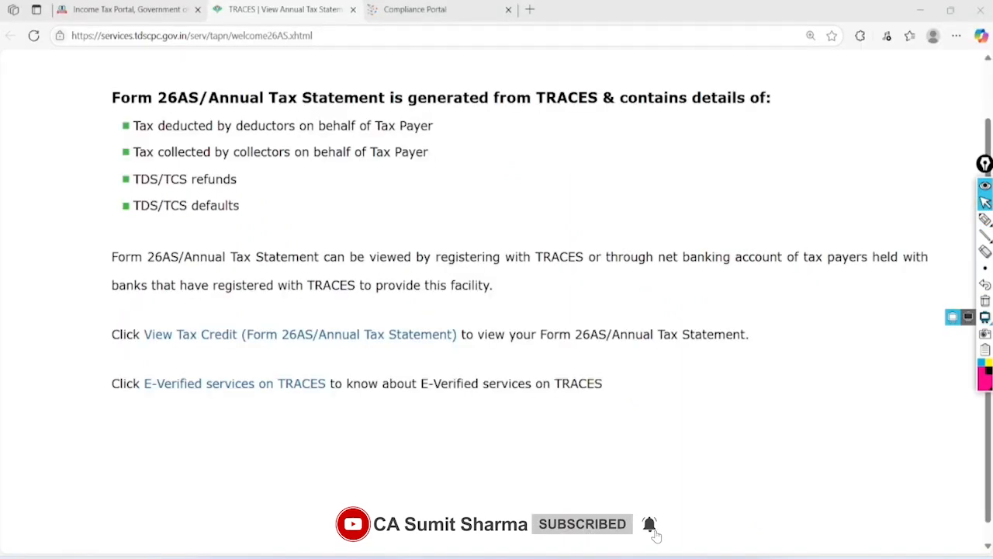
Display Form 26AS for assessment year 2025-26 in HTML view
left_click(210, 334)
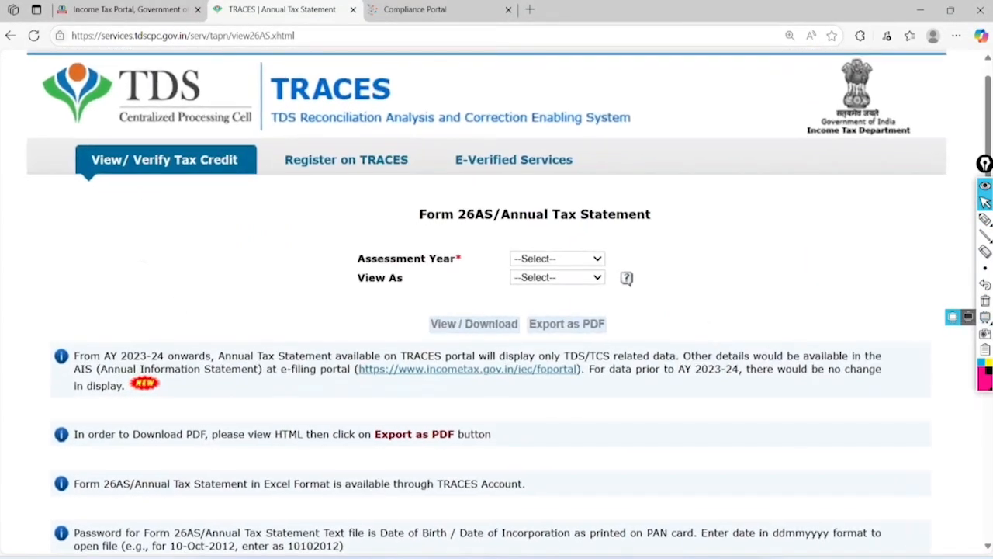
scroll(642, 302, "up", 2)
left_click(551, 255)
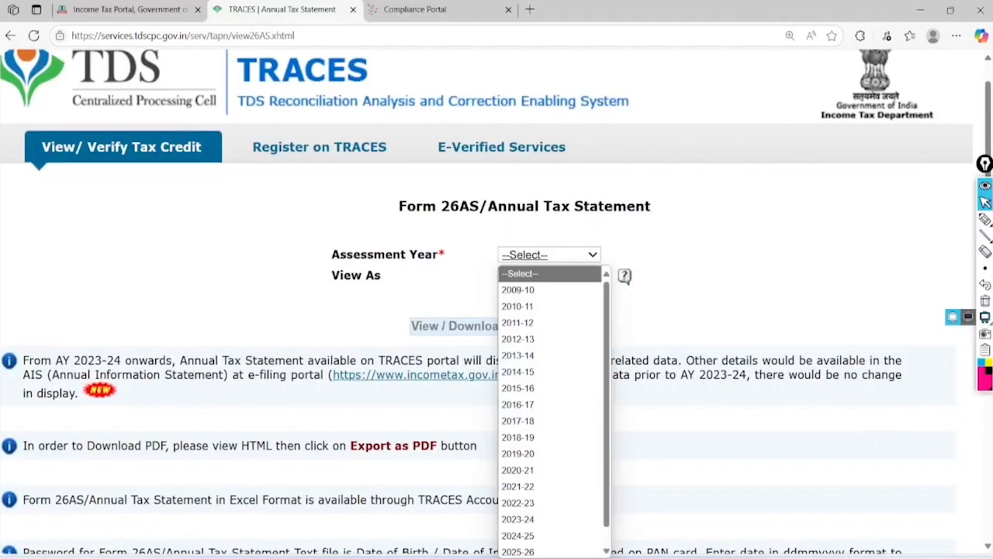
scroll(549, 402, "down", 1)
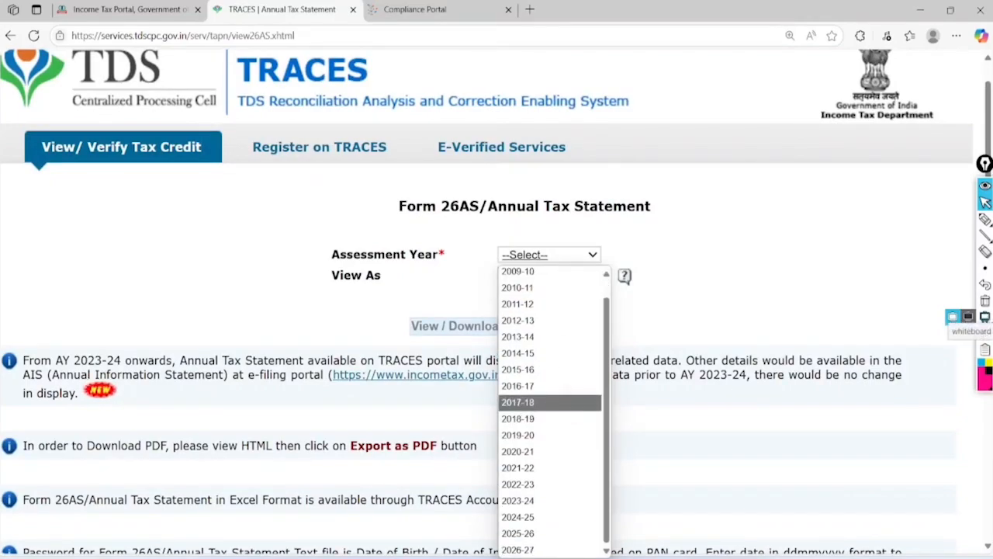
left_click(518, 533)
left_click(550, 275)
left_click(539, 310)
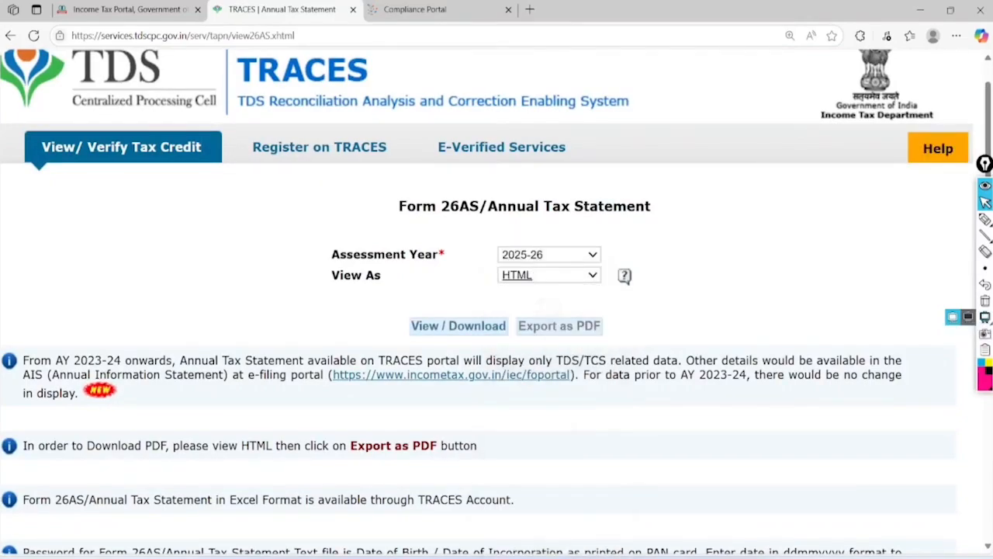
left_click(459, 326)
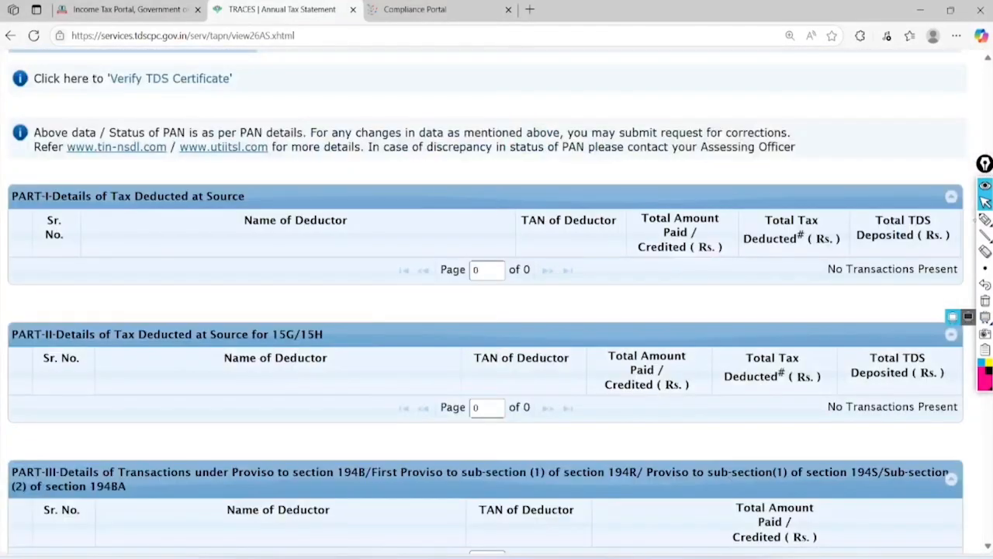
Mark the empty Part I and Part II sections, then return to the e-Filing return page
left_click(986, 220)
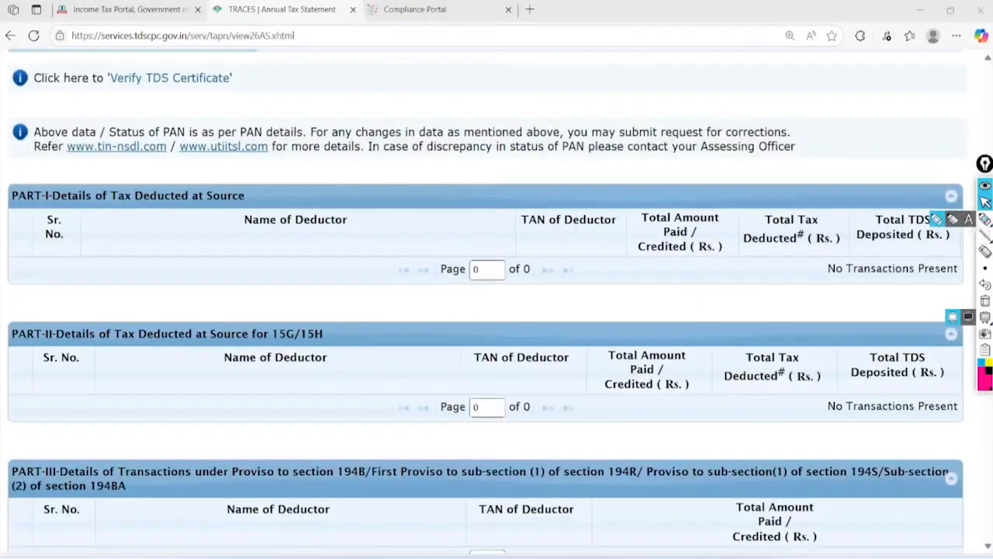
scroll(496, 311, "right", 2)
scroll(496, 311, "left", 2)
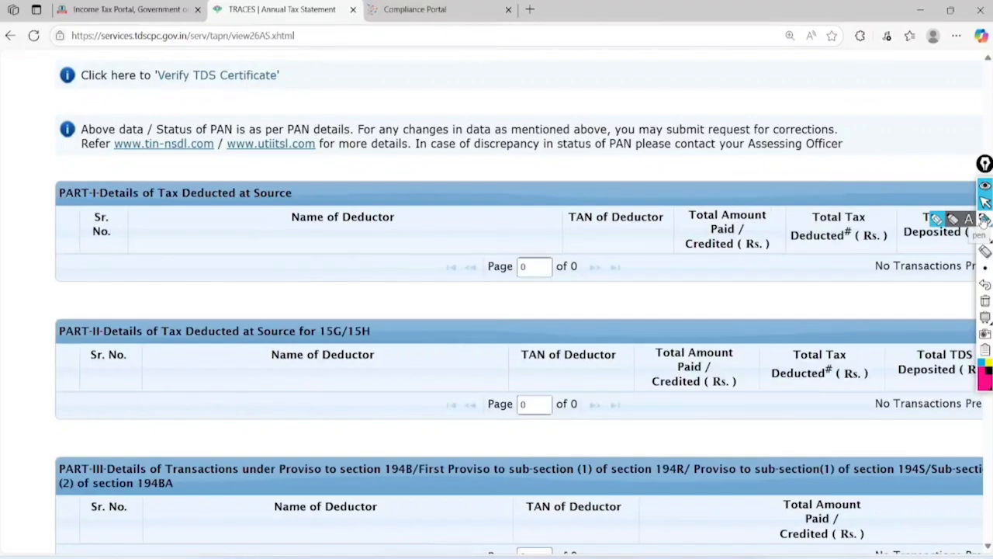
mouse_move(188, 146)
left_mouse_down()
mouse_move(76, 237)
mouse_move(173, 158)
left_mouse_up()
mouse_move(390, 301)
left_mouse_down()
mouse_move(56, 316)
mouse_move(401, 289)
mouse_move(314, 304)
left_mouse_up()
mouse_move(985, 219)
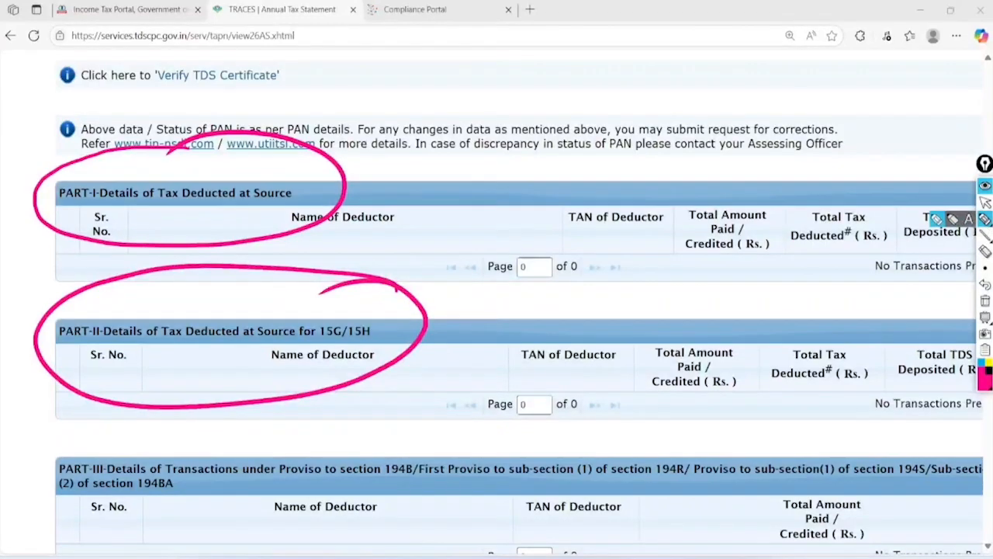
left_click(985, 202)
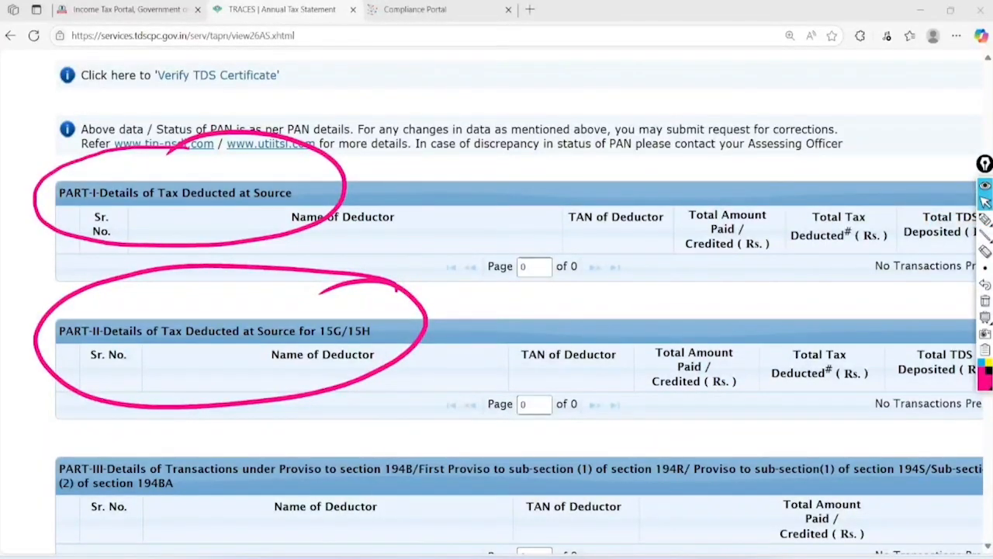
left_click(984, 316)
scroll(984, 316, "down", 3)
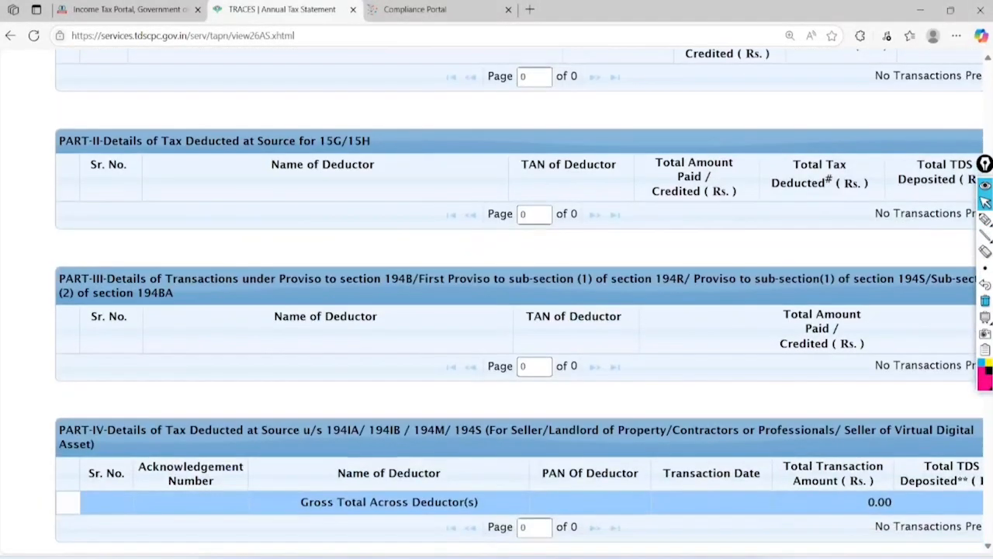
key("ctrl+shift+Tab")
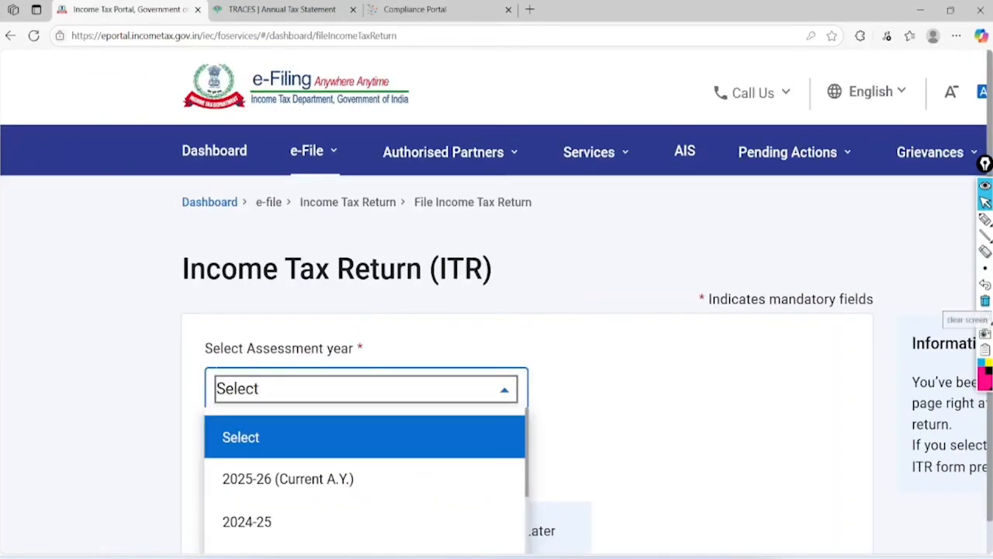
Choose assessment year 2025-26 and the Online filing mode
left_click(287, 478)
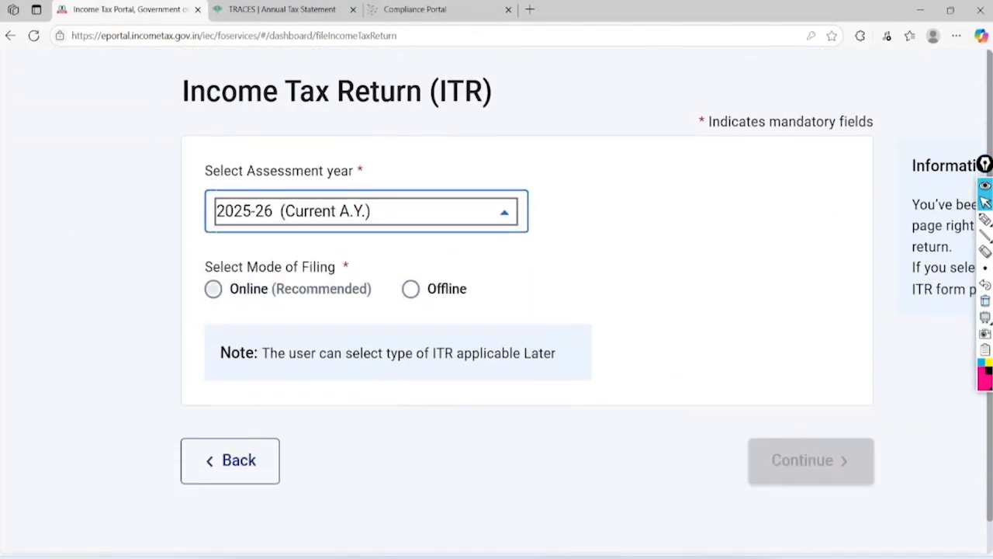
left_click(213, 289)
left_click(811, 459)
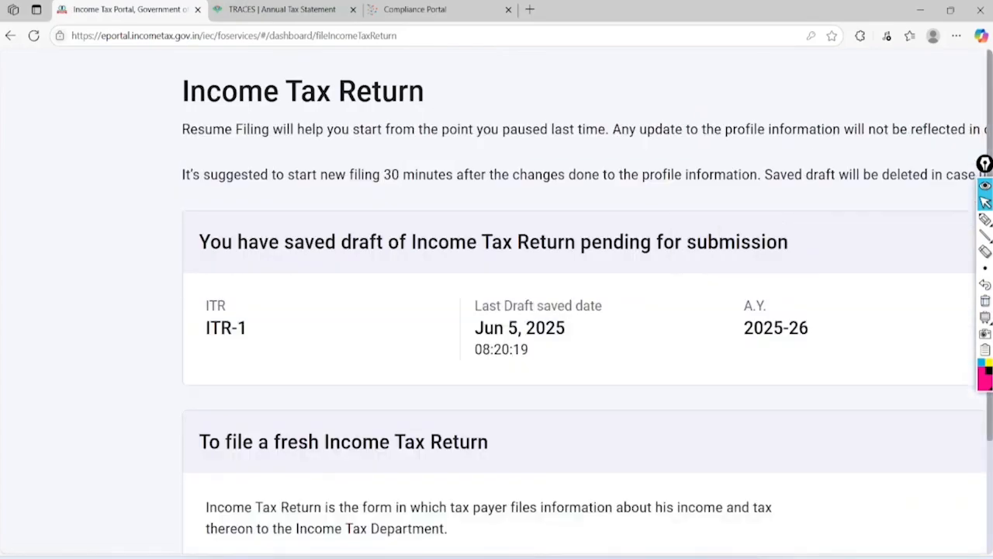
scroll(497, 303, "down", 3)
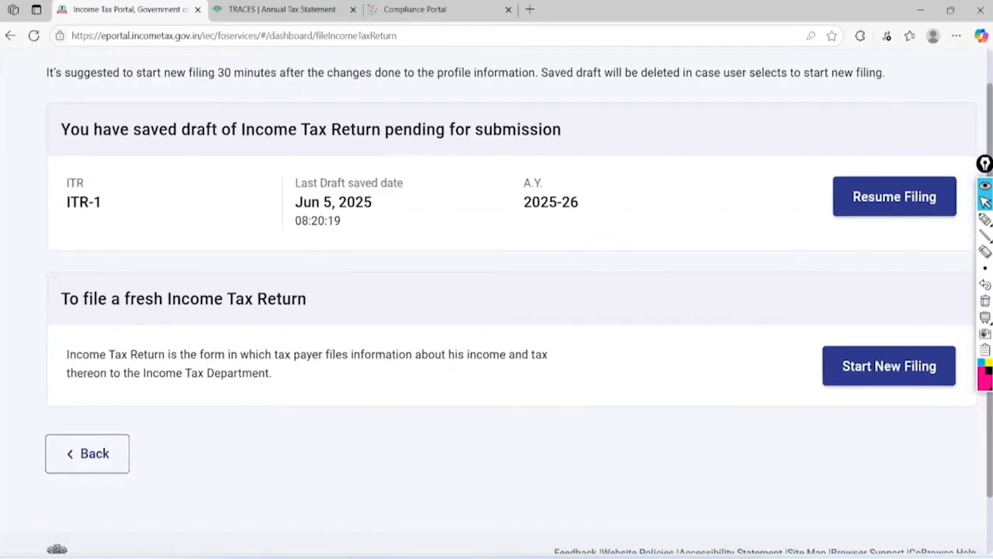
Start a new filing instead of resuming the ITR-1 draft, keeping Individual status
left_click(986, 219)
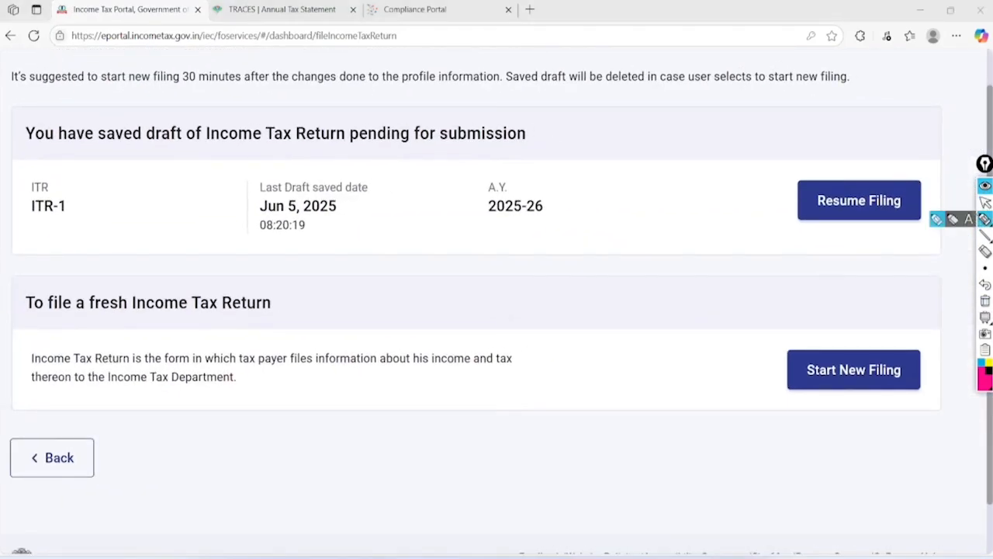
mouse_move(931, 154)
left_mouse_down()
mouse_move(914, 136)
mouse_move(951, 221)
mouse_move(936, 153)
mouse_move(851, 152)
left_mouse_up()
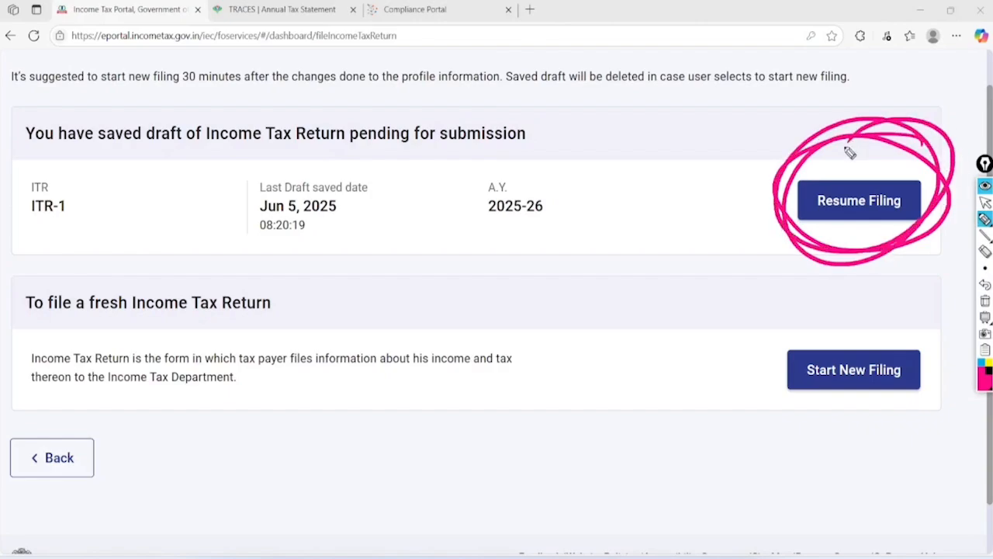
left_click_drag(705, 349, 851, 313)
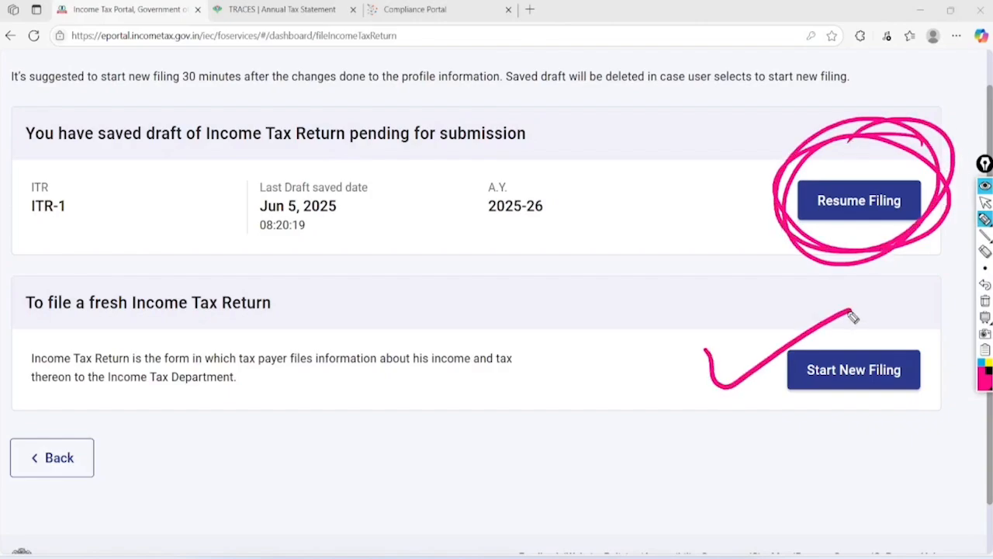
left_click(986, 201)
left_click(986, 302)
left_click(877, 372)
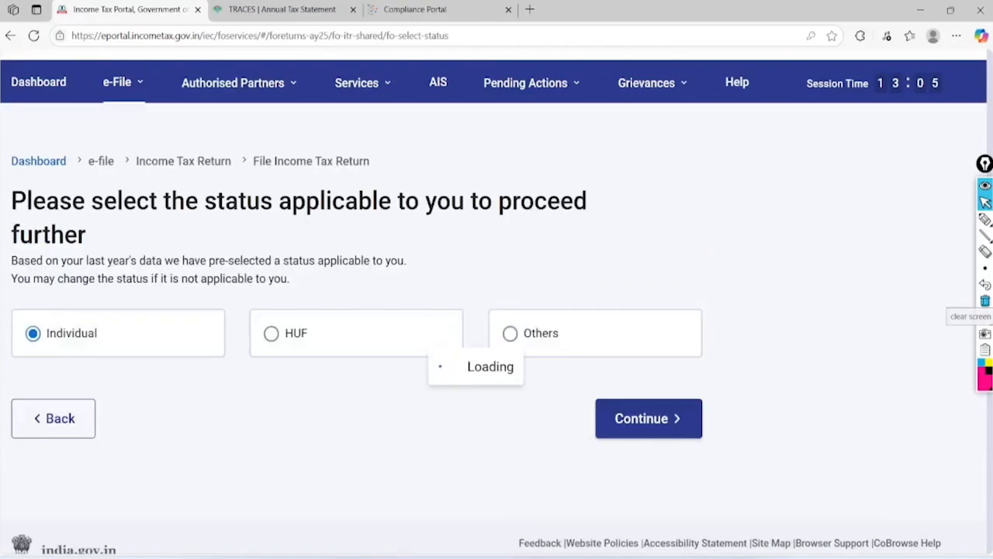
left_click(649, 465)
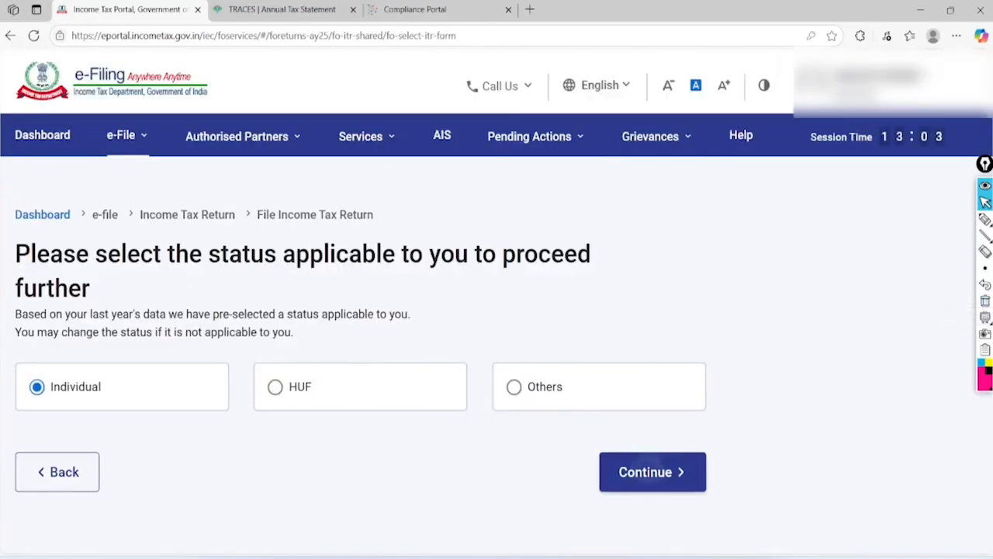
left_click(67, 395)
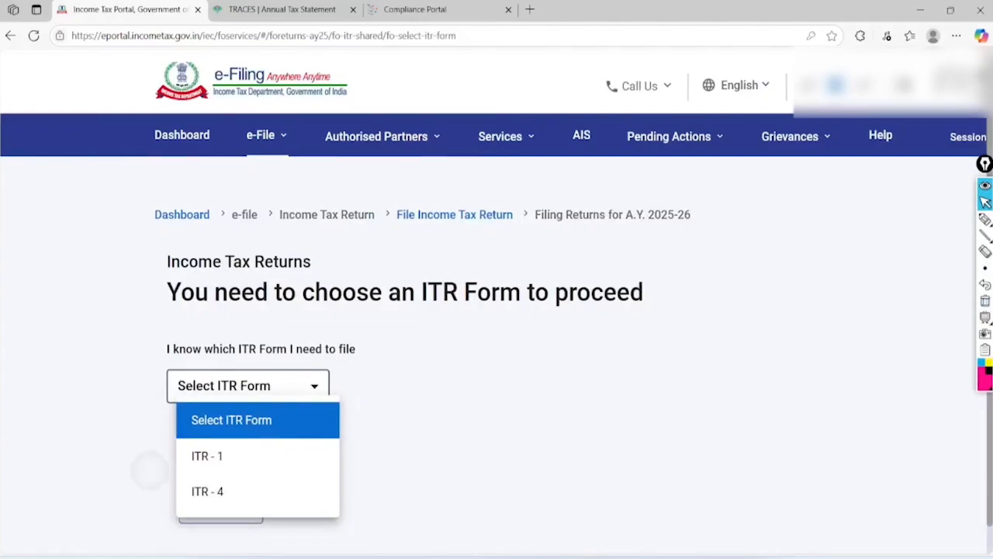
Select ITR - 4 from the form list and proceed with it
scroll(265, 466, "up", 3)
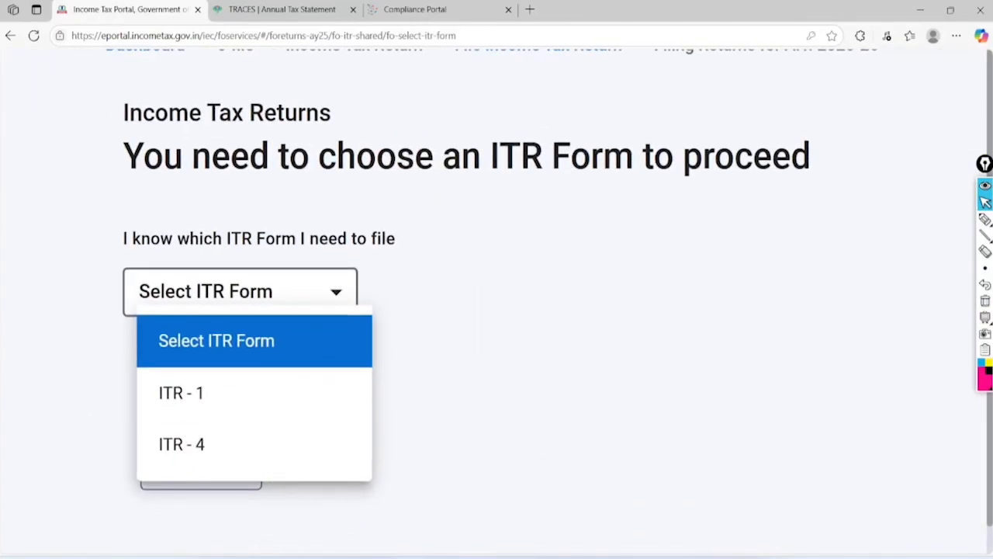
left_click(186, 444)
scroll(447, 415, "down", 3)
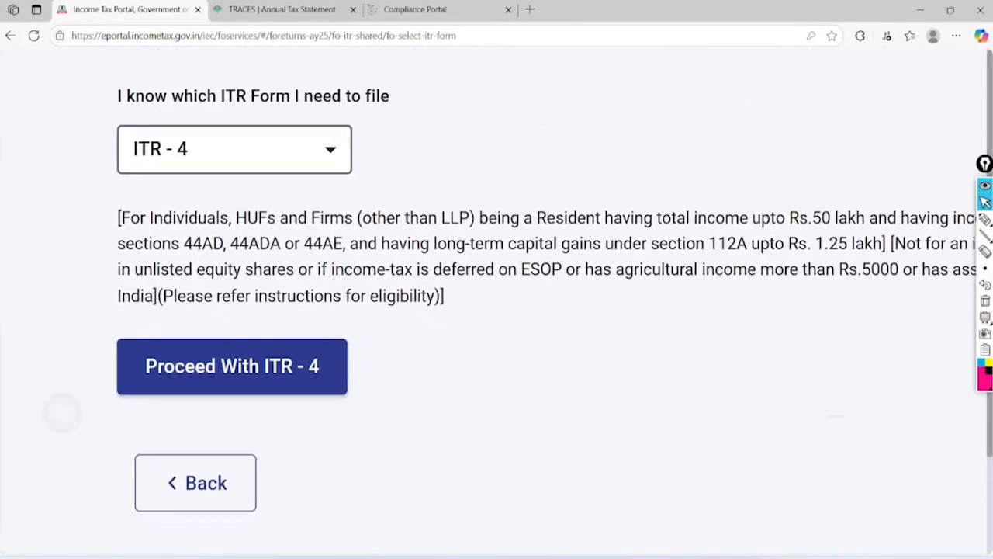
scroll(447, 415, "down", 1)
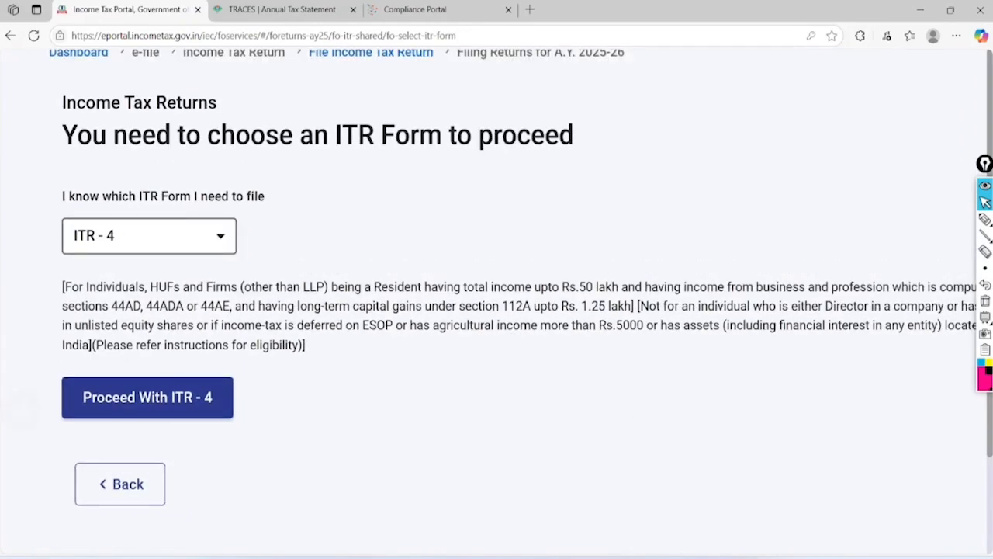
scroll(22, 411, "down", 1)
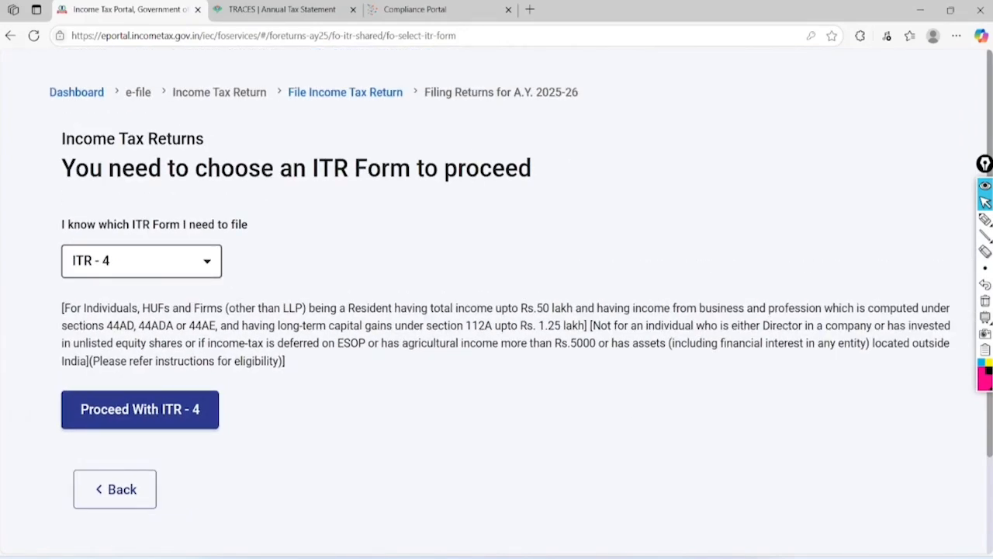
left_click(140, 410)
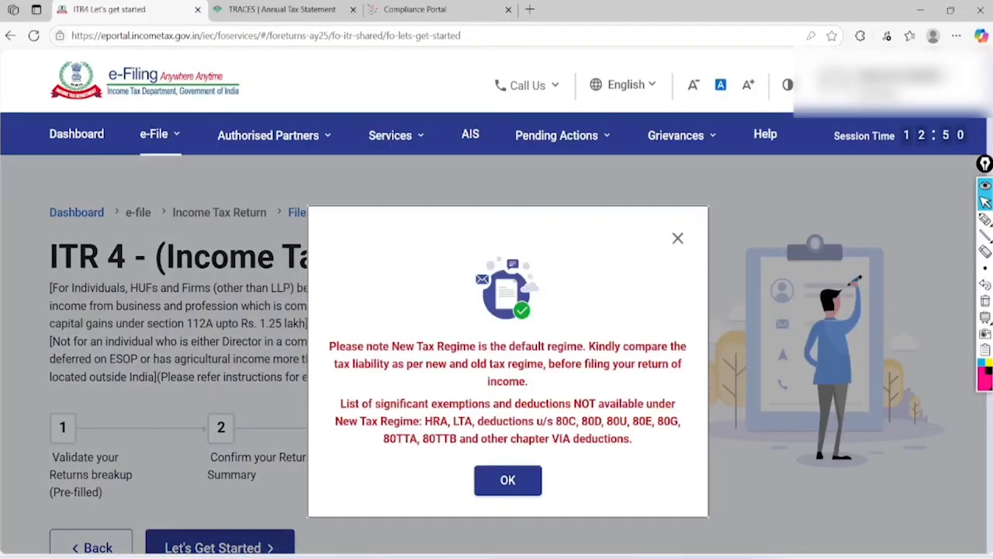
Highlight the unavailable deductions in the New Tax Regime notice, then accept it with OK
left_click(985, 220)
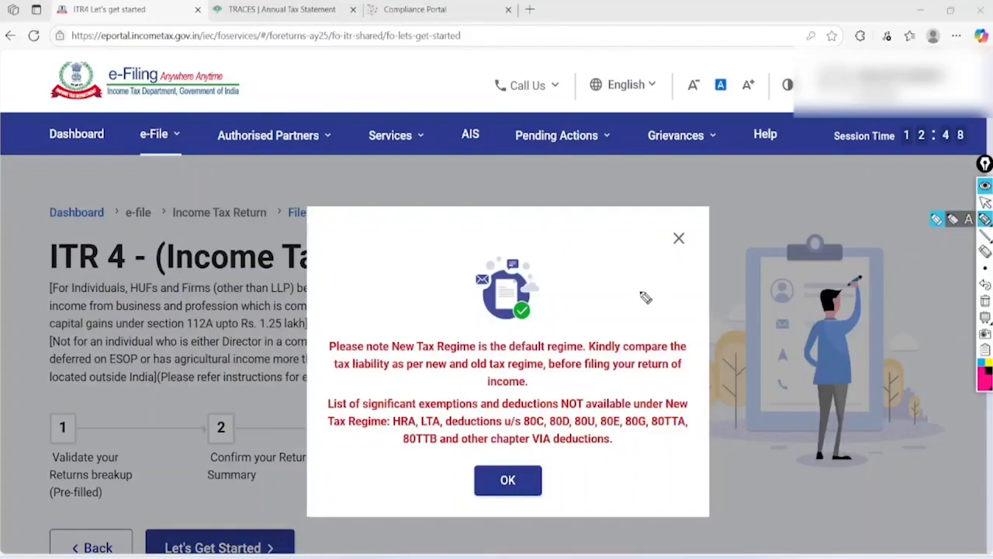
mouse_move(680, 299)
left_mouse_down()
mouse_move(616, 266)
mouse_move(326, 332)
mouse_move(656, 407)
mouse_move(603, 285)
left_mouse_up()
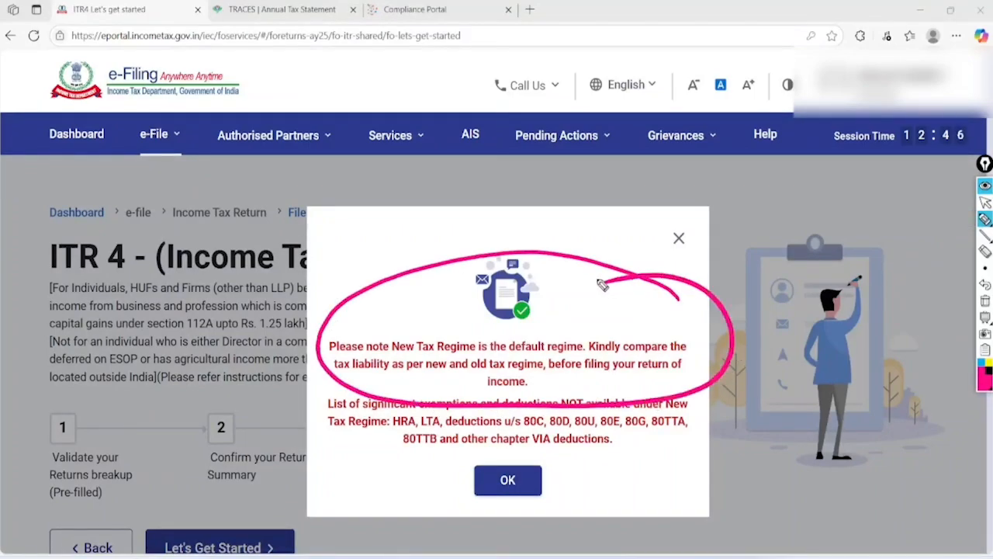
left_click(985, 287)
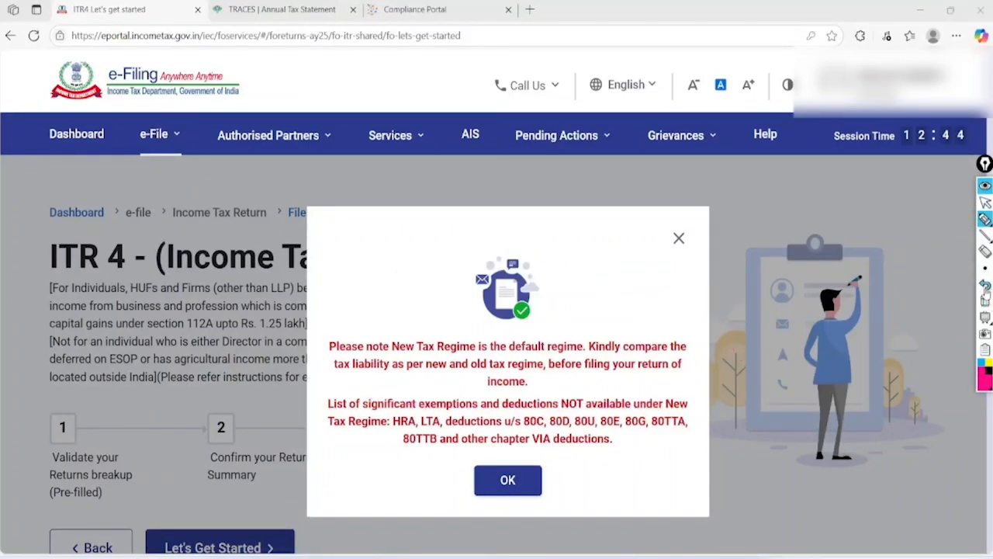
mouse_move(337, 436)
left_mouse_down()
mouse_move(697, 430)
mouse_move(395, 470)
left_mouse_up()
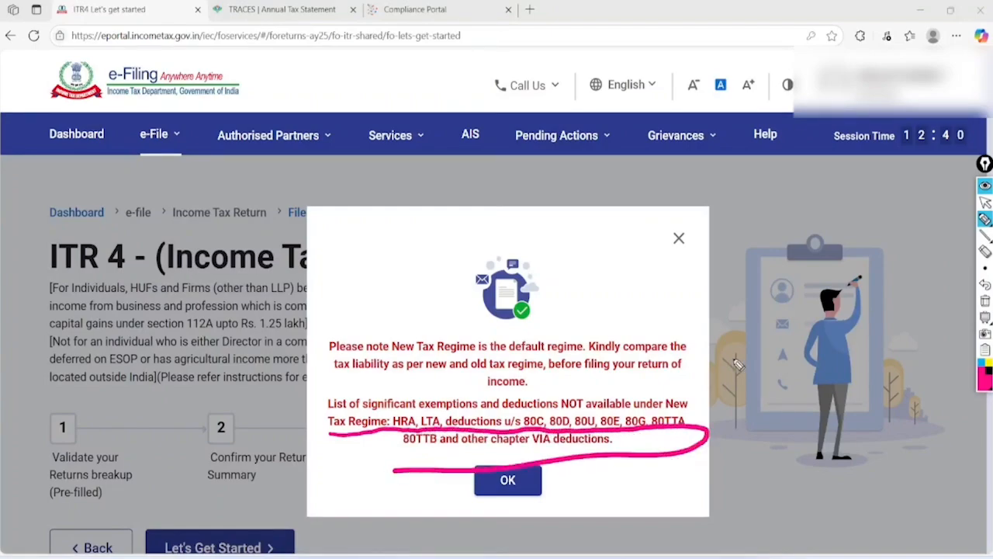
left_click_drag(742, 369, 681, 476)
left_click_drag(686, 395, 783, 449)
left_click_drag(789, 375, 827, 441)
left_click(985, 202)
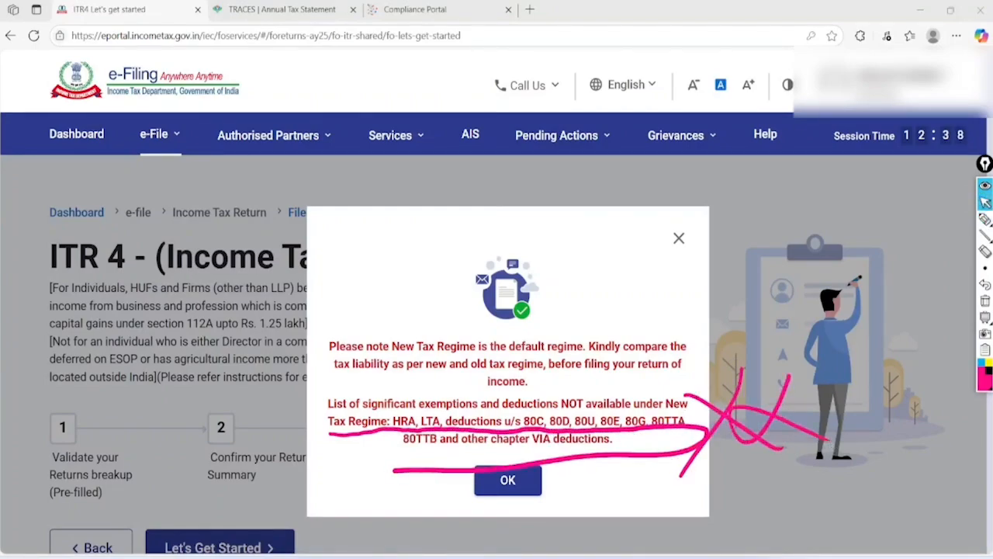
left_click(985, 300)
left_click(507, 480)
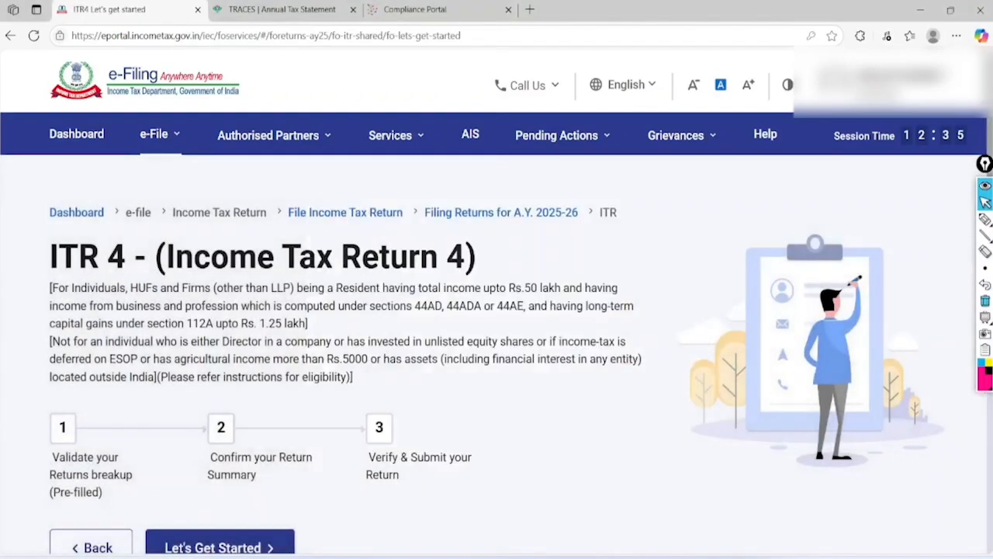
scroll(508, 479, "down", 1)
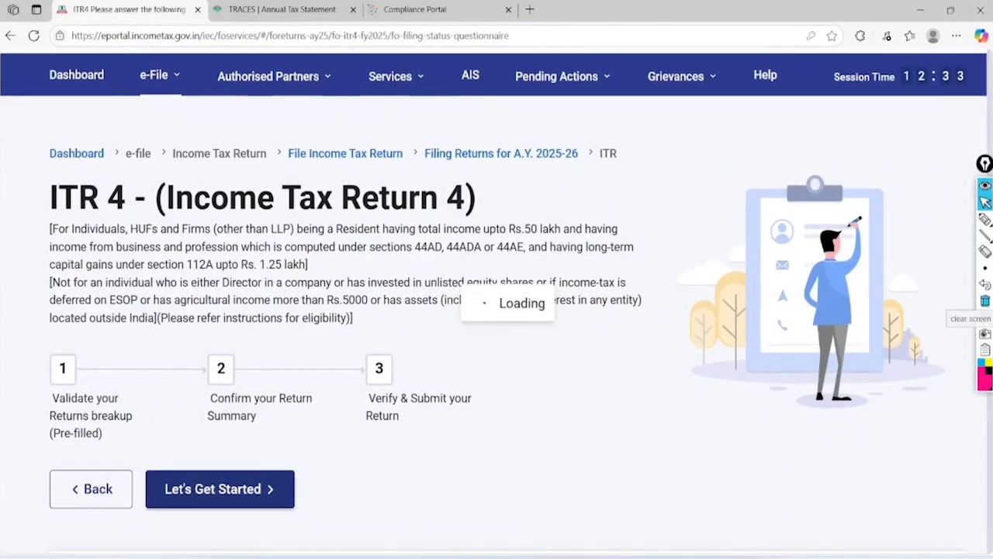
Review the filing-reason conditions, select Others as the reason, and continue
scroll(508, 311, "down", 2)
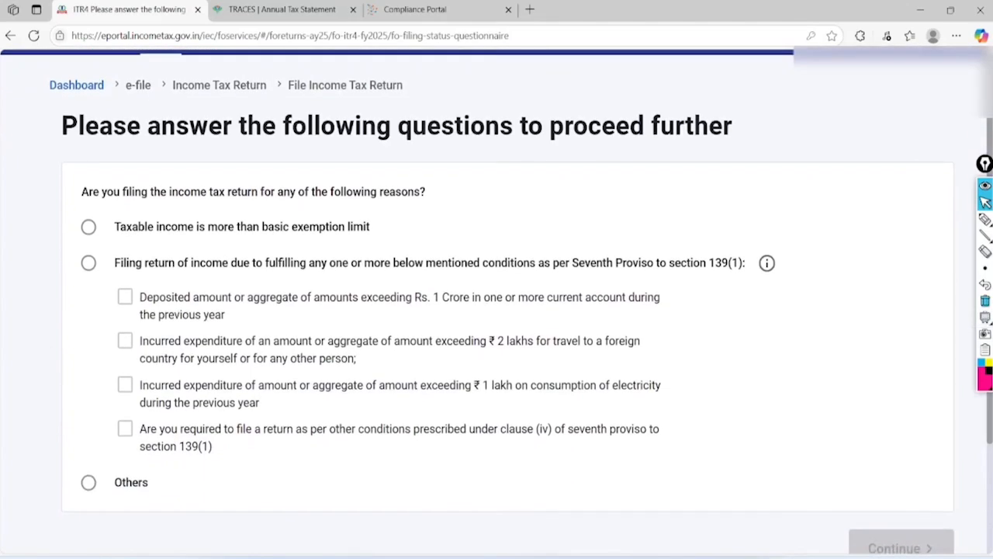
left_click(984, 220)
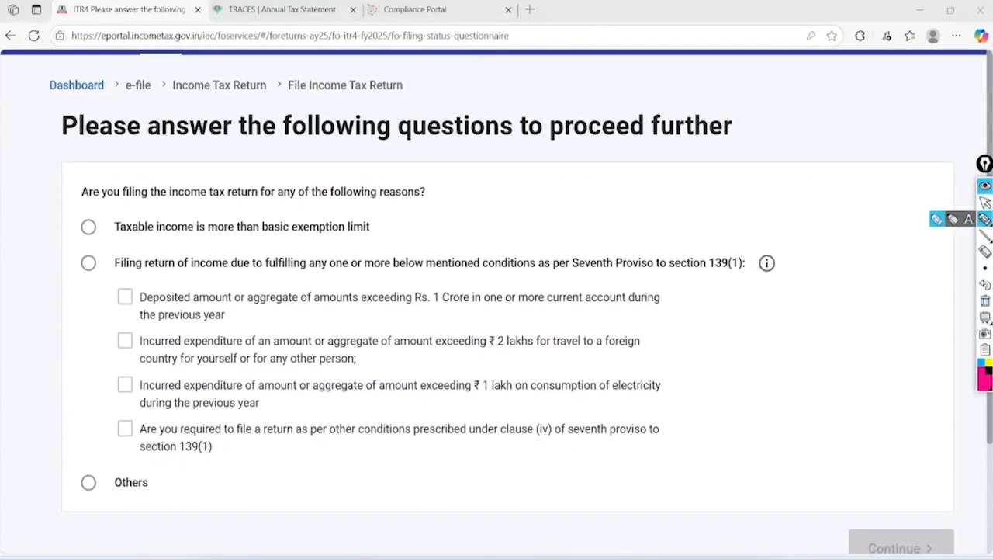
mouse_move(377, 217)
left_mouse_down()
mouse_move(496, 192)
mouse_move(536, 171)
left_mouse_up()
left_click_drag(402, 317, 562, 300)
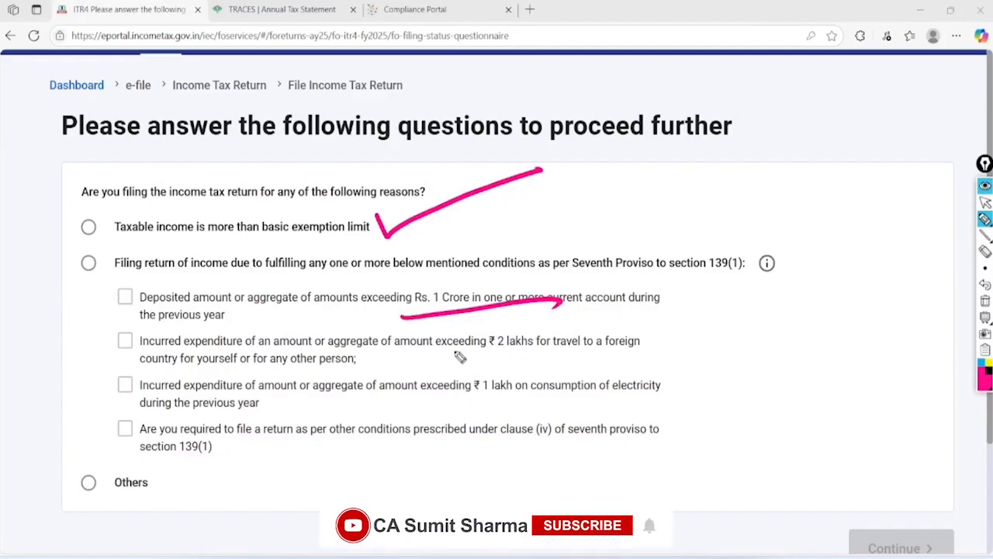
left_click_drag(439, 362, 642, 342)
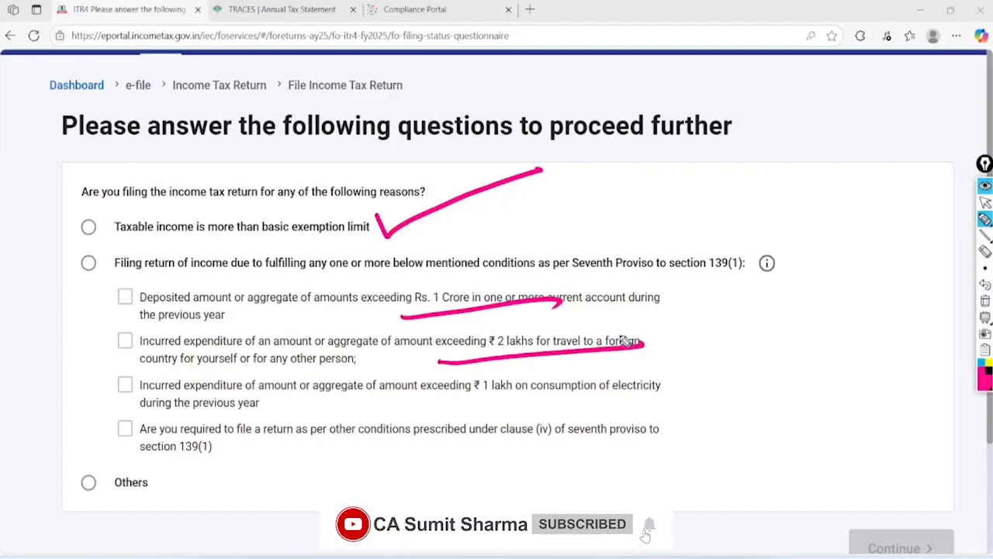
left_click_drag(450, 400, 604, 399)
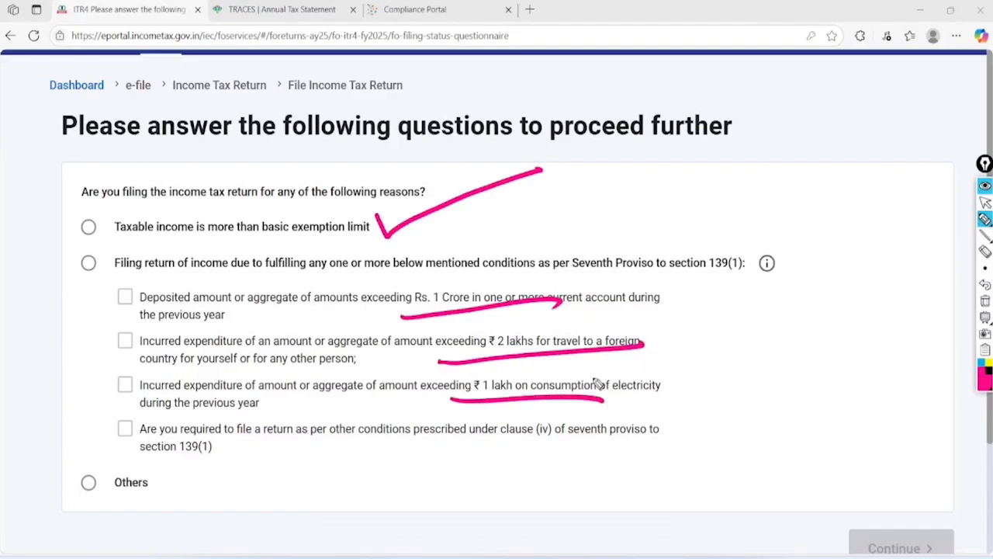
mouse_move(123, 435)
left_mouse_down()
mouse_move(60, 483)
mouse_move(142, 432)
left_mouse_up()
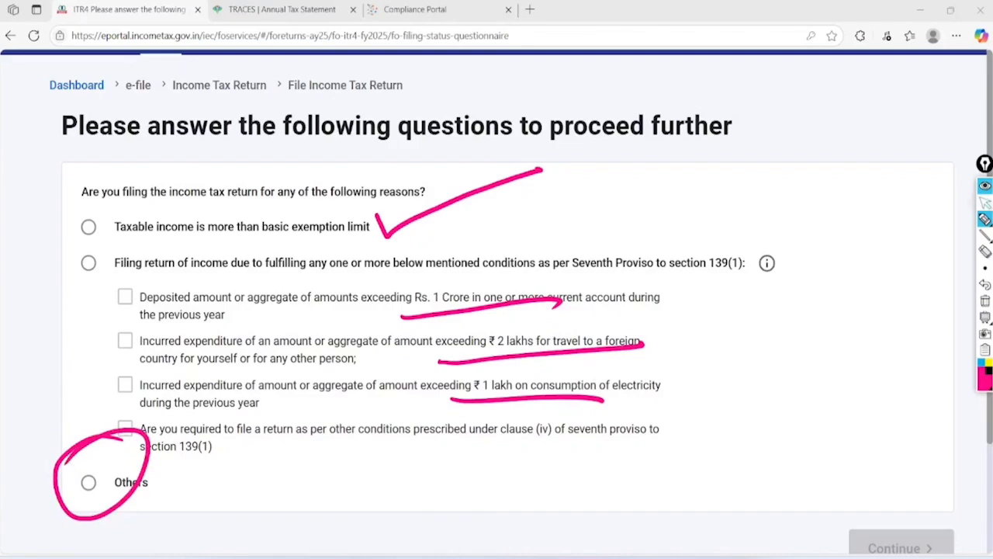
left_click(986, 203)
left_click(985, 300)
left_click(89, 483)
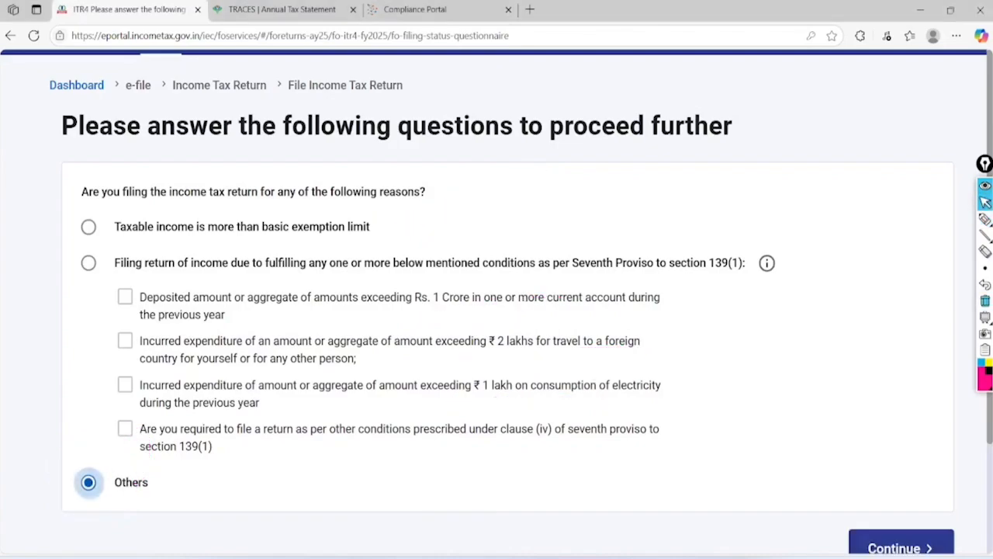
left_click(902, 545)
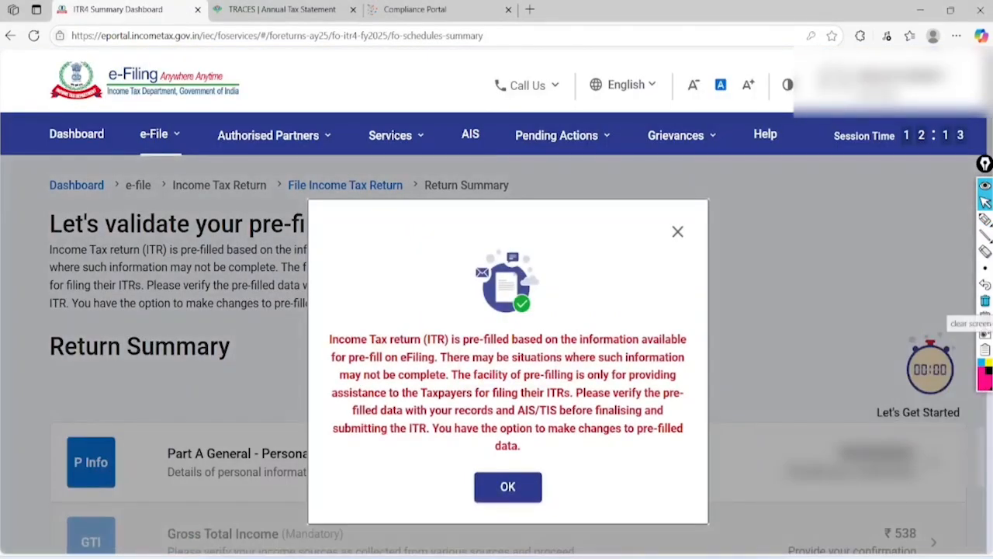
Accept the pre-fill notice with OK and scroll through the ITR-4 Return Summary
left_click(986, 220)
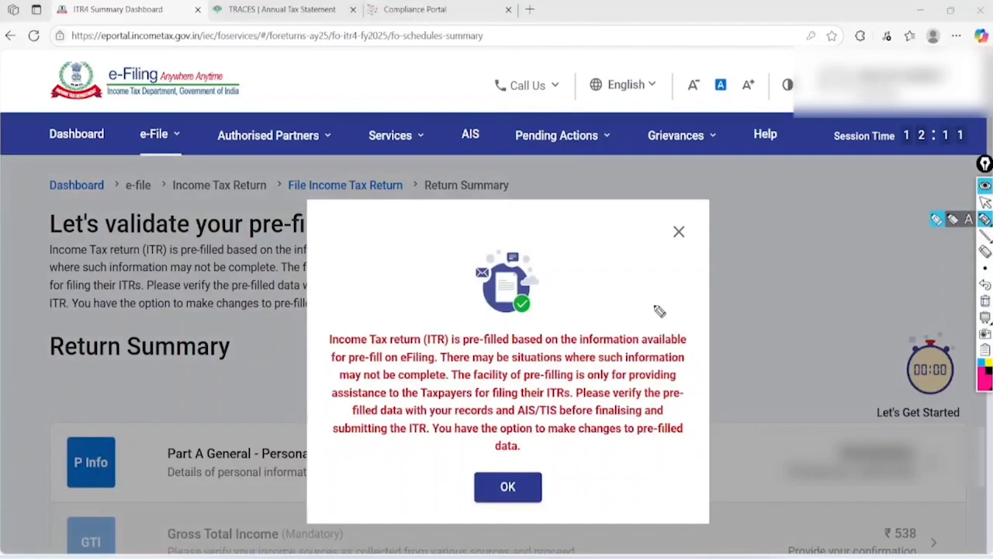
mouse_move(660, 311)
left_mouse_down()
mouse_move(373, 328)
mouse_move(669, 294)
mouse_move(536, 283)
left_mouse_up()
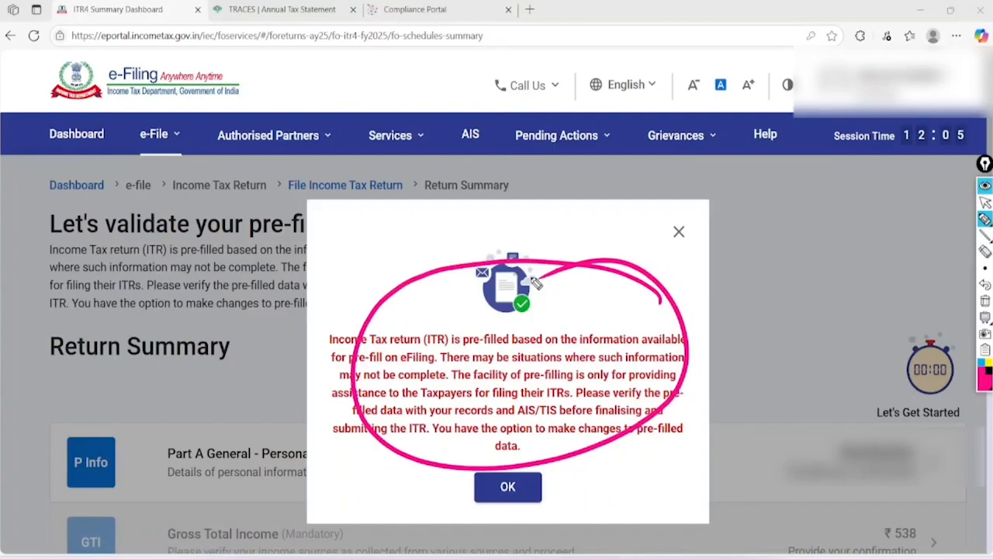
left_click(986, 203)
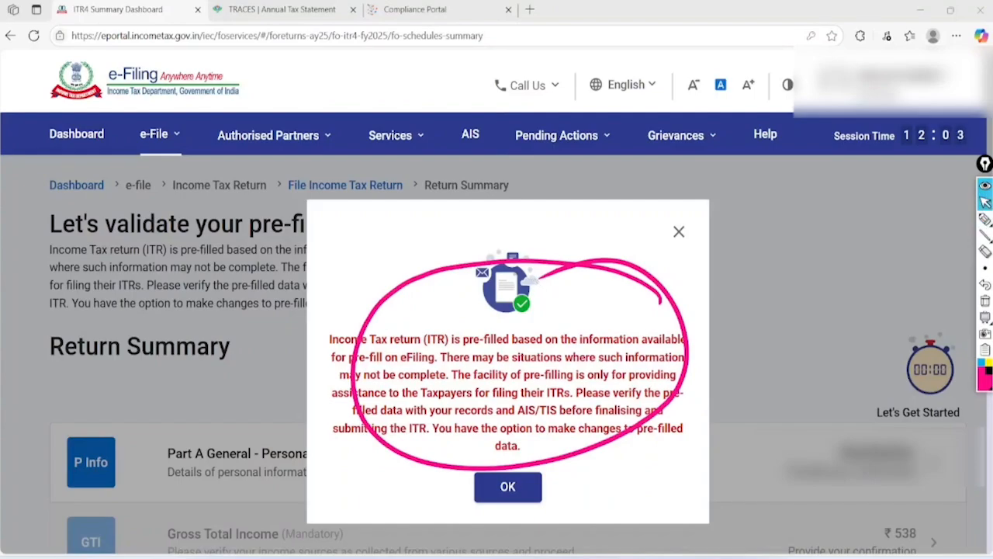
left_click(985, 301)
left_click(508, 486)
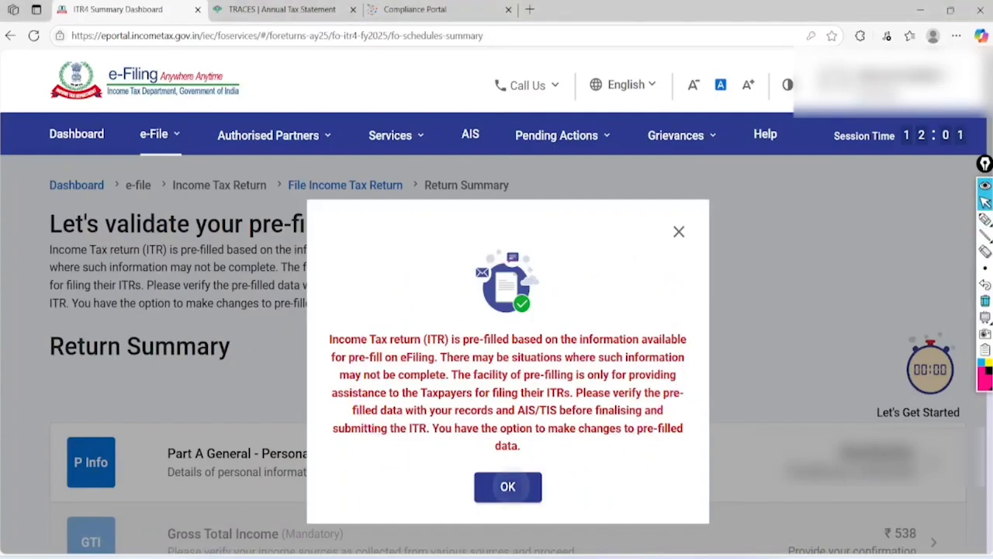
scroll(509, 482, "down", 1)
scroll(497, 310, "down", 4)
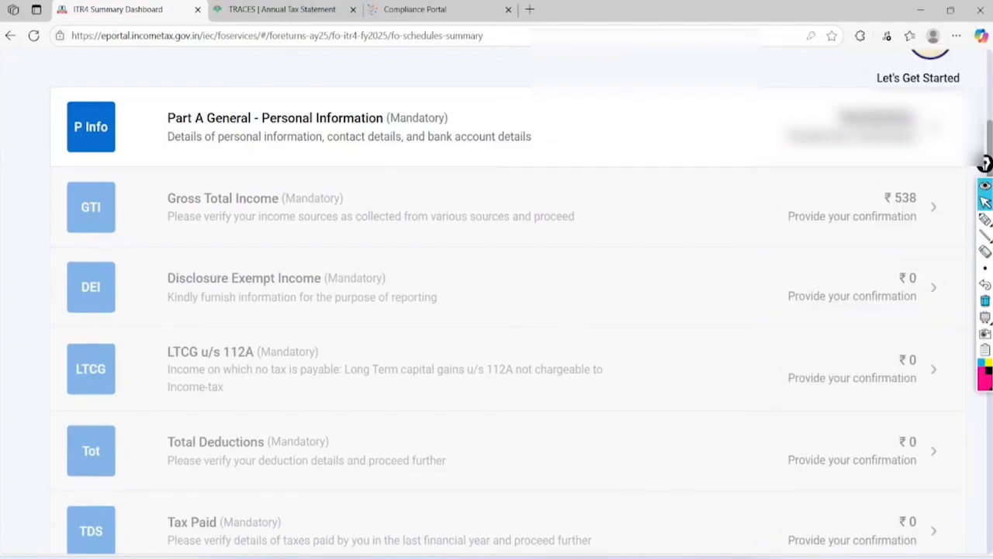
scroll(497, 311, "down", 1)
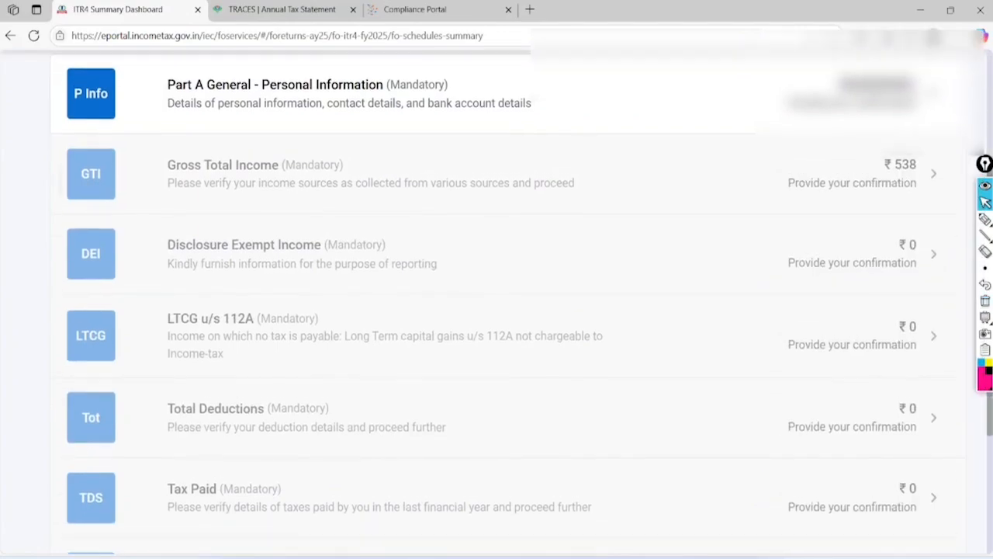
scroll(496, 310, "up", 1)
Open Part A General – Personal Information from the Return Summary
left_click(275, 172)
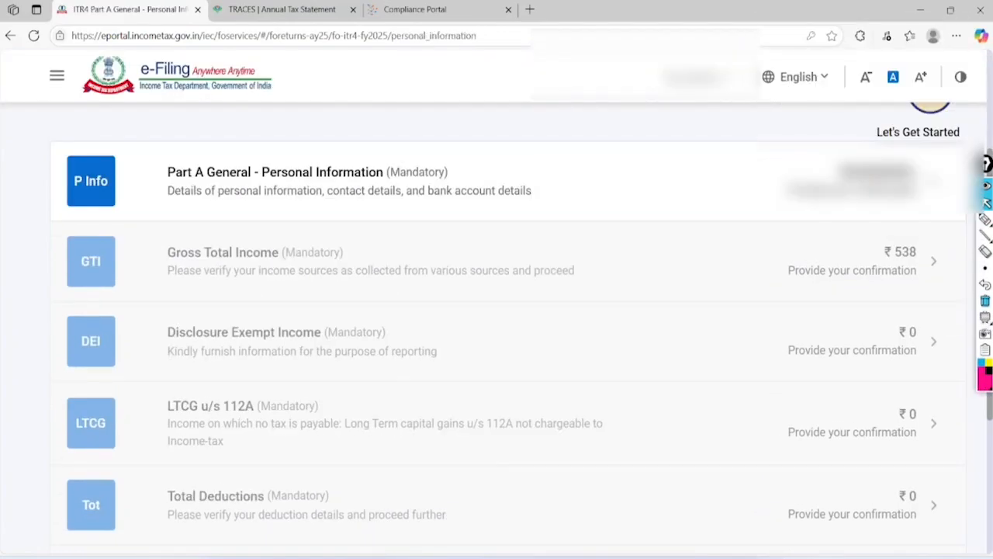
scroll(497, 311, "up", 3)
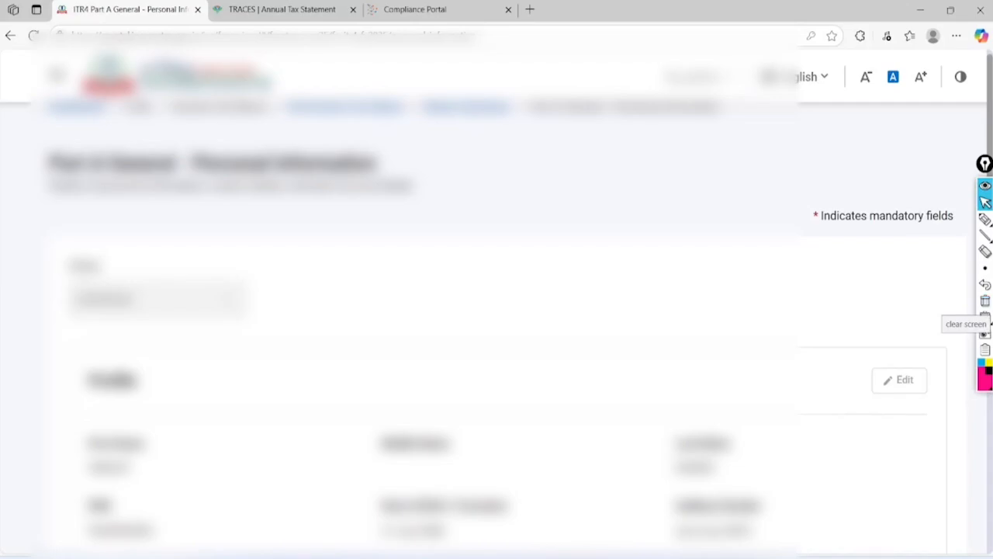
scroll(497, 311, "down", 7)
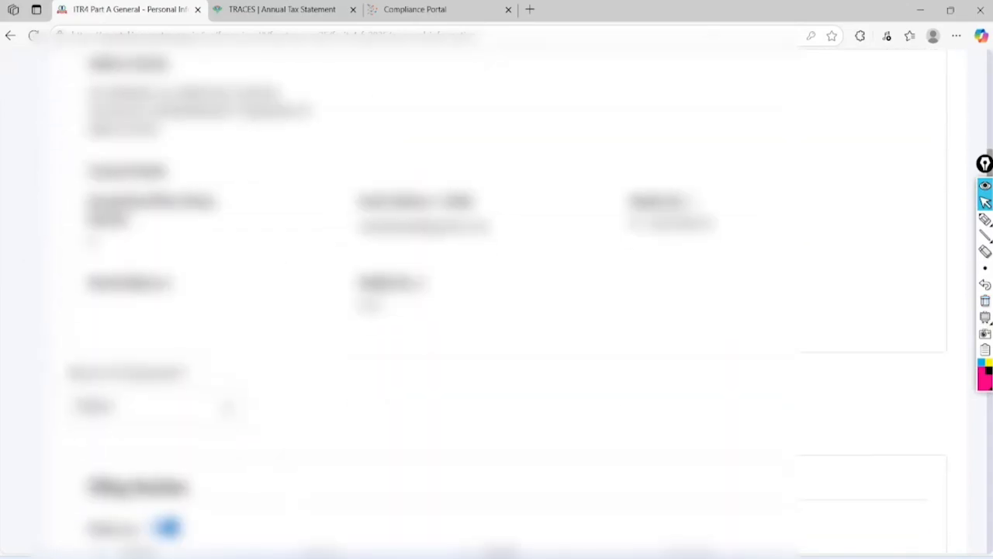
scroll(497, 310, "down", 4)
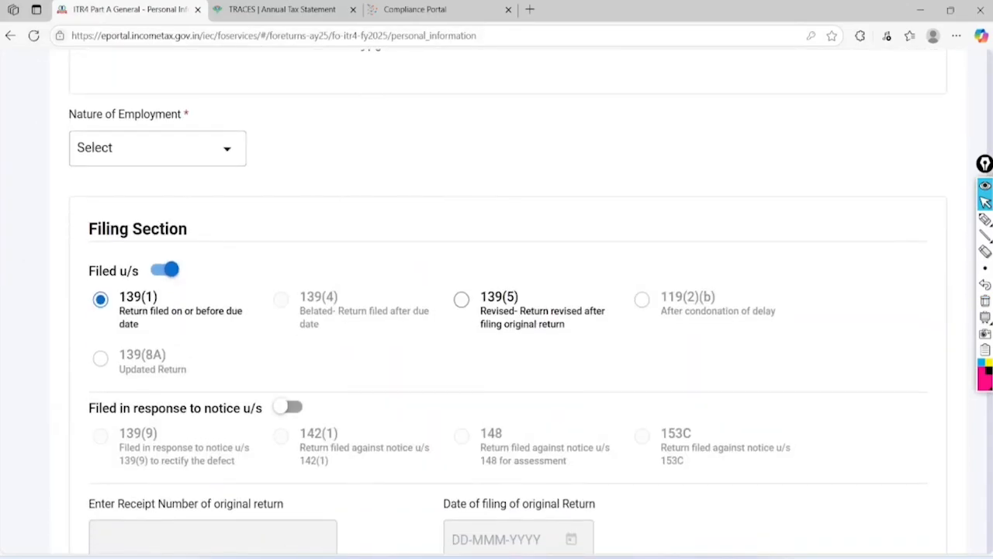
Choose Not Applicable (eg. Family pension etc) as Nature of Employment and accept the Salary warning
left_click(157, 148)
scroll(497, 311, "down", 2)
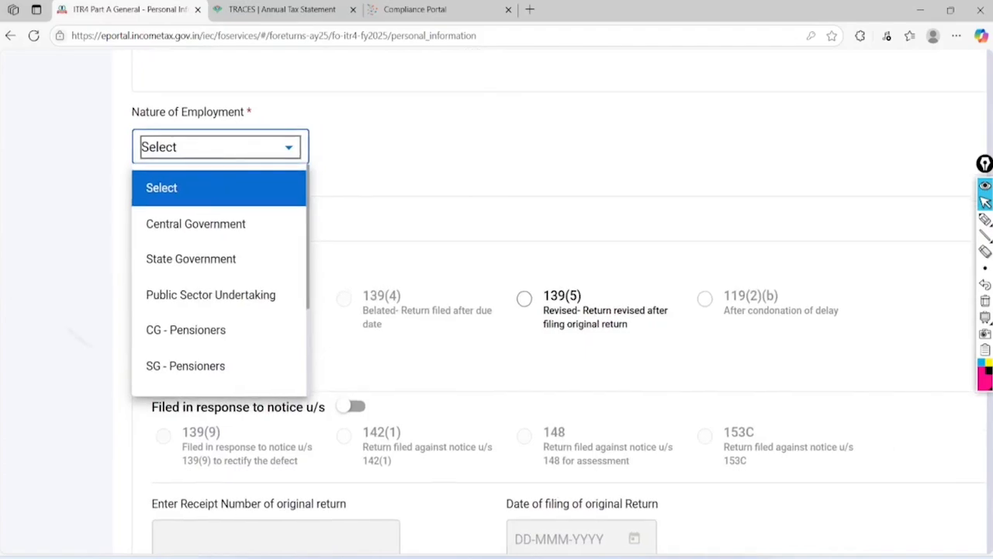
scroll(496, 311, "left", 1)
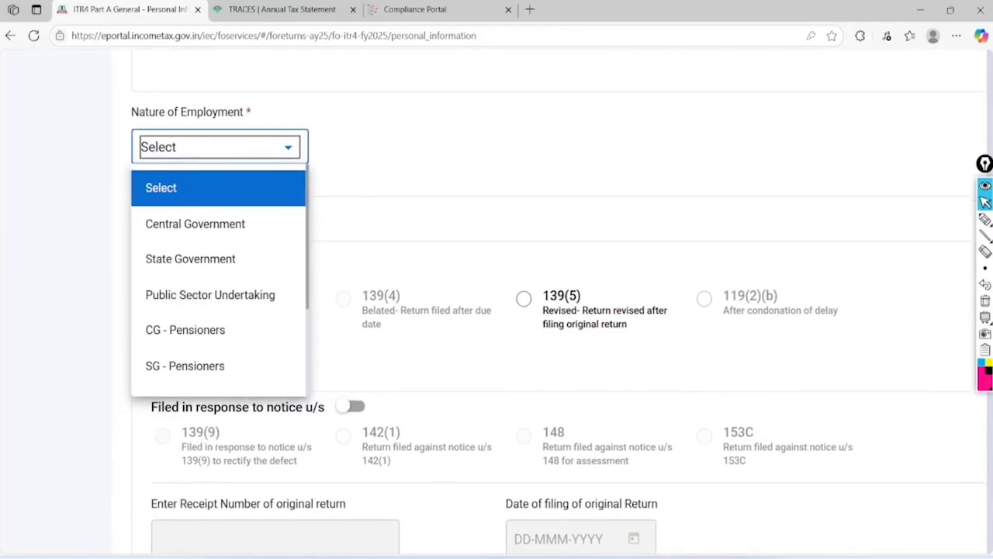
scroll(497, 311, "down", 3)
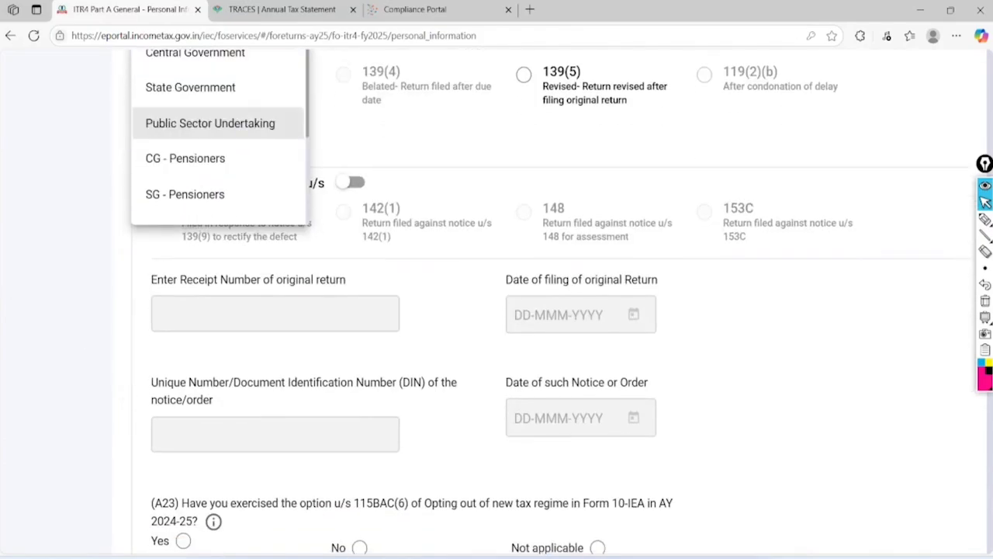
scroll(218, 157, "down", 1)
scroll(218, 156, "up", 2)
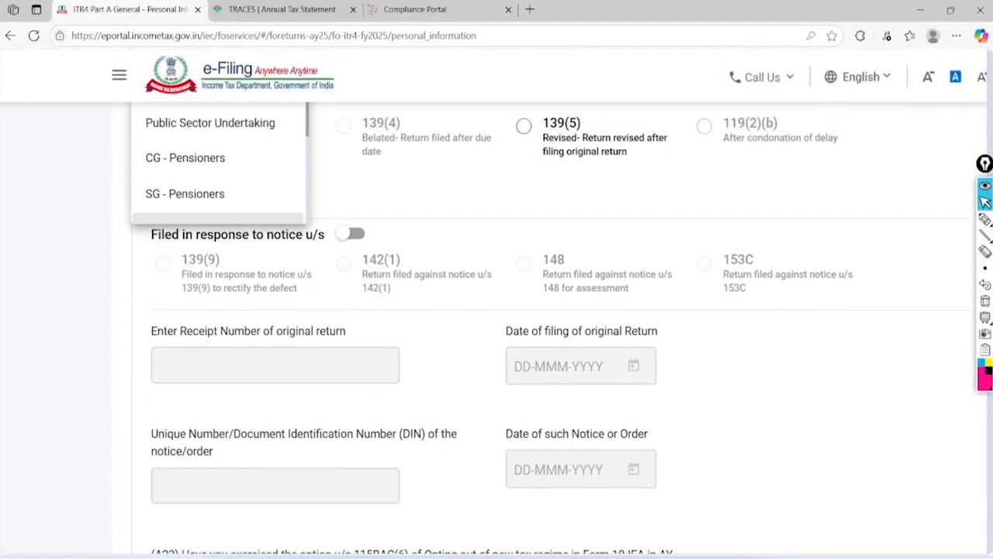
scroll(218, 156, "down", 2)
scroll(217, 206, "up", 4)
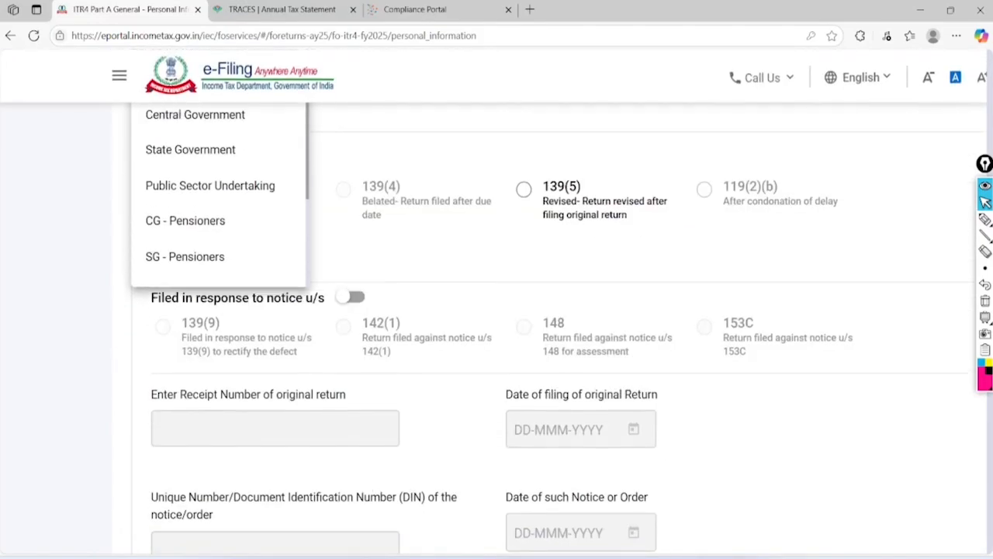
scroll(217, 233, "down", 3)
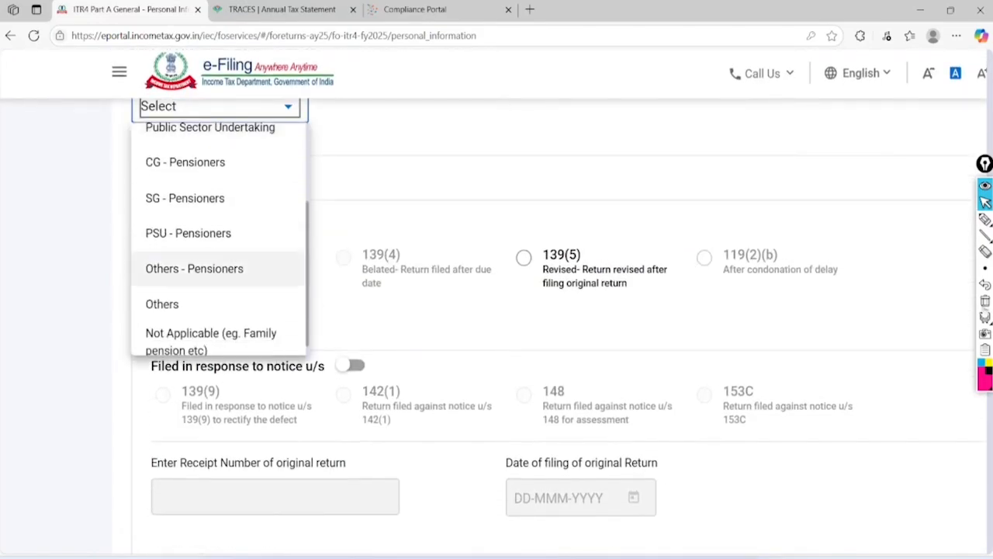
left_click(287, 328)
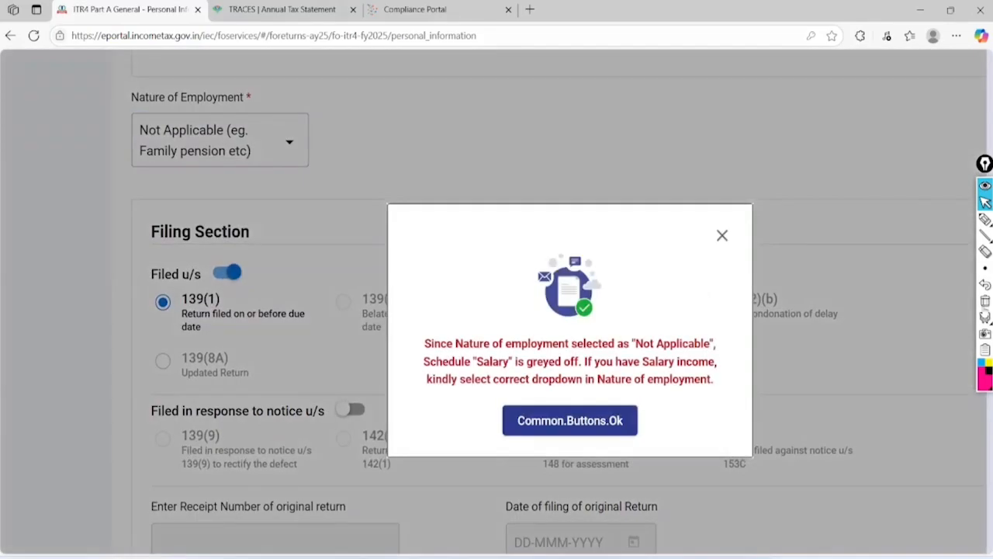
left_click(516, 420)
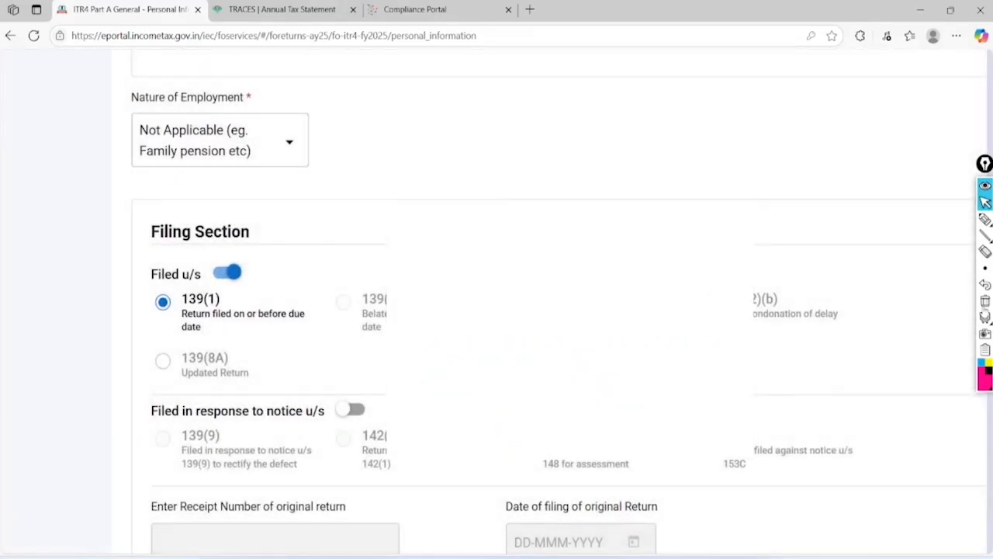
scroll(516, 420, "down", 1)
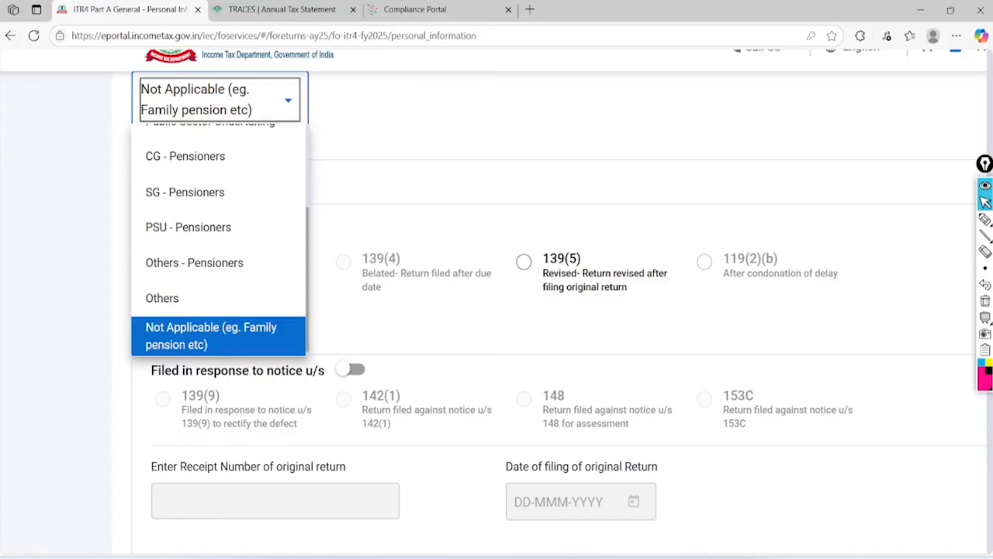
left_click(67, 316)
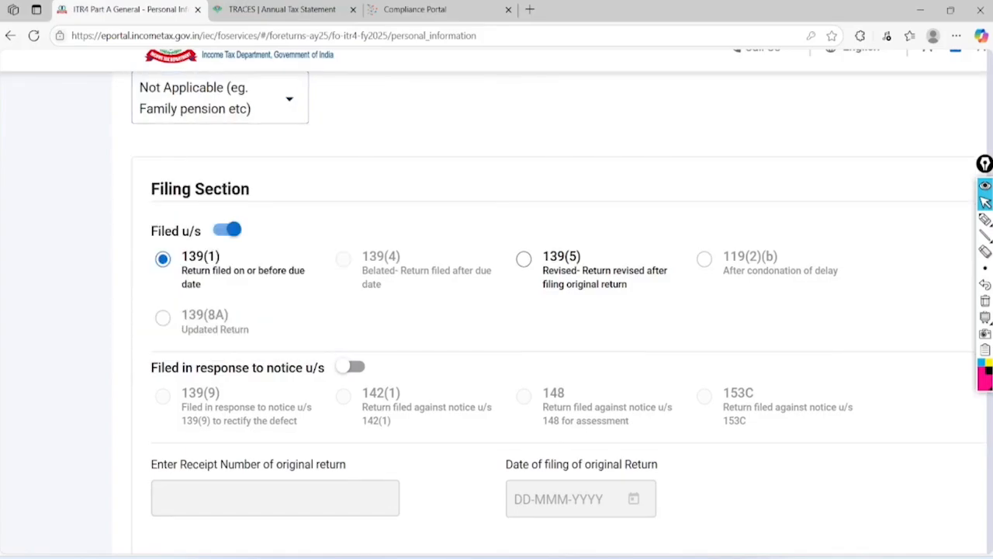
scroll(494, 302, "down", 1)
scroll(494, 301, "right", 1)
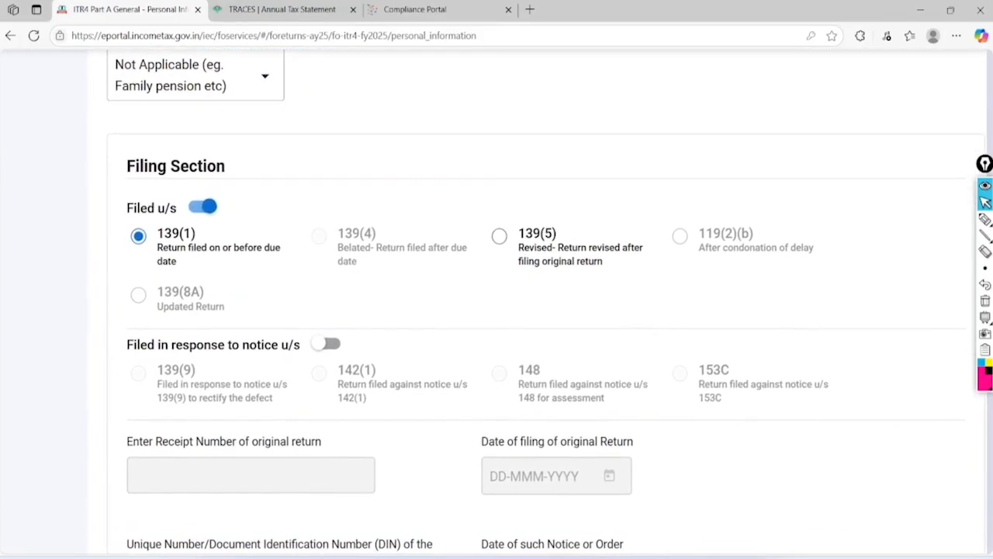
scroll(493, 302, "down", 1)
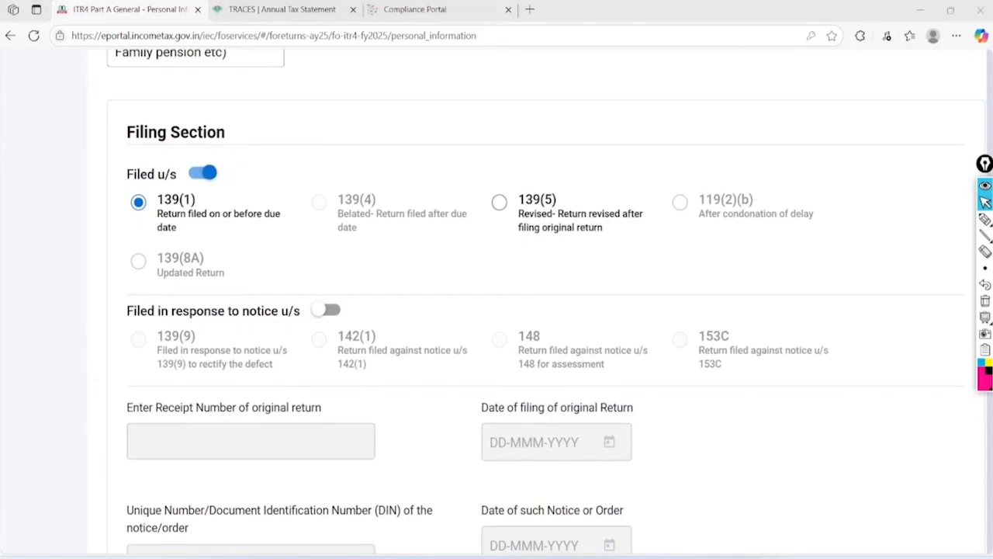
left_click(985, 220)
mouse_move(212, 143)
left_mouse_down()
mouse_move(187, 122)
mouse_move(243, 177)
mouse_move(224, 130)
left_mouse_up()
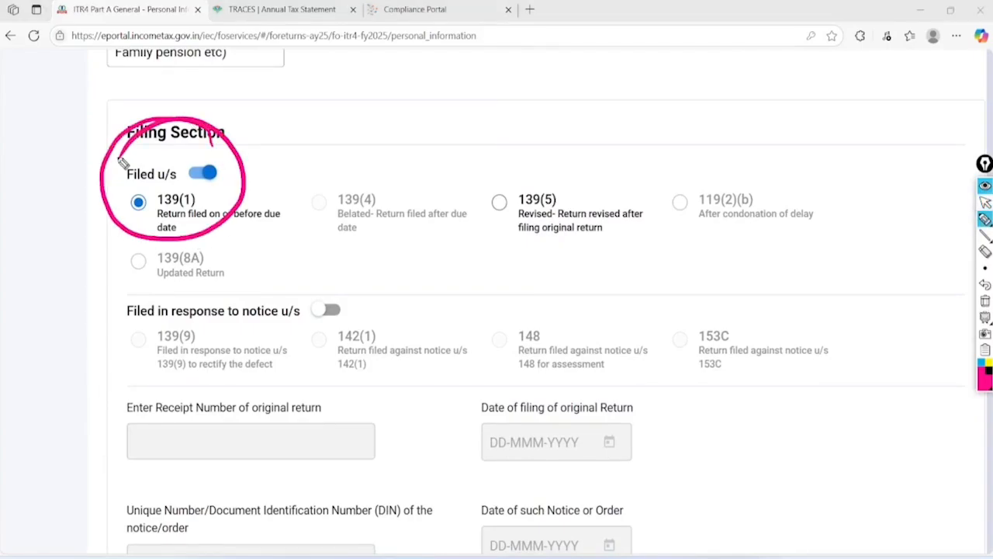
left_click(985, 201)
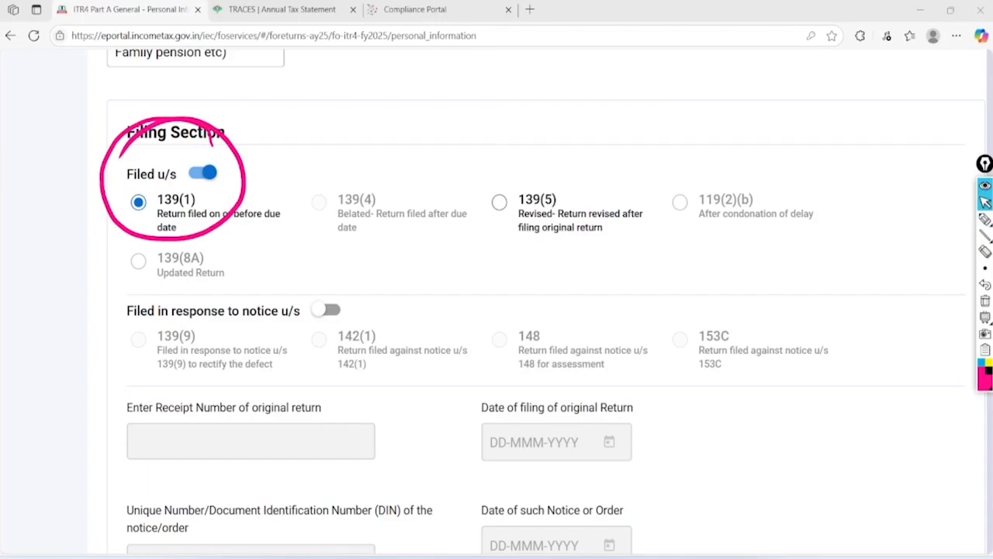
left_click(985, 300)
scroll(494, 302, "down", 3)
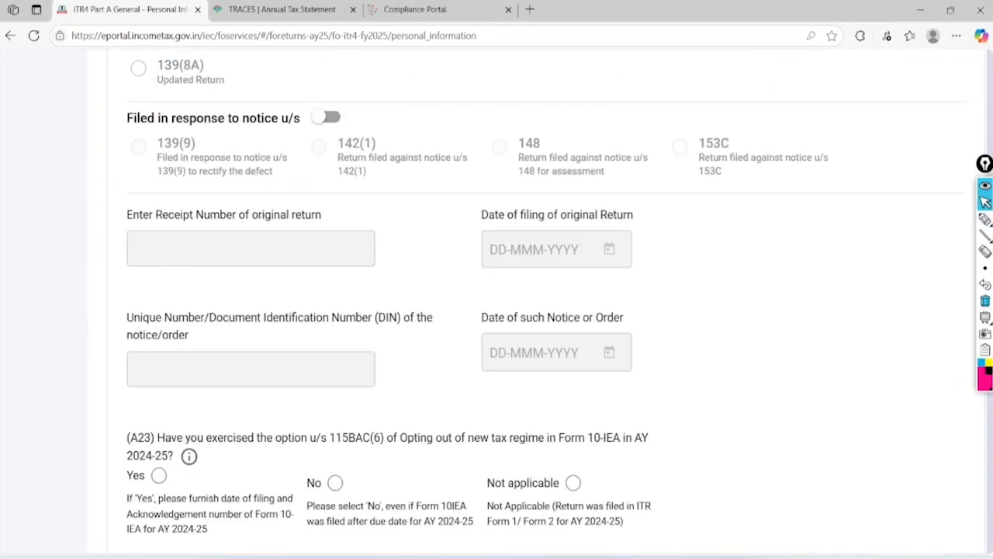
scroll(497, 302, "down", 3)
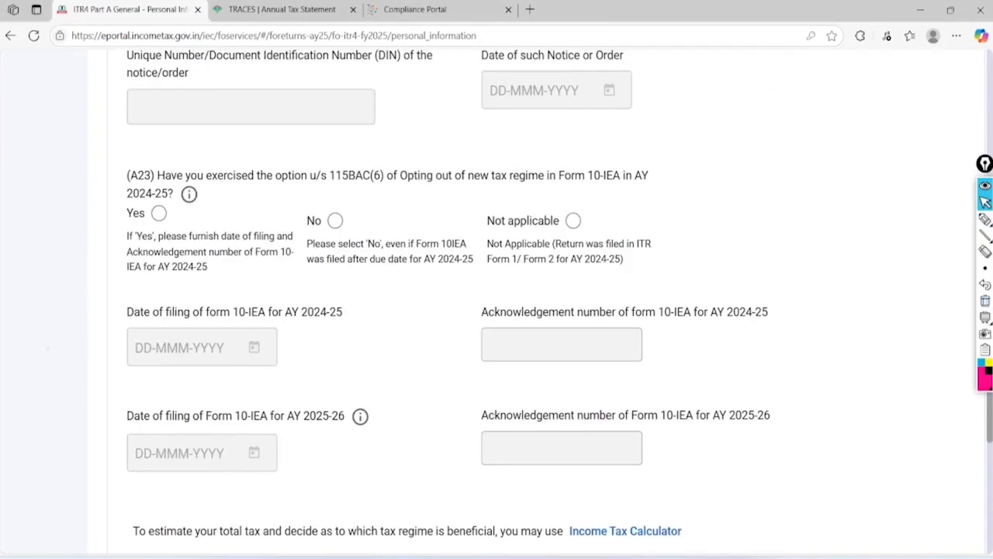
scroll(496, 303, "up", 3)
scroll(497, 303, "down", 2)
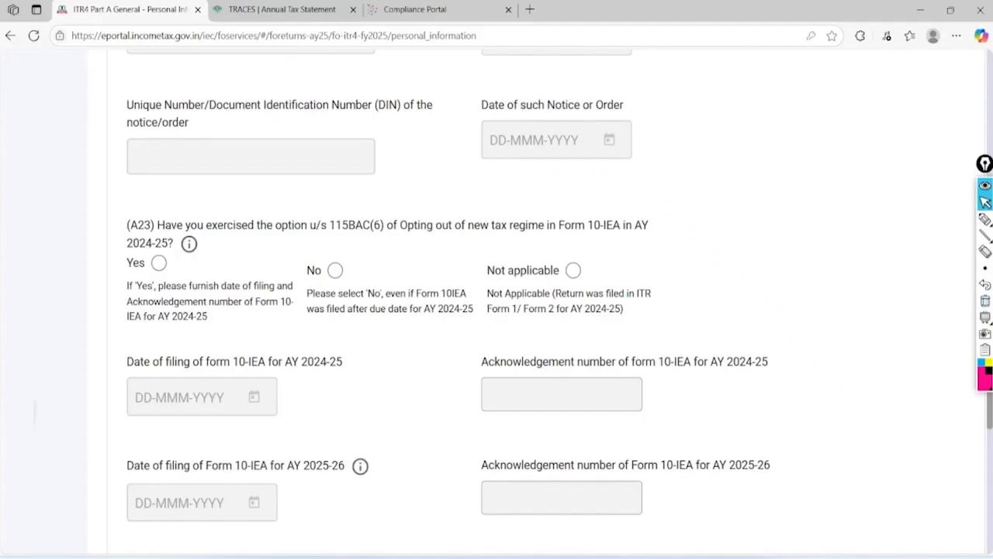
scroll(497, 303, "down", 1)
left_click(985, 219)
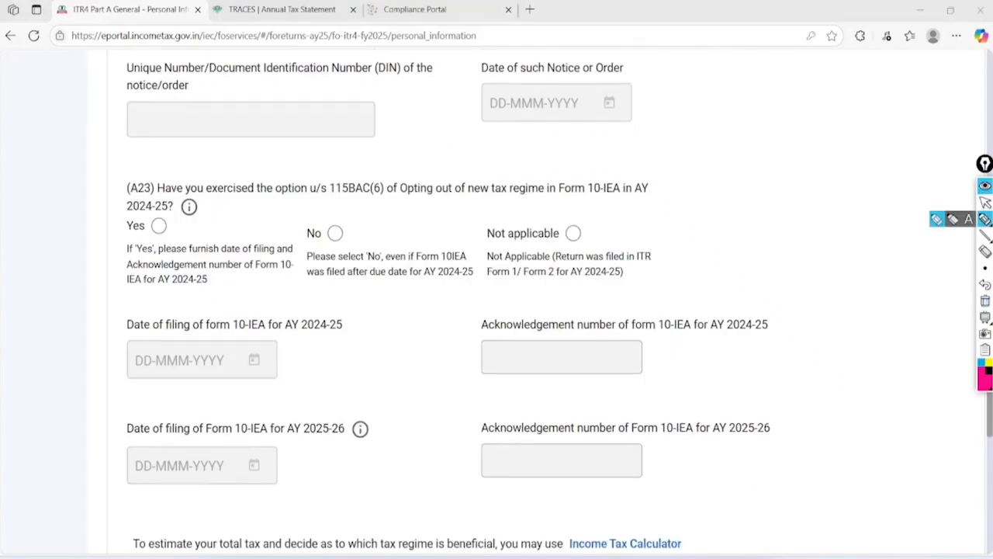
mouse_move(180, 154)
left_mouse_down()
mouse_move(104, 217)
mouse_move(127, 163)
mouse_move(149, 161)
left_mouse_up()
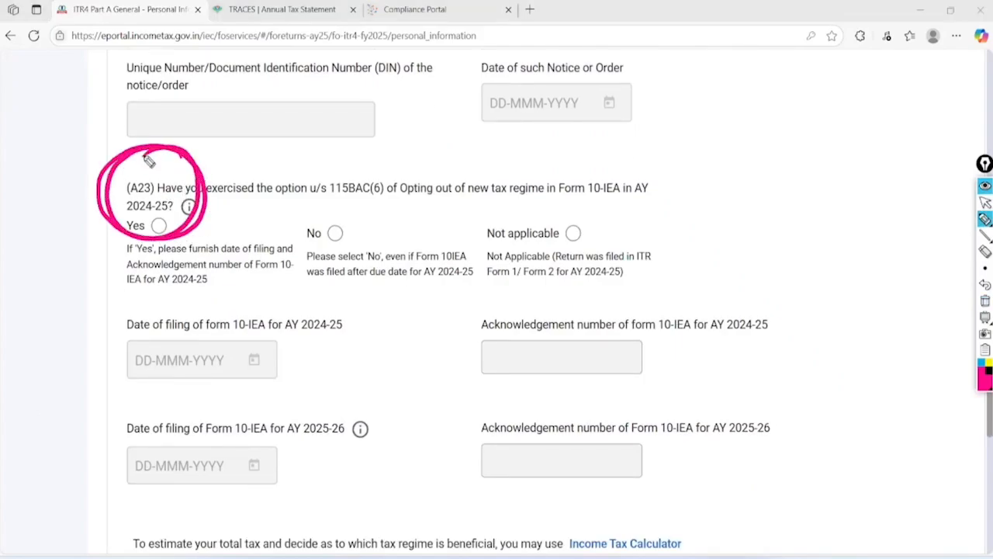
left_click_drag(183, 242, 280, 189)
mouse_move(344, 206)
left_mouse_down()
mouse_move(378, 216)
mouse_move(445, 186)
left_mouse_up()
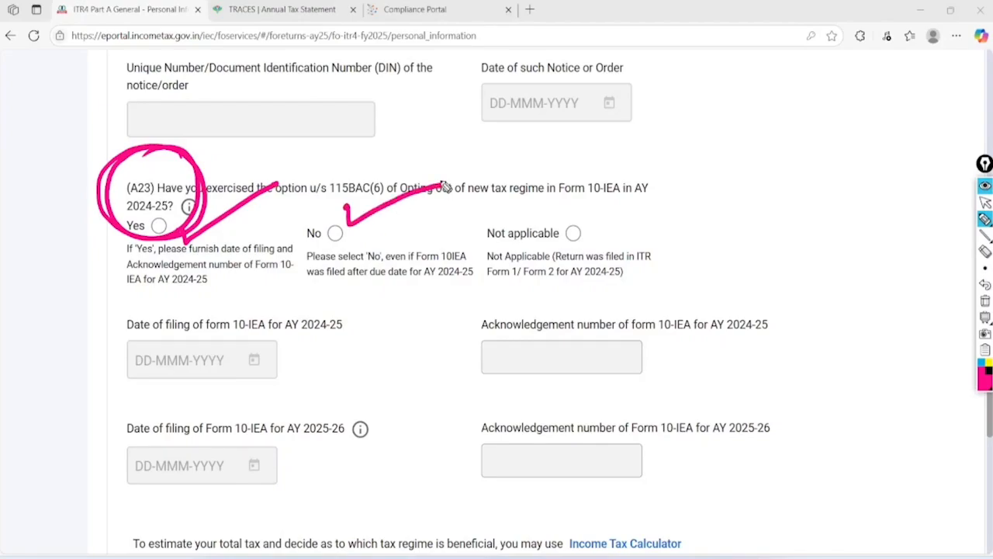
left_click_drag(335, 236, 418, 207)
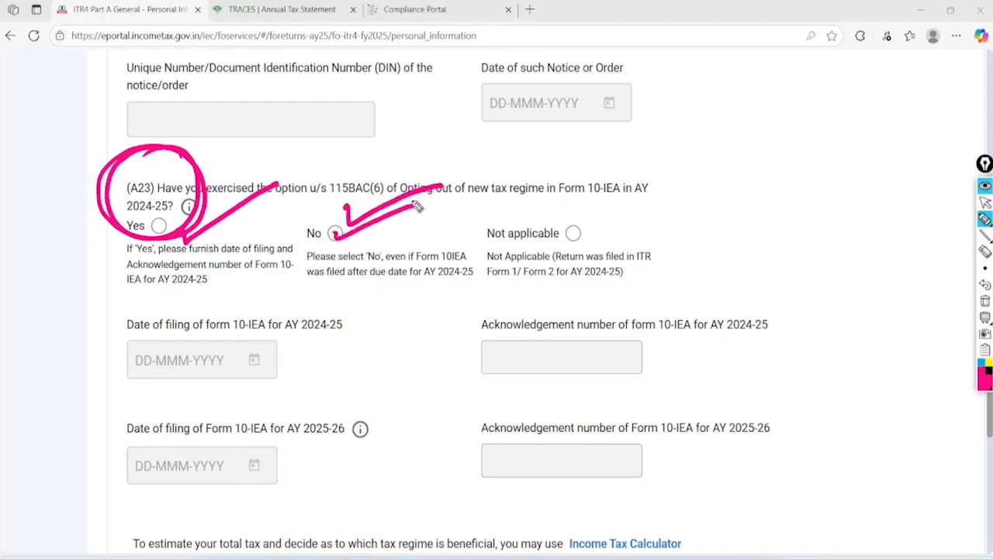
left_click_drag(152, 221, 221, 200)
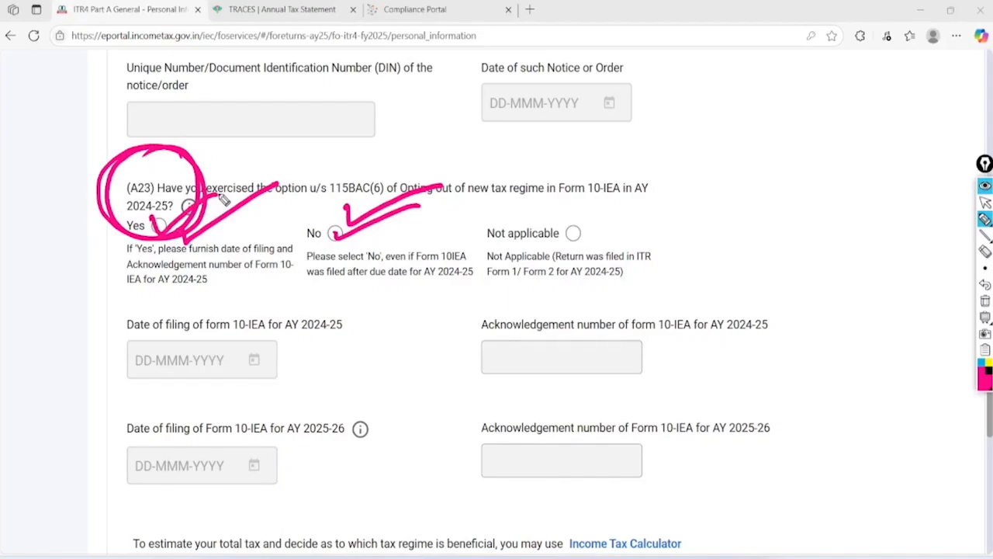
left_click_drag(565, 234, 624, 228)
left_click(988, 204)
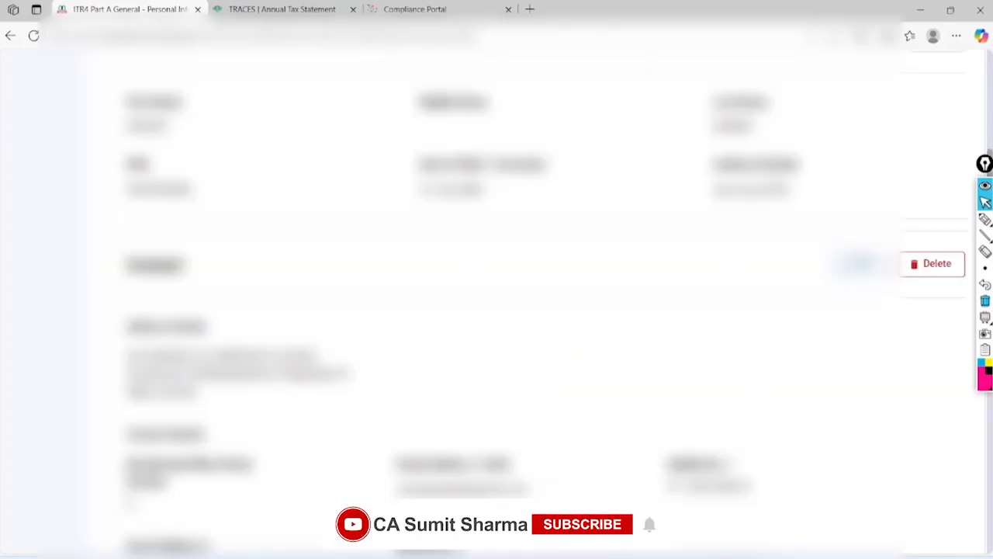
Annotate the AY 2025-26 new-regime opt-out question with 7 LAC and 5 LAC notes
scroll(496, 311, "down", 15)
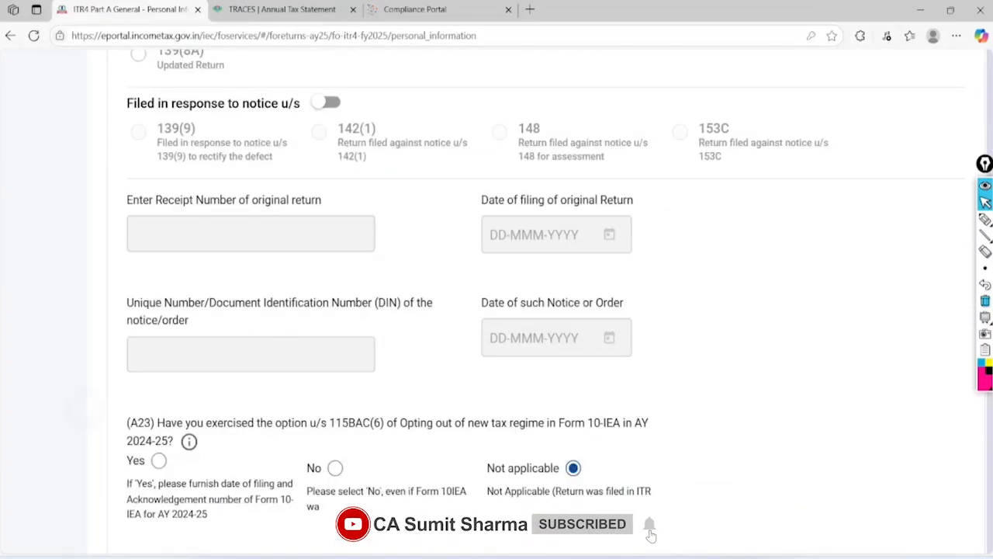
scroll(654, 534, "down", 6)
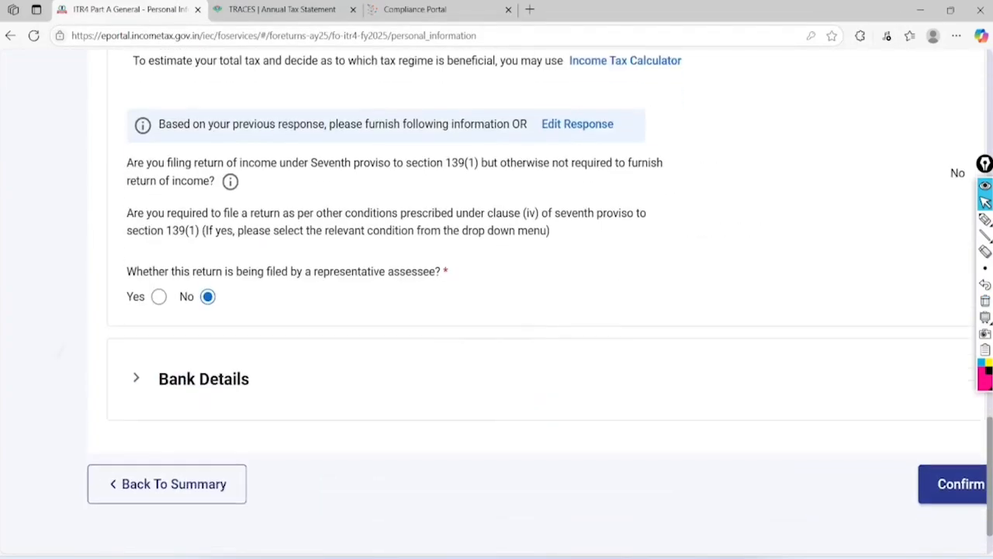
scroll(497, 310, "up", 4)
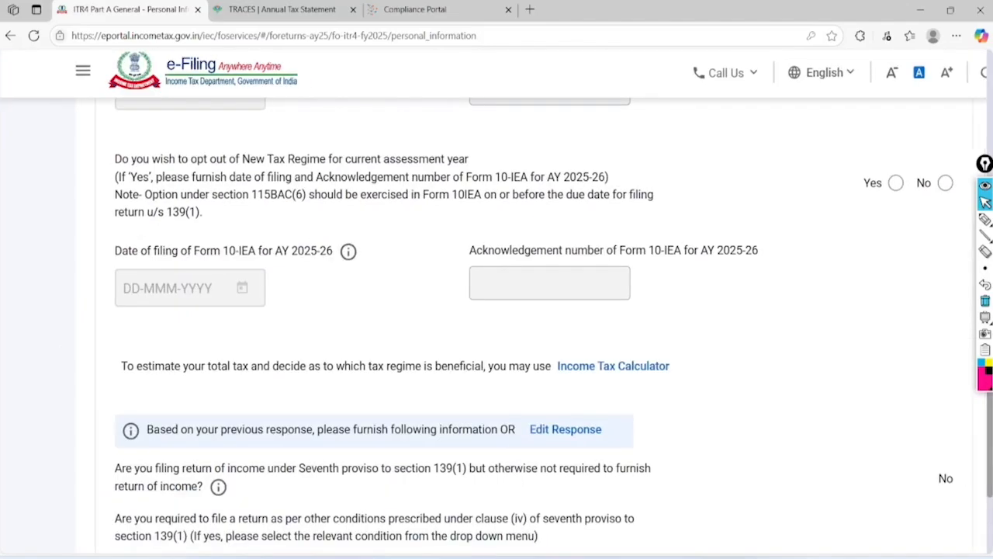
left_click(986, 220)
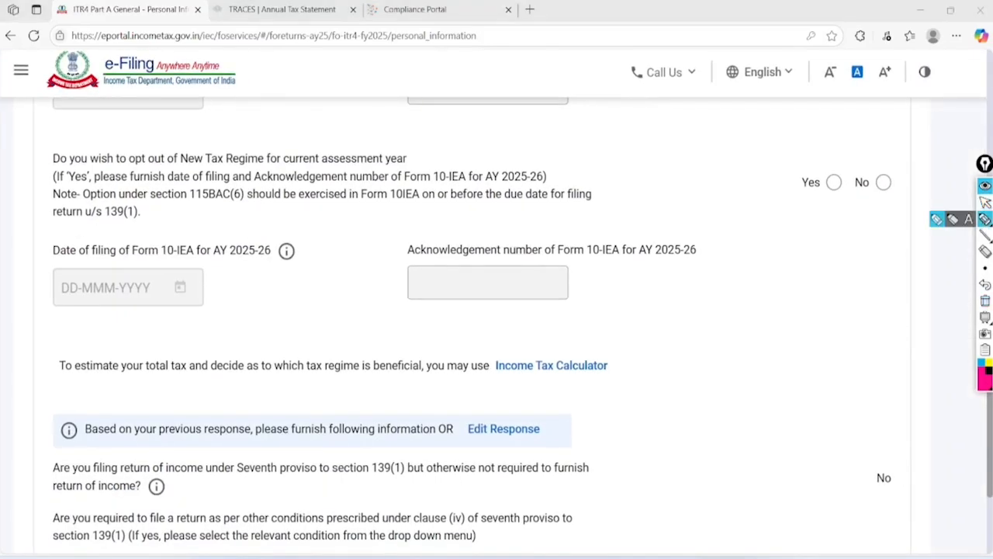
left_click_drag(569, 147, 555, 111)
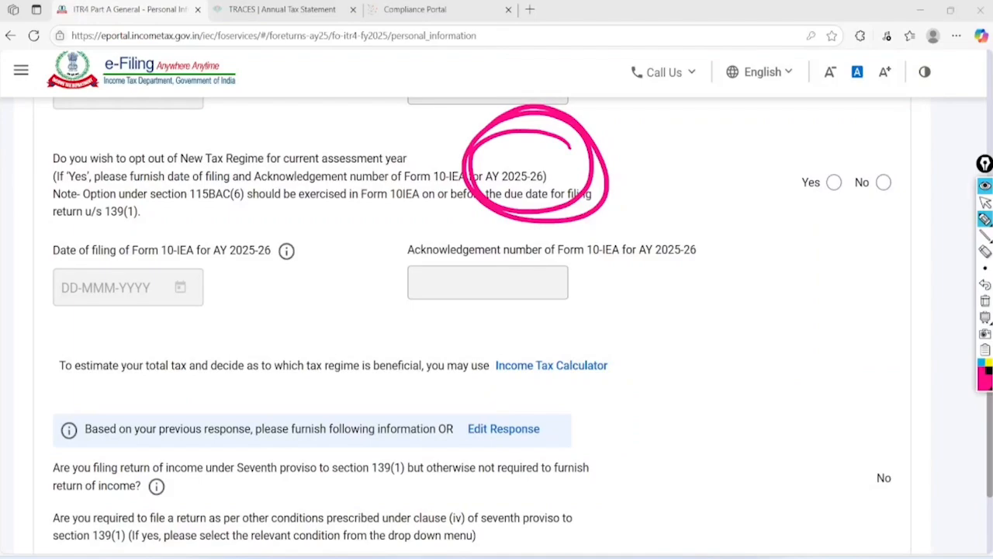
mouse_move(675, 153)
left_mouse_down()
mouse_move(703, 143)
mouse_move(706, 187)
left_mouse_up()
mouse_move(733, 126)
left_mouse_down()
mouse_move(746, 164)
mouse_move(758, 161)
left_mouse_up()
mouse_move(752, 165)
left_mouse_down()
mouse_move(767, 115)
mouse_move(777, 155)
left_mouse_up()
mouse_move(795, 108)
left_mouse_down()
mouse_move(799, 137)
mouse_move(812, 121)
left_mouse_up()
left_click_drag(721, 194, 790, 162)
left_click_drag(728, 213, 795, 174)
mouse_move(882, 180)
left_mouse_down()
mouse_move(891, 191)
mouse_move(964, 135)
left_mouse_up()
left_click_drag(837, 192, 883, 130)
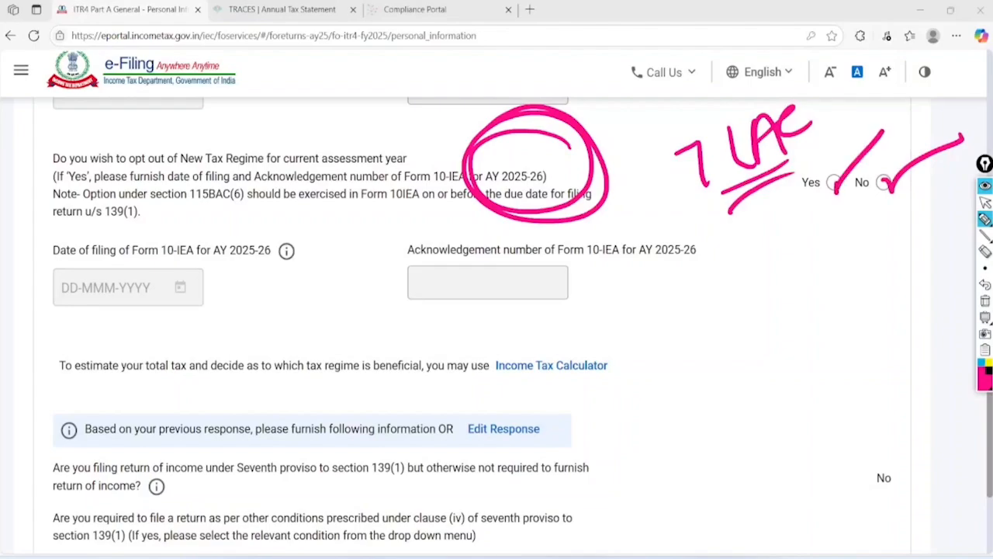
left_click_drag(743, 258, 736, 310)
mouse_move(774, 245)
left_mouse_down()
mouse_move(784, 295)
mouse_move(807, 287)
mouse_move(838, 227)
mouse_move(874, 262)
left_mouse_up()
left_click_drag(773, 321, 870, 289)
left_click_drag(753, 353, 795, 334)
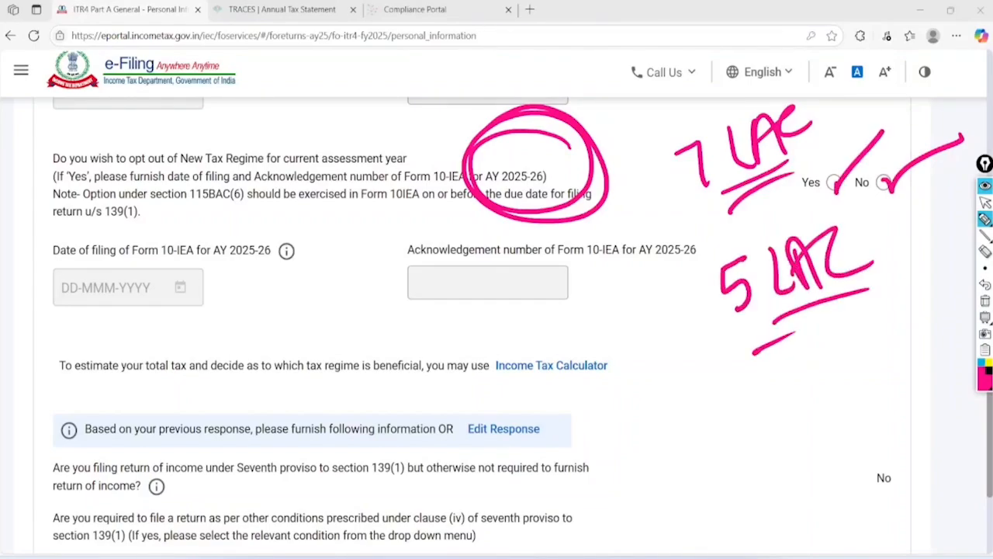
left_click(985, 203)
left_click(986, 301)
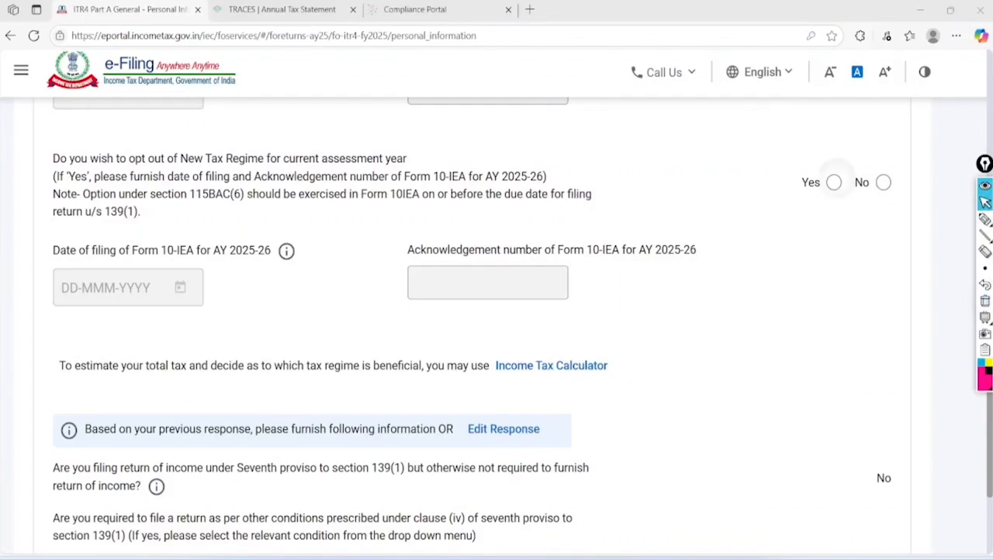
Try Yes to reveal the Form 10-IEA fields, then answer No to opting out
left_click(834, 182)
left_click(984, 220)
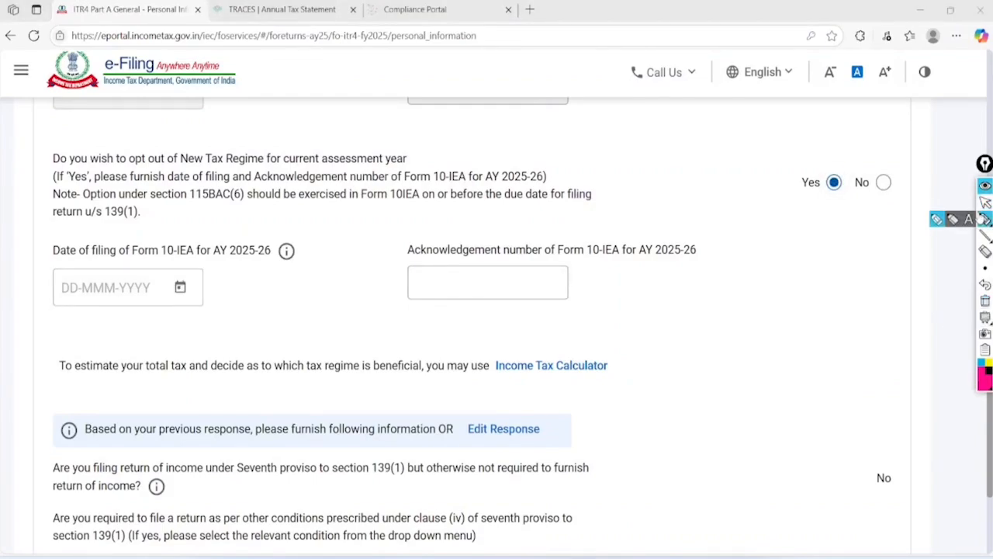
mouse_move(440, 179)
left_mouse_down()
mouse_move(377, 200)
mouse_move(444, 173)
mouse_move(439, 186)
left_mouse_up()
mouse_move(144, 284)
left_mouse_down()
mouse_move(164, 297)
mouse_move(247, 244)
left_mouse_up()
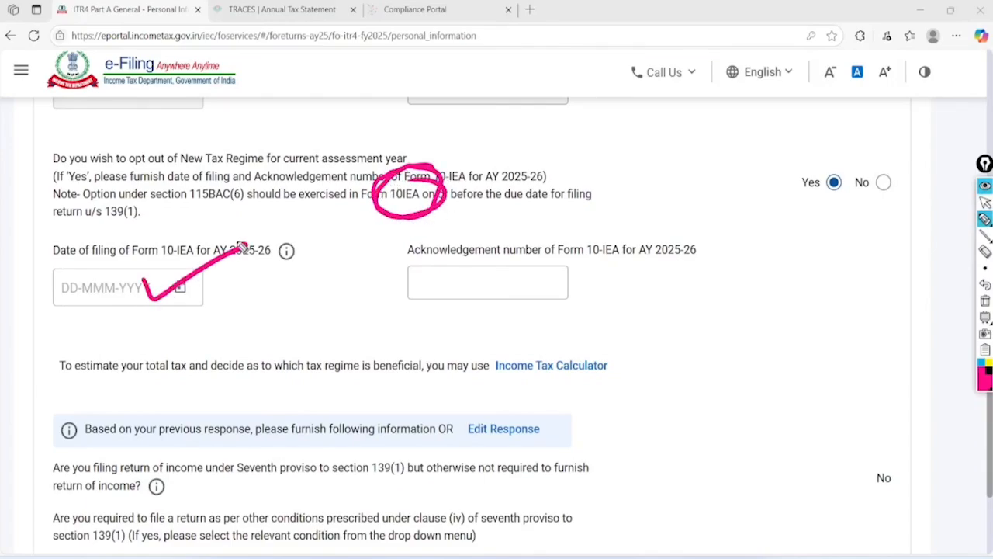
mouse_move(478, 262)
left_mouse_down()
mouse_move(506, 273)
mouse_move(591, 245)
left_mouse_up()
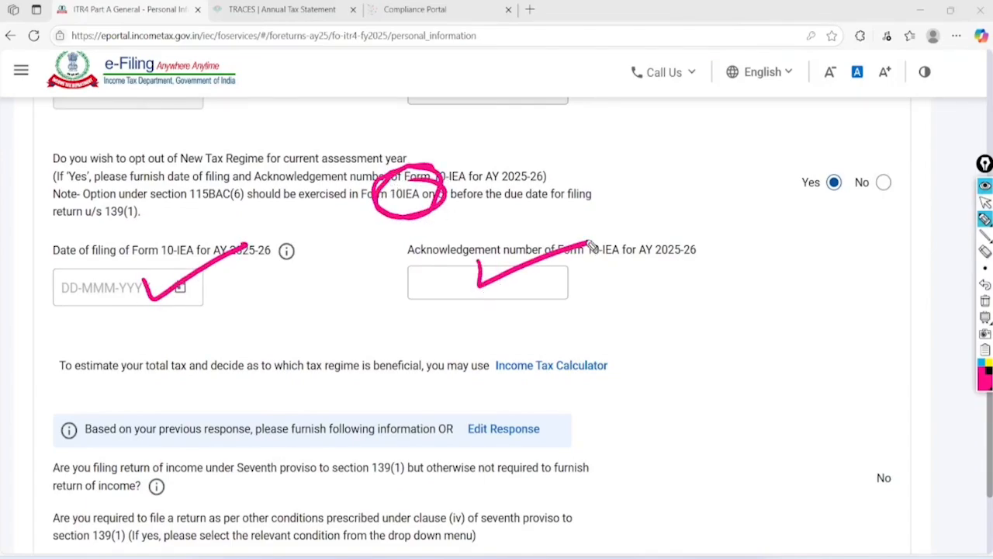
left_click(986, 201)
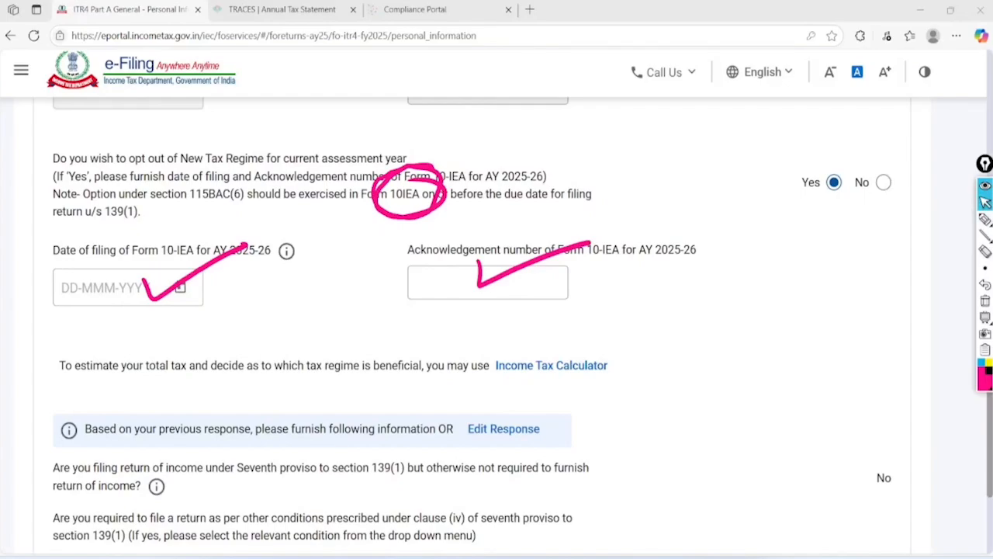
left_click(986, 300)
left_click(884, 183)
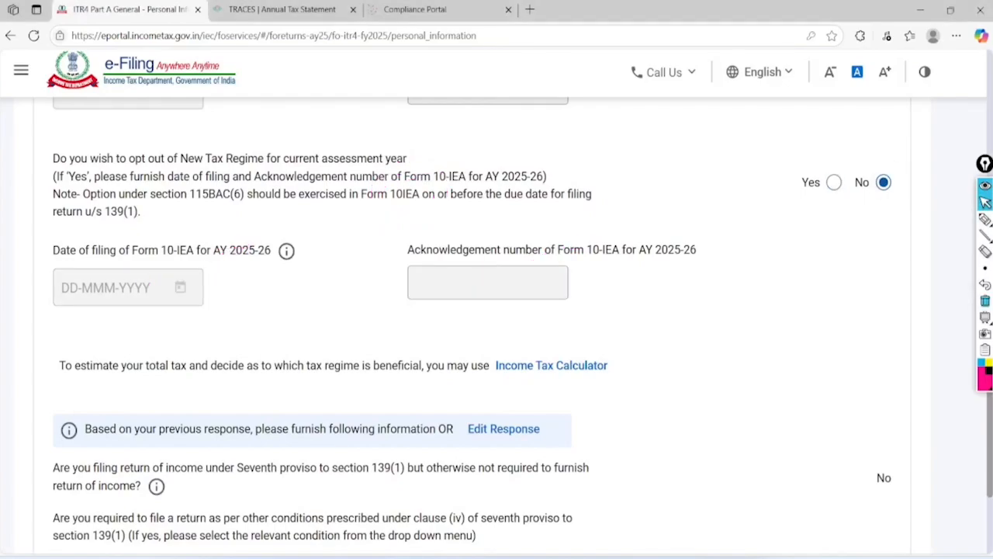
scroll(497, 303, "down", 4)
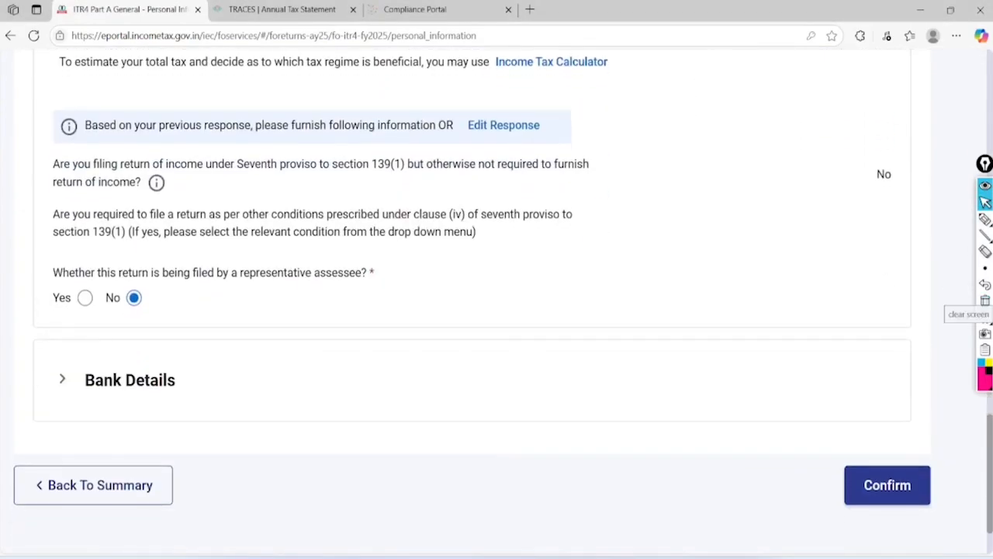
Expand Bank Details and highlight the account nominated for the refund
scroll(497, 303, "down", 1)
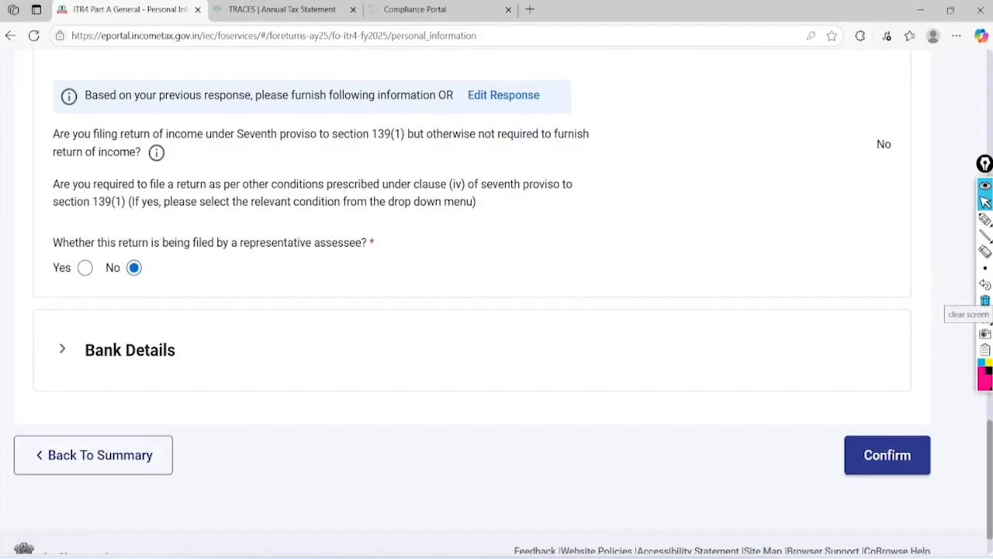
left_click(472, 350)
scroll(471, 350, "down", 3)
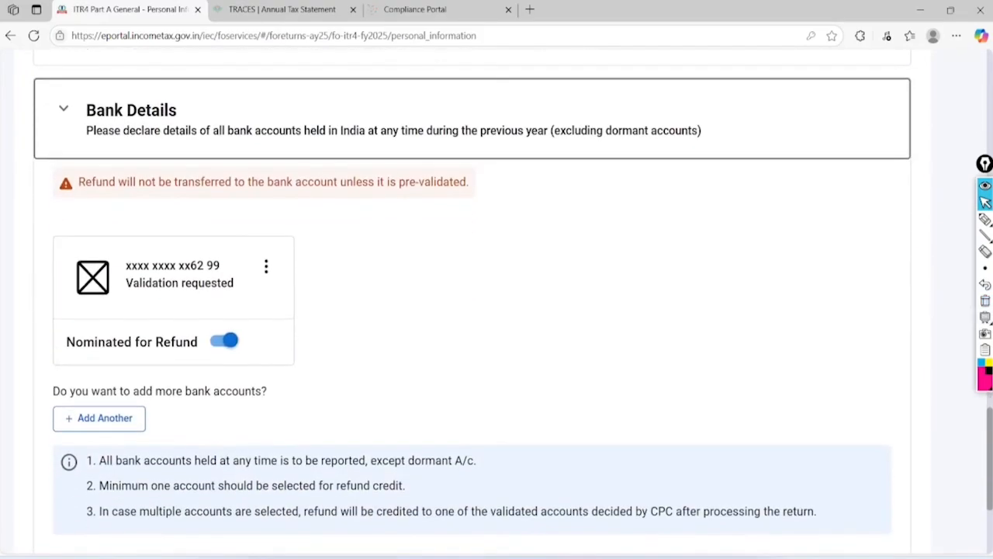
left_click(984, 219)
mouse_move(303, 187)
left_mouse_down()
mouse_move(44, 370)
mouse_move(238, 193)
left_mouse_up()
mouse_move(238, 322)
left_mouse_down()
mouse_move(251, 336)
mouse_move(386, 289)
left_mouse_up()
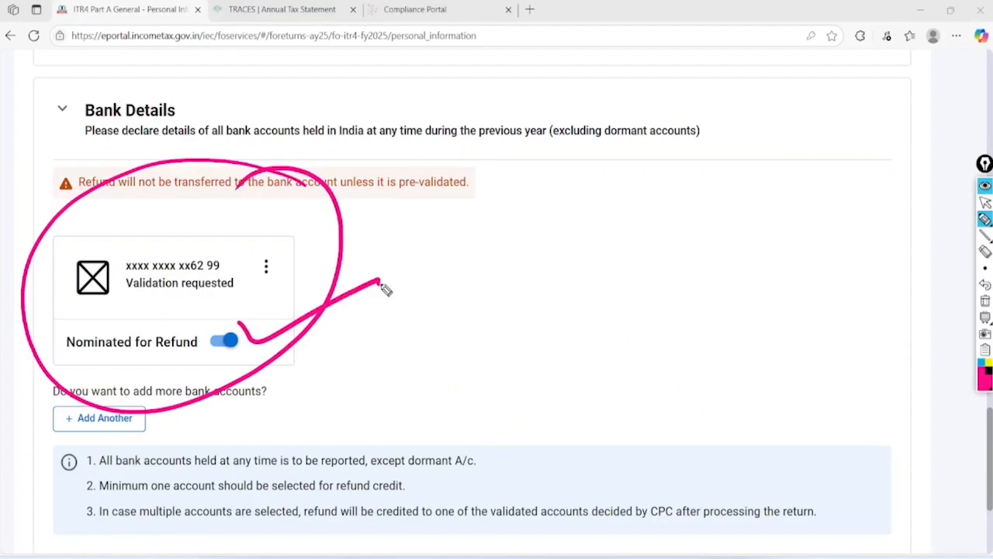
left_click(984, 202)
left_click(985, 301)
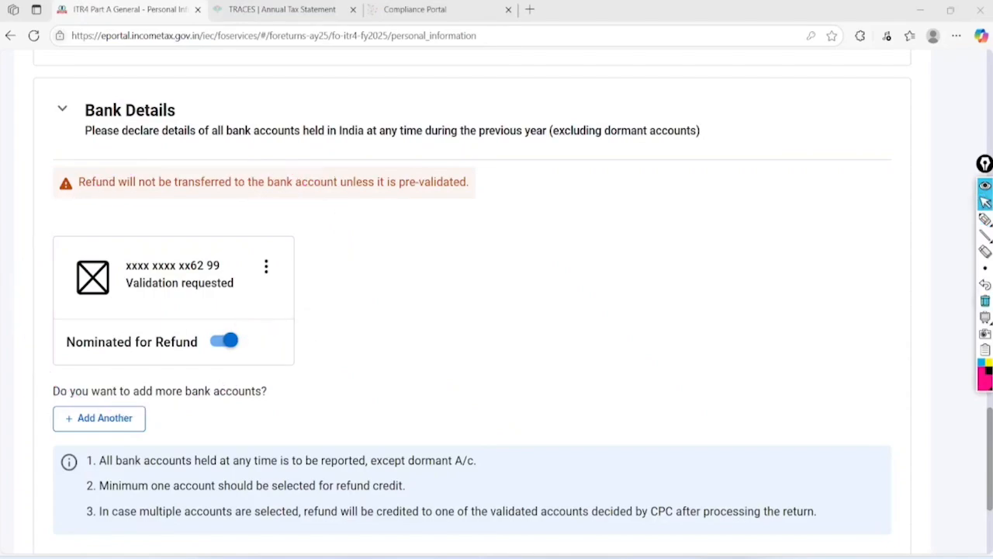
Confirm the personal information page and mark its Confirmed status beside Gross Total Income
scroll(472, 311, "down", 3)
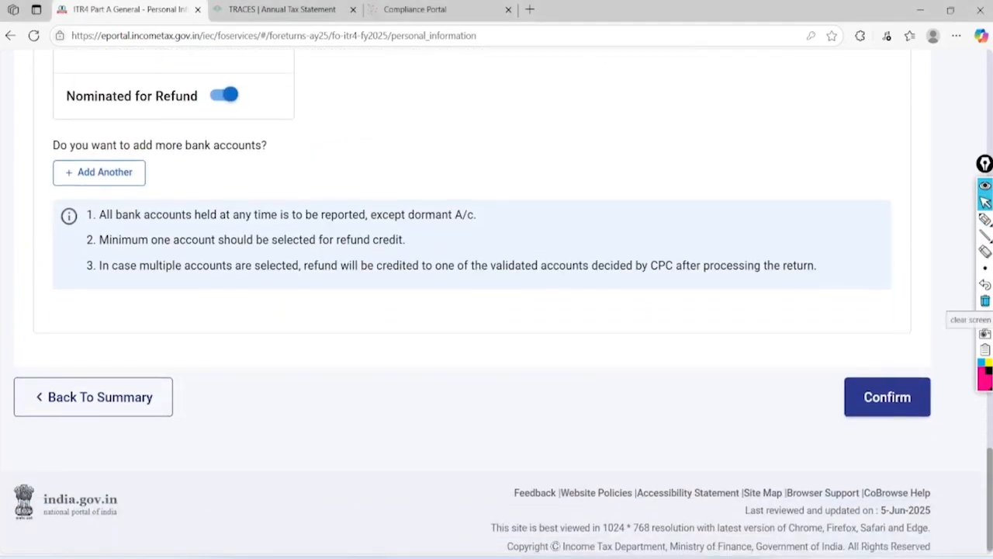
left_click(890, 392)
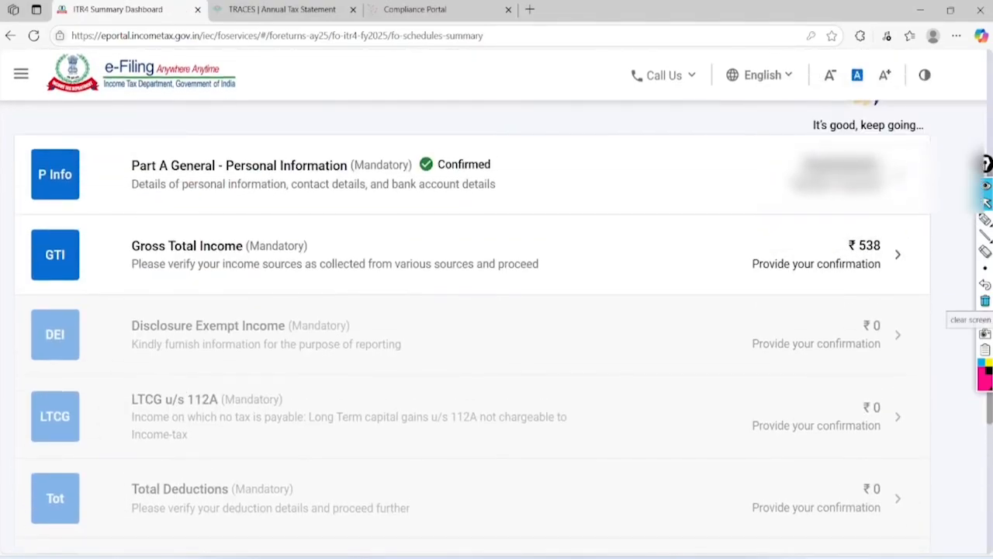
left_click(985, 219)
mouse_move(512, 138)
left_mouse_down()
mouse_move(412, 153)
mouse_move(525, 178)
mouse_move(452, 132)
left_mouse_up()
left_click_drag(313, 244, 456, 222)
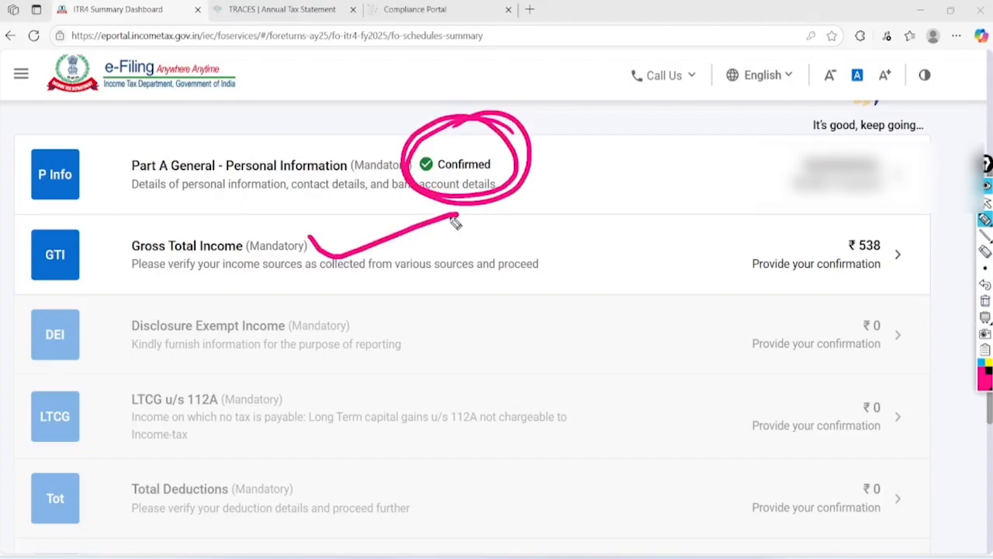
left_click(986, 194)
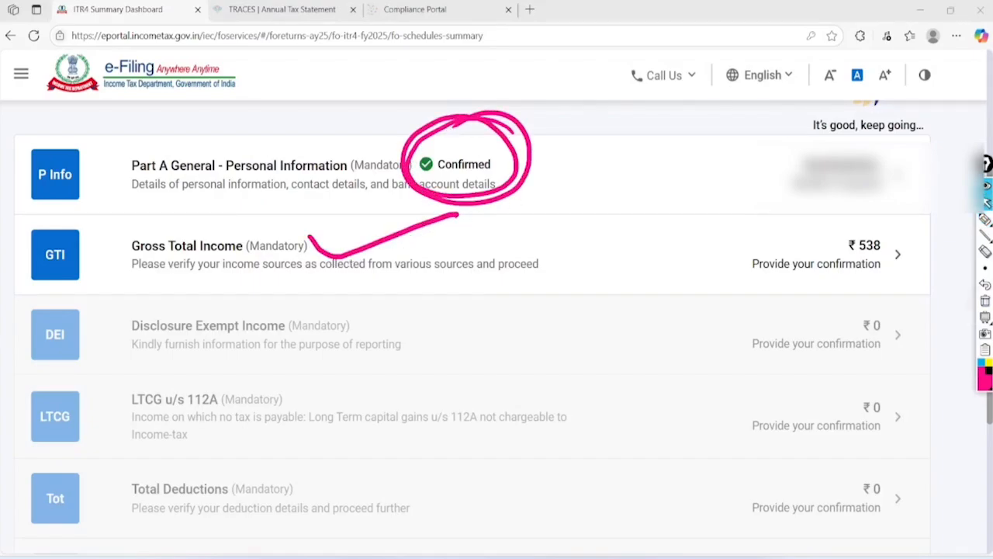
left_click(986, 301)
Open the Gross Total Income schedule and dismiss the salary schedule notice
left_click(898, 255)
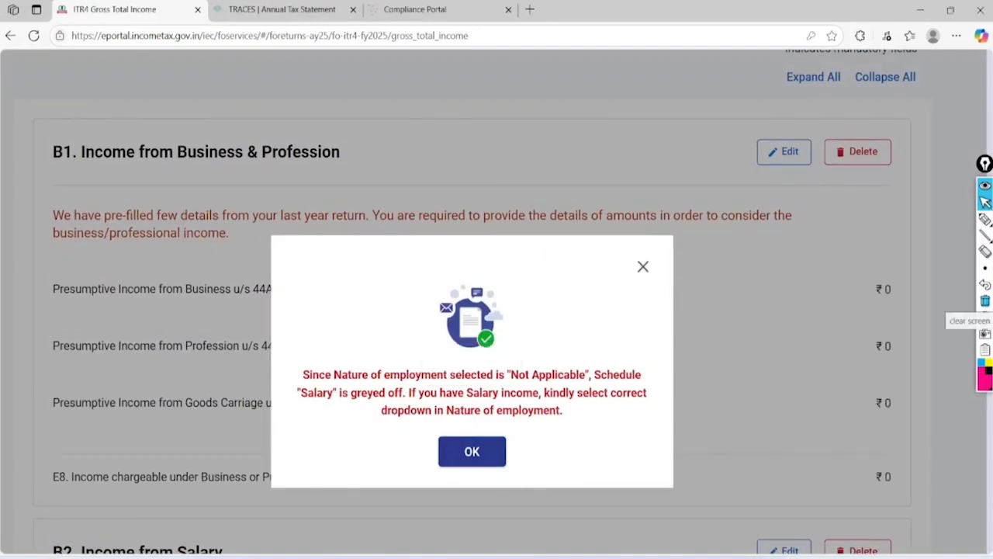
left_click(472, 451)
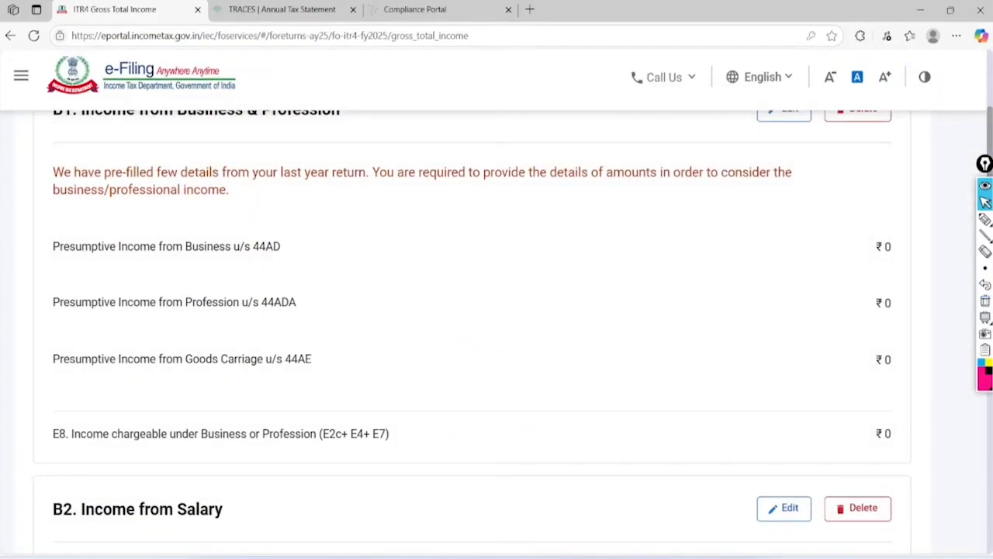
scroll(481, 310, "up", 1)
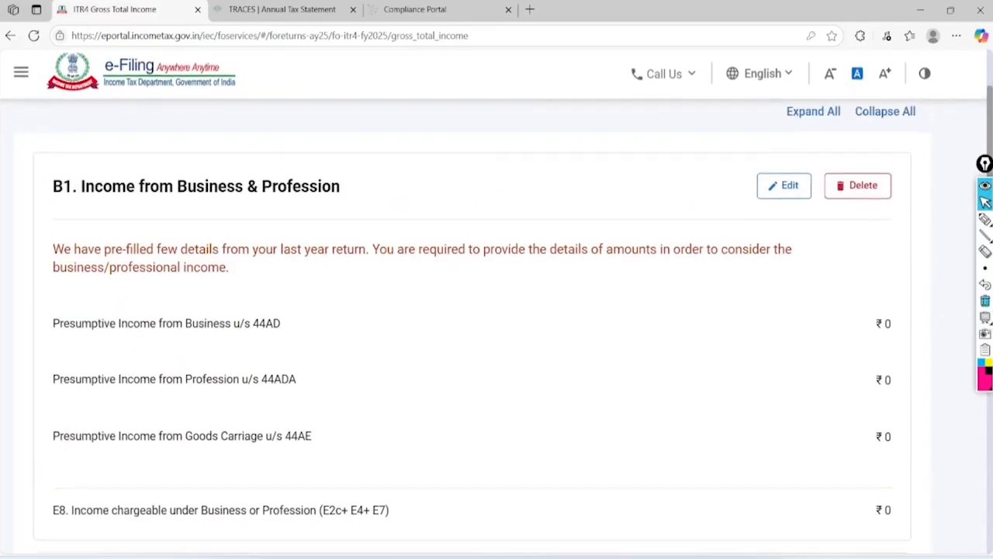
scroll(481, 310, "down", 1)
scroll(481, 310, "up", 1)
scroll(497, 310, "down", 1)
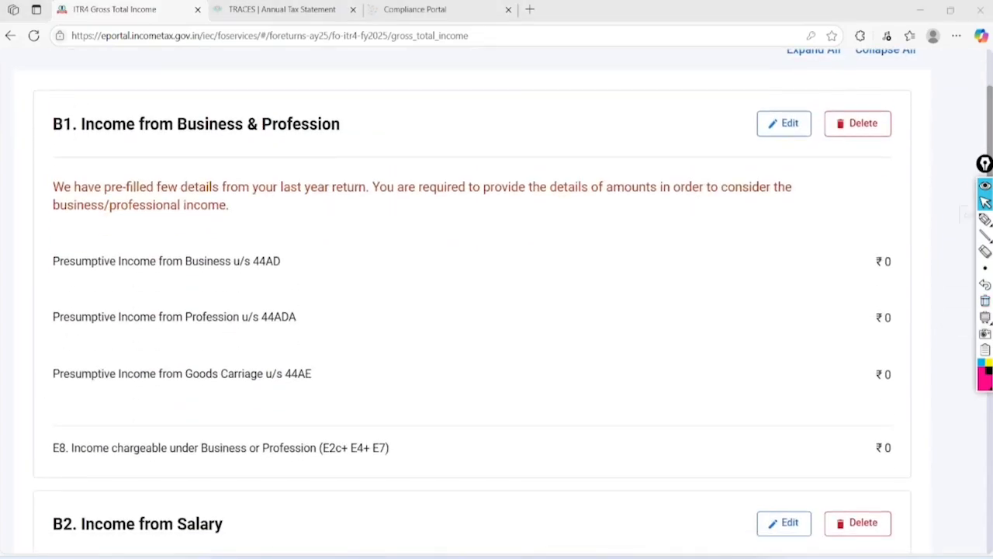
Open B1 Income from Business & Profession for editing
left_click(985, 220)
mouse_move(807, 85)
left_mouse_down()
mouse_move(747, 146)
mouse_move(769, 160)
mouse_move(767, 109)
left_mouse_up()
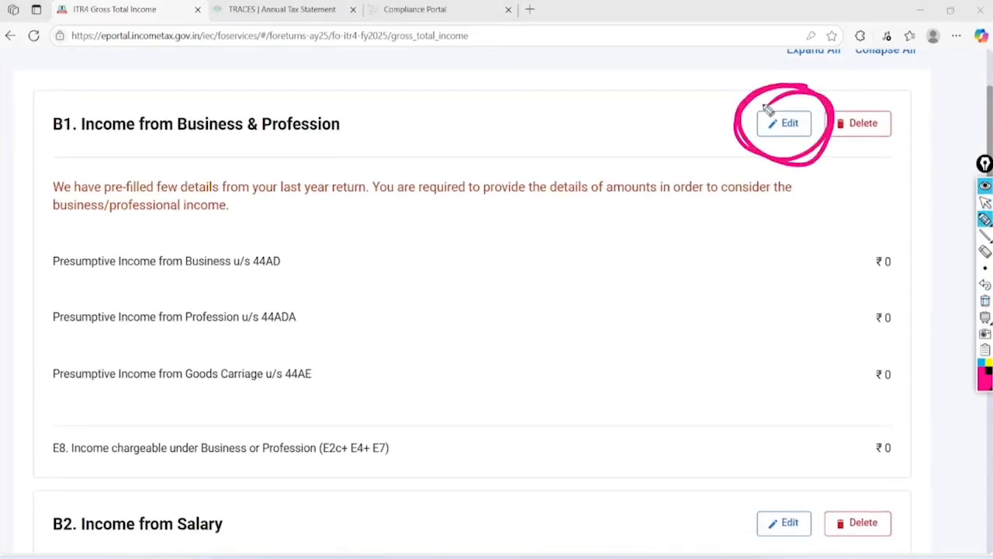
left_click(986, 202)
left_click(986, 301)
left_click(785, 124)
Circle the 44AD, 44ADA and 44AE lines, noting sales at 6% and 80% beside 44AD
scroll(497, 301, "down", 3)
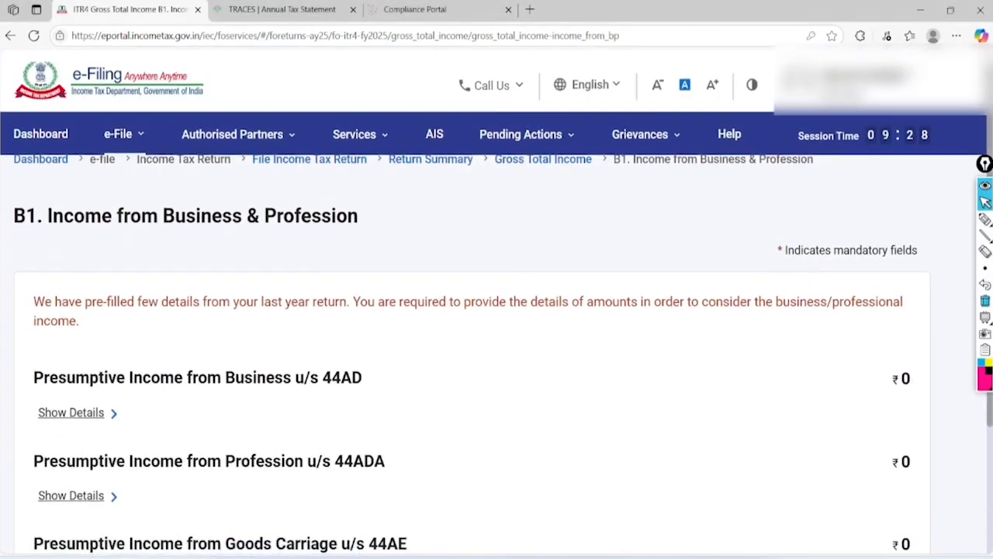
scroll(497, 301, "down", 1)
left_click(985, 219)
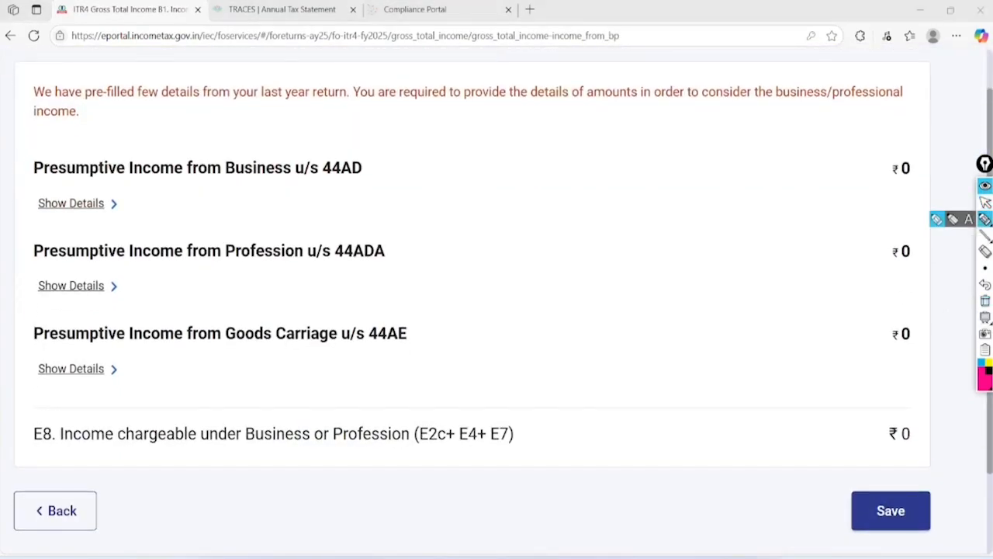
mouse_move(388, 132)
left_mouse_down()
mouse_move(306, 178)
mouse_move(399, 129)
mouse_move(344, 128)
left_mouse_up()
mouse_move(402, 228)
left_mouse_down()
mouse_move(336, 271)
mouse_move(354, 224)
left_mouse_up()
mouse_move(429, 312)
left_mouse_down()
mouse_move(361, 318)
mouse_move(409, 293)
left_mouse_up()
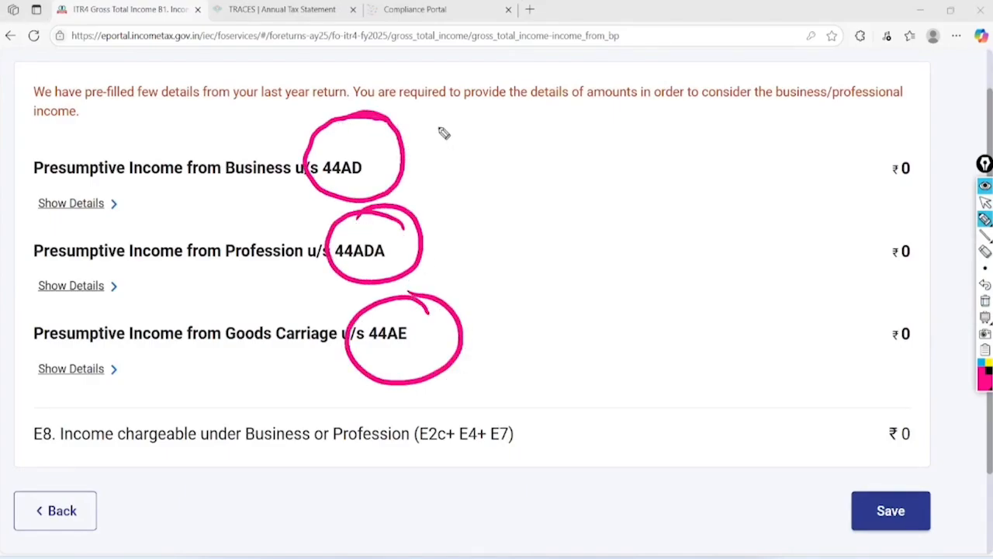
mouse_move(440, 121)
left_mouse_down()
mouse_move(435, 149)
mouse_move(488, 122)
mouse_move(473, 140)
mouse_move(499, 144)
left_mouse_up()
mouse_move(550, 108)
left_mouse_down()
mouse_move(544, 131)
mouse_move(564, 113)
mouse_move(573, 132)
mouse_move(588, 114)
left_mouse_up()
mouse_move(596, 128)
left_mouse_down()
mouse_move(553, 152)
mouse_move(553, 163)
left_mouse_up()
mouse_move(629, 98)
left_mouse_down()
mouse_move(621, 120)
mouse_move(634, 101)
left_mouse_up()
mouse_move(644, 99)
left_mouse_down()
mouse_move(649, 115)
mouse_move(673, 90)
left_mouse_up()
left_click_drag(679, 113, 630, 146)
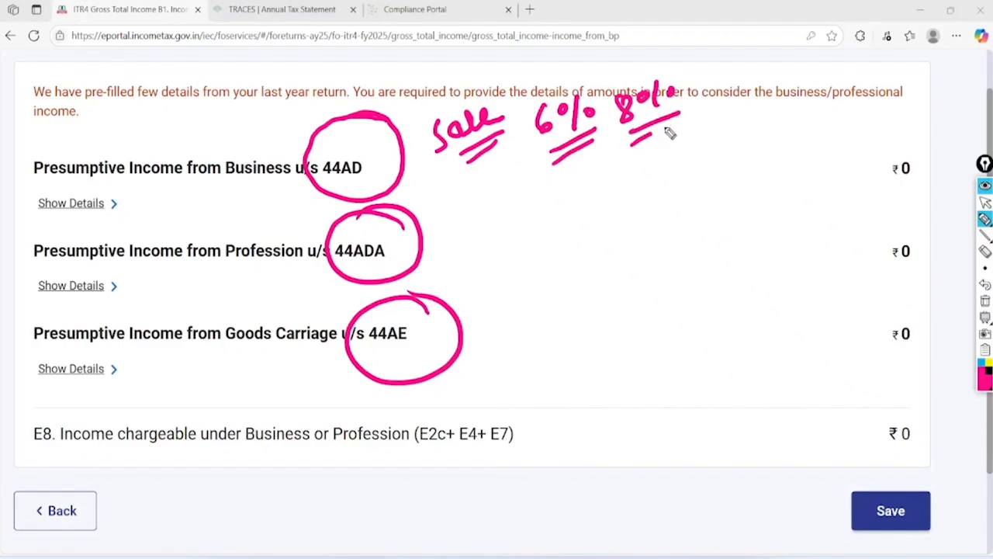
mouse_move(528, 77)
left_mouse_down()
mouse_move(536, 88)
mouse_move(578, 56)
mouse_move(660, 60)
mouse_move(683, 50)
left_mouse_up()
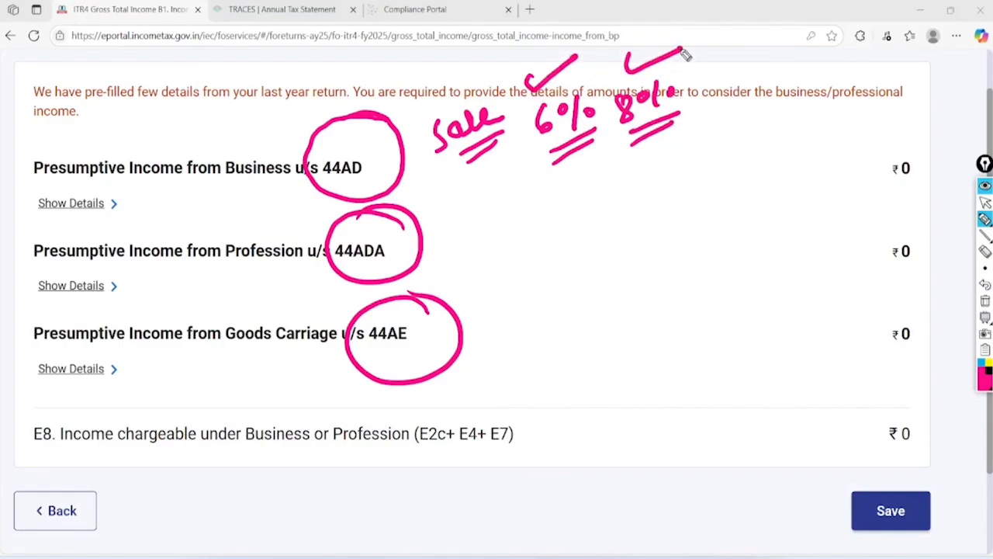
Mark 44ADA as services at 50%, tick the 44AE goods carriage line, then clear the ink
mouse_move(437, 243)
left_mouse_down()
mouse_move(470, 233)
mouse_move(466, 243)
mouse_move(488, 248)
mouse_move(543, 215)
mouse_move(572, 222)
mouse_move(556, 245)
mouse_move(576, 238)
left_mouse_up()
mouse_move(624, 298)
left_mouse_down()
mouse_move(643, 294)
mouse_move(638, 318)
left_mouse_up()
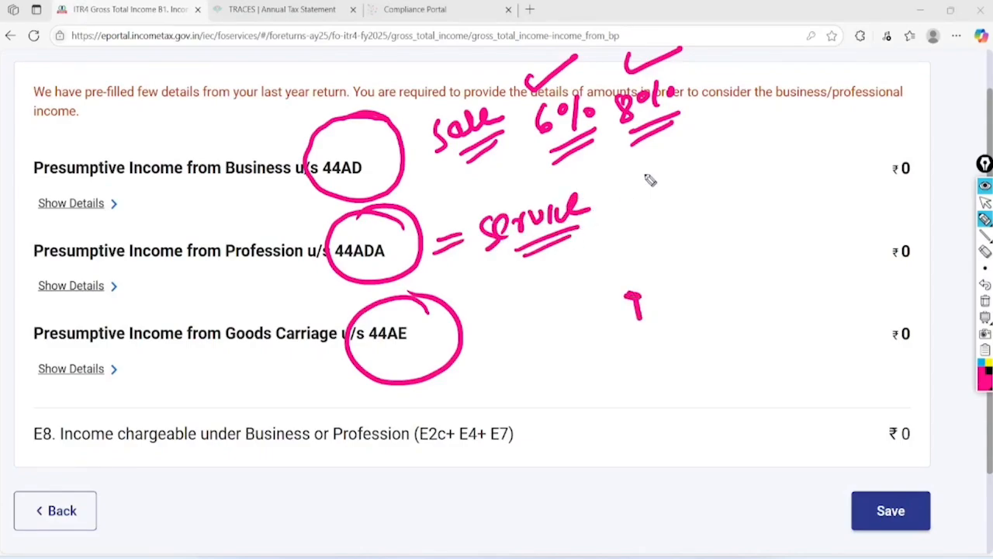
mouse_move(648, 177)
left_mouse_down()
mouse_move(656, 206)
mouse_move(675, 186)
mouse_move(687, 198)
mouse_move(730, 188)
left_mouse_up()
left_click_drag(681, 231, 730, 200)
mouse_move(475, 313)
left_mouse_down()
mouse_move(492, 333)
mouse_move(572, 306)
left_mouse_up()
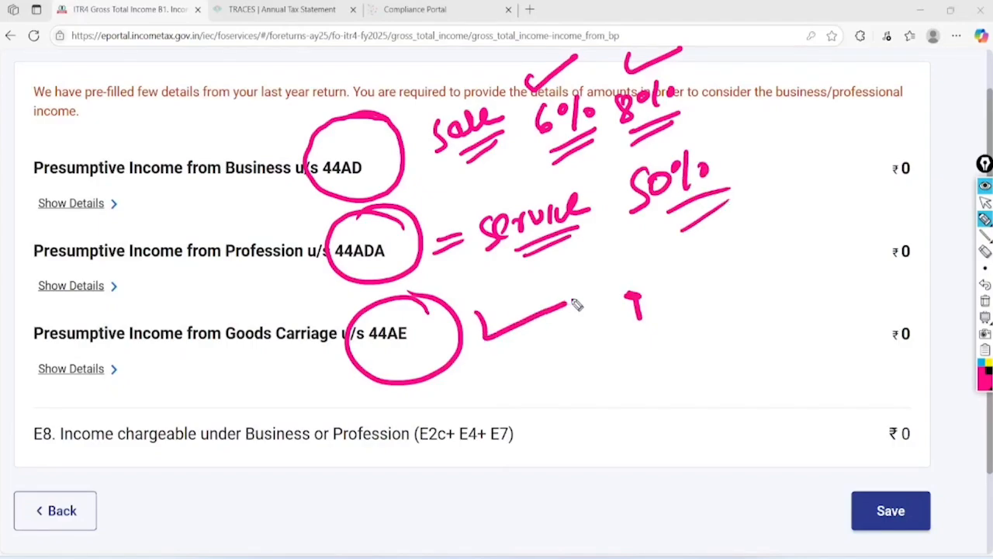
left_click(985, 202)
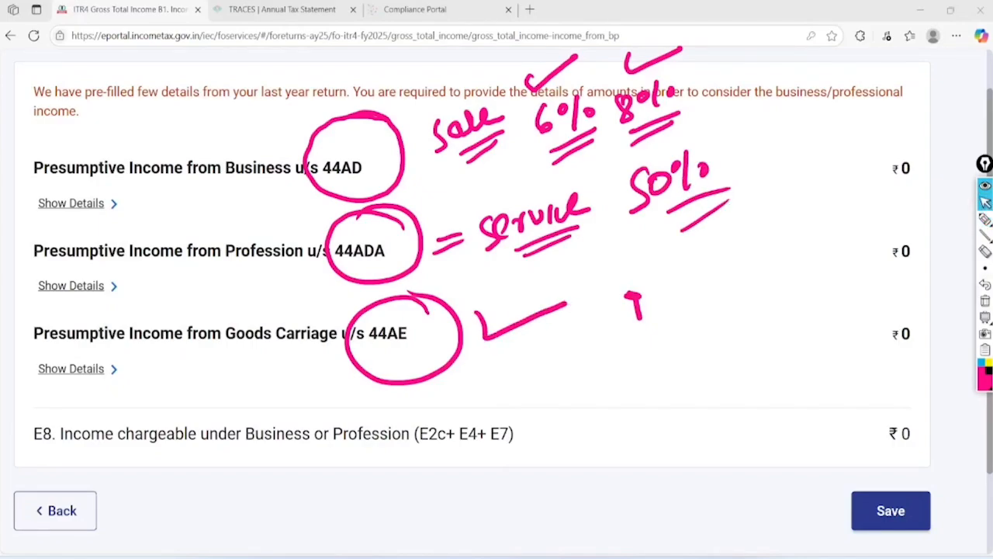
left_click(986, 301)
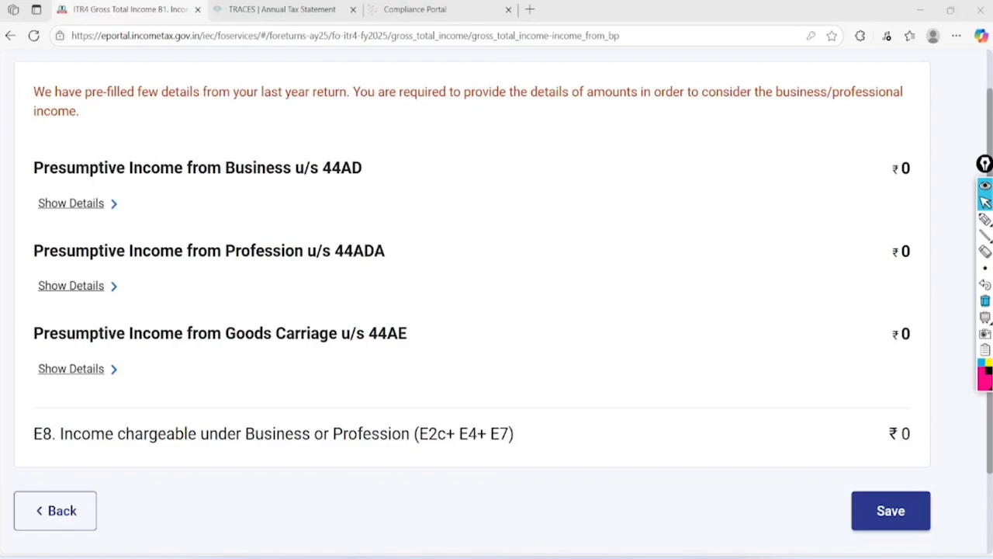
Expand 44AD details and mark the P&L statement header and 1350000.00 receipts amount
left_click(71, 203)
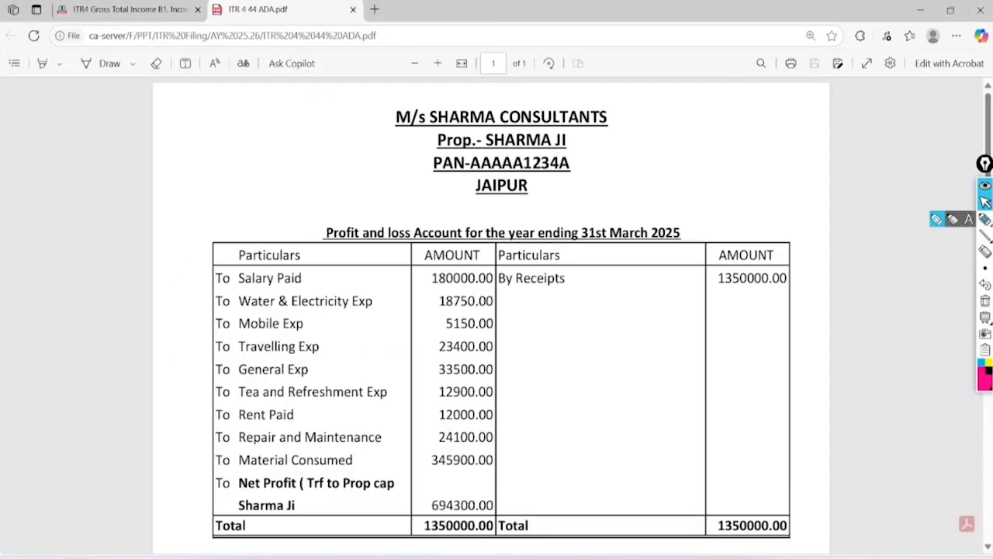
left_click(985, 219)
left_click_drag(618, 111, 773, 70)
left_click_drag(573, 140, 742, 101)
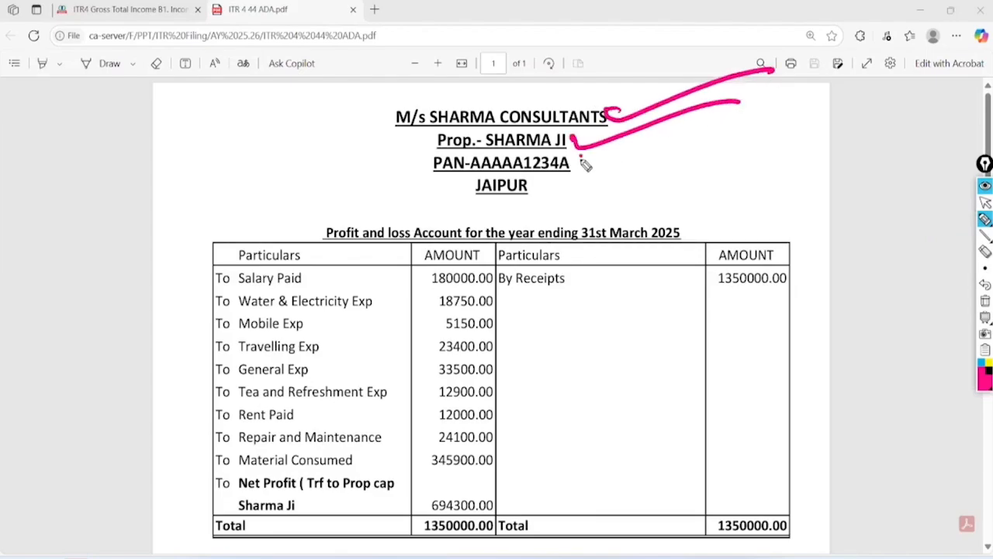
left_click_drag(581, 157, 769, 130)
left_click_drag(541, 183, 665, 176)
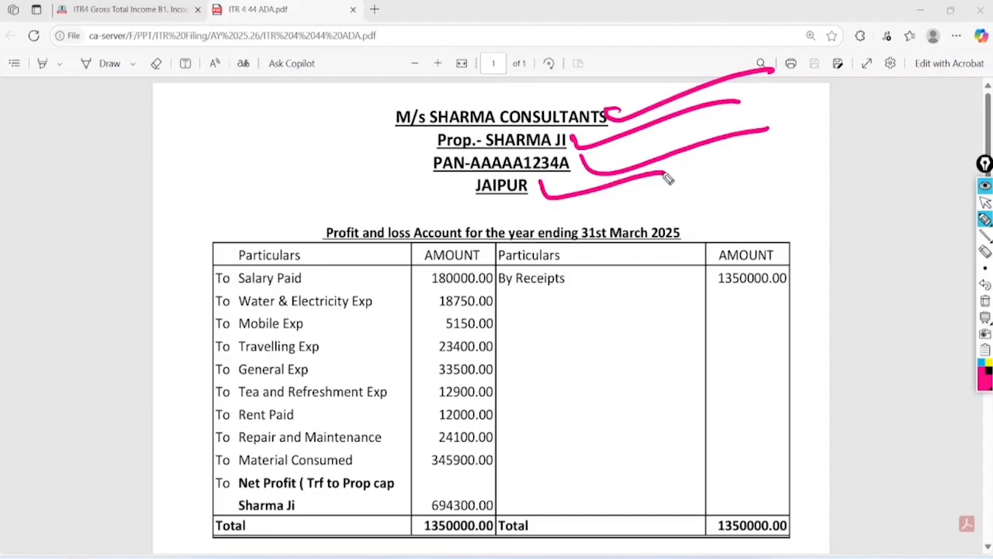
mouse_move(375, 194)
left_mouse_down()
mouse_move(311, 256)
mouse_move(343, 187)
left_mouse_up()
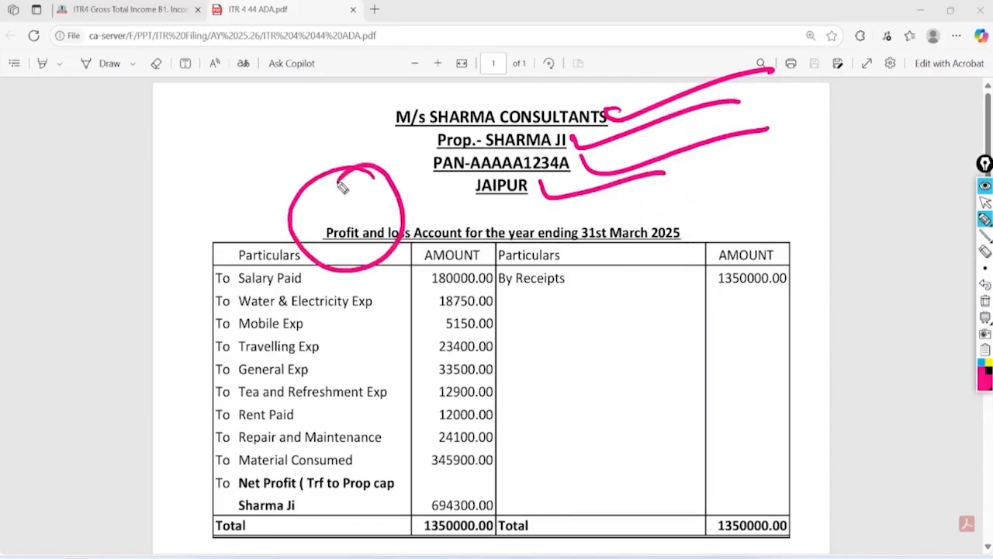
mouse_move(714, 210)
left_mouse_down()
mouse_move(722, 224)
mouse_move(649, 207)
left_mouse_up()
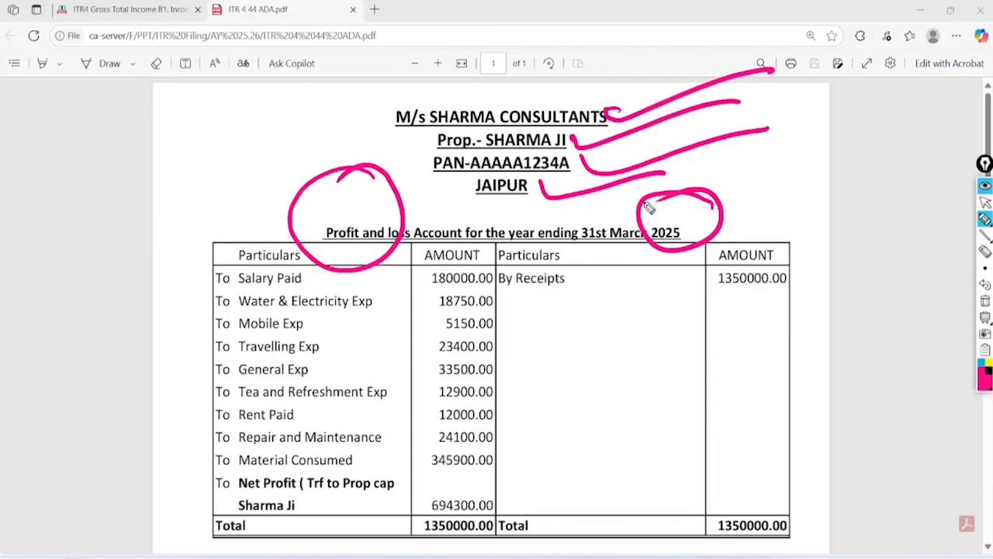
mouse_move(536, 295)
left_mouse_down()
mouse_move(526, 291)
mouse_move(523, 301)
mouse_move(588, 297)
left_mouse_up()
mouse_move(812, 245)
left_mouse_down()
mouse_move(709, 259)
mouse_move(730, 221)
mouse_move(823, 260)
mouse_move(915, 217)
left_mouse_up()
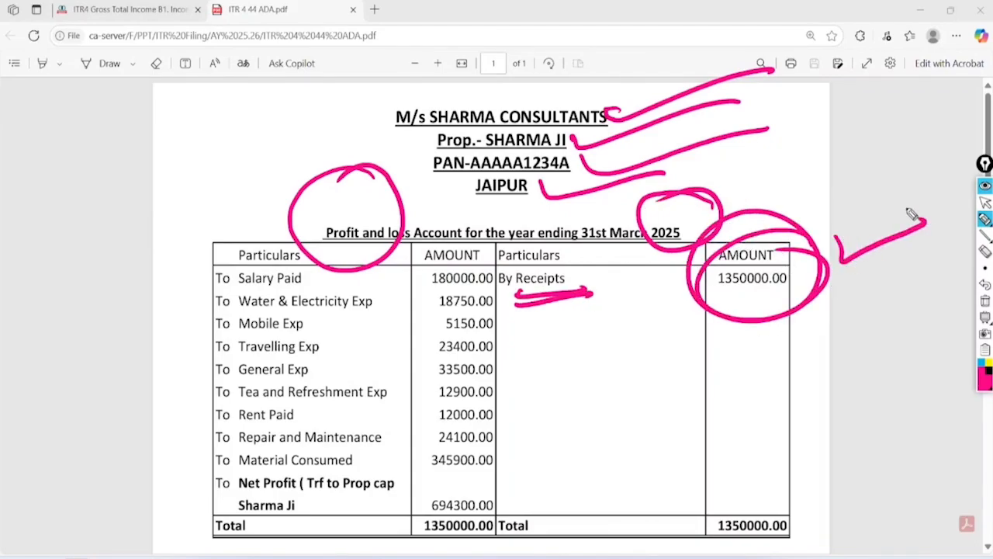
mouse_move(747, 335)
left_mouse_down()
mouse_move(738, 339)
mouse_move(750, 361)
mouse_move(781, 339)
mouse_move(800, 342)
mouse_move(757, 372)
mouse_move(799, 353)
left_mouse_up()
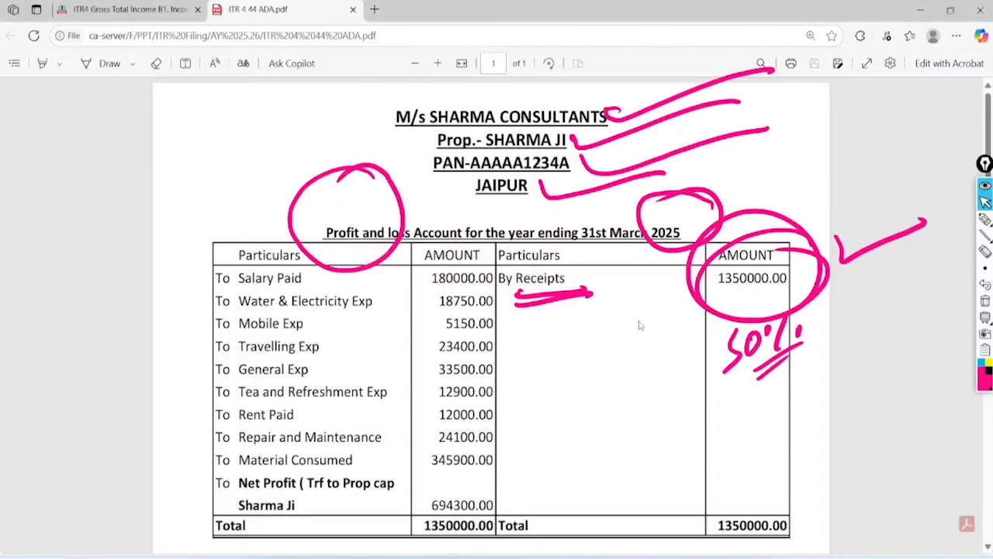
Circle 1350000.00 and show Calculator's 50% result of 6,75,000, then clear annotations
left_click(984, 219)
mouse_move(780, 246)
left_mouse_down()
mouse_move(678, 280)
mouse_move(766, 244)
left_mouse_up()
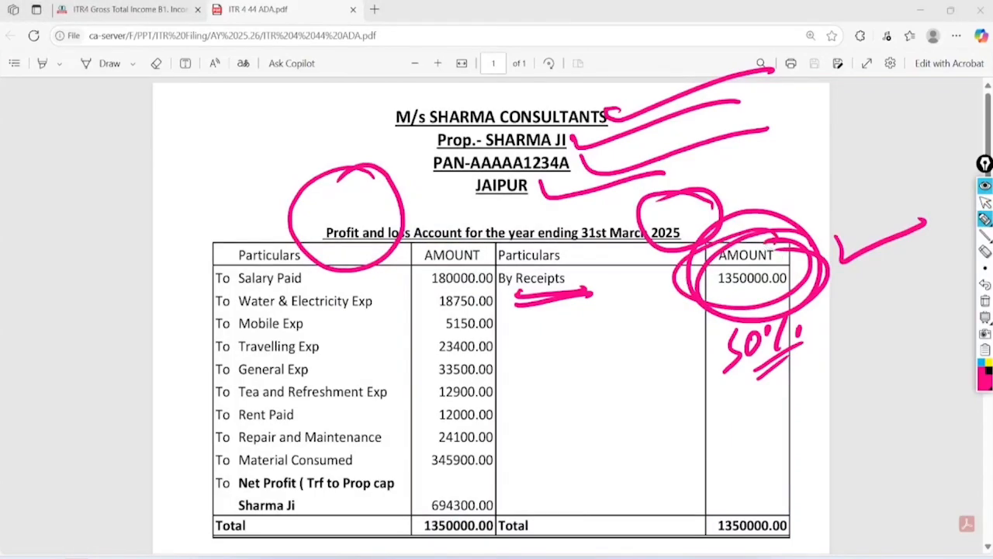
left_click(985, 202)
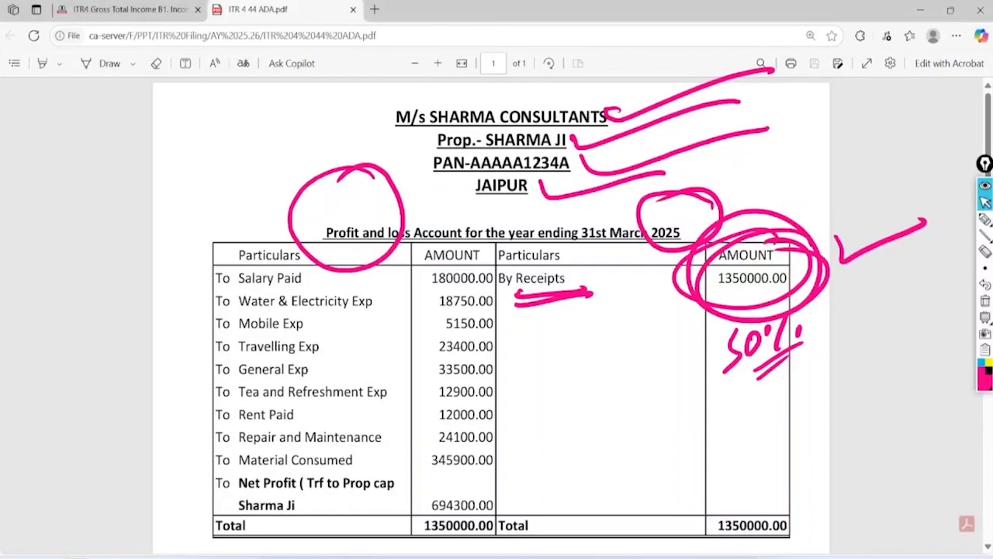
left_click(262, 557)
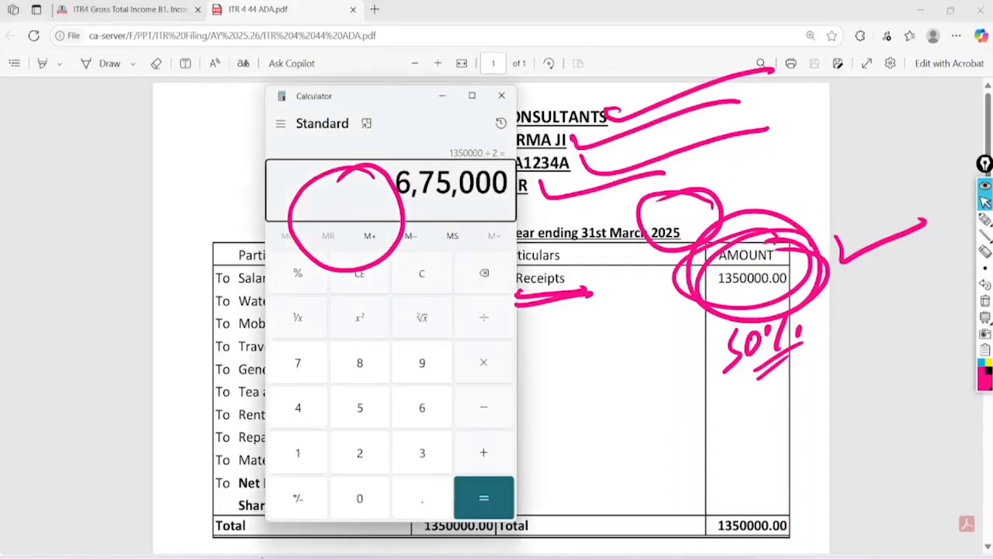
left_click(985, 220)
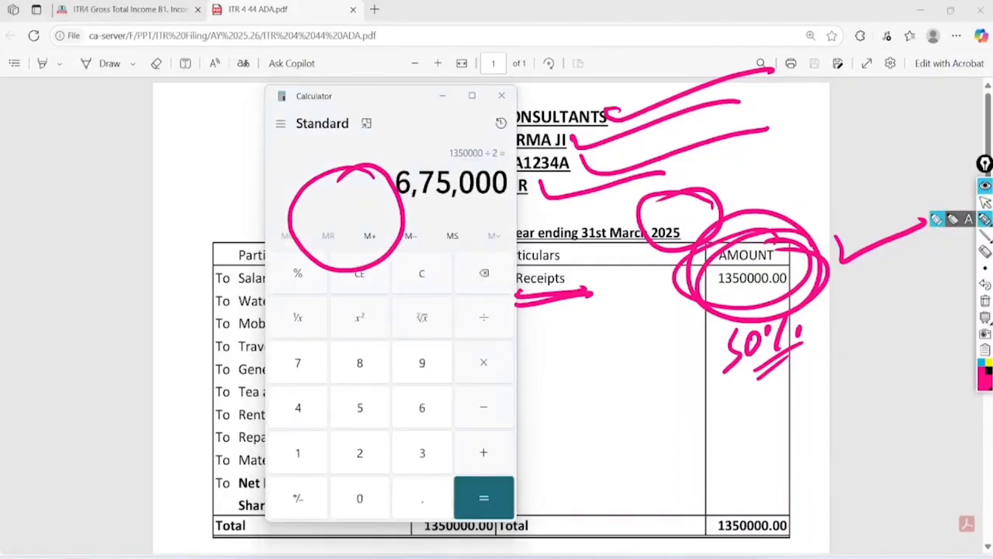
mouse_move(411, 211)
left_mouse_down()
mouse_move(536, 203)
mouse_move(368, 193)
mouse_move(485, 151)
left_mouse_up()
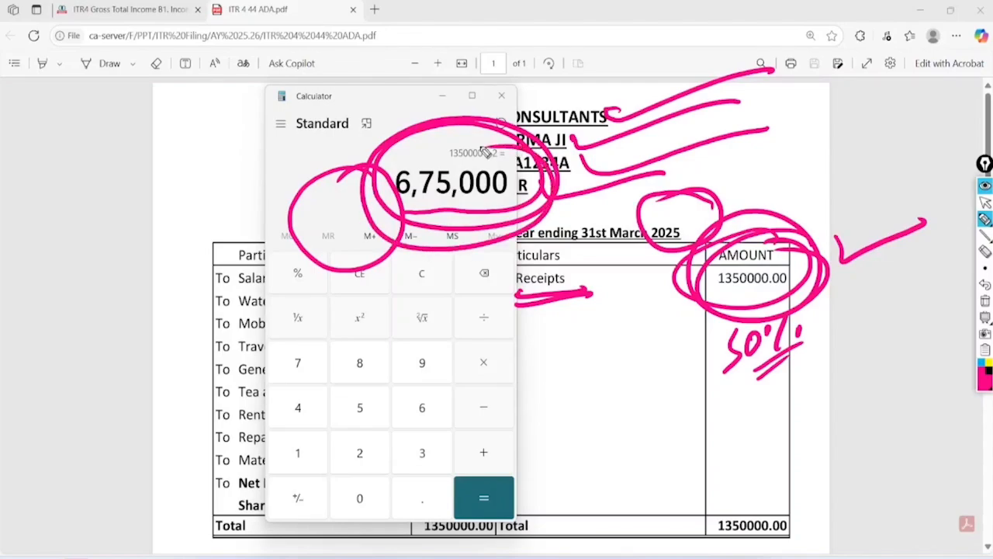
left_click(986, 301)
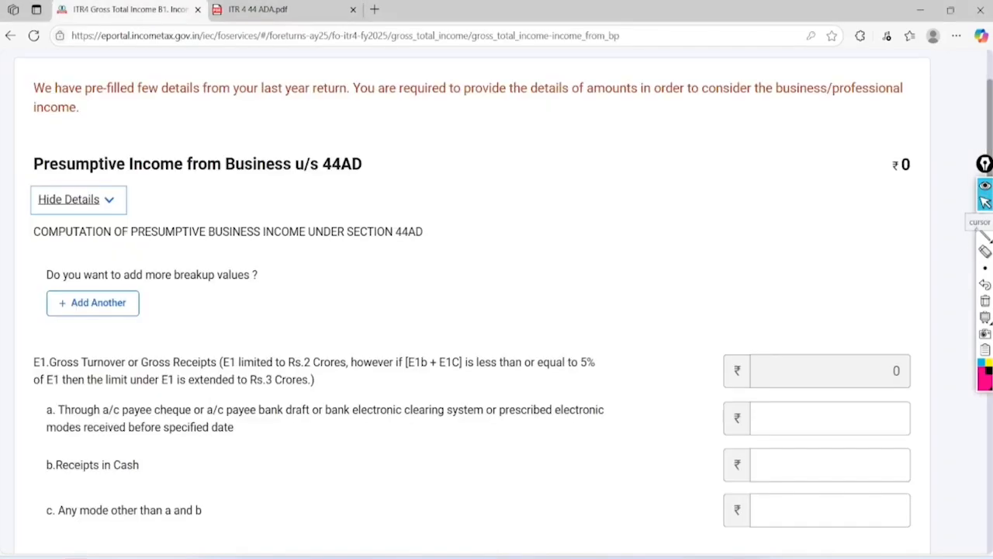
Mark the 44AD and 44ADA headings and expand the 44ADA presumptive income details
left_click(984, 219)
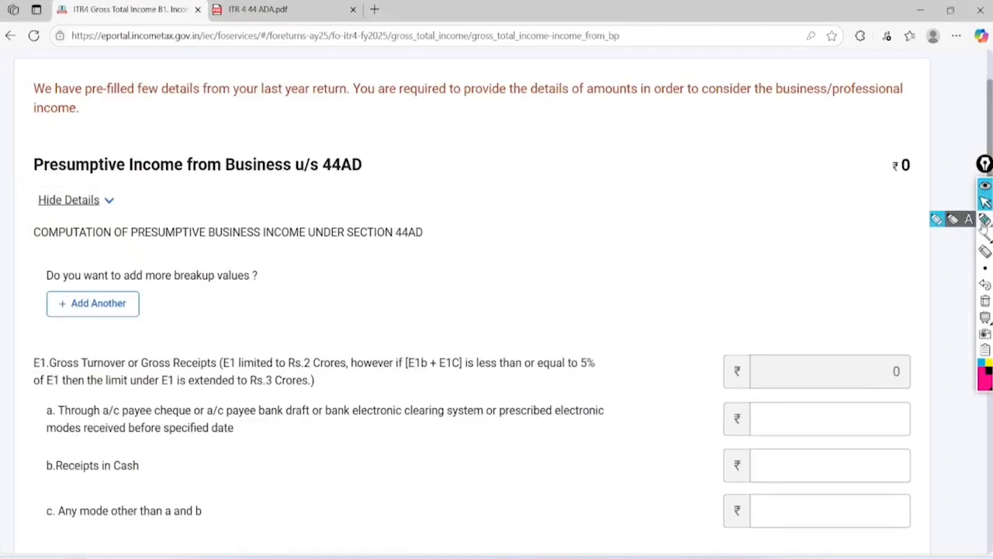
left_click_drag(376, 138, 315, 155)
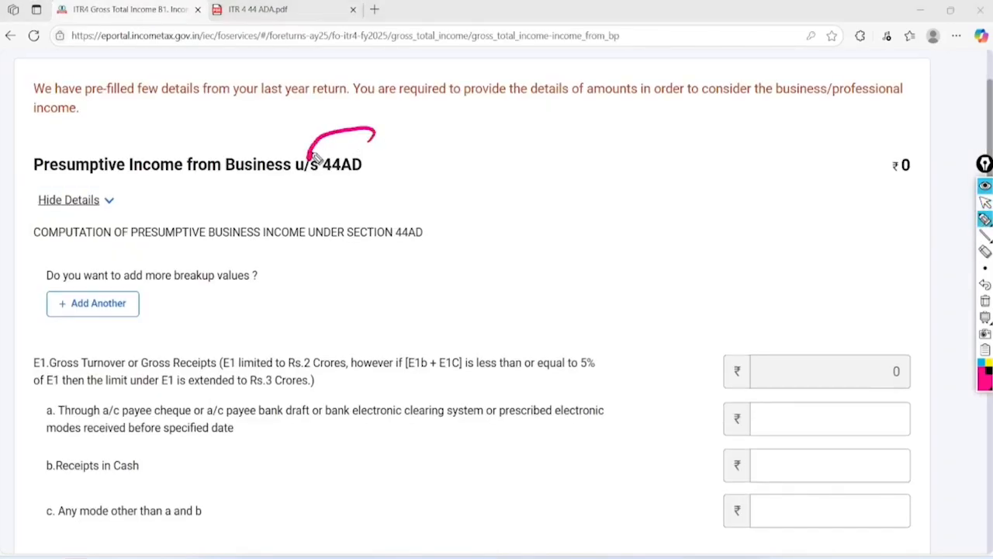
left_click(984, 202)
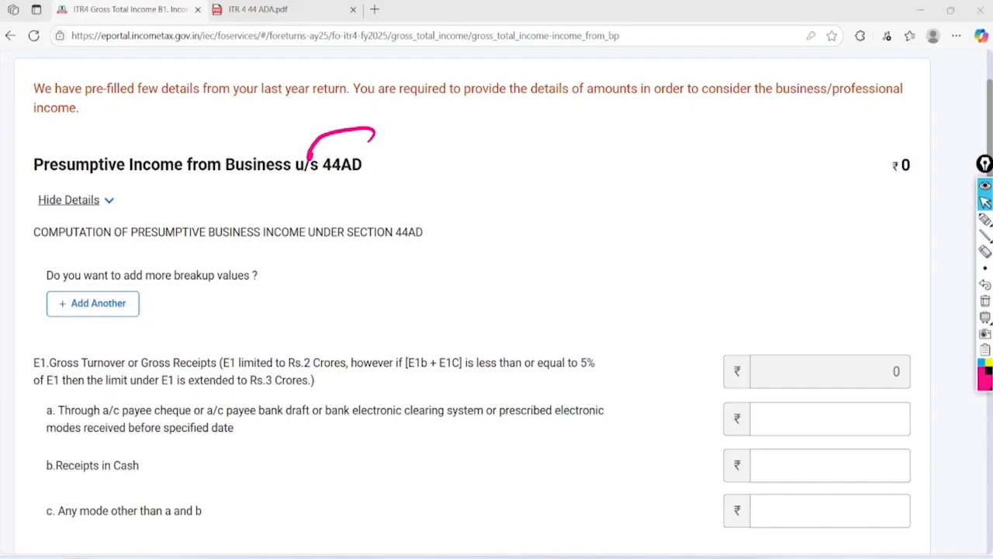
left_click(985, 300)
scroll(496, 302, "down", 7)
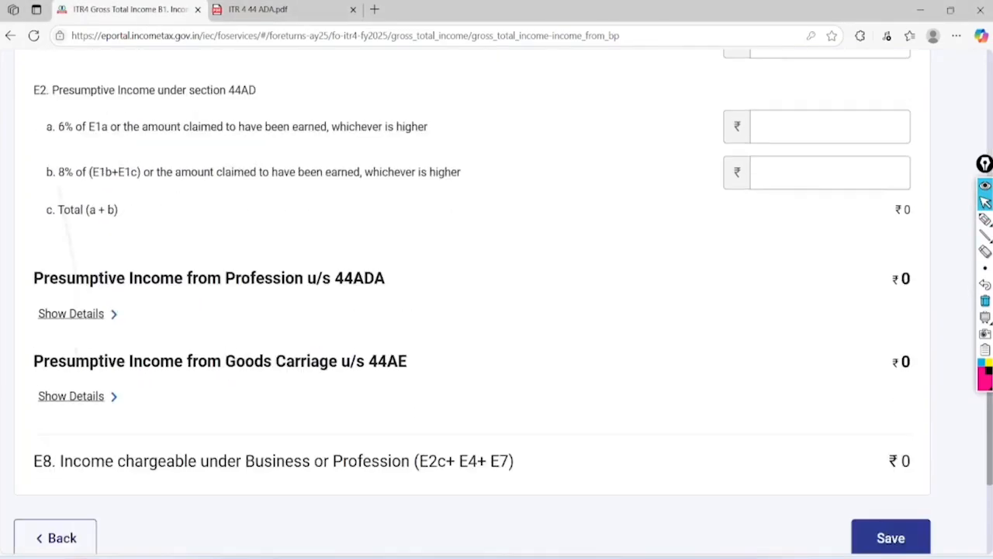
left_click(985, 219)
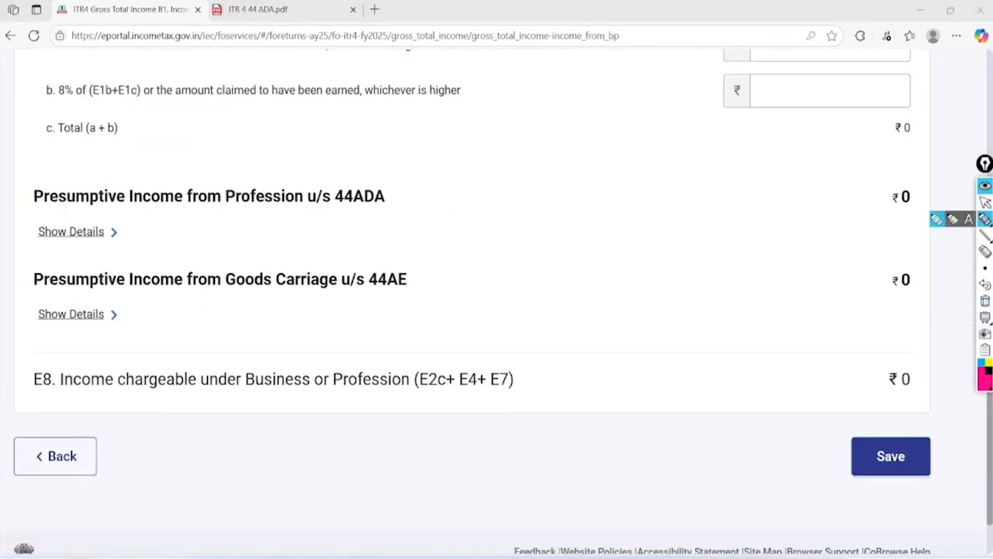
mouse_move(419, 148)
left_mouse_down()
mouse_move(310, 181)
mouse_move(355, 151)
mouse_move(419, 155)
left_mouse_up()
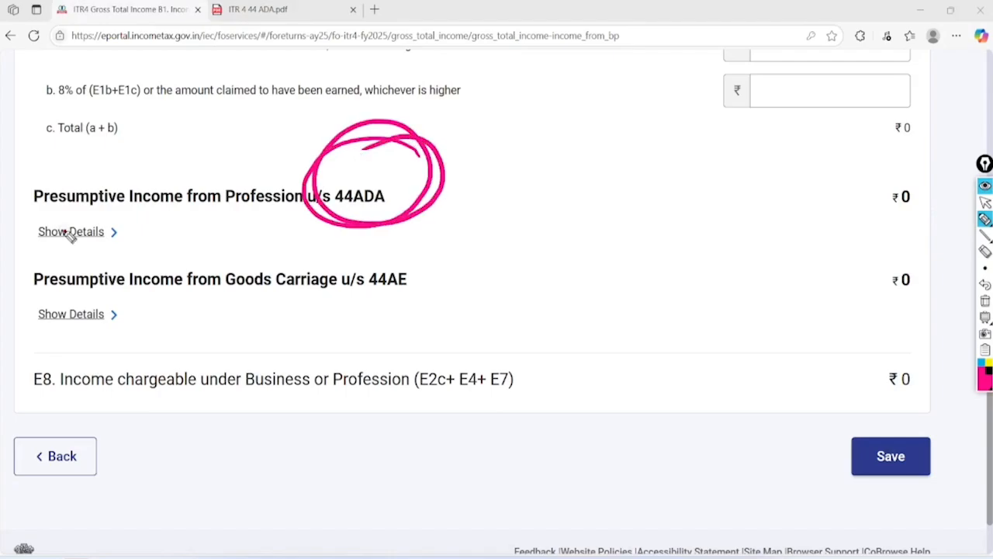
left_click(985, 202)
left_click(65, 232)
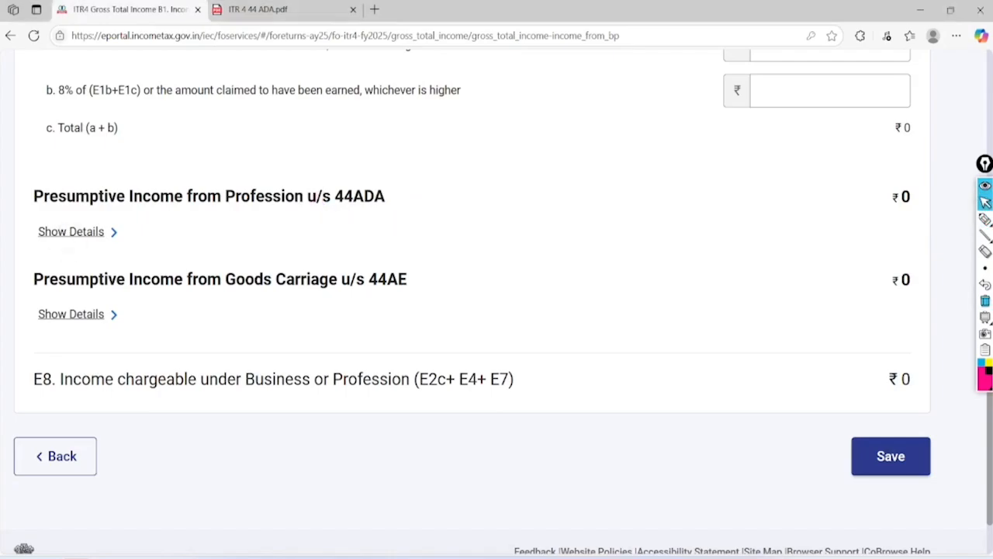
Annotate the E3 breakup question, Rs.50 Lakhs limit, cash and other-mode lines with 50%
scroll(66, 232, "down", 1)
scroll(496, 310, "down", 2)
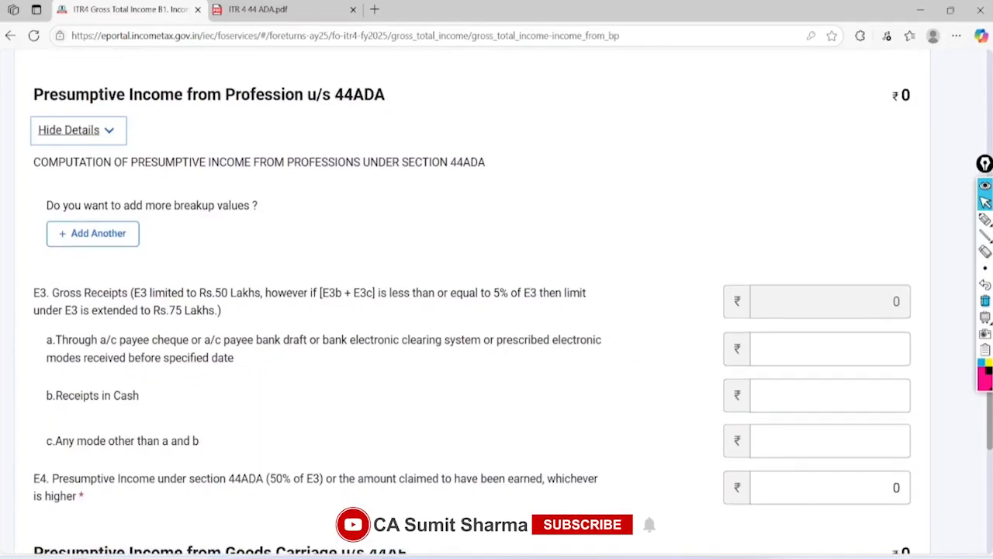
left_click_drag(419, 555, 354, 555)
left_click(985, 219)
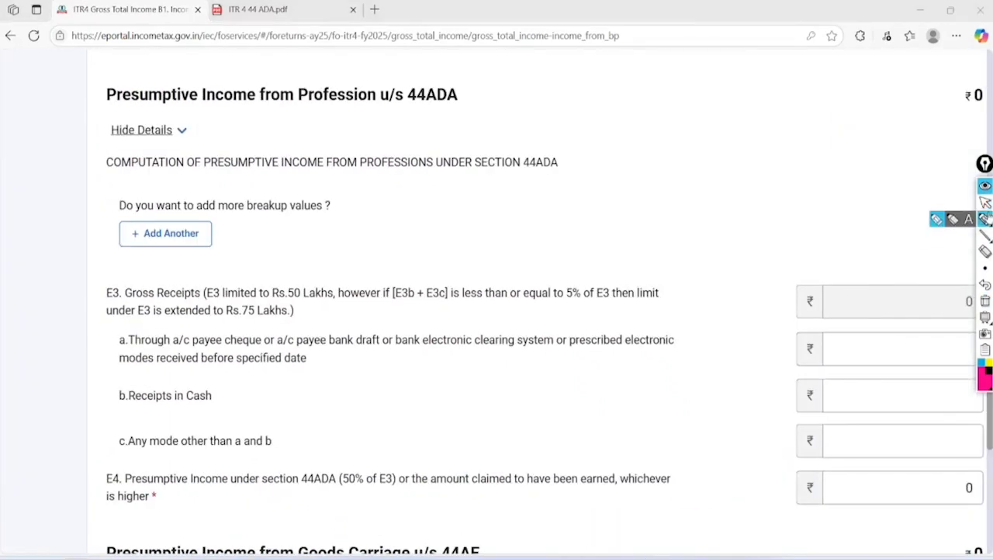
mouse_move(311, 175)
left_mouse_down()
mouse_move(89, 221)
mouse_move(94, 206)
mouse_move(250, 167)
mouse_move(378, 219)
mouse_move(532, 152)
left_mouse_up()
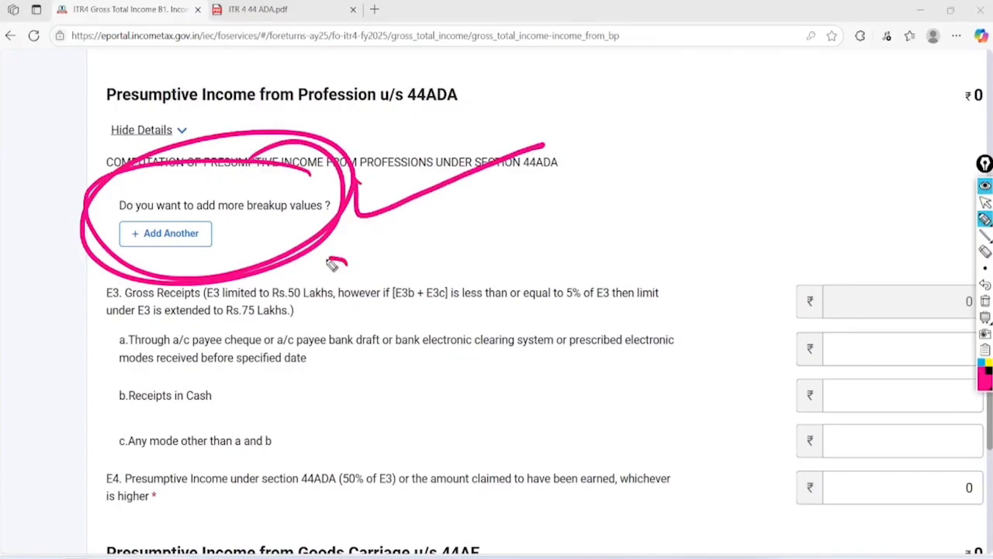
mouse_move(332, 266)
left_mouse_down()
mouse_move(317, 323)
mouse_move(346, 264)
left_mouse_up()
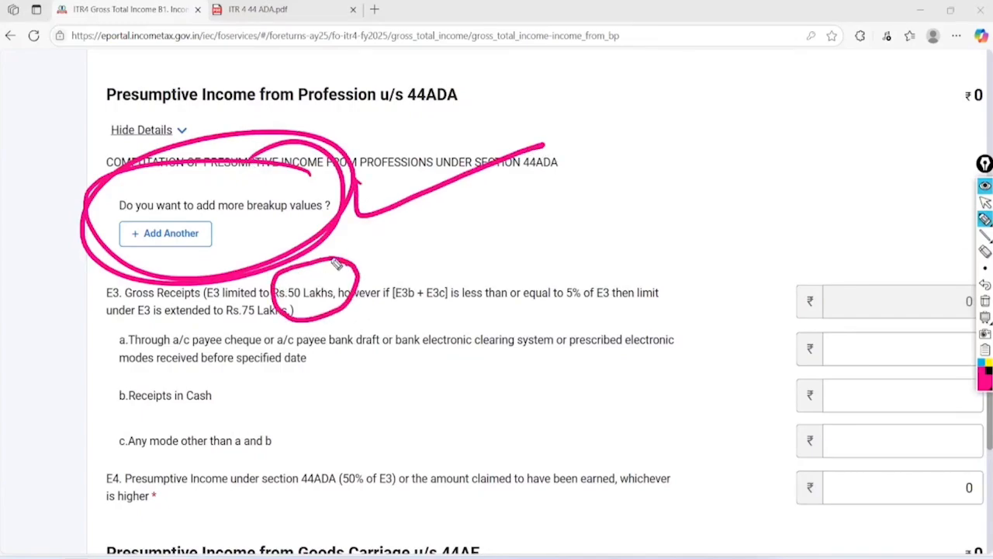
mouse_move(223, 382)
left_mouse_down()
mouse_move(236, 407)
mouse_move(342, 371)
left_mouse_up()
mouse_move(273, 427)
left_mouse_down()
mouse_move(279, 449)
mouse_move(419, 417)
left_mouse_up()
mouse_move(555, 376)
left_mouse_down()
mouse_move(509, 404)
mouse_move(503, 429)
mouse_move(595, 388)
mouse_move(604, 419)
left_mouse_up()
left_click_drag(620, 385, 627, 404)
left_click_drag(554, 444, 619, 424)
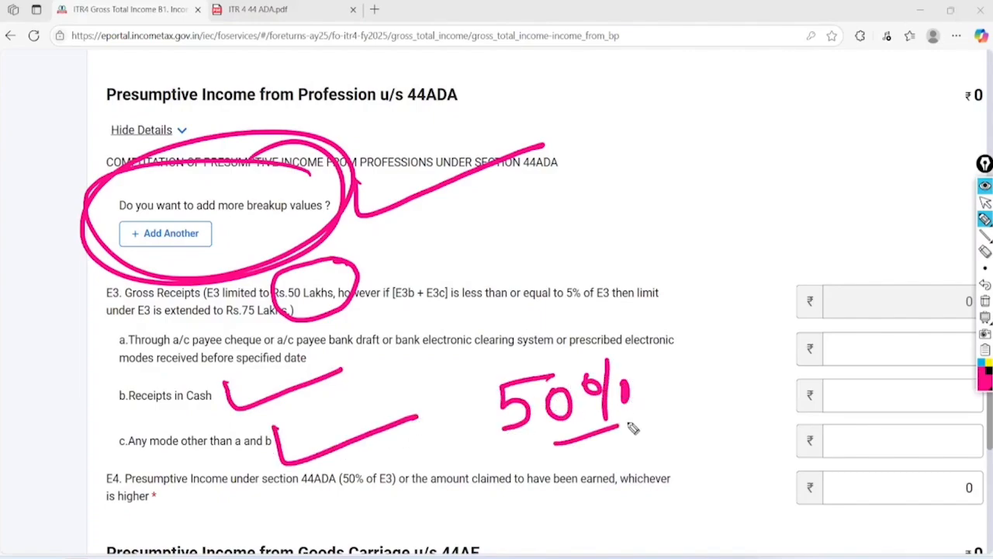
left_click_drag(572, 458, 634, 428)
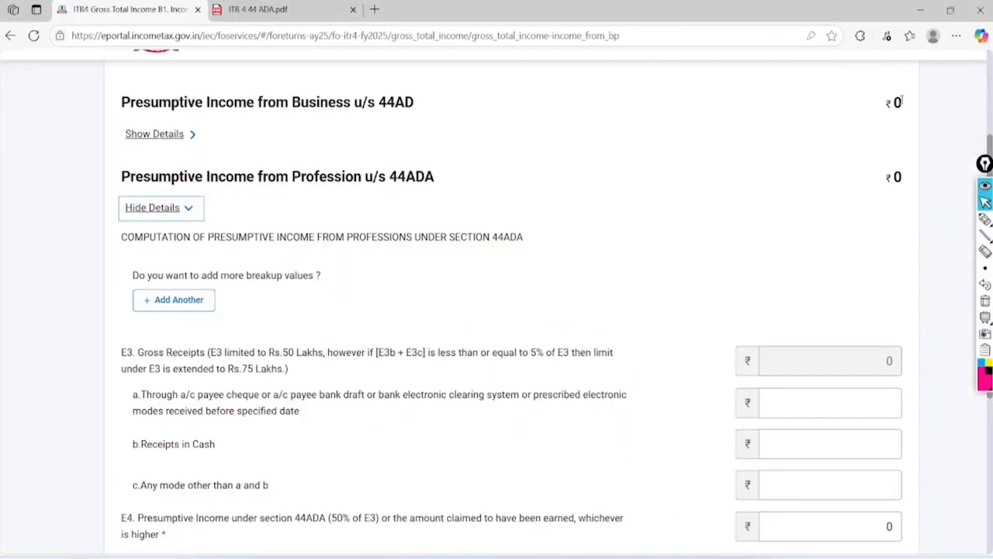
Add another 44ADA entry and enter the business name
left_click(165, 299)
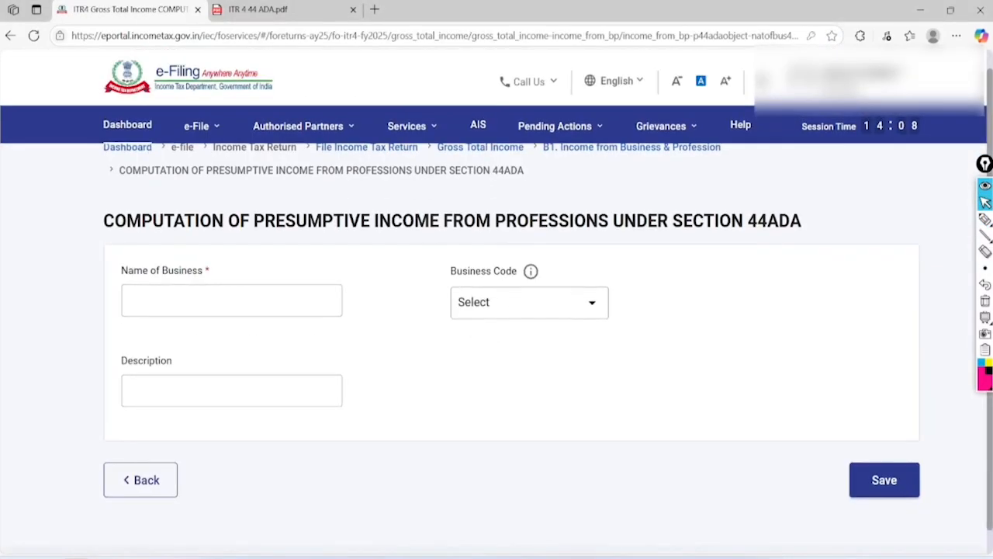
left_click(165, 289)
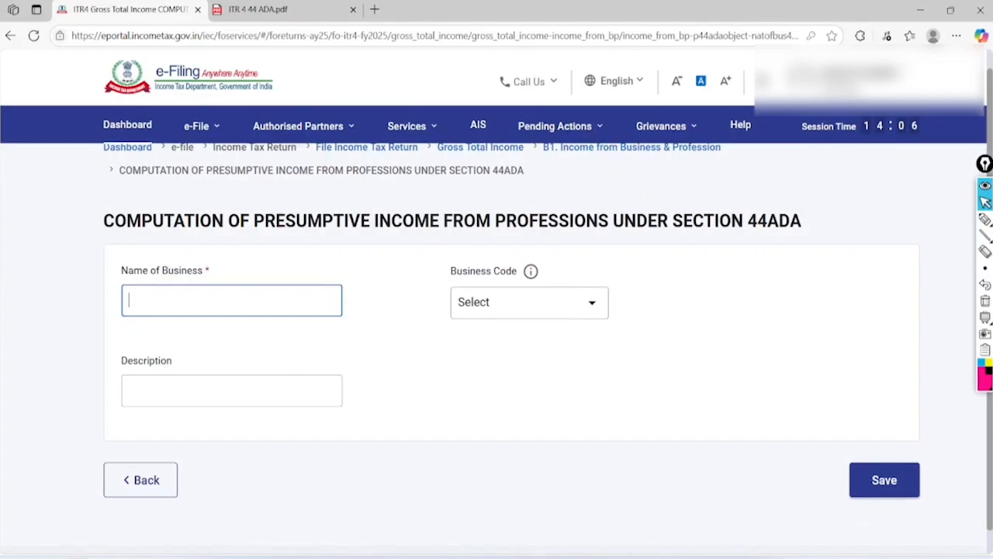
type("sharma conlsultnay")
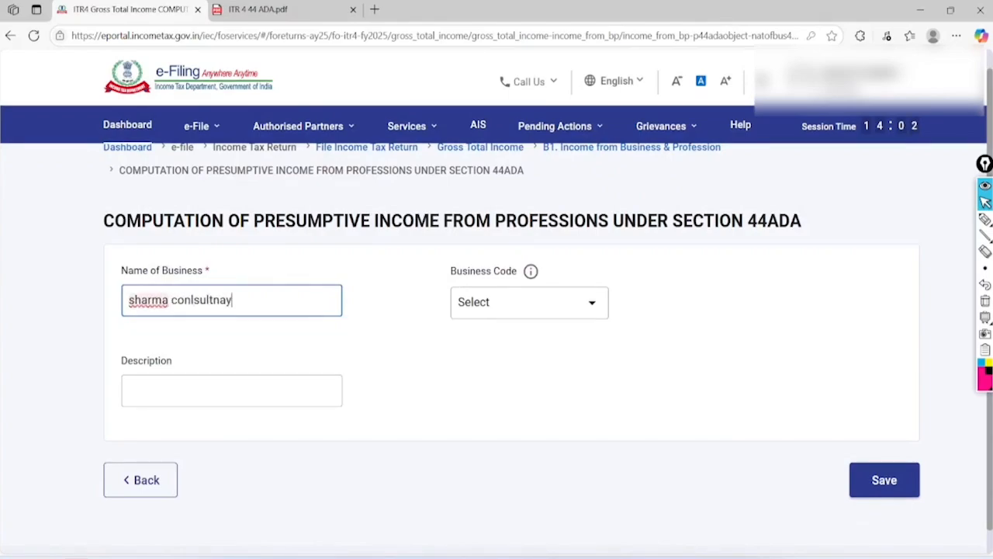
Set Business Code 16003-Tax consultancy, description 'Tax', and save the entry
left_click(529, 302)
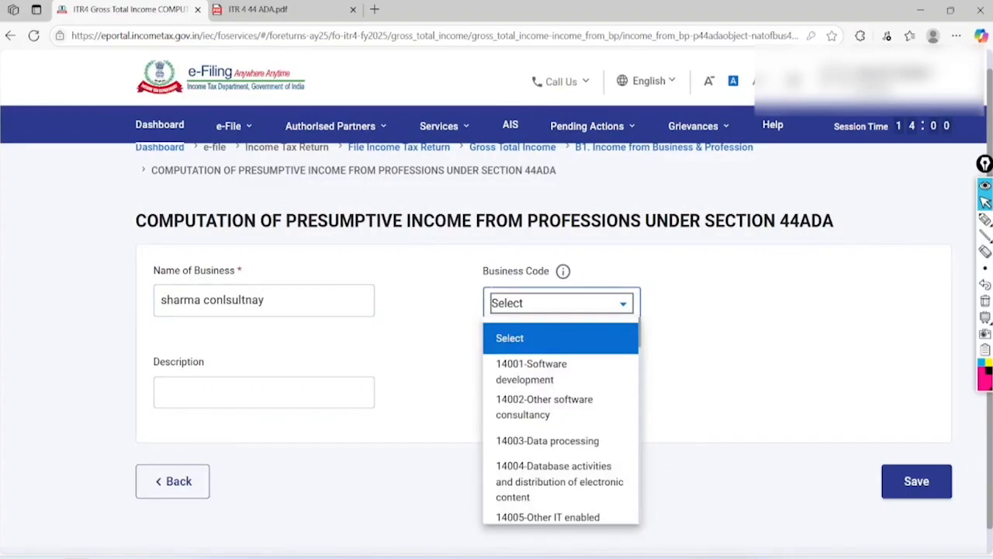
scroll(579, 428, "down", 5)
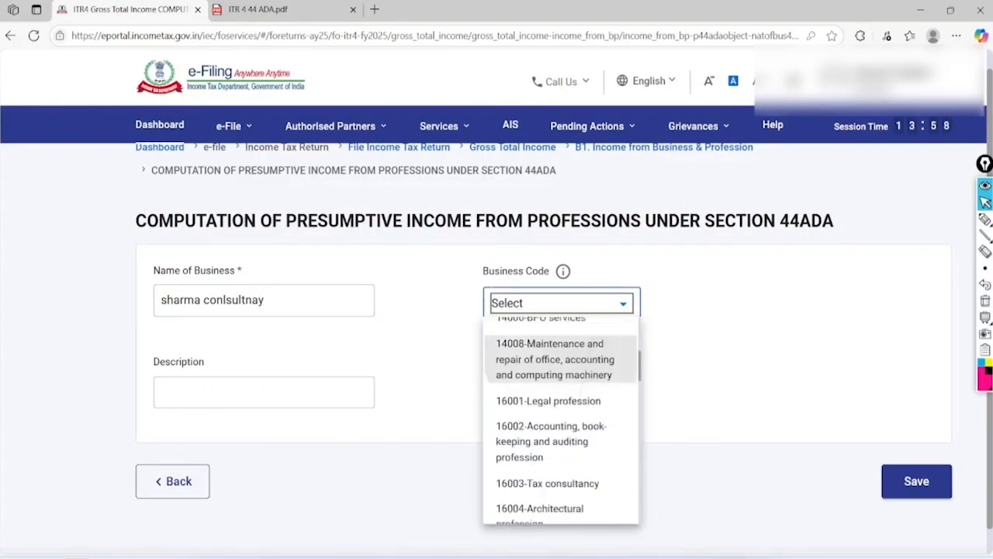
scroll(578, 428, "down", 10)
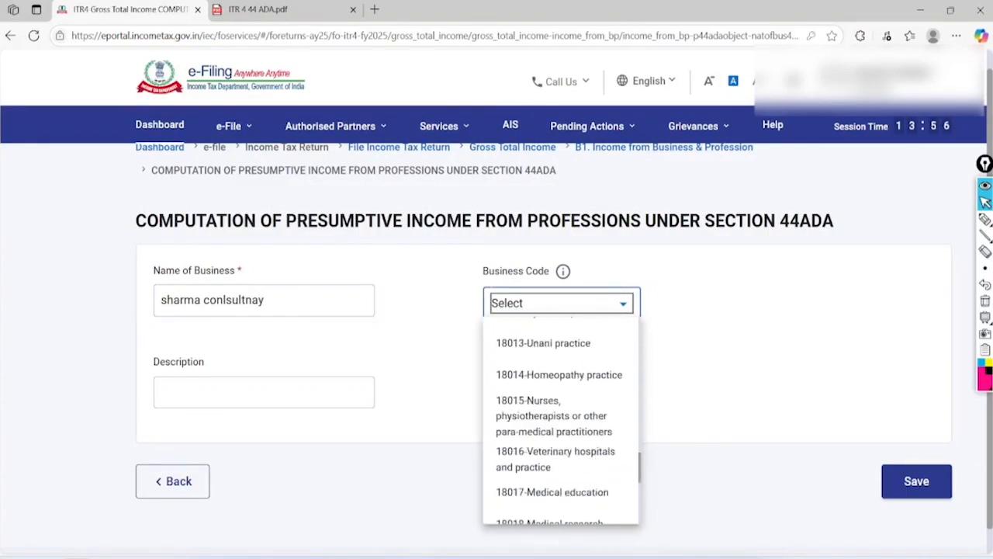
scroll(560, 420, "down", 1)
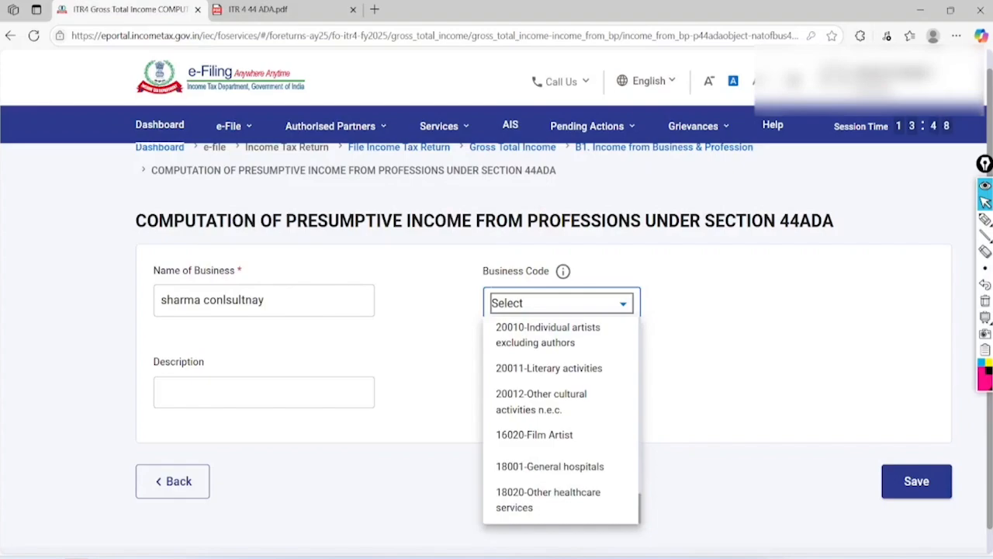
scroll(560, 419, "up", 5)
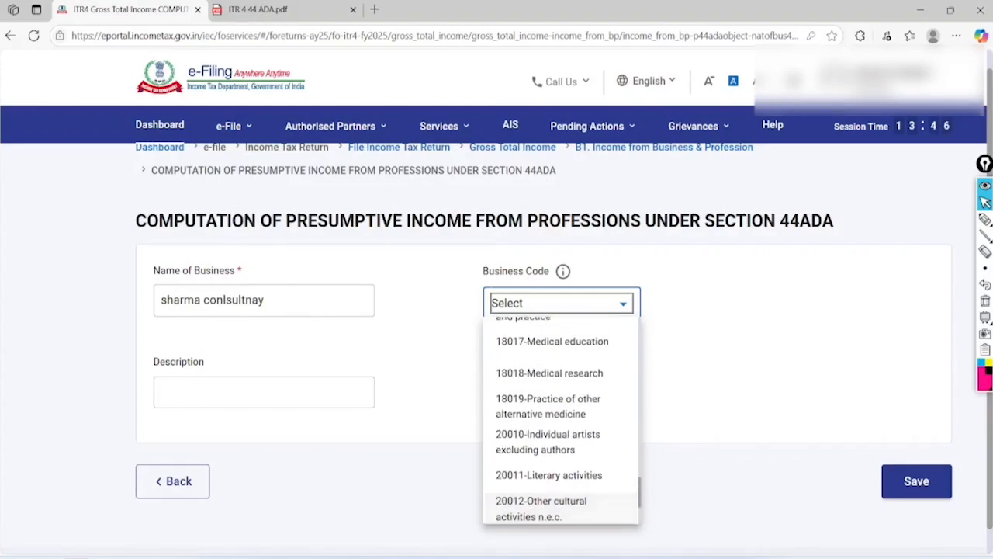
scroll(560, 420, "up", 6)
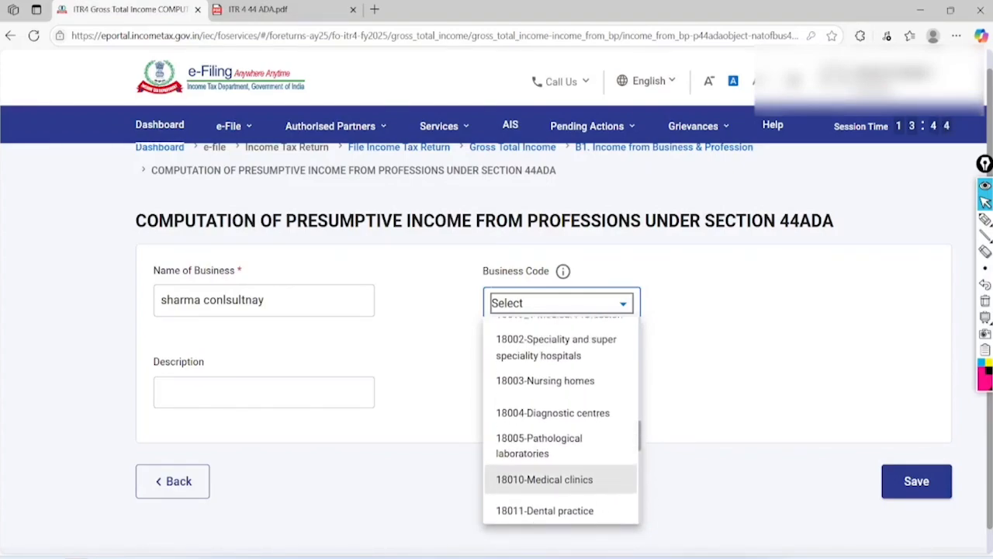
scroll(560, 435, "up", 6)
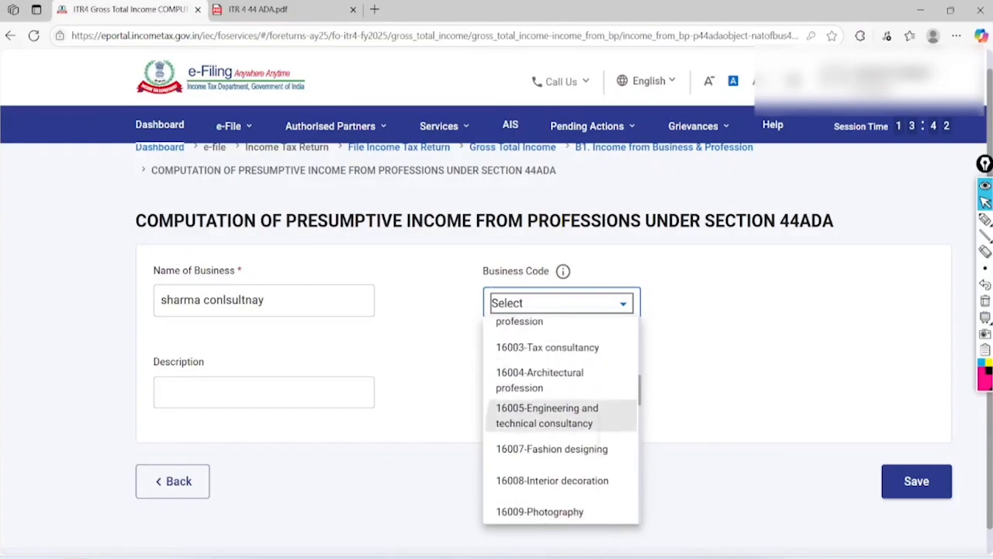
left_click(547, 411)
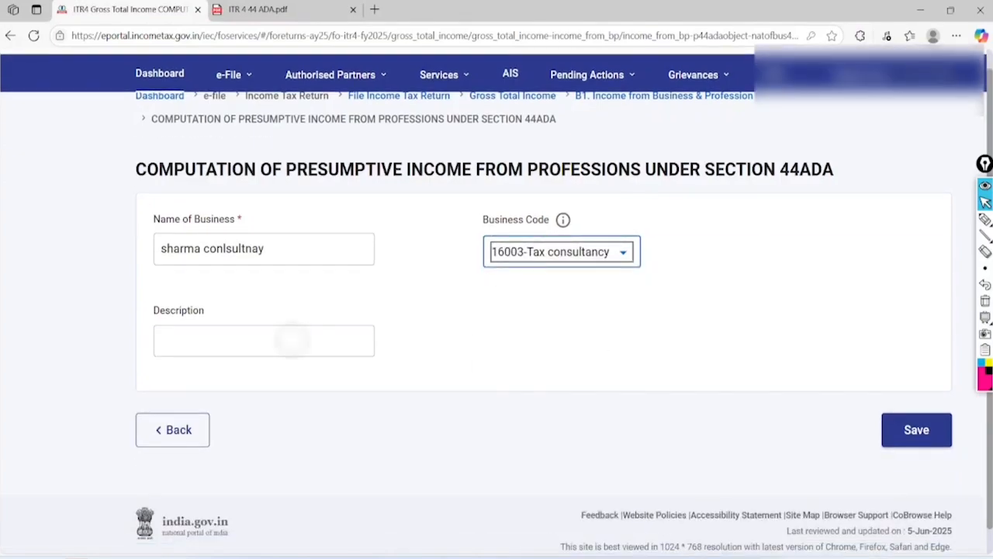
left_click(291, 341)
left_click(921, 424)
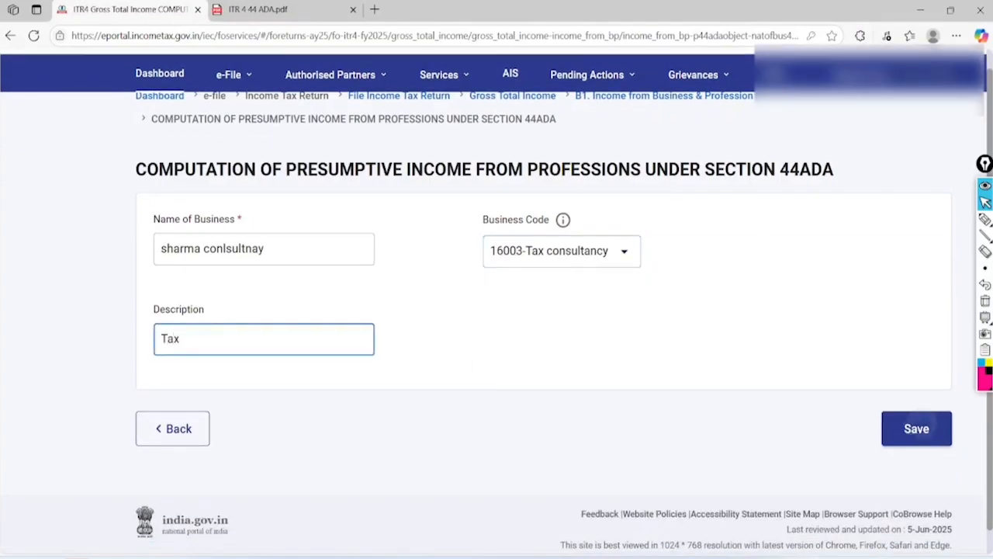
Expand the 44ADA presumptive profession details and mark the E3 gross receipts lines
scroll(497, 310, "down", 3)
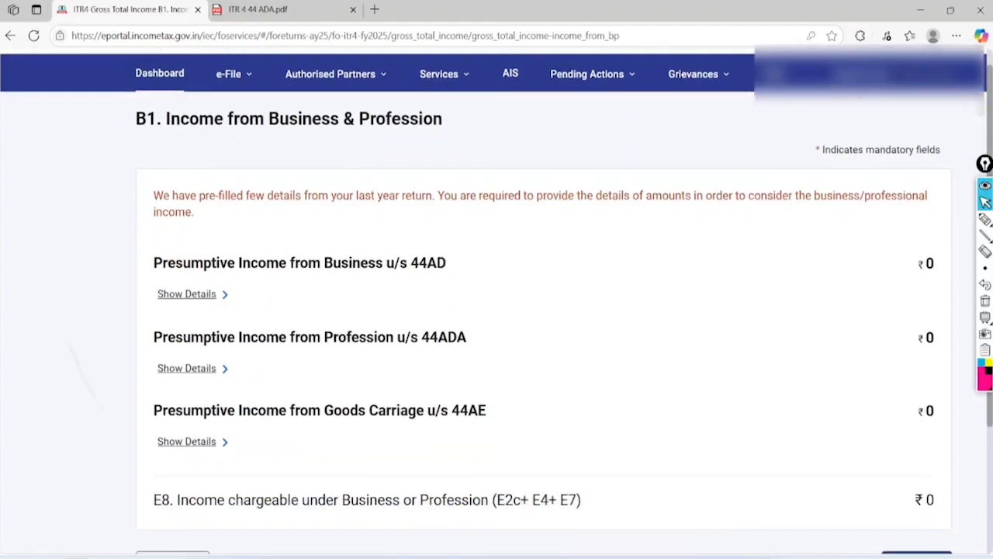
left_click(137, 281)
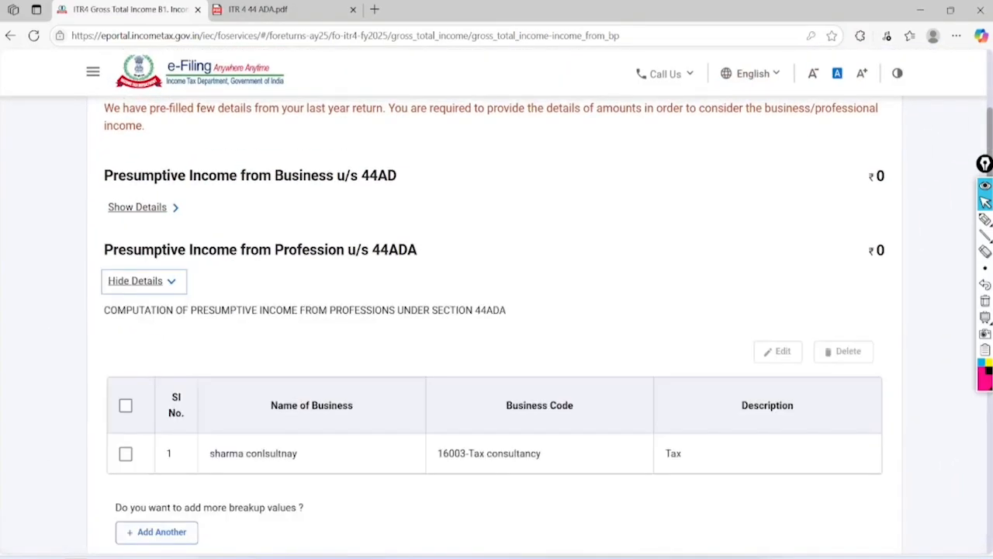
scroll(497, 310, "down", 3)
scroll(497, 310, "down", 2)
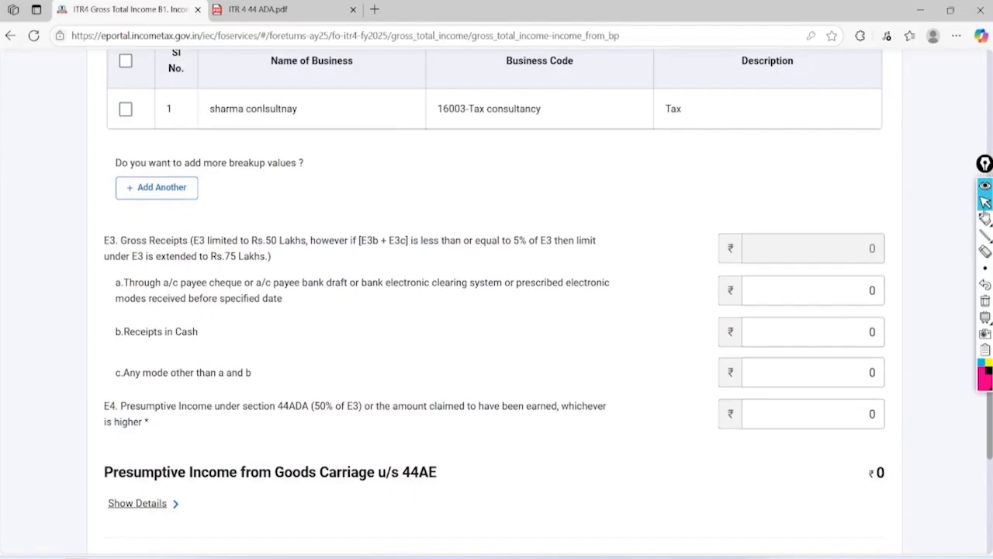
left_click(985, 218)
mouse_move(200, 206)
left_mouse_down()
mouse_move(189, 213)
mouse_move(215, 216)
mouse_move(150, 233)
left_mouse_up()
mouse_move(206, 332)
left_mouse_down()
mouse_move(683, 348)
mouse_move(669, 358)
left_mouse_up()
mouse_move(256, 368)
left_mouse_down()
mouse_move(672, 379)
mouse_move(708, 397)
left_mouse_up()
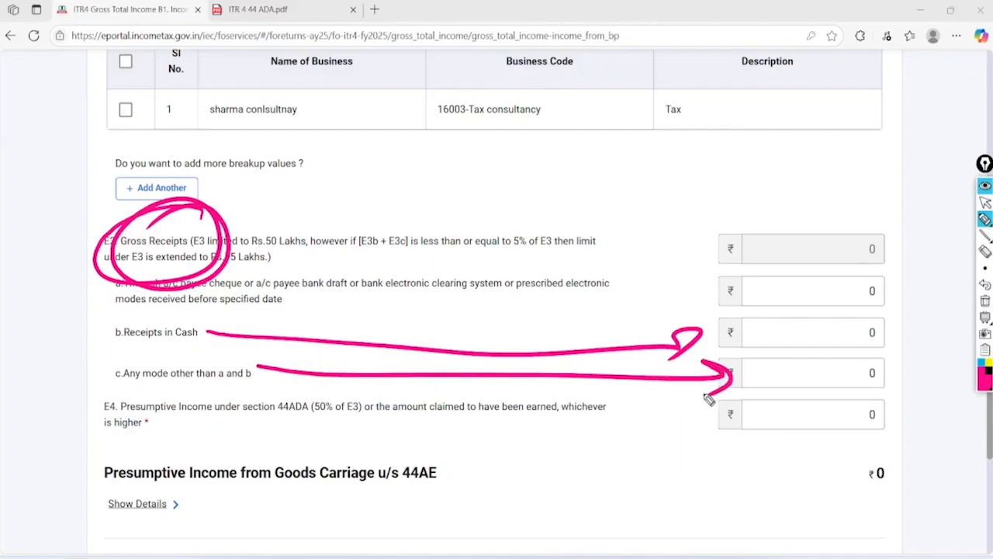
left_click(985, 202)
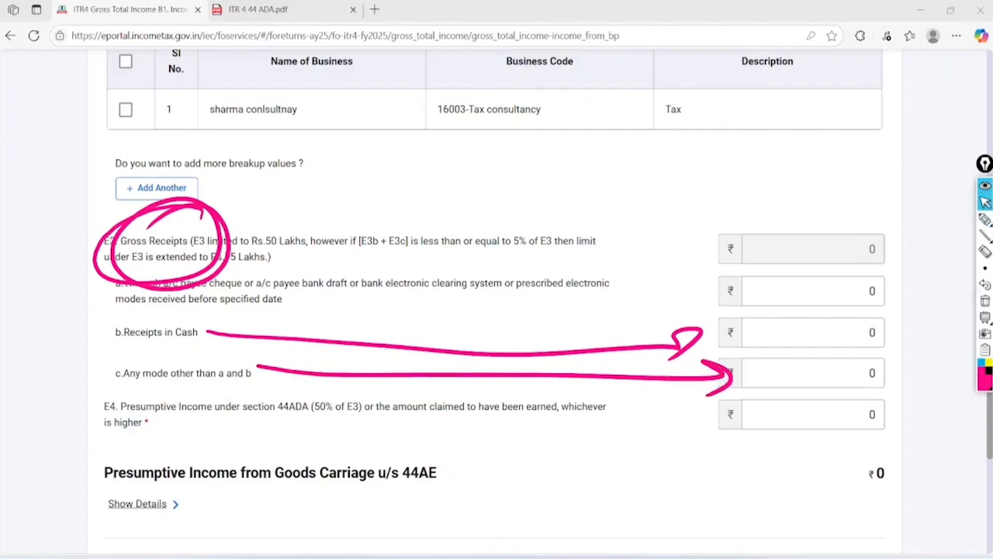
left_click(984, 301)
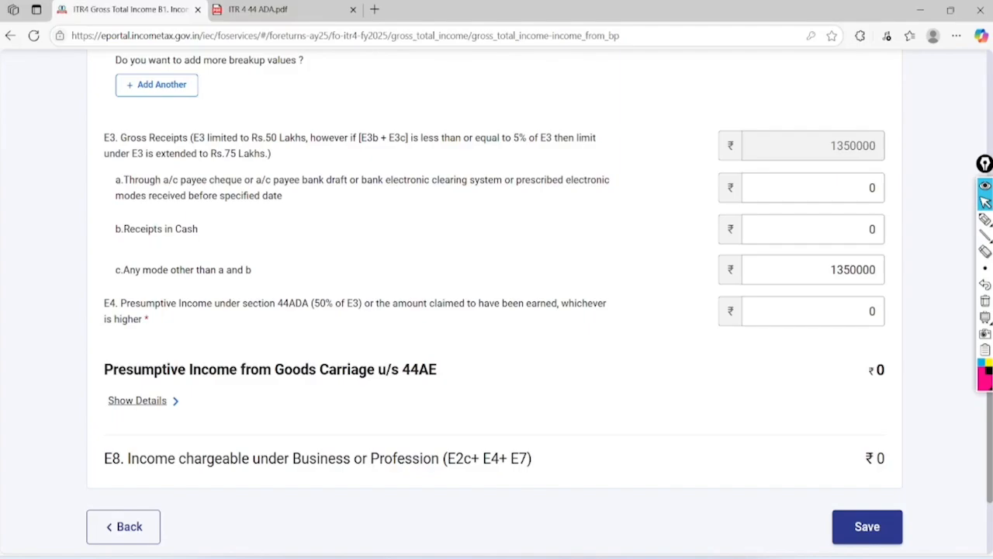
Enter 50000 as the E4 presumptive income and annotate the receipt fields
left_click(830, 273)
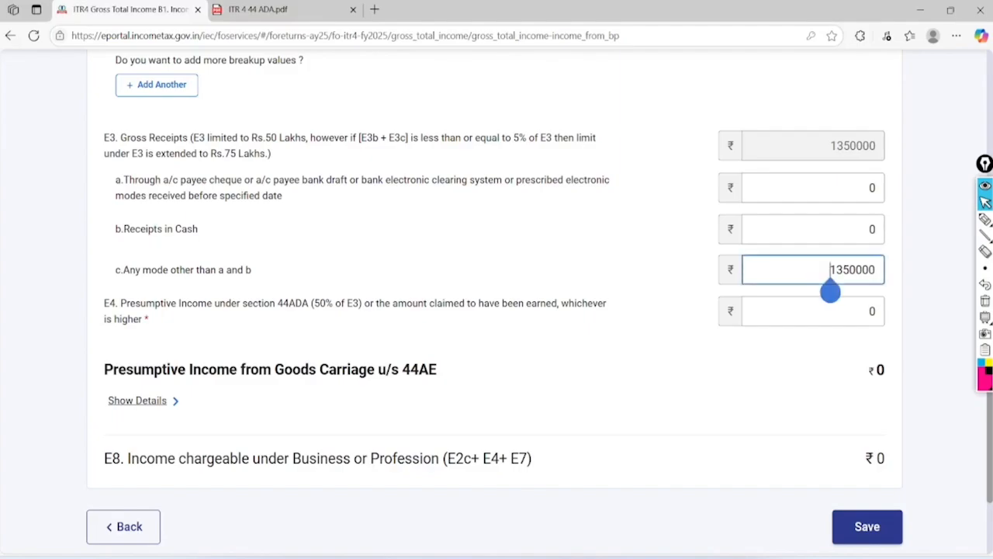
left_click(869, 318)
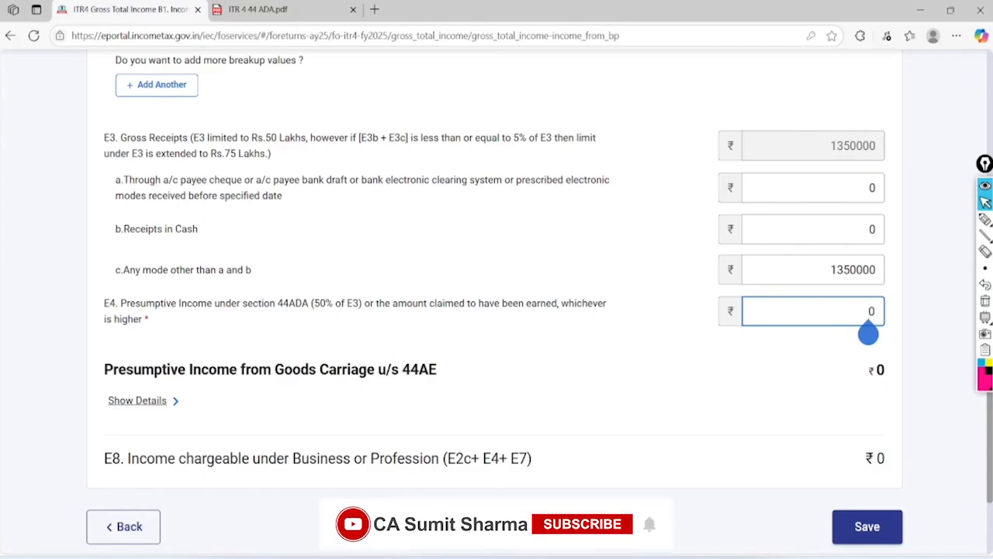
type("500000")
key("Tab")
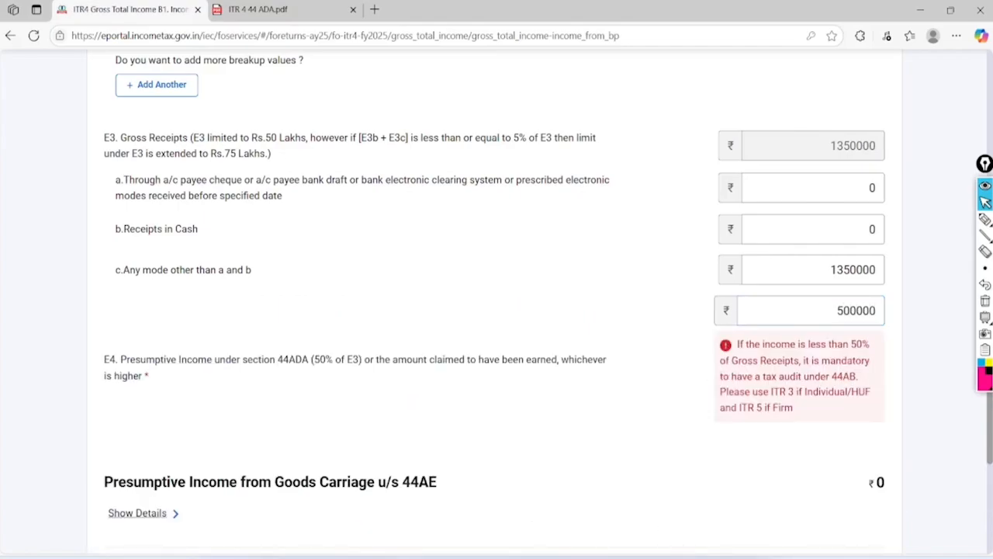
left_click(985, 220)
mouse_move(885, 340)
left_mouse_down()
mouse_move(864, 327)
mouse_move(851, 347)
mouse_move(886, 344)
mouse_move(879, 326)
mouse_move(867, 331)
left_mouse_up()
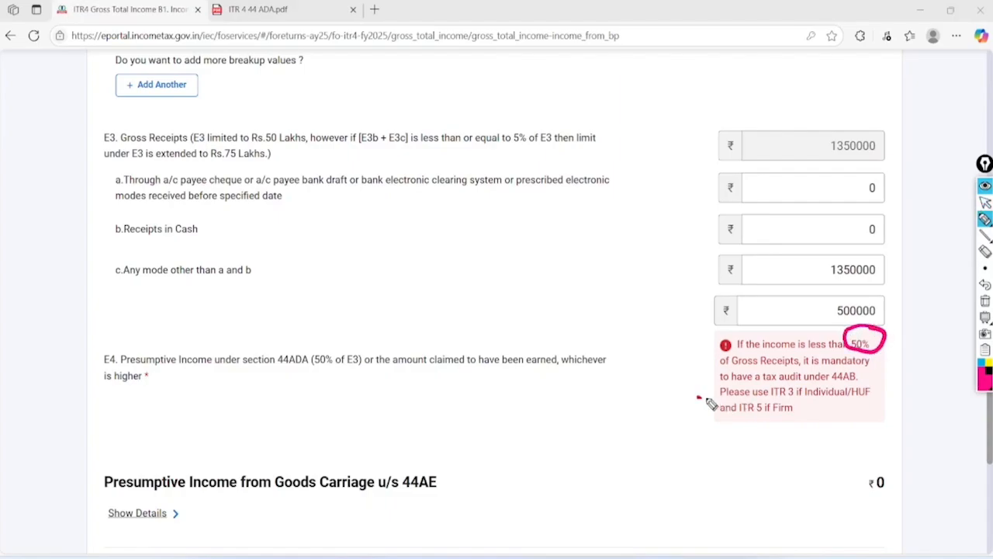
left_click_drag(698, 399, 884, 392)
left_click_drag(707, 426, 877, 417)
left_click_drag(638, 388, 707, 375)
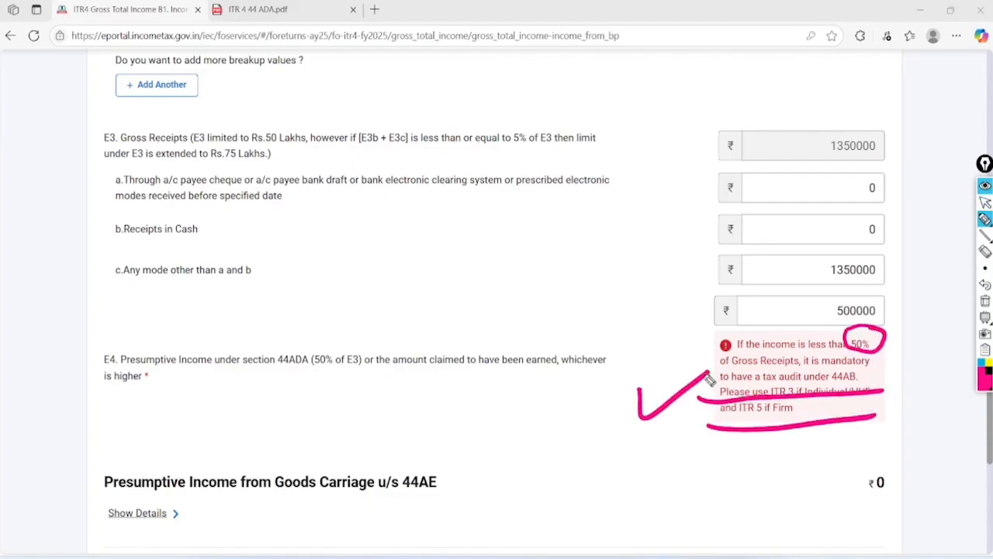
left_click(985, 202)
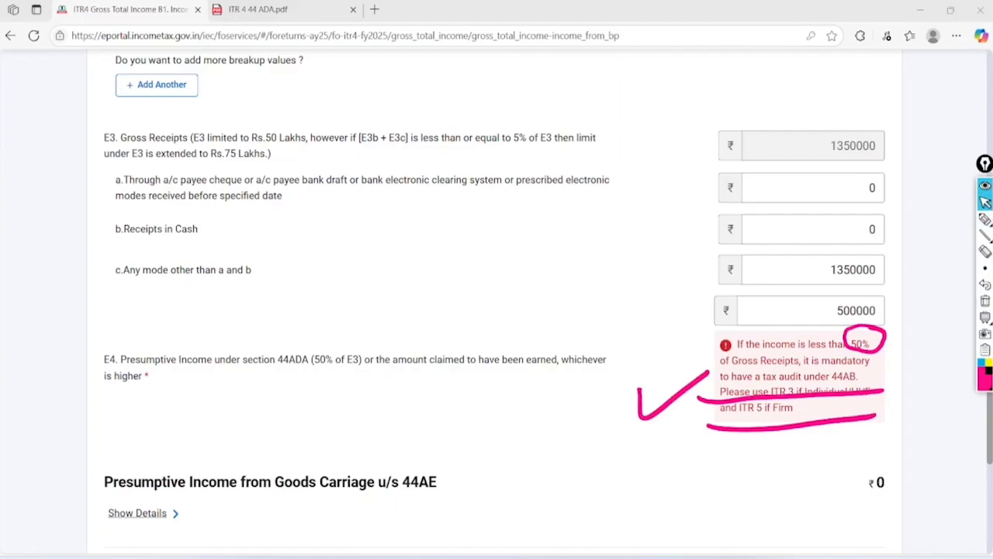
Correct E4 to 694300 from the PDF's net profit and save the business income schedule
left_click(873, 320)
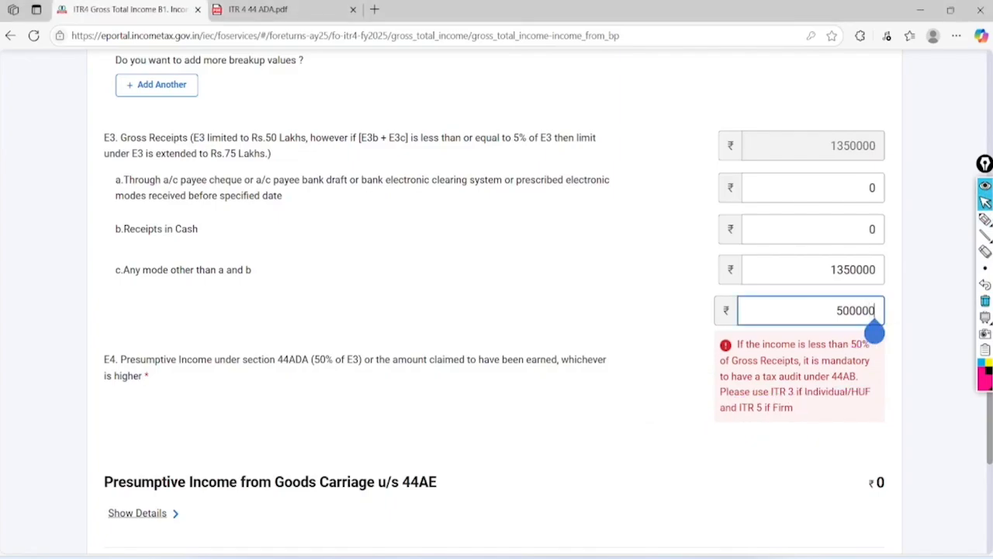
key("BackSpace")
key("BackSpace")
key("BackSpace")
key("BackSpace")
key("BackSpace")
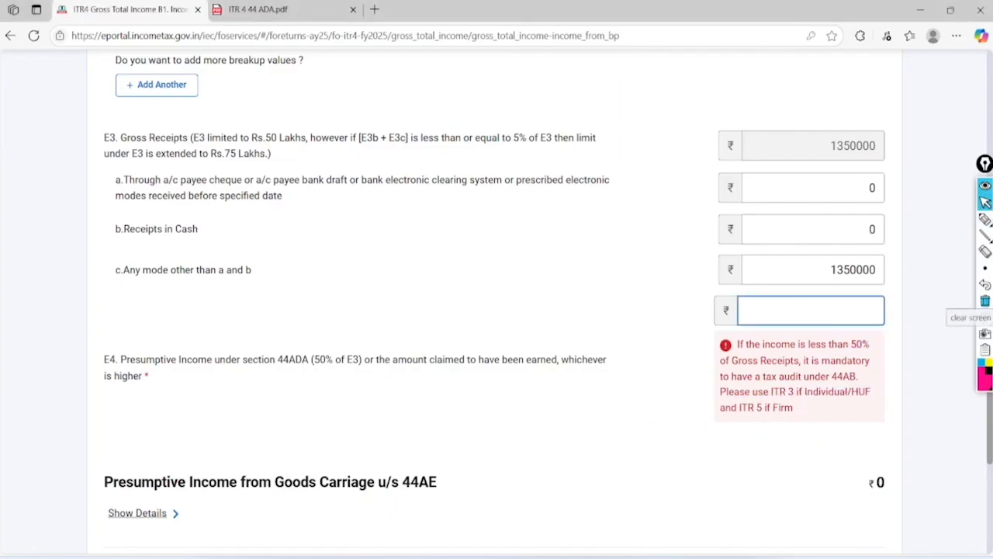
left_click(292, 7)
scroll(501, 311, "down", 2)
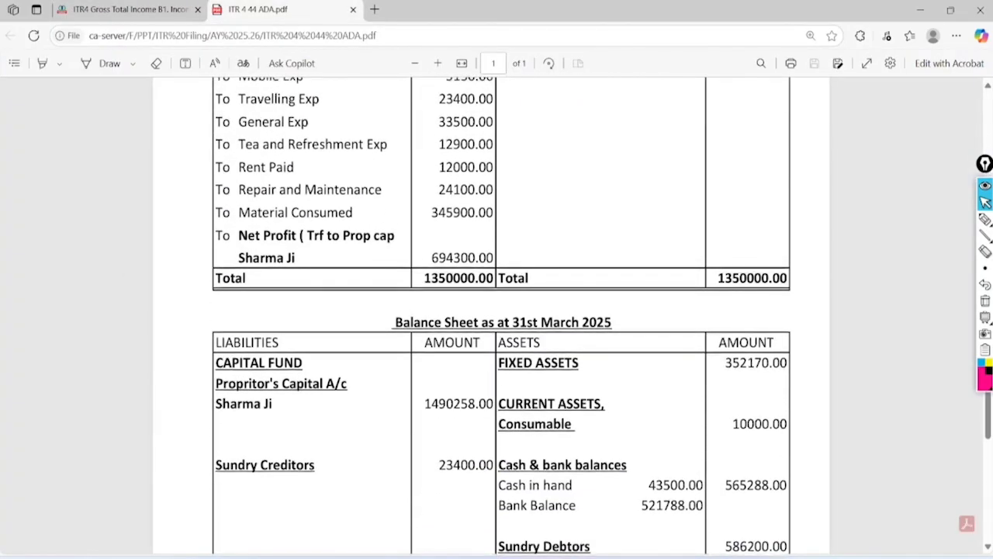
left_click(130, 9)
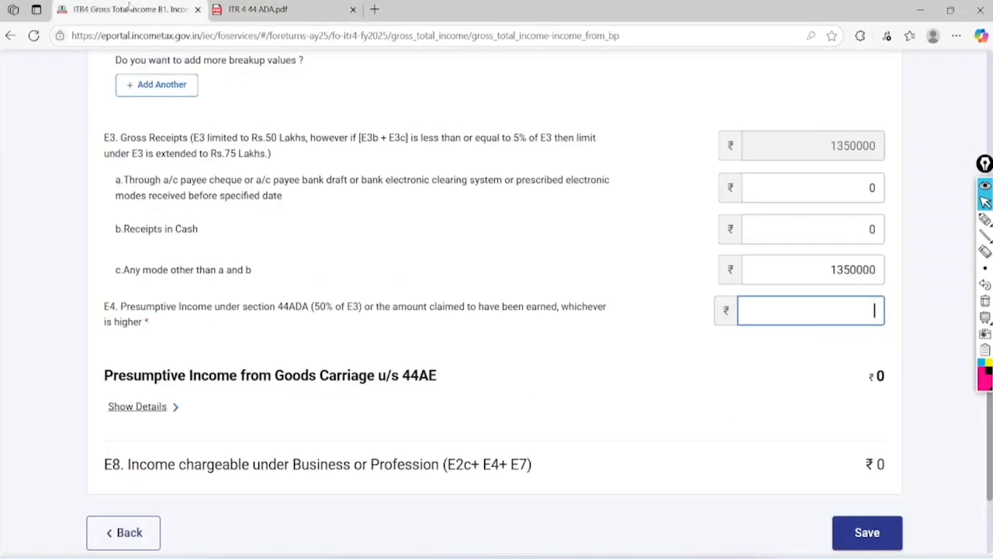
type("694300")
key("Tab")
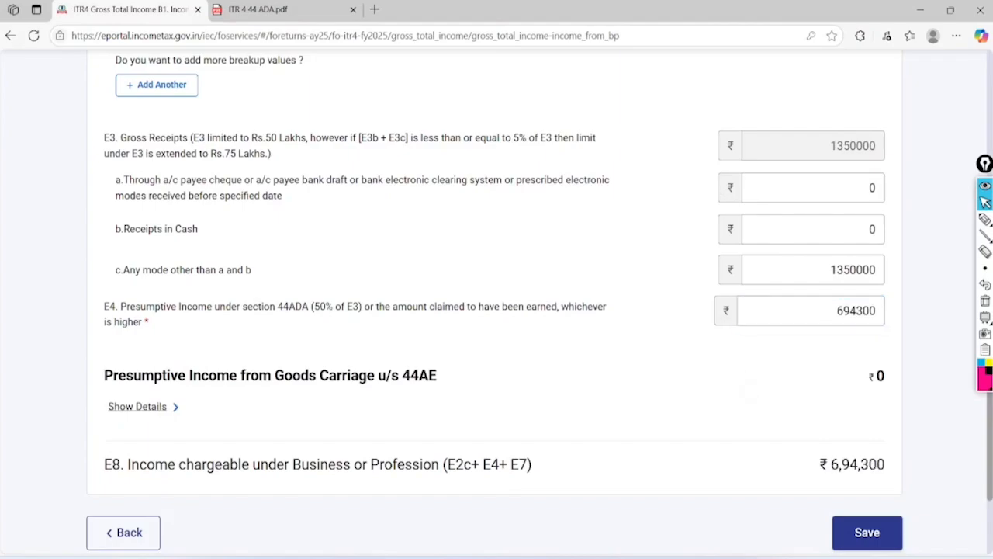
scroll(497, 311, "down", 1)
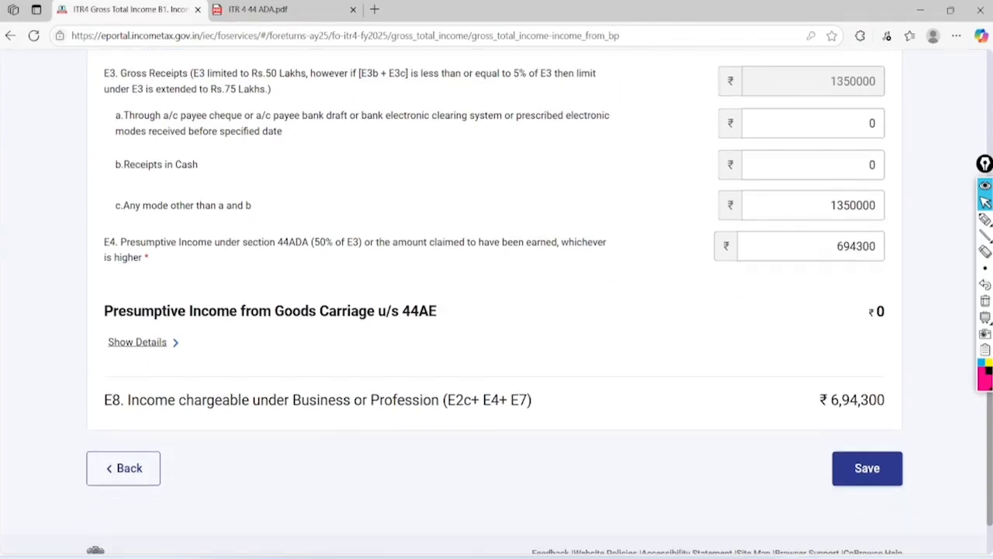
left_click(867, 468)
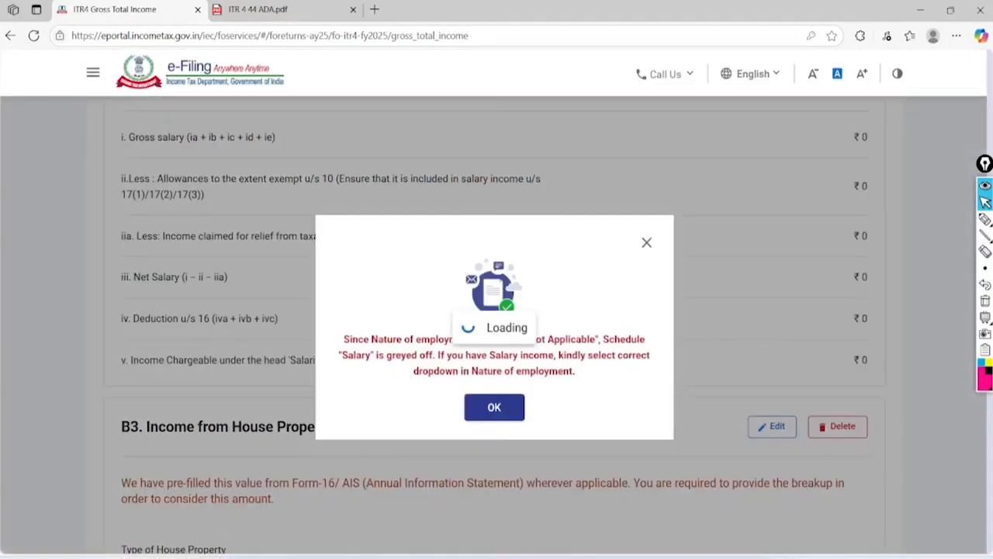
Set B3 house property to Let Out with gross rent 100000 and save it
left_click(495, 405)
scroll(497, 310, "down", 8)
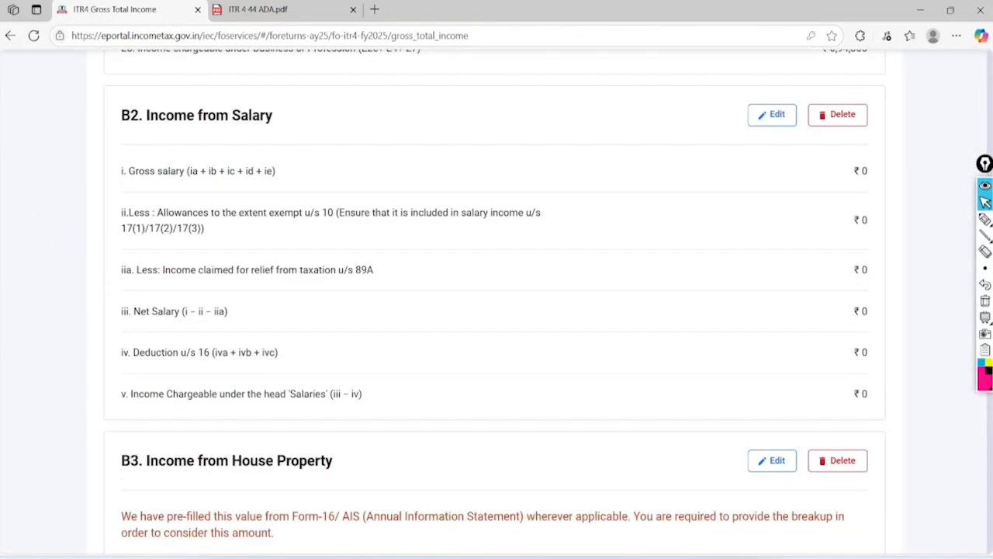
scroll(496, 311, "down", 4)
scroll(497, 310, "down", 1)
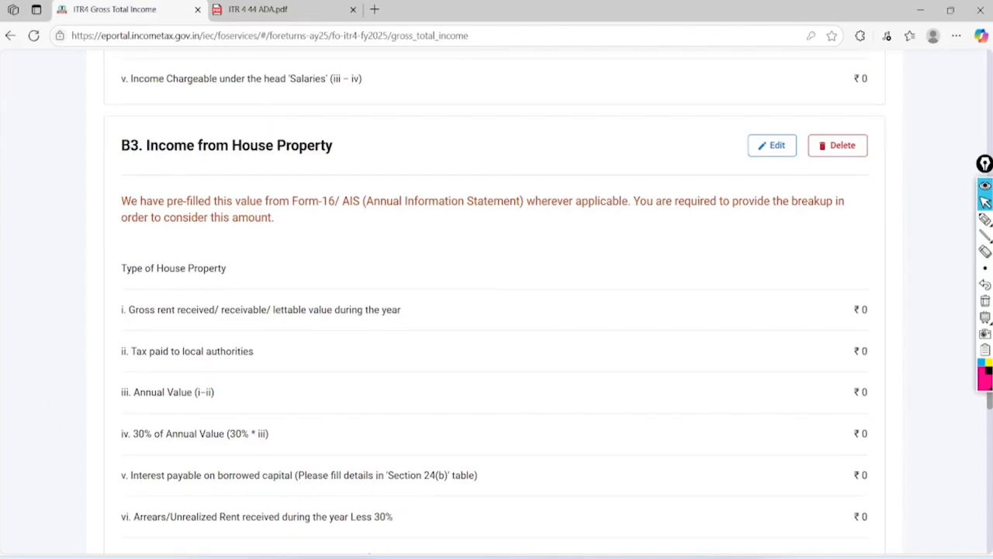
left_click(772, 145)
scroll(826, 182, "down", 3)
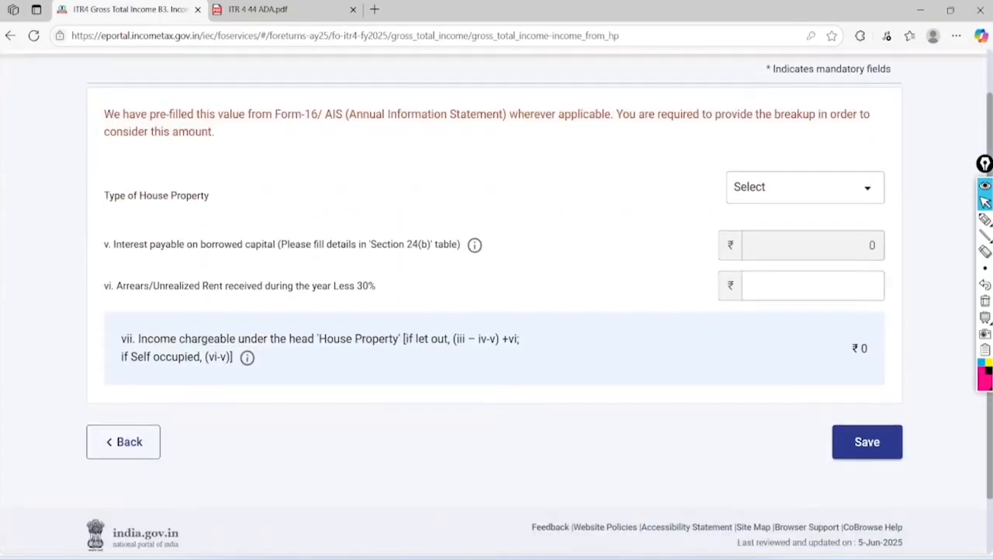
left_click(826, 185)
left_click(805, 336)
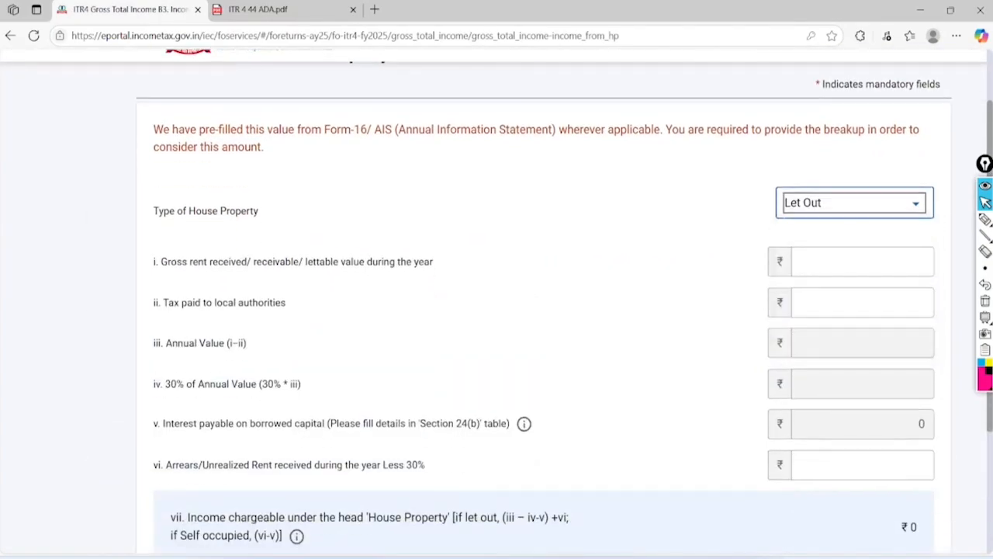
left_click(862, 261)
type("100000")
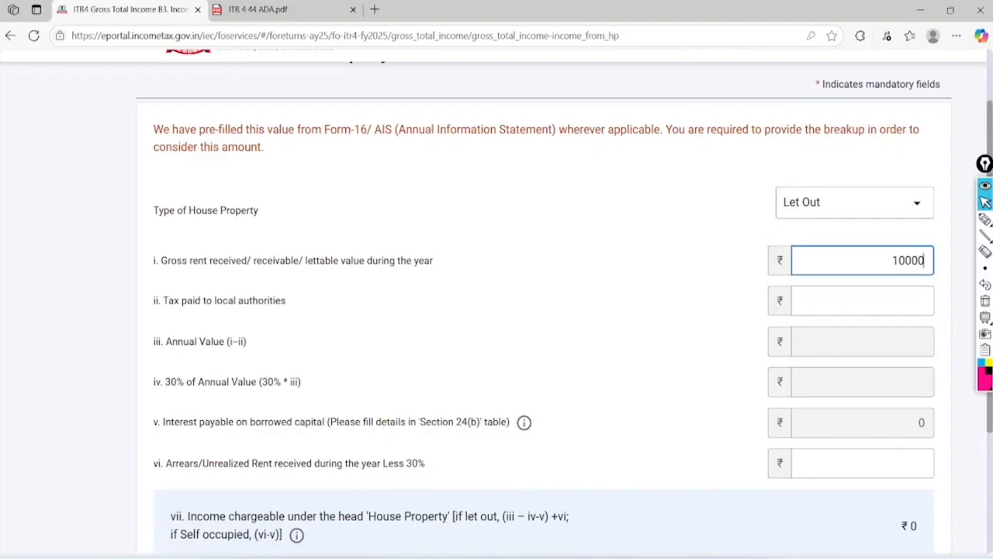
left_click(735, 408)
scroll(736, 408, "down", 1)
scroll(736, 409, "down", 2)
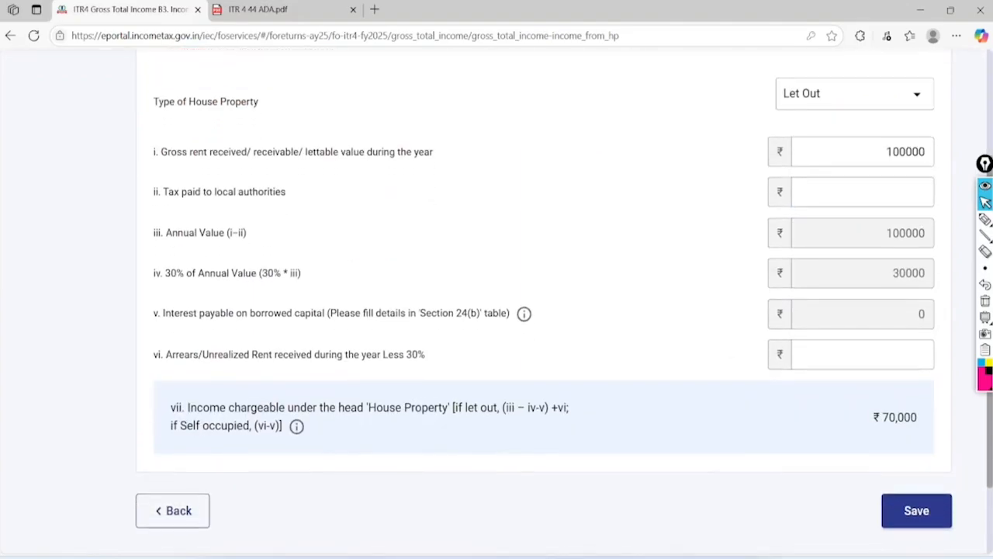
left_click(917, 409)
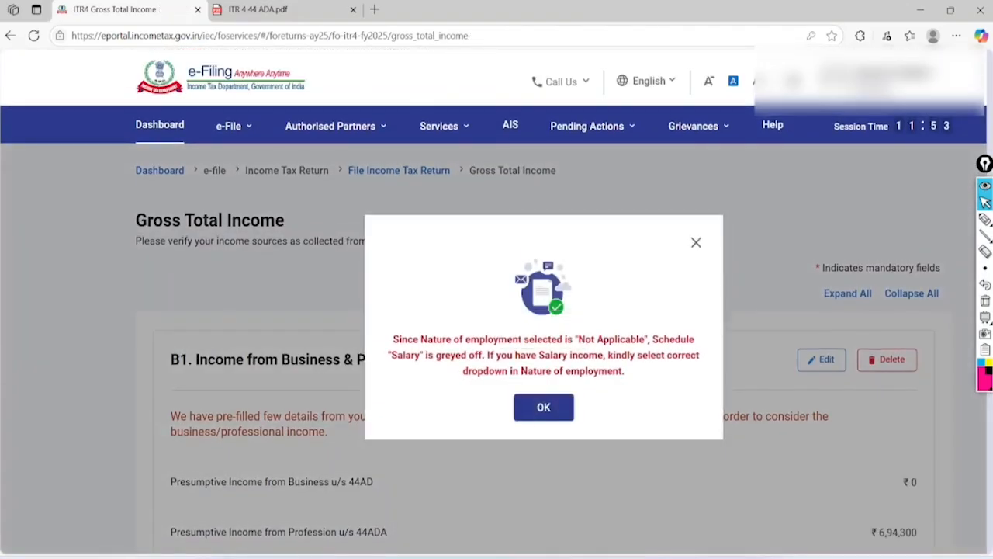
Dismiss the salary notice and expand B4 Income from Other Sources showing ₹538 interest
left_click(544, 407)
scroll(544, 407, "down", 11)
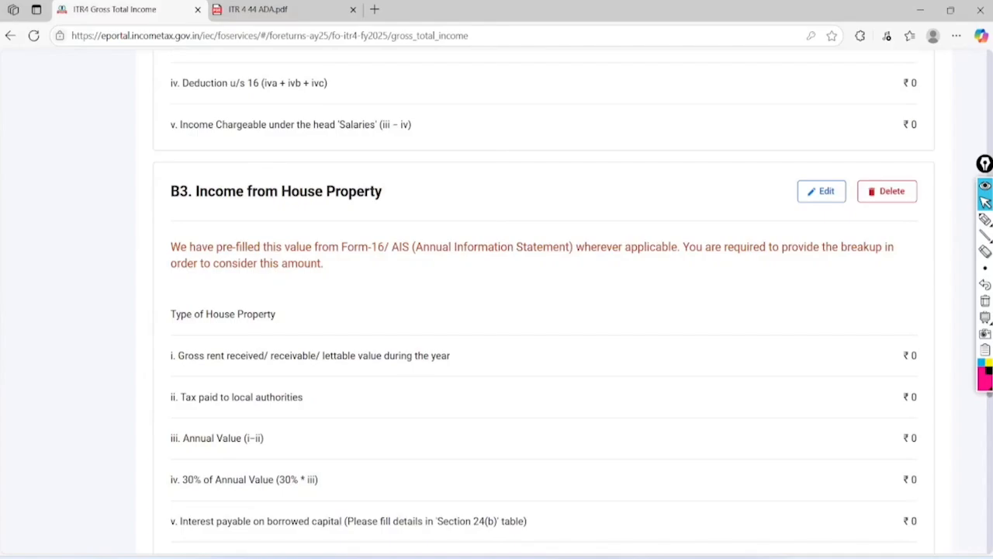
scroll(544, 407, "down", 7)
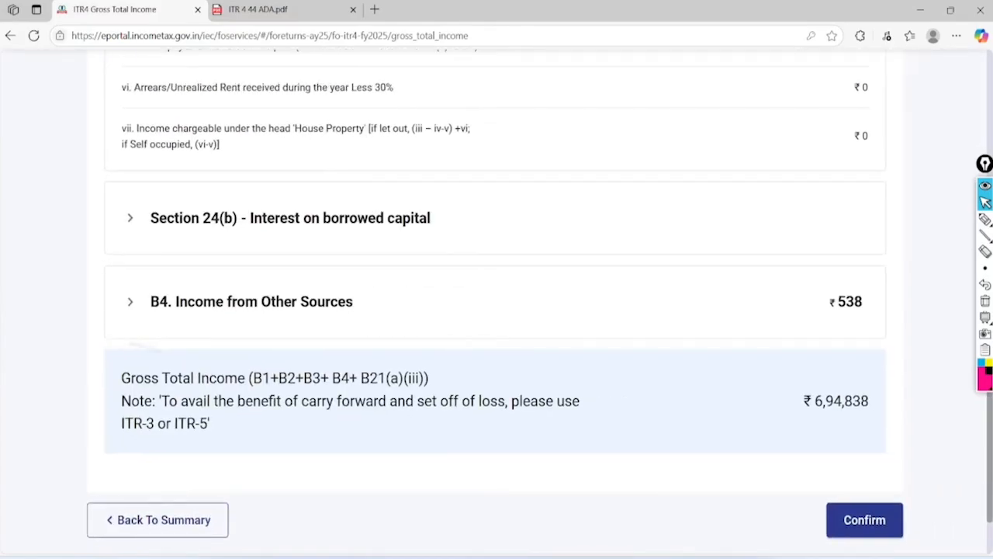
left_click(251, 301)
scroll(496, 301, "down", 1)
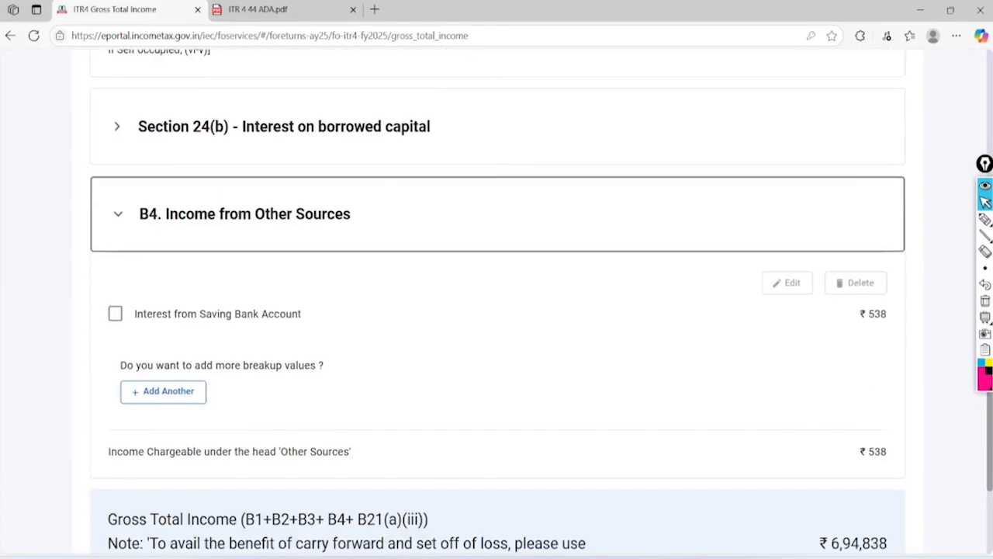
Add an 'Any Other' other-sources entry for tuition income of ₹1,000 and save it
left_click(163, 392)
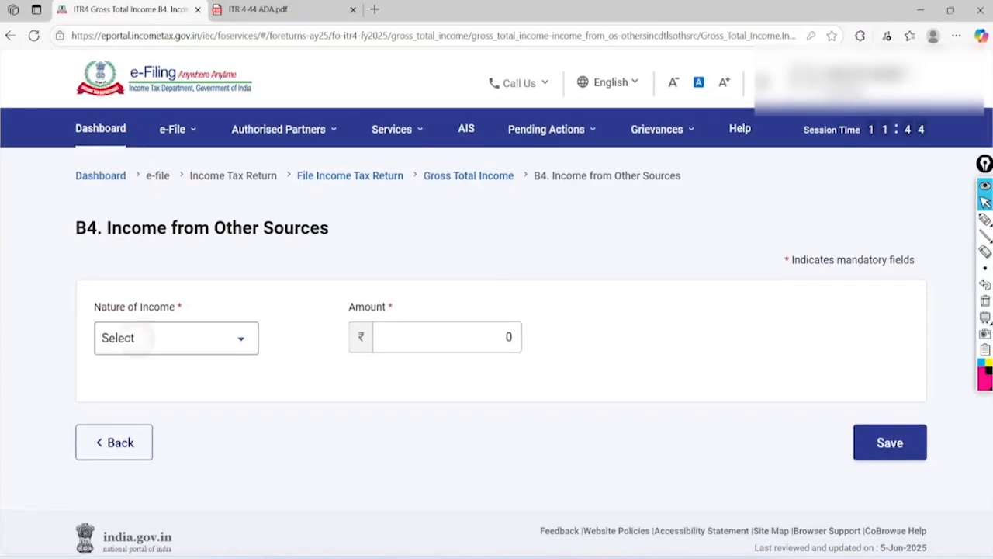
left_click(176, 337)
left_click(200, 408)
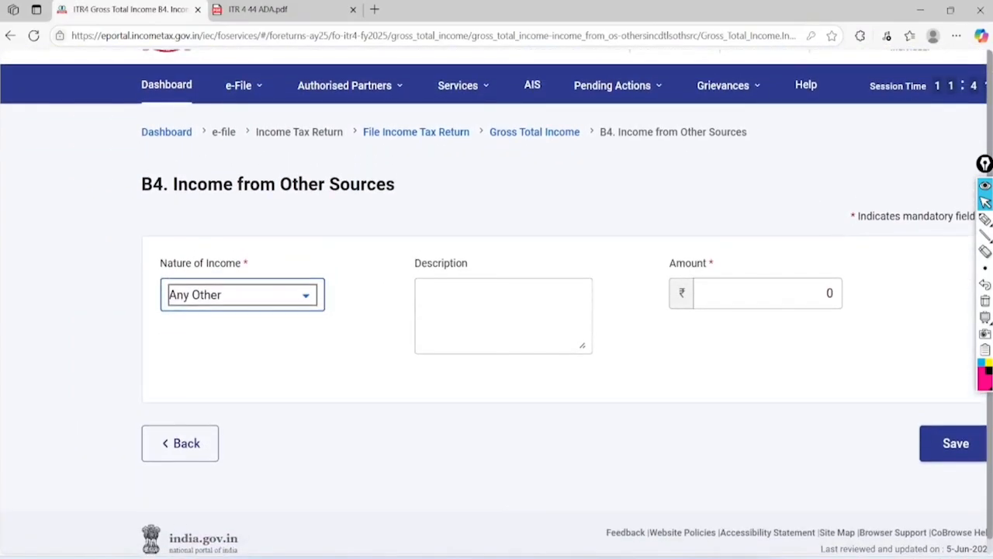
left_click(503, 315)
type("tution")
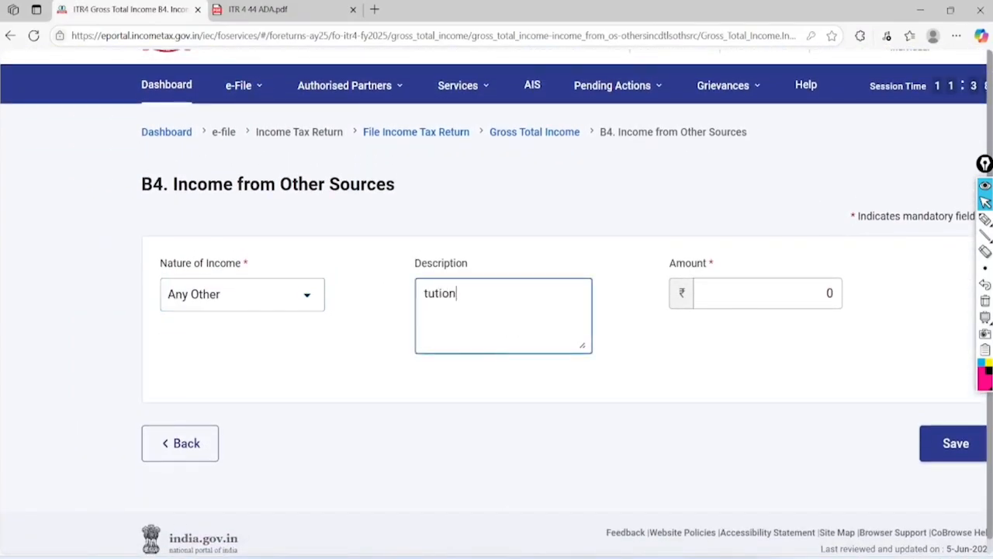
left_click(825, 312)
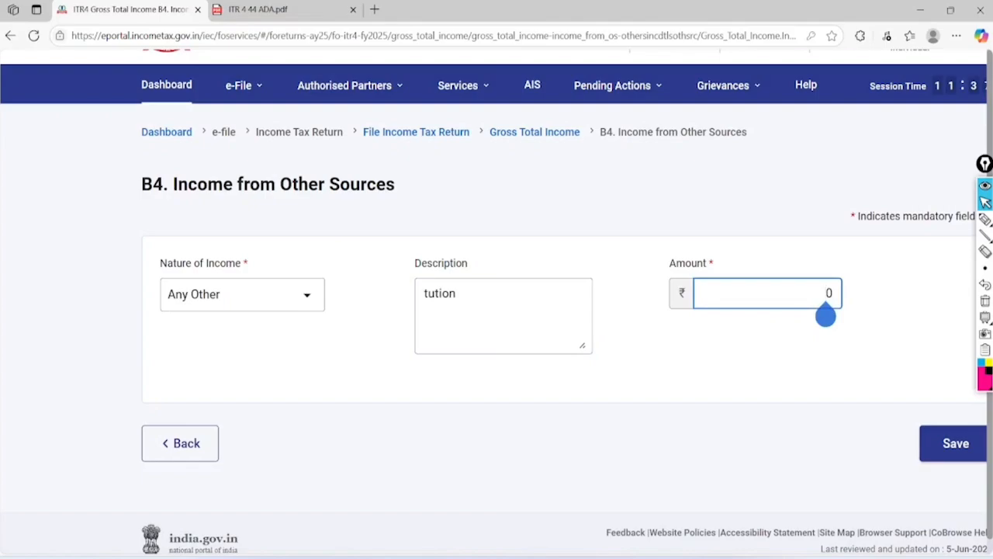
type("1000")
left_click(955, 444)
left_click(568, 422)
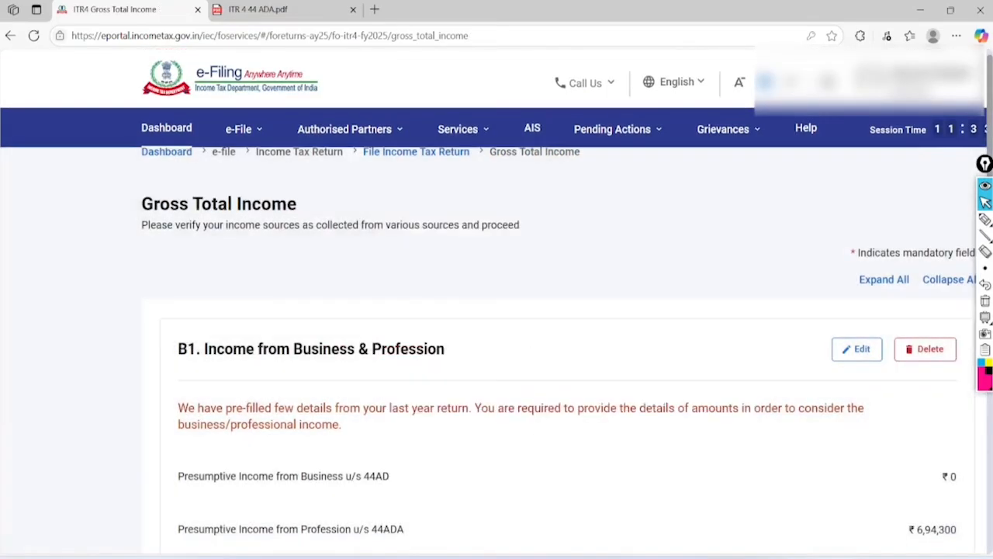
Check the Gross Total Income of ₹6,95,838 and confirm it
scroll(497, 310, "down", 10)
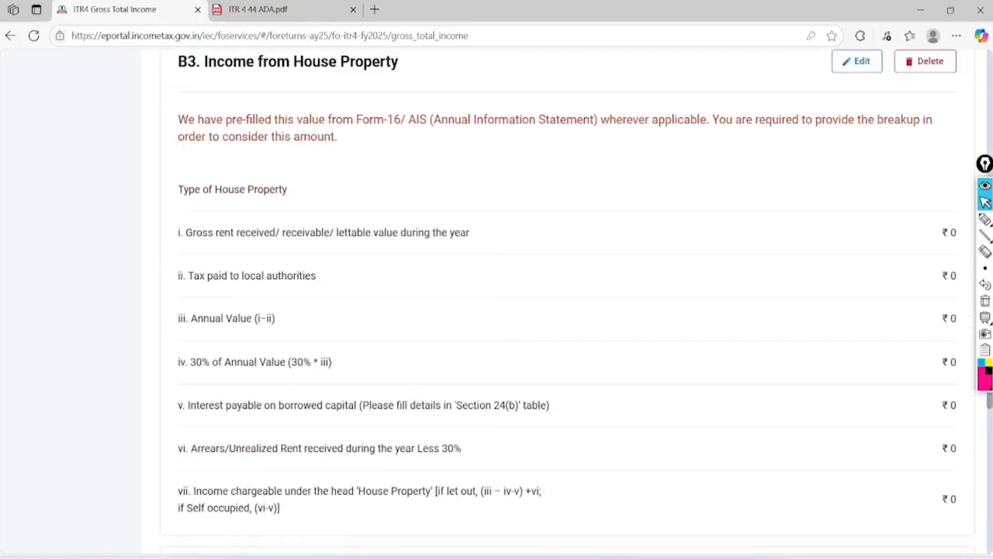
scroll(497, 310, "down", 4)
scroll(497, 310, "down", 2)
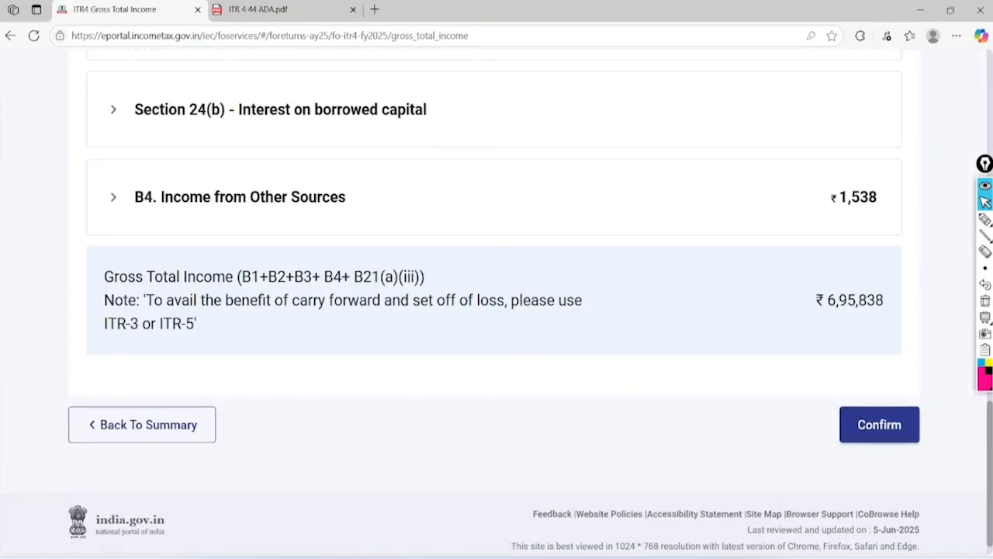
left_click(985, 219)
mouse_move(885, 237)
left_mouse_down()
mouse_move(931, 295)
mouse_move(883, 238)
mouse_move(865, 256)
left_mouse_up()
mouse_move(683, 274)
left_mouse_down()
mouse_move(701, 307)
mouse_move(790, 253)
left_mouse_up()
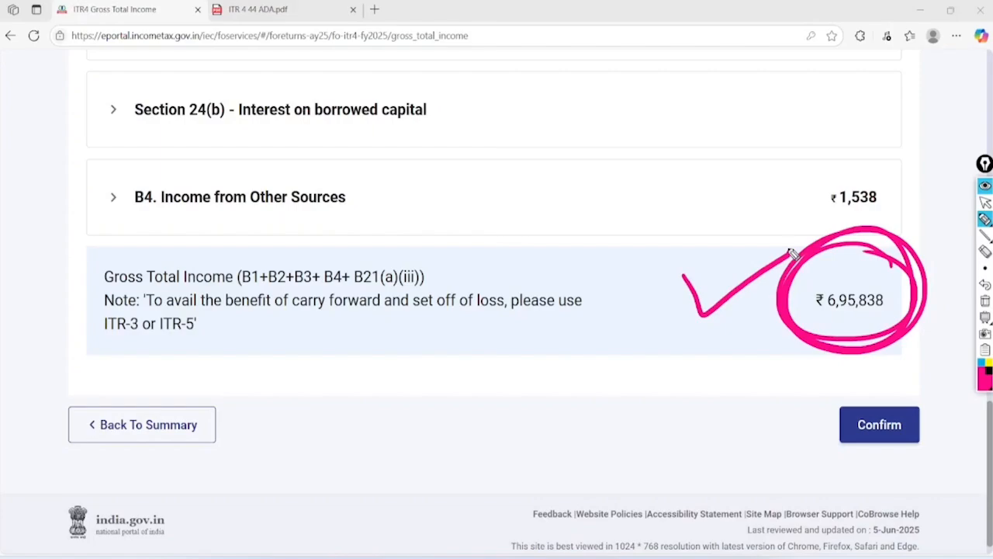
left_click(985, 202)
left_click(984, 301)
left_click(887, 424)
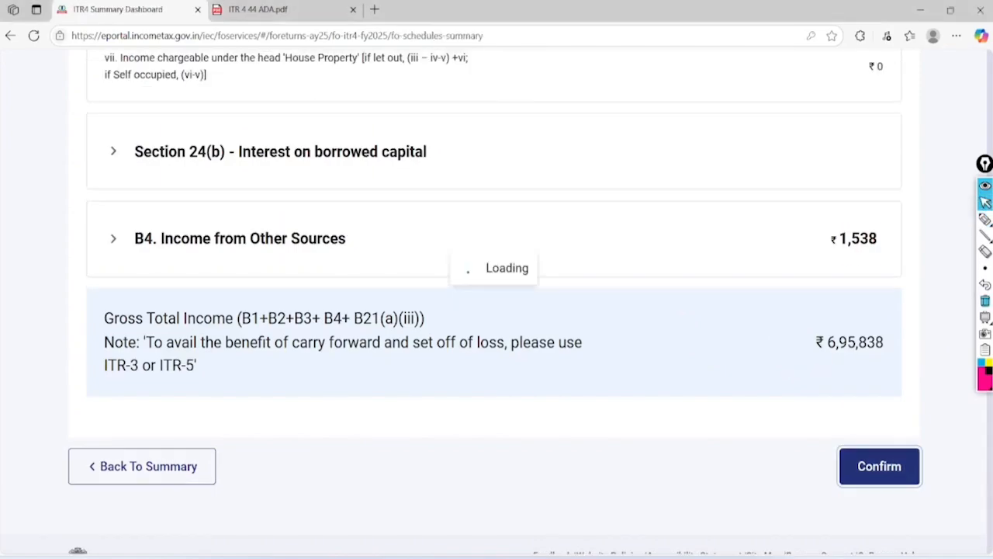
Open the Disclosure Exempt Income schedule from the summary dashboard
scroll(497, 310, "up", 3)
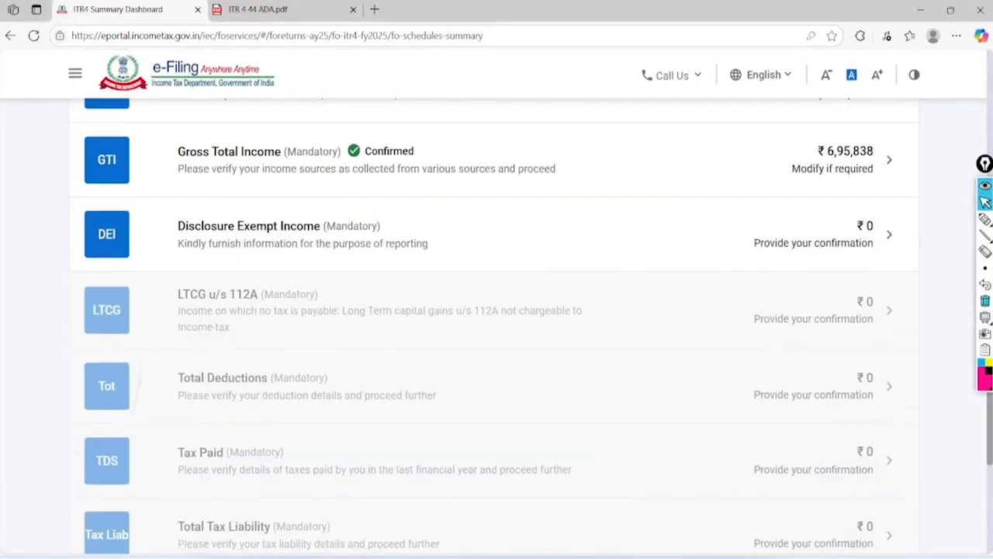
left_click(216, 245)
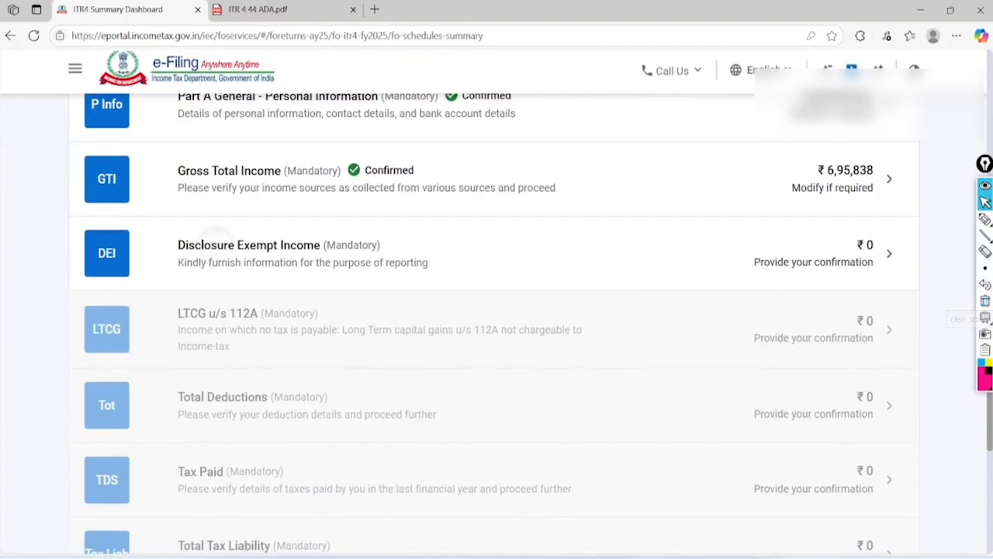
scroll(497, 310, "up", 4)
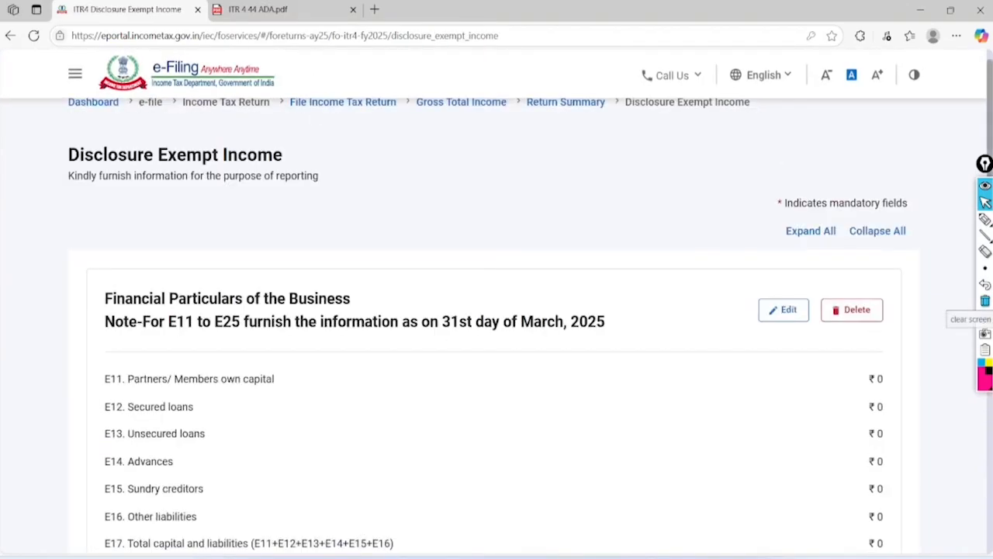
Mark the Financial Particulars of the Business (P&L/BS) section and open it for editing
left_click(985, 219)
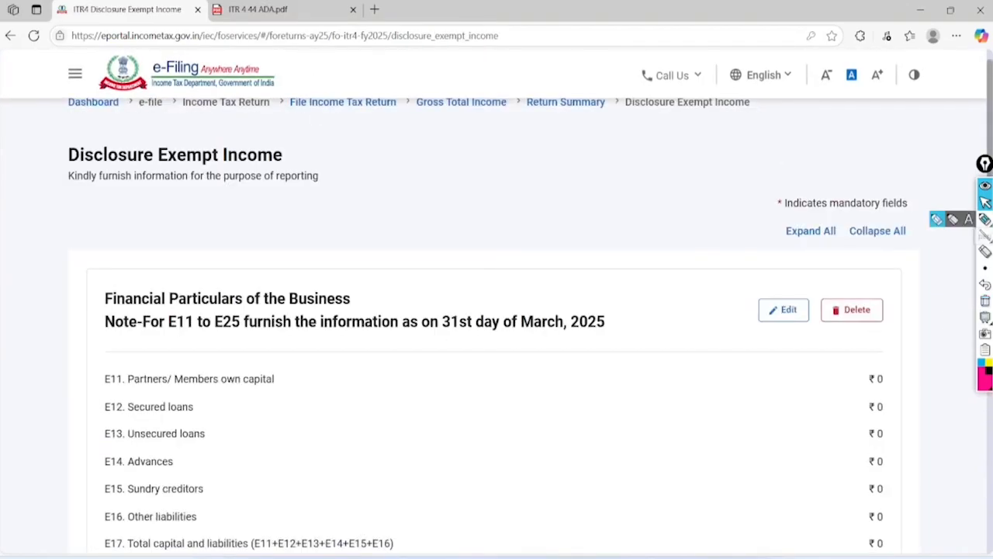
mouse_move(59, 310)
left_mouse_down()
mouse_move(212, 320)
mouse_move(386, 266)
mouse_move(76, 303)
mouse_move(71, 333)
left_mouse_up()
mouse_move(470, 159)
left_mouse_down()
mouse_move(472, 247)
mouse_move(497, 194)
left_mouse_up()
left_click_drag(465, 134, 513, 159)
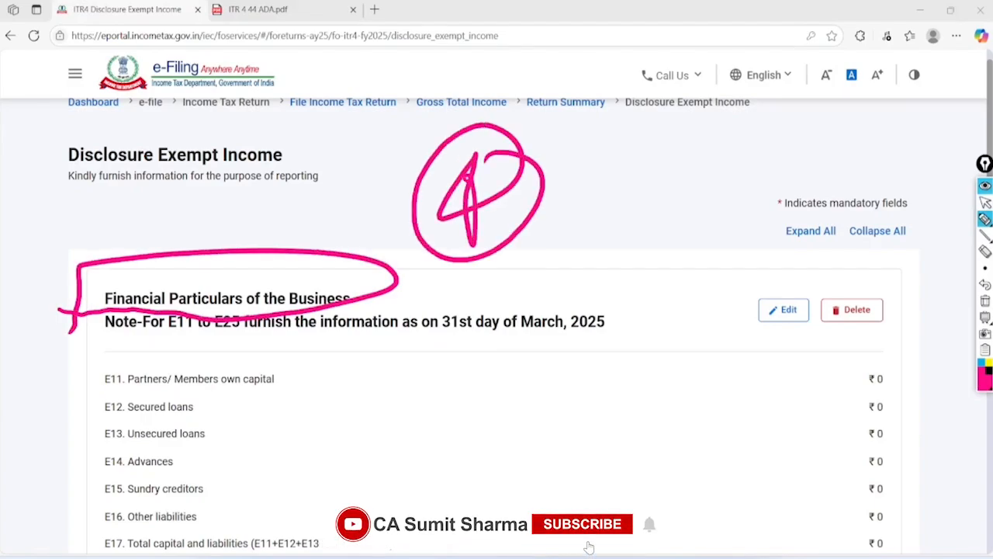
left_click_drag(448, 298, 537, 249)
left_click_drag(470, 309, 572, 266)
mouse_move(627, 166)
left_mouse_down()
mouse_move(638, 269)
mouse_move(650, 266)
left_mouse_up()
left_click_drag(721, 145, 695, 246)
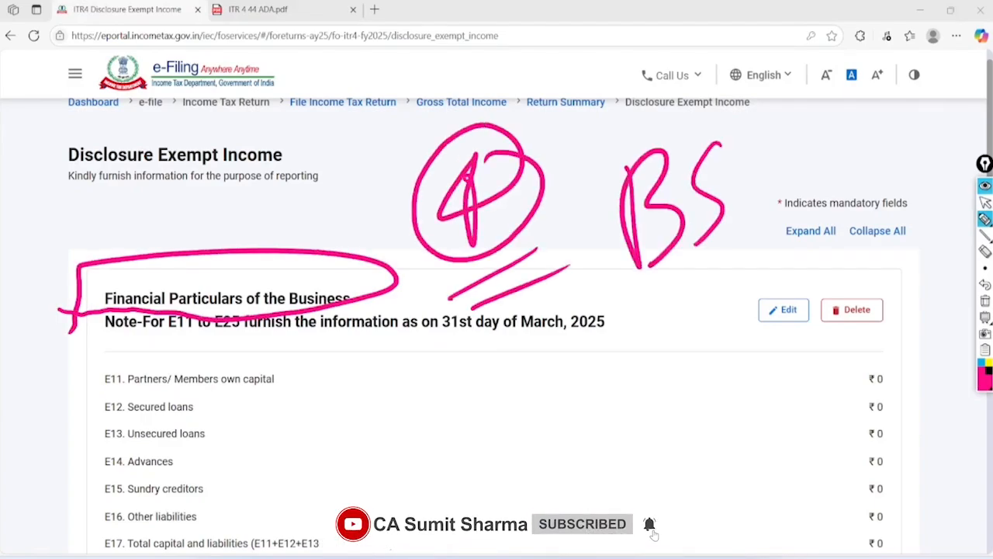
mouse_move(729, 104)
left_mouse_down()
mouse_move(780, 130)
mouse_move(693, 113)
left_mouse_up()
left_click_drag(543, 355, 661, 312)
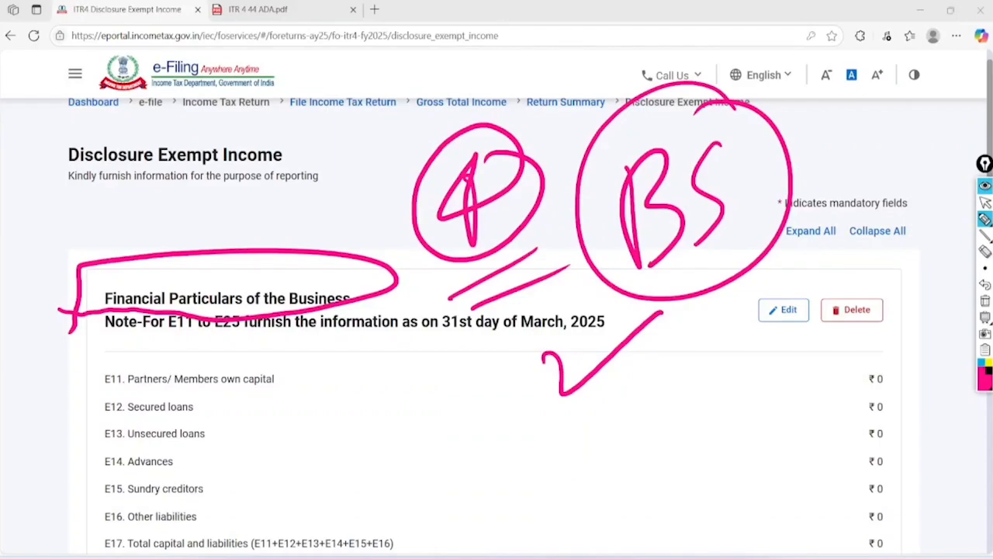
key("ctrl+shift+2")
left_click(784, 310)
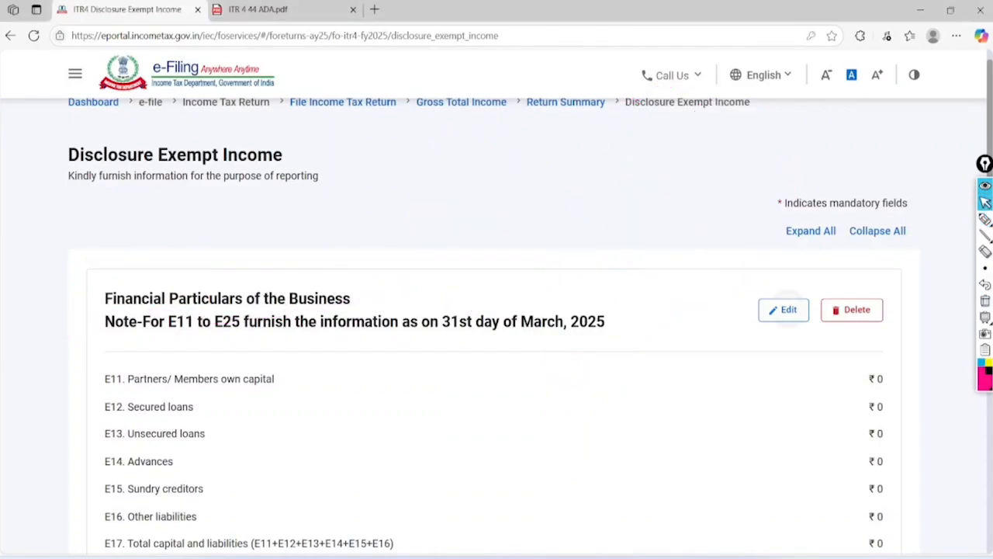
scroll(497, 341, "down", 2)
Review the empty liability fields and the E17 Total capital and liabilities value
scroll(497, 310, "down", 2)
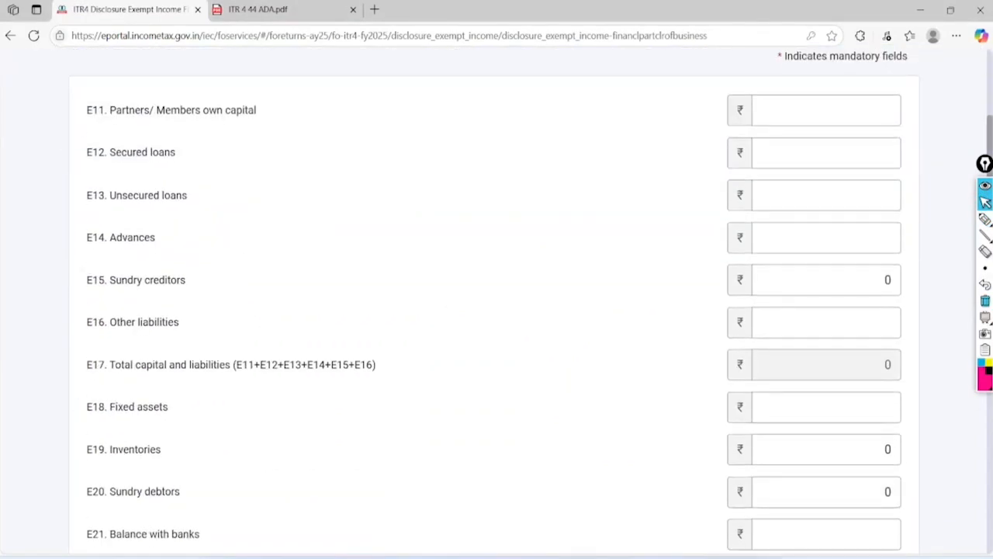
scroll(497, 310, "down", 1)
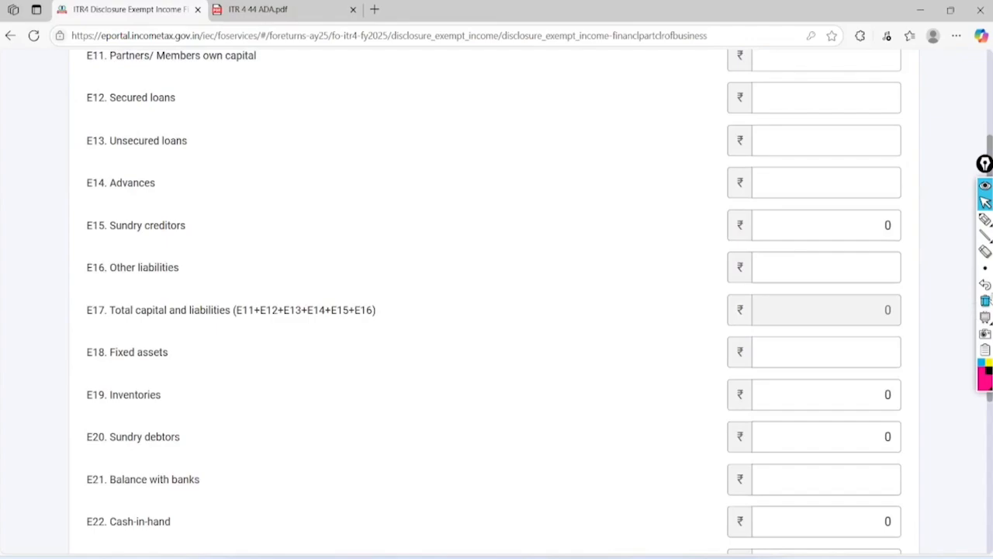
left_click(984, 220)
mouse_move(76, 324)
left_mouse_down()
mouse_move(191, 333)
mouse_move(381, 293)
mouse_move(78, 325)
mouse_move(82, 346)
left_mouse_up()
mouse_move(641, 298)
left_mouse_down()
mouse_move(665, 321)
mouse_move(762, 302)
left_mouse_up()
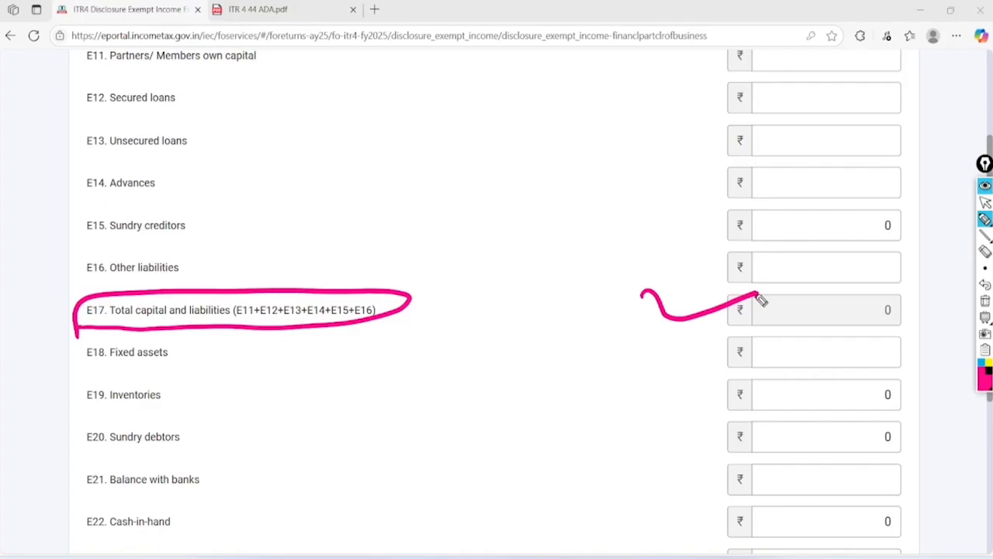
left_click(985, 203)
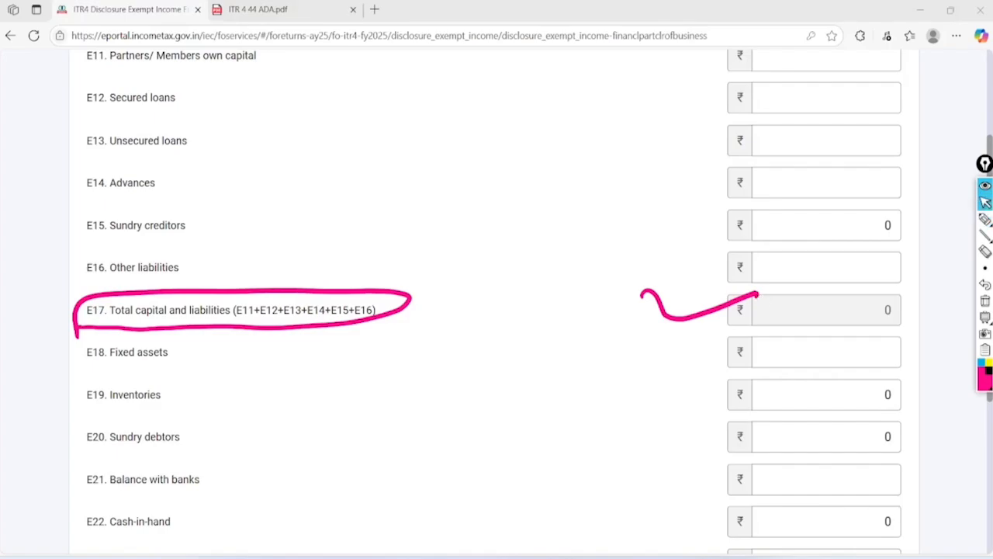
left_click(985, 301)
Compare the E25 Total assets value with the E17 total, both still 0
scroll(497, 303, "down", 4)
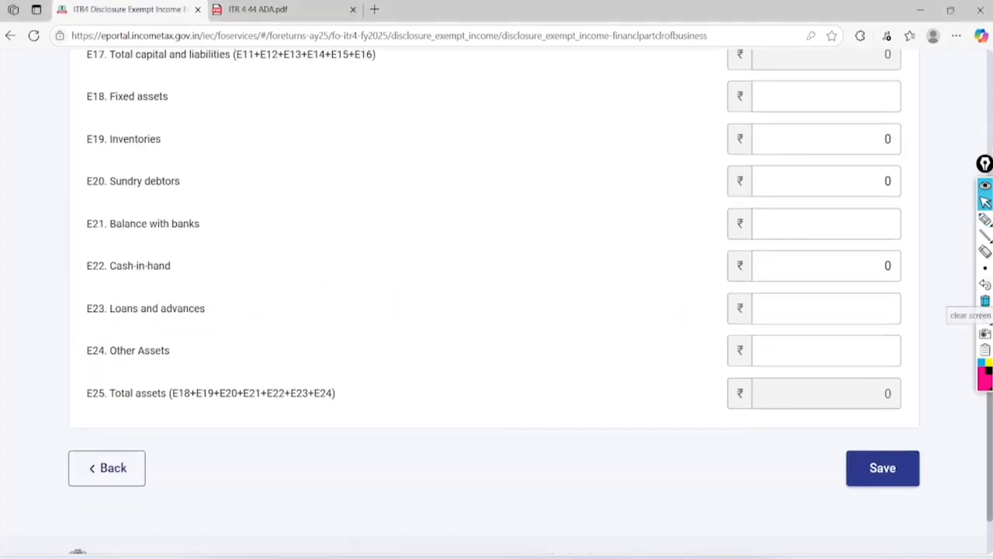
left_click(984, 220)
left_click_drag(167, 361, 219, 362)
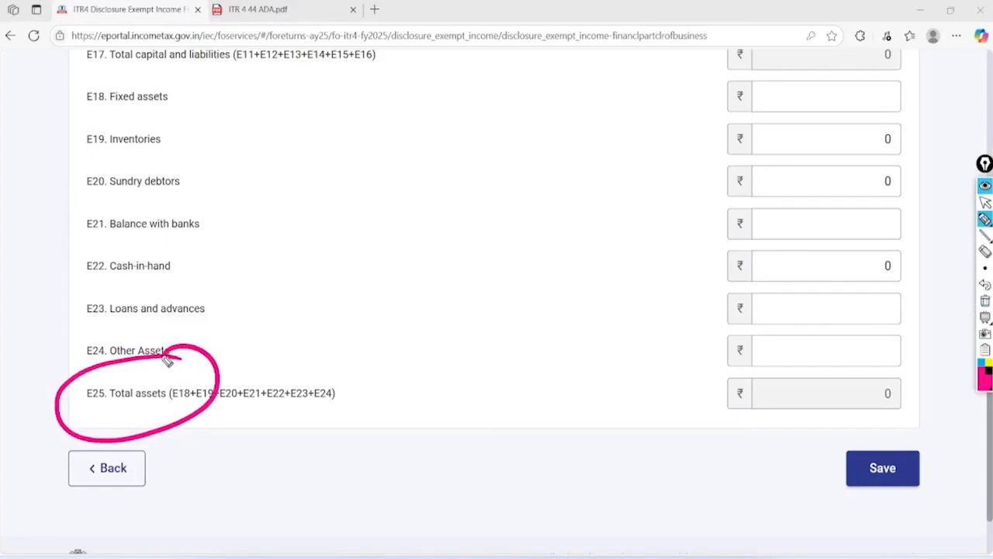
mouse_move(887, 395)
left_mouse_down()
mouse_move(877, 362)
mouse_move(845, 361)
left_mouse_up()
mouse_move(876, 35)
left_mouse_down()
mouse_move(799, 46)
mouse_move(823, 60)
left_mouse_up()
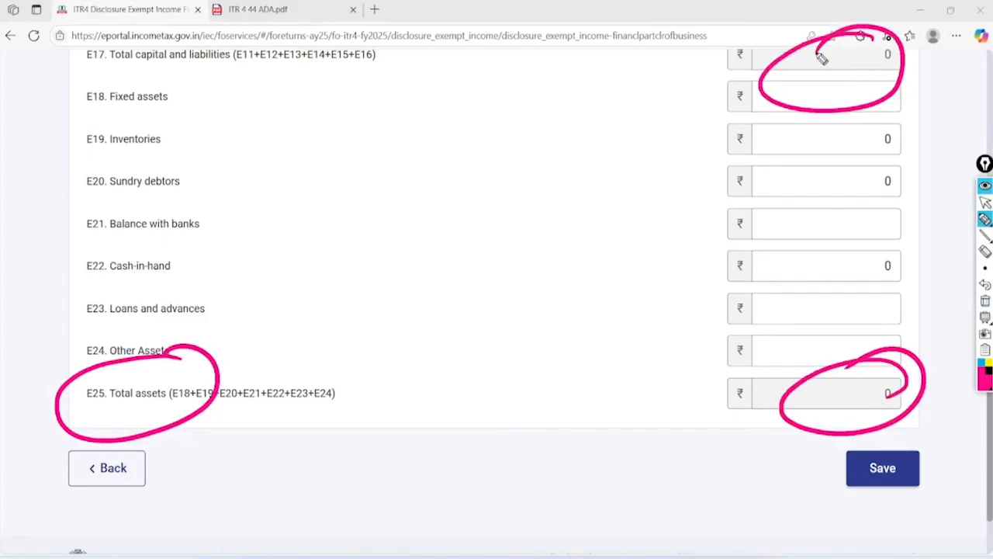
left_click(985, 201)
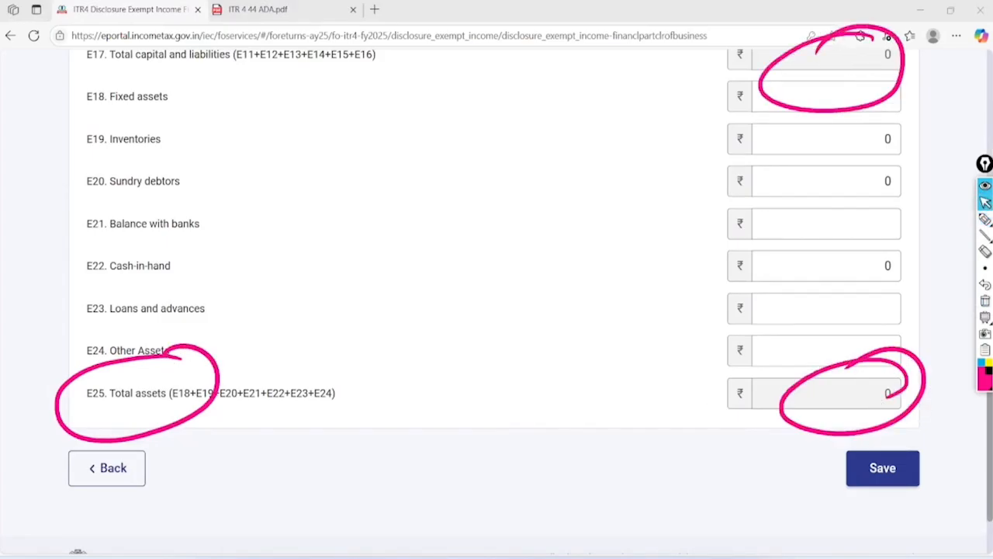
left_click(985, 300)
Select the E24 Other Assets field and switch to the ITR 4 44 ADA.pdf balance sheet
left_click(765, 342)
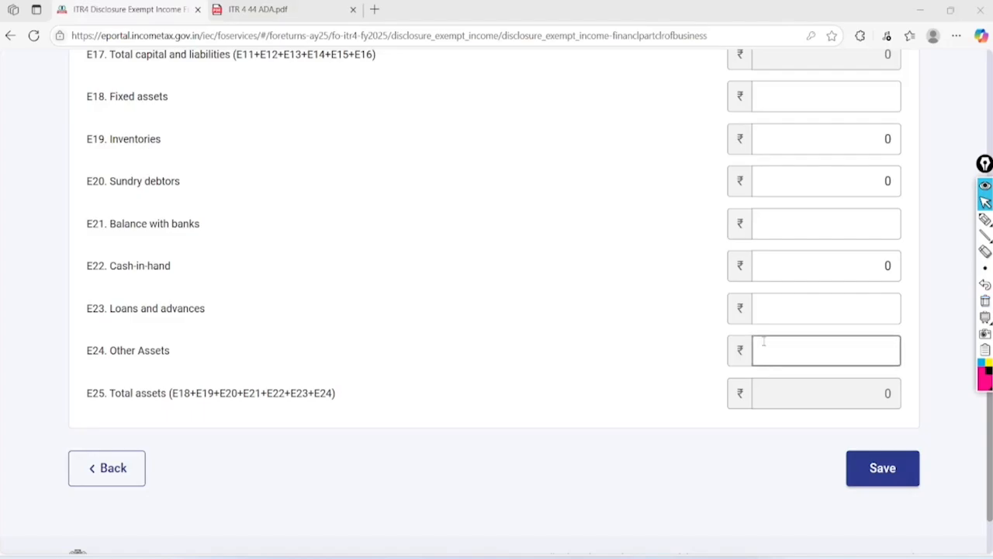
key("ctrl+Tab")
scroll(502, 317, "down", 3)
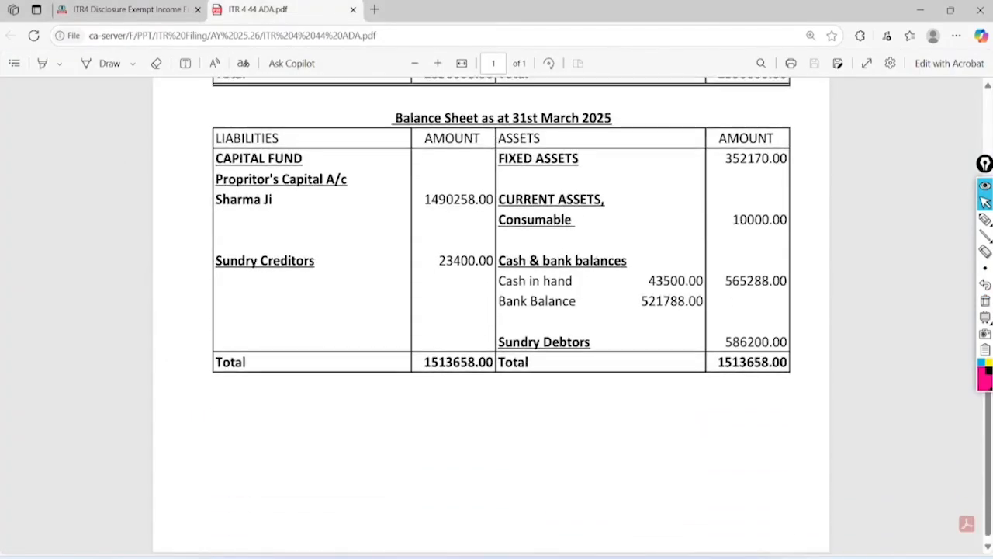
Check capital 1490258.00, creditors 23400.00, fixed assets 352170.00 and both totals of 1513658.00
left_click(985, 220)
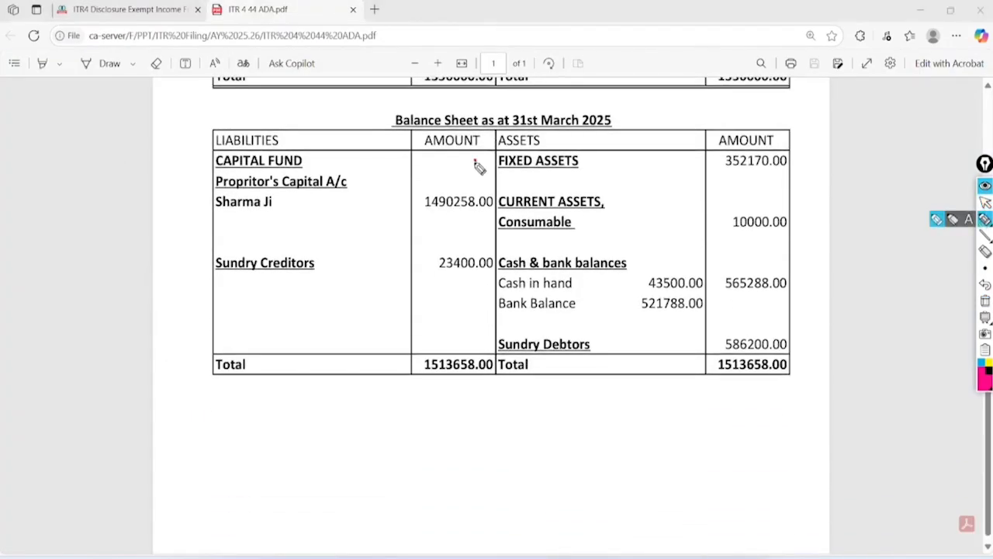
mouse_move(474, 162)
left_mouse_down()
mouse_move(492, 184)
mouse_move(465, 160)
left_mouse_up()
left_click_drag(471, 237, 457, 264)
mouse_move(802, 138)
left_mouse_down()
mouse_move(734, 132)
mouse_move(776, 211)
mouse_move(747, 208)
mouse_move(743, 240)
mouse_move(757, 258)
mouse_move(780, 247)
left_mouse_up()
left_click_drag(783, 310, 765, 317)
mouse_move(387, 375)
left_mouse_down()
mouse_move(394, 390)
mouse_move(481, 386)
left_mouse_up()
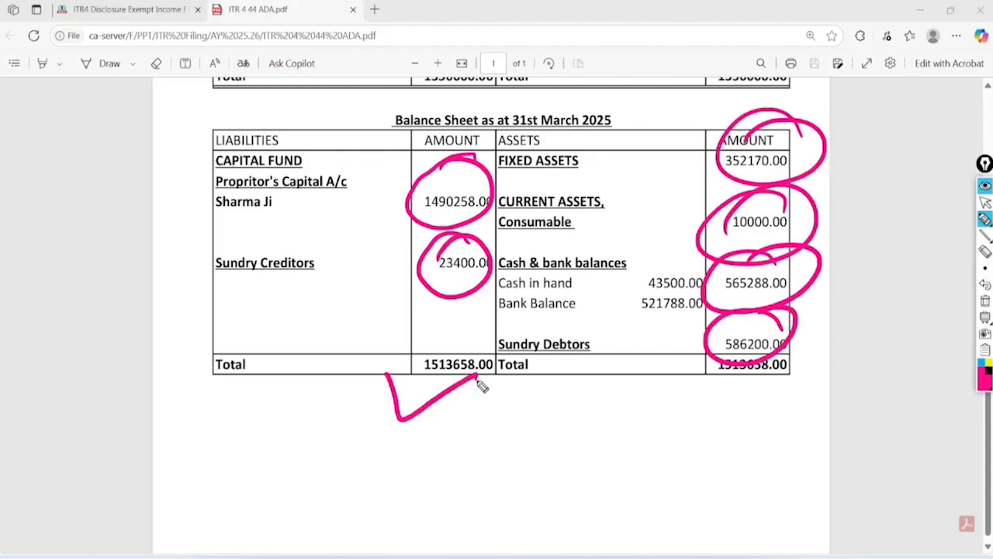
left_click_drag(693, 369, 812, 369)
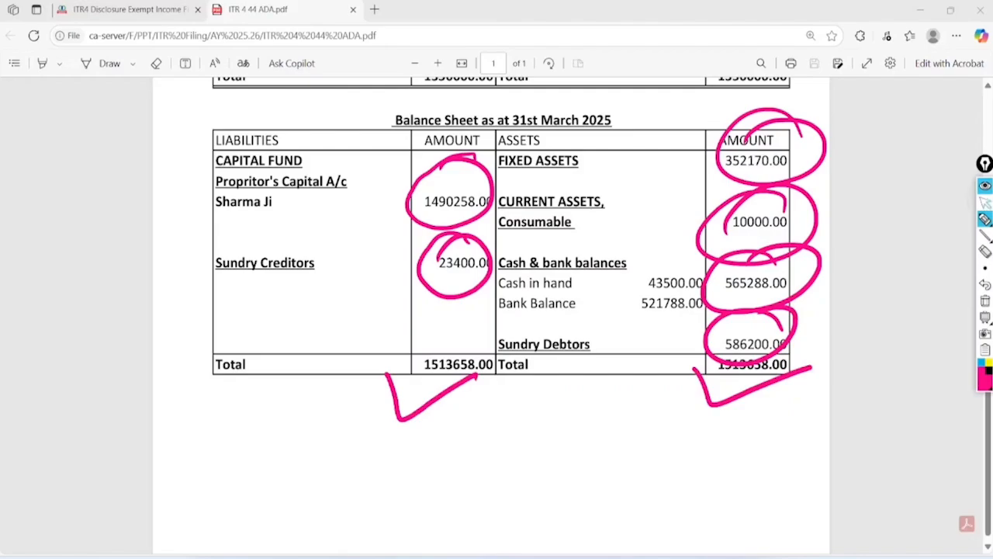
left_click(986, 203)
left_click(986, 300)
left_click(130, 10)
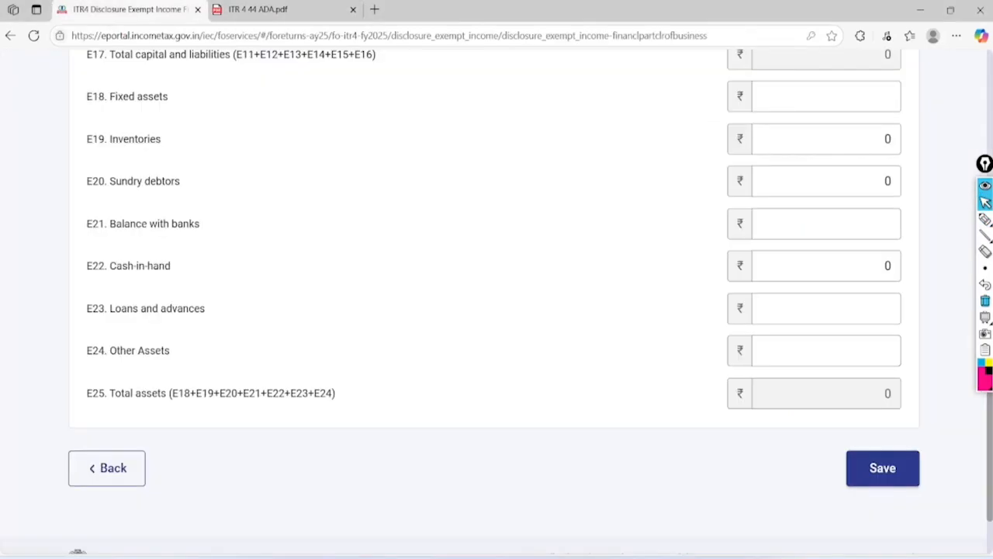
scroll(496, 310, "up", 3)
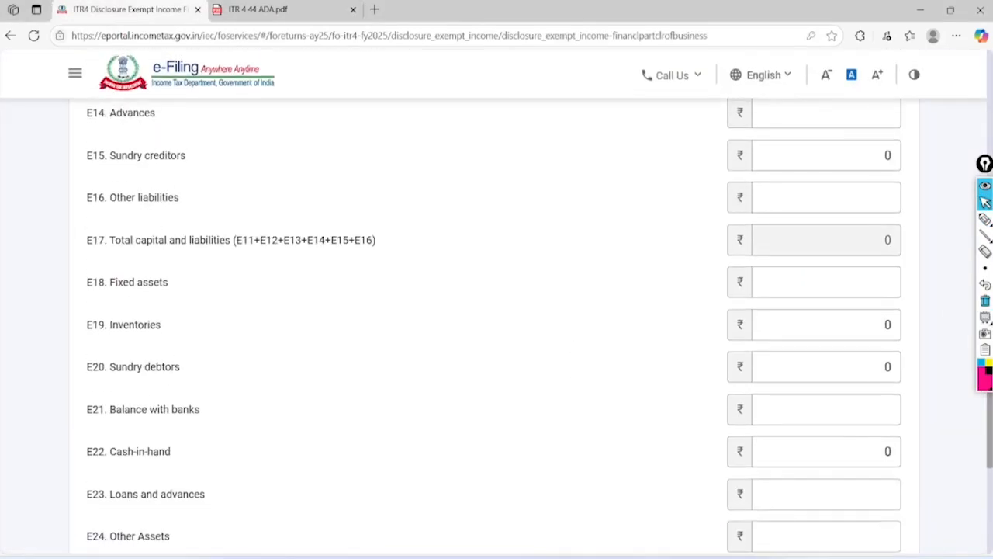
scroll(497, 310, "up", 3)
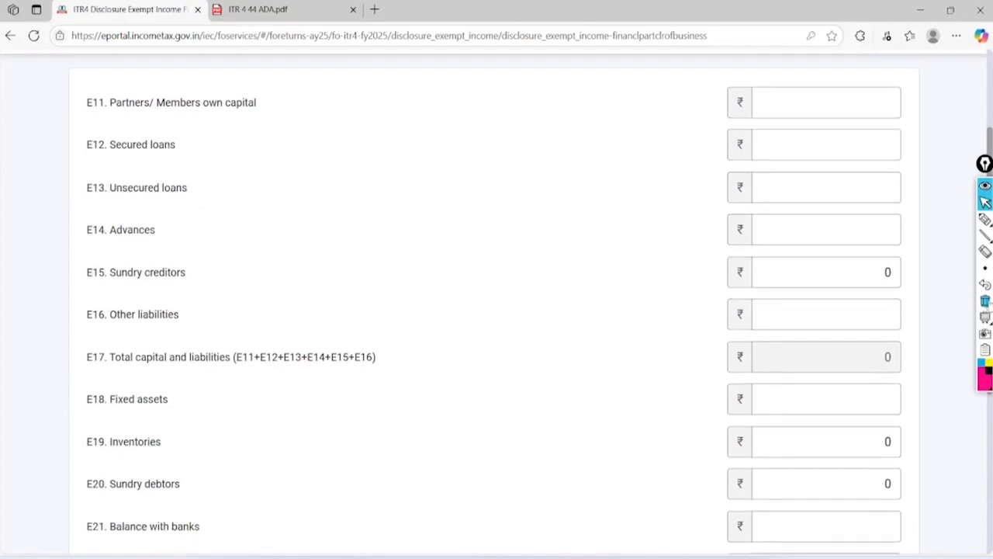
left_click(986, 218)
mouse_move(905, 247)
left_mouse_down()
mouse_move(854, 295)
mouse_move(906, 229)
mouse_move(870, 229)
left_mouse_up()
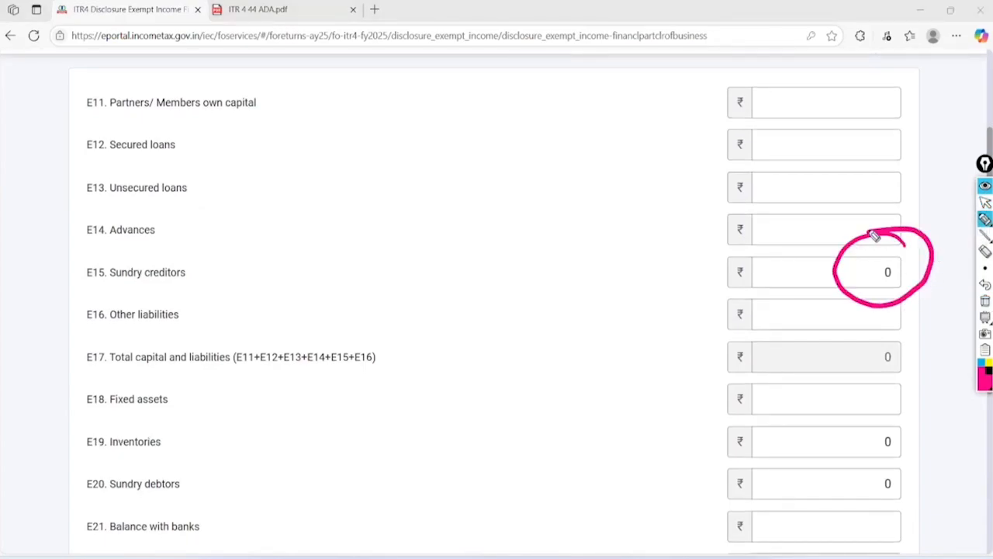
mouse_move(905, 413)
left_mouse_down()
mouse_move(913, 427)
mouse_move(942, 414)
mouse_move(869, 397)
left_mouse_up()
mouse_move(896, 454)
left_mouse_down()
mouse_move(934, 501)
mouse_move(914, 462)
left_mouse_up()
left_click(986, 300)
scroll(497, 310, "down", 5)
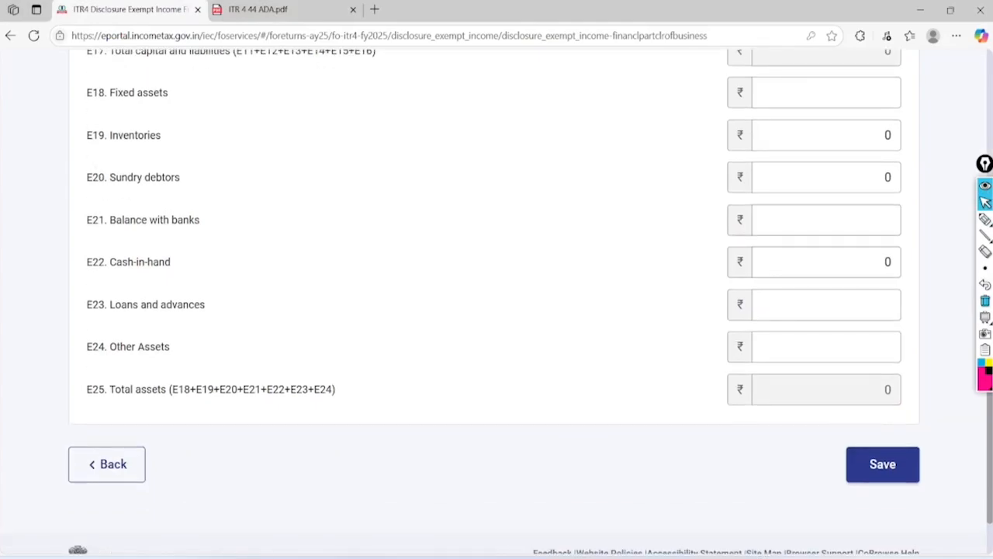
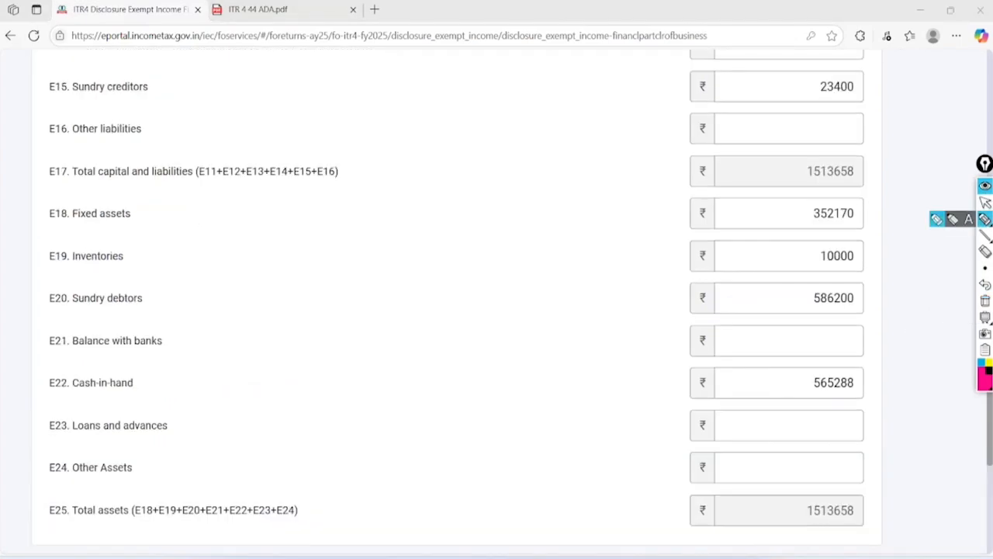
Mark the E17 and E25 totals of 1513658 as matching and annotate the asset rows
mouse_move(871, 141)
left_mouse_down()
mouse_move(825, 202)
mouse_move(838, 136)
left_mouse_up()
mouse_move(876, 482)
left_mouse_down()
mouse_move(852, 547)
mouse_move(873, 470)
left_mouse_up()
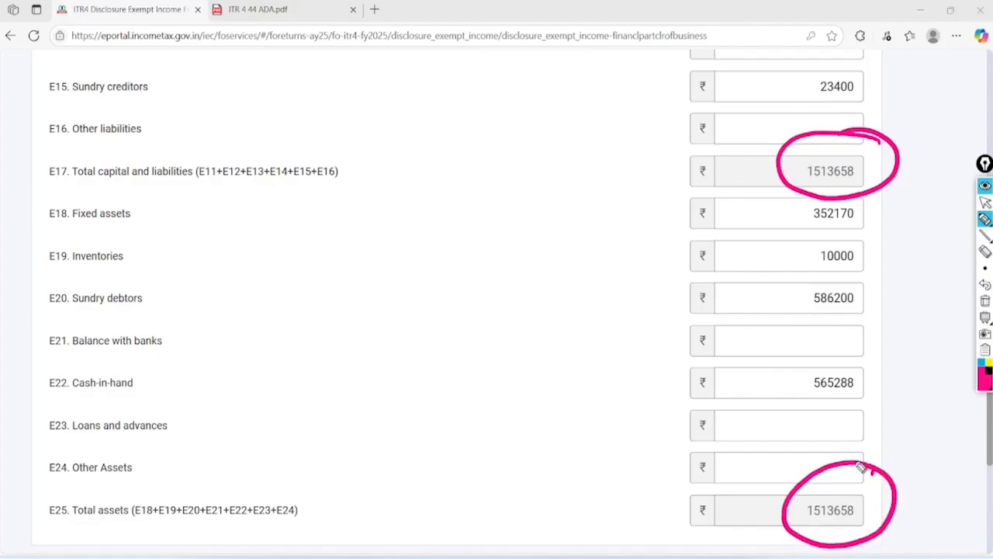
mouse_move(654, 497)
left_mouse_down()
mouse_move(727, 507)
mouse_move(768, 487)
left_mouse_up()
left_click_drag(648, 159, 808, 143)
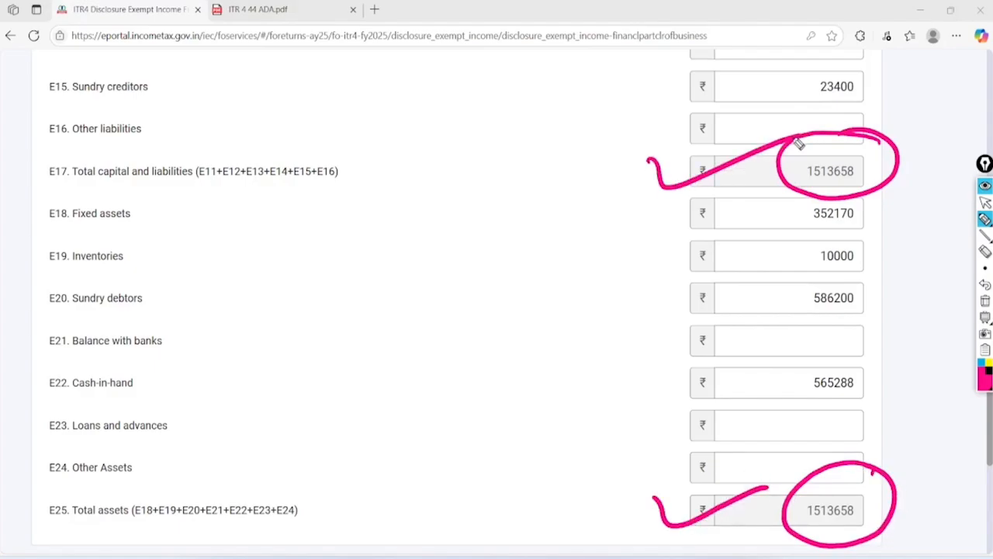
left_click_drag(584, 267, 540, 345)
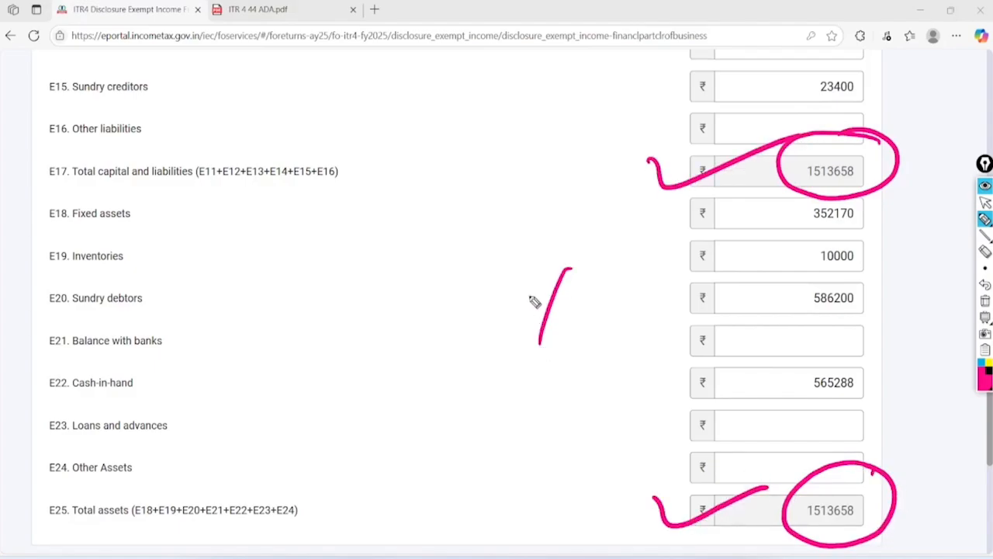
left_click_drag(536, 271, 586, 325)
left_click_drag(616, 252, 599, 306)
left_click_drag(578, 272, 640, 318)
left_click_drag(640, 312, 539, 353)
left_click_drag(632, 342, 567, 371)
left_click_drag(648, 249, 537, 225)
left_click_drag(605, 233, 648, 247)
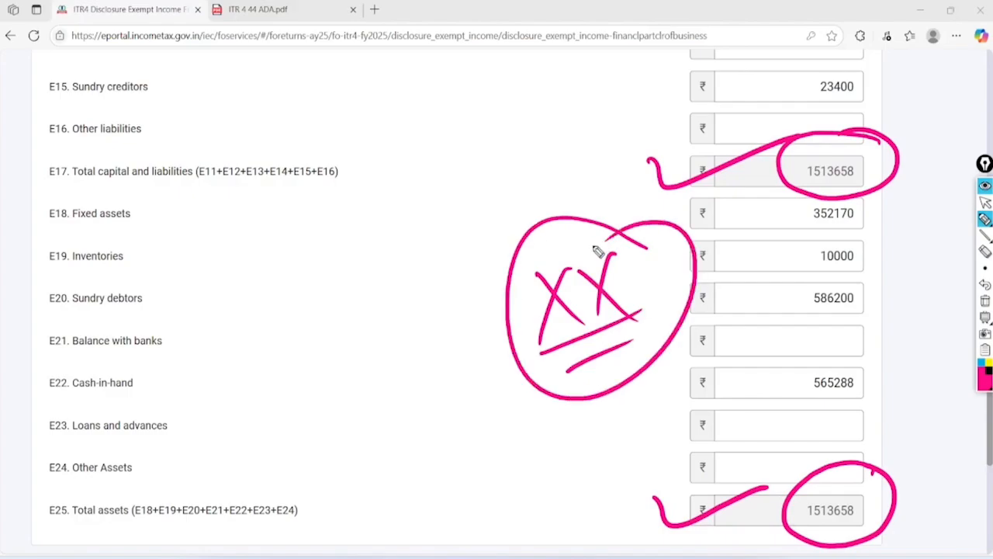
Finish annotating rows E15–E24, then save the balance sheet figures
mouse_move(372, 112)
left_mouse_down()
mouse_move(391, 232)
mouse_move(431, 118)
left_mouse_up()
mouse_move(402, 58)
left_mouse_down()
mouse_move(464, 177)
mouse_move(371, 86)
left_mouse_up()
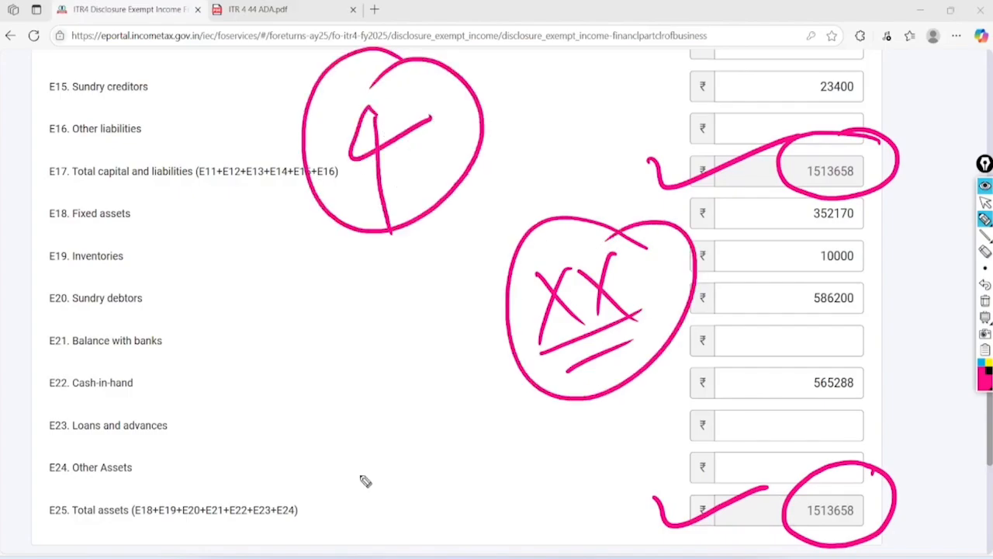
mouse_move(281, 291)
left_mouse_down()
mouse_move(310, 280)
mouse_move(258, 299)
left_mouse_up()
mouse_move(336, 349)
left_mouse_down()
mouse_move(393, 366)
mouse_move(333, 361)
left_mouse_up()
mouse_move(404, 396)
left_mouse_down()
mouse_move(455, 438)
mouse_move(398, 398)
left_mouse_up()
mouse_move(467, 447)
left_mouse_down()
mouse_move(528, 466)
mouse_move(460, 464)
left_mouse_up()
left_click(985, 201)
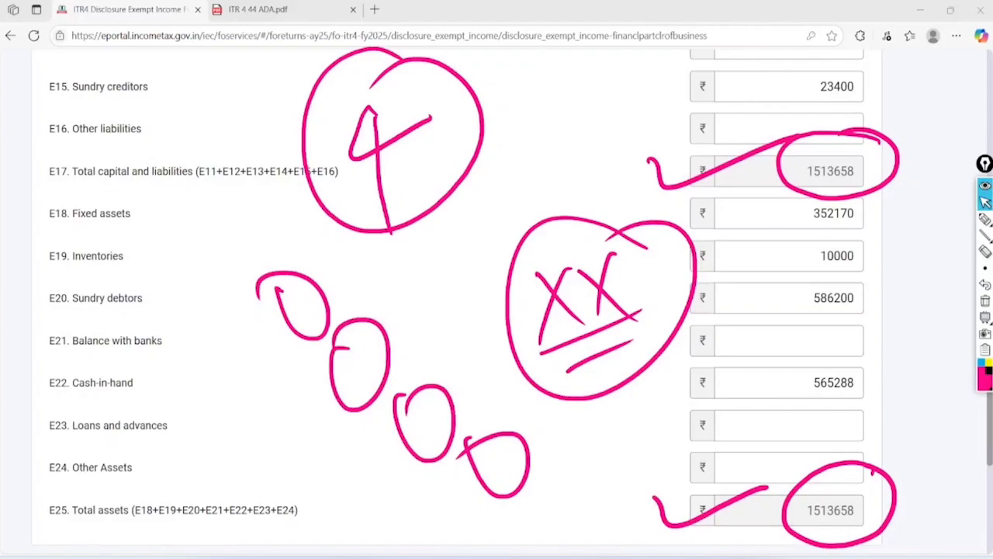
scroll(497, 303, "down", 5)
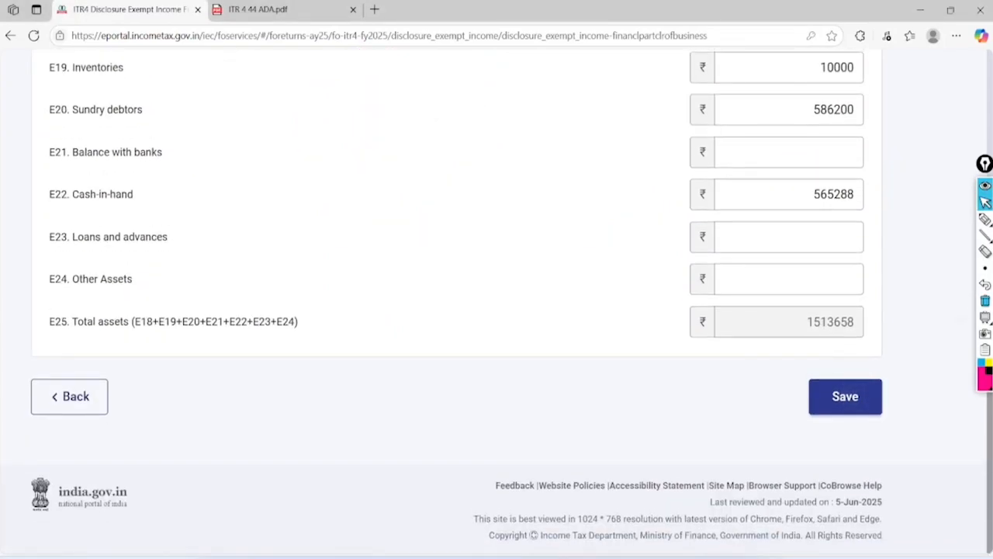
left_click(845, 397)
Leave the GST turnover breakup empty and confirm Disclosure Exempt Income at ₹0
scroll(496, 303, "up", 6)
scroll(497, 302, "down", 4)
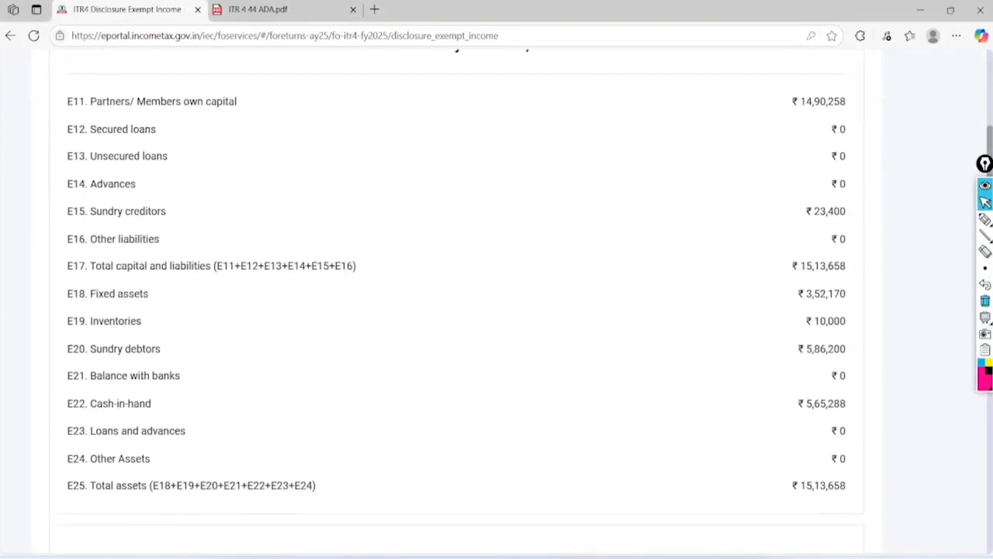
scroll(497, 303, "down", 4)
left_click(147, 240)
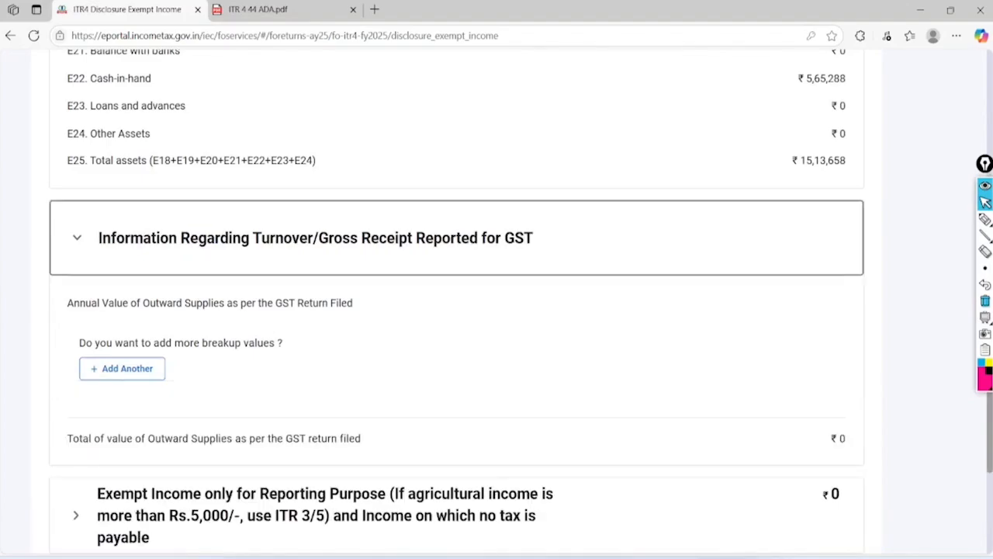
left_click(121, 368)
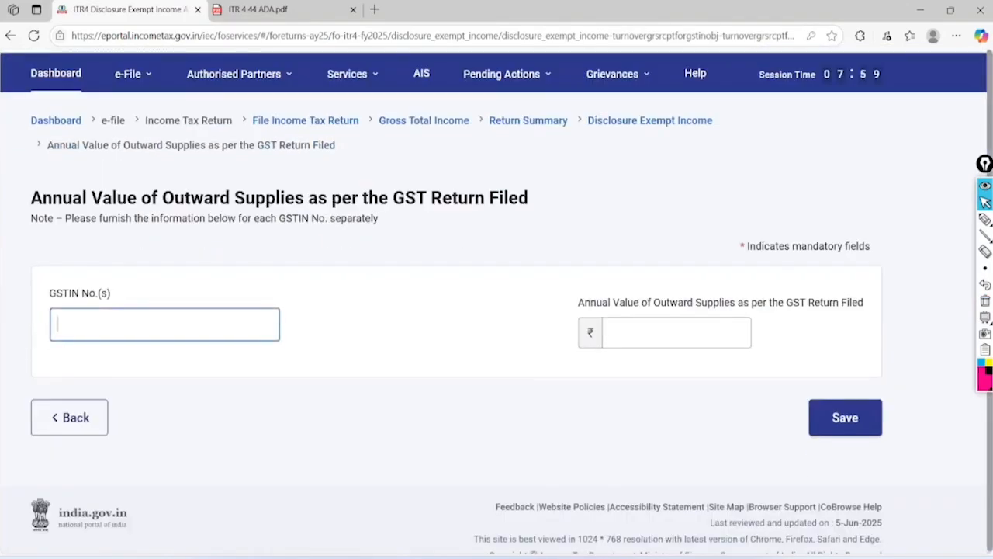
left_click(677, 332)
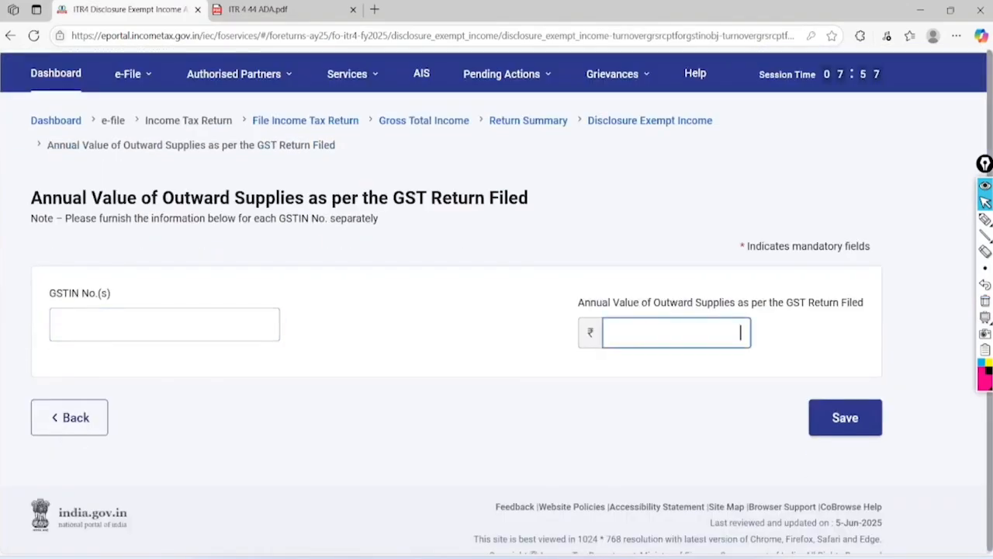
left_click(69, 418)
scroll(456, 310, "down", 9)
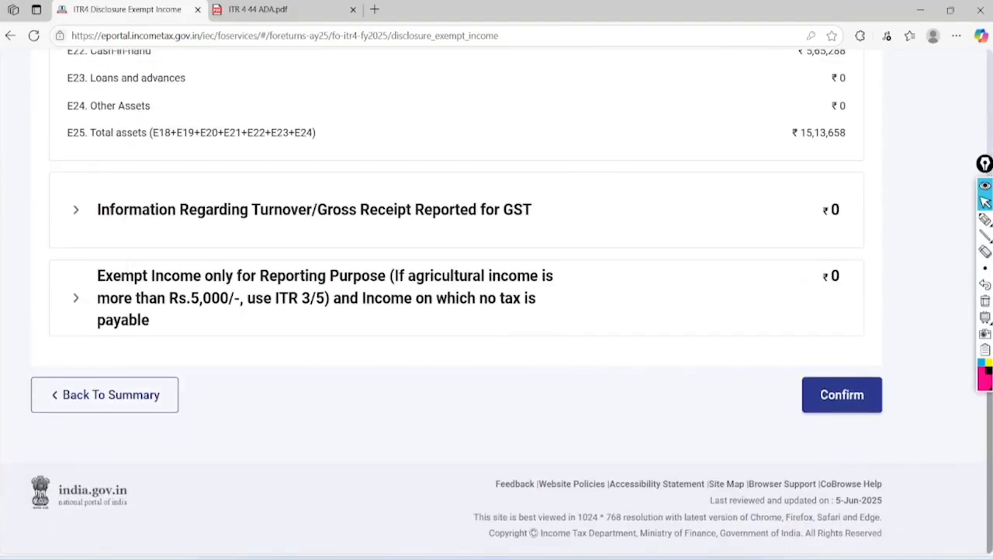
scroll(863, 396, "down", 2)
left_click(865, 396)
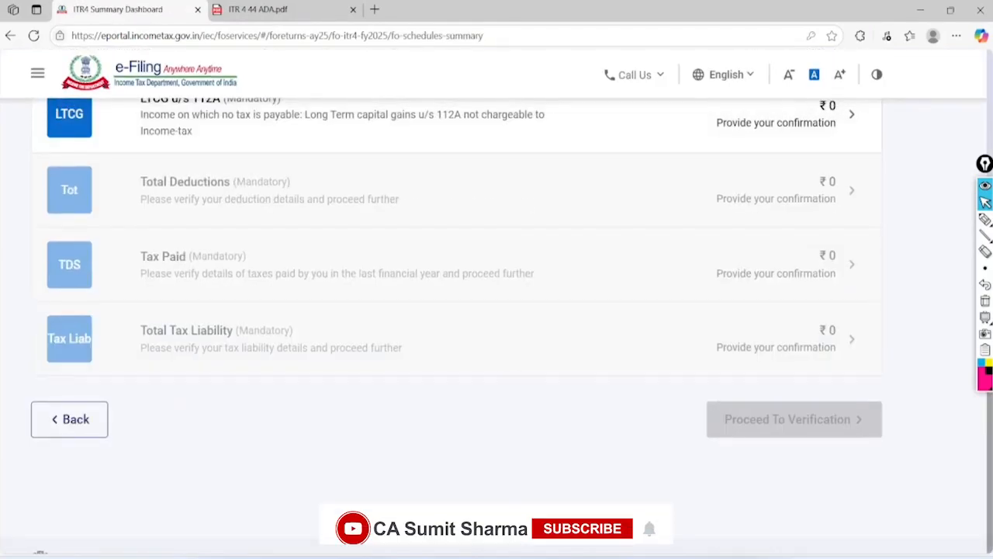
Confirm the LTCG u/s 112A schedule with empty sale consideration and acquisition cost
scroll(458, 310, "up", 2)
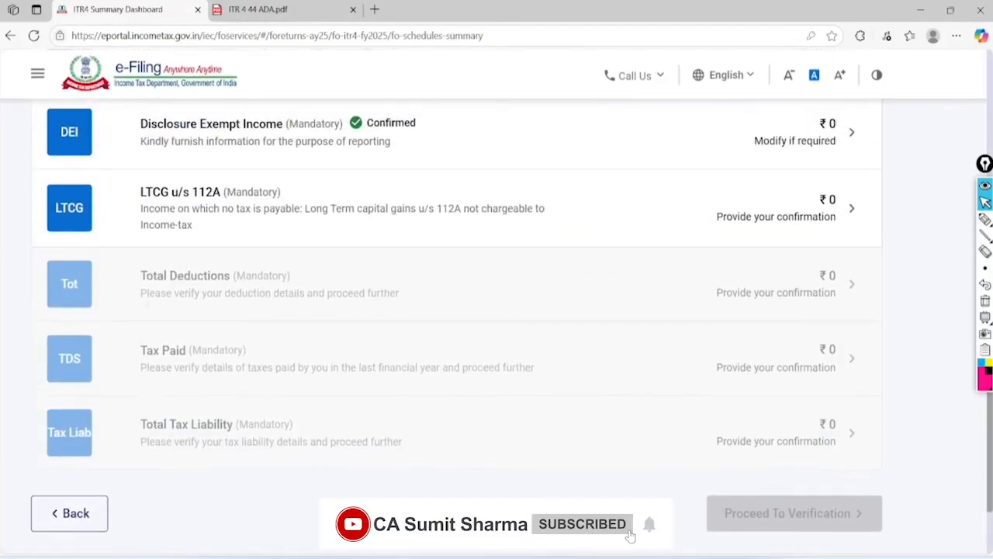
left_click(161, 220)
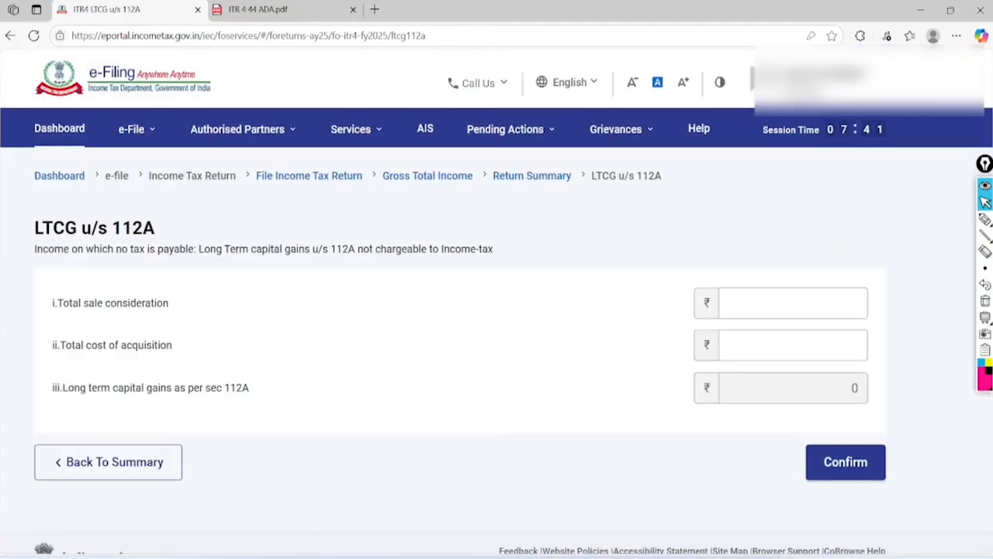
left_click(793, 304)
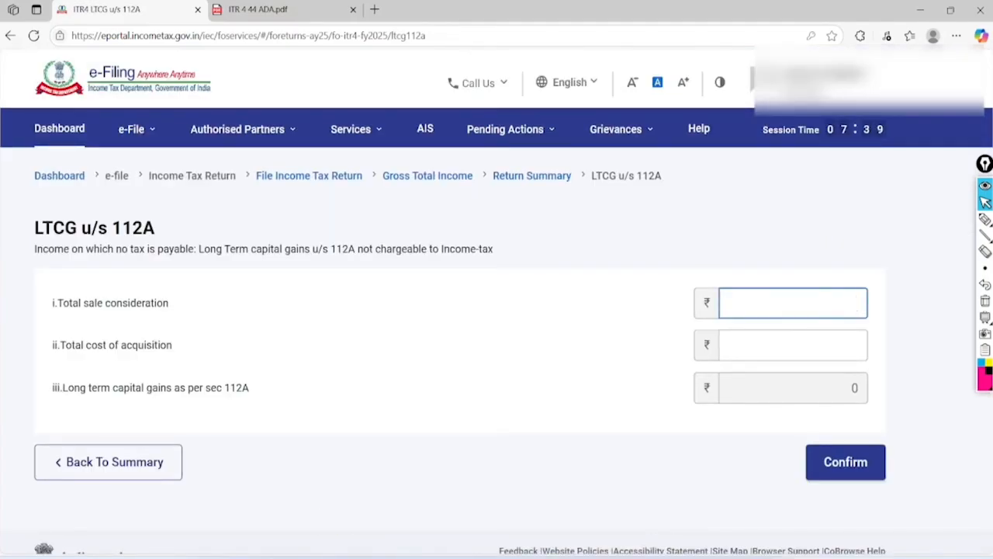
left_click(794, 345)
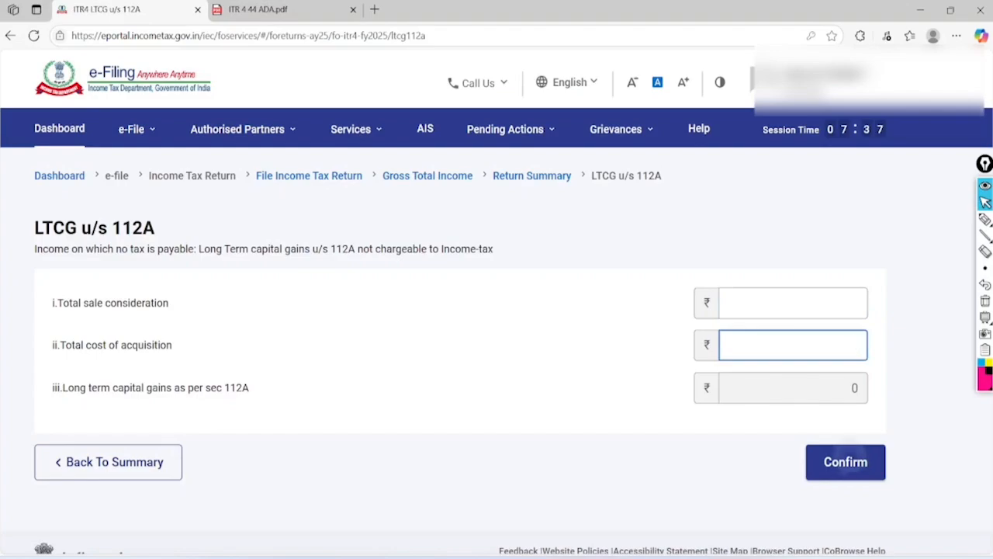
left_click(848, 462)
Confirm the Total Deductions schedule at ₹0
scroll(496, 326, "down", 6)
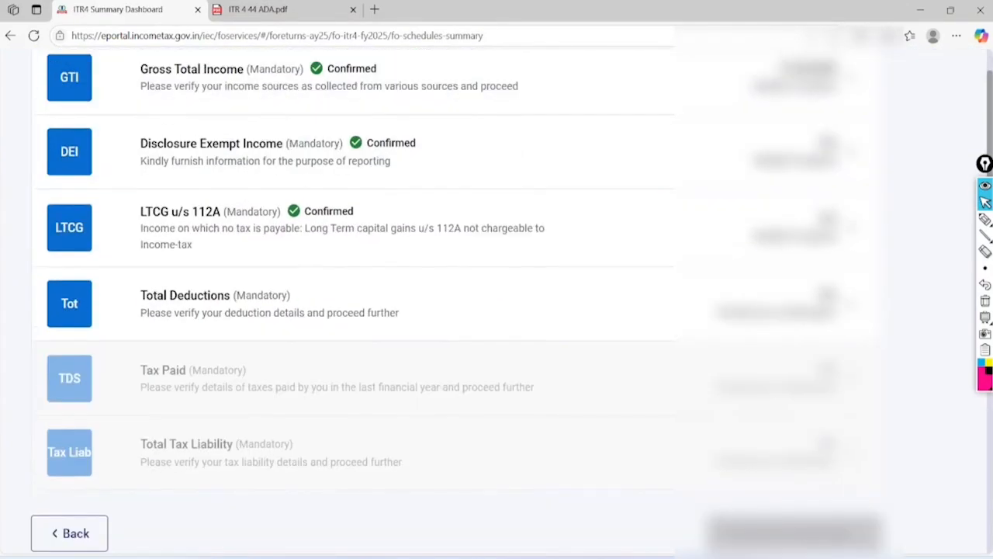
left_click(194, 295)
scroll(497, 311, "down", 2)
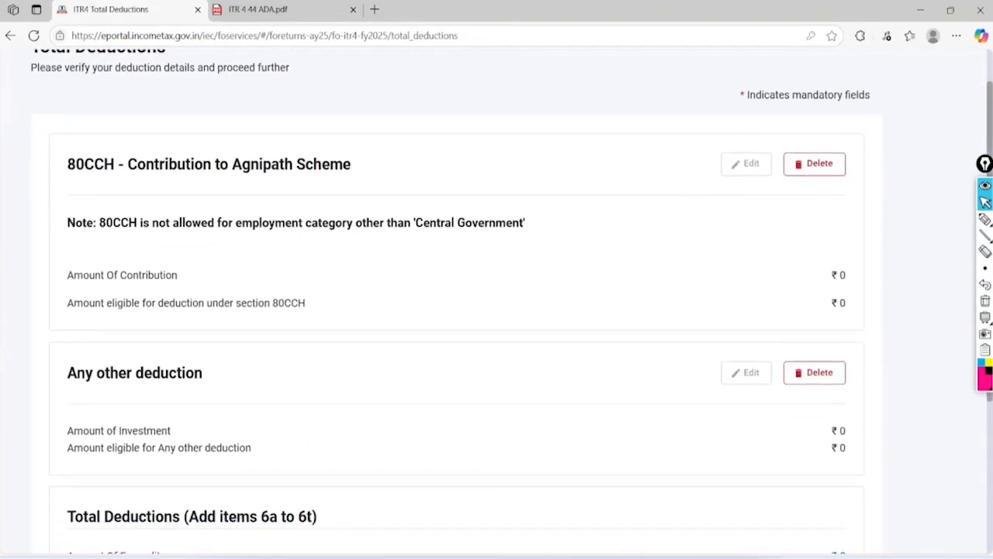
scroll(497, 310, "down", 3)
scroll(496, 310, "up", 1)
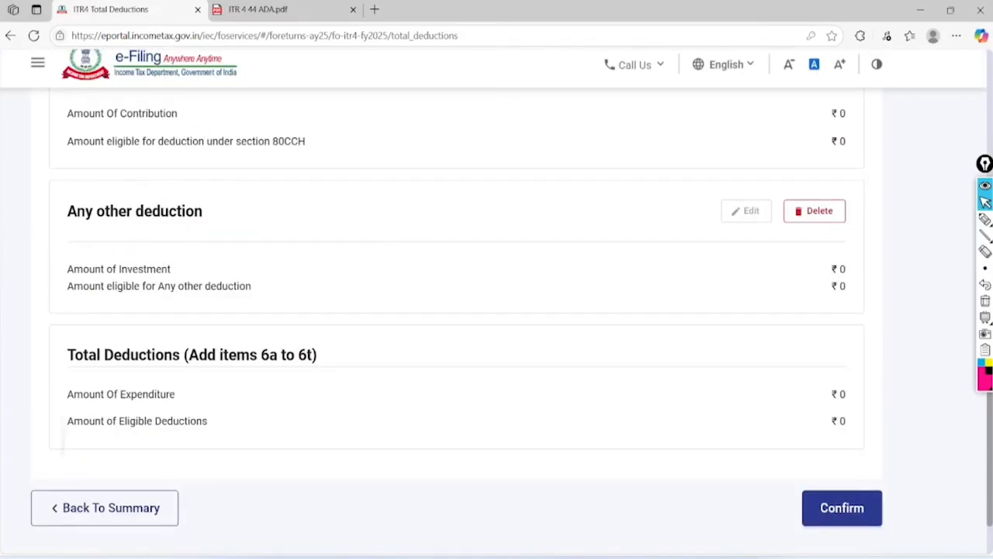
scroll(497, 310, "down", 3)
left_click(843, 393)
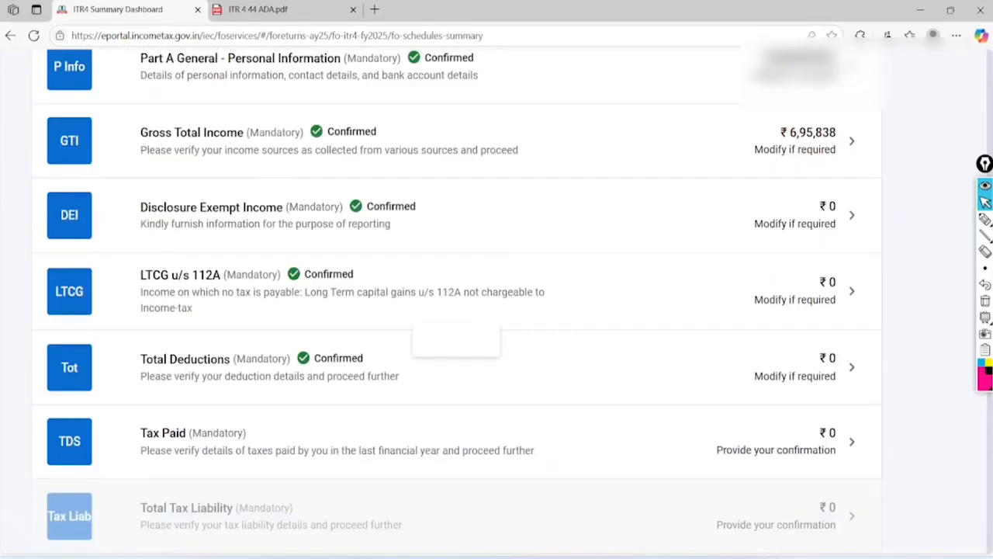
Open the Tax Paid schedule and mark the TDS2 and TCS sections
left_click(846, 401)
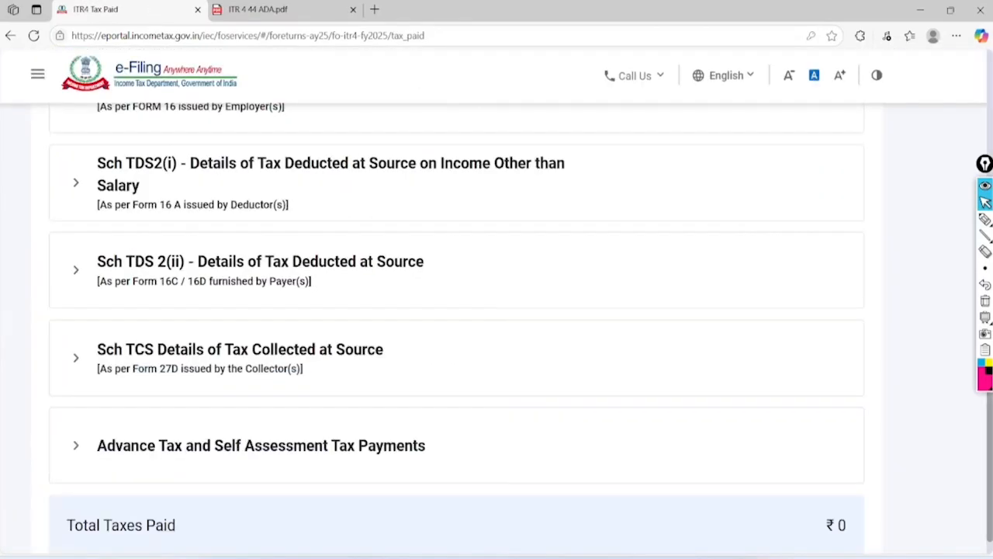
scroll(497, 311, "down", 2)
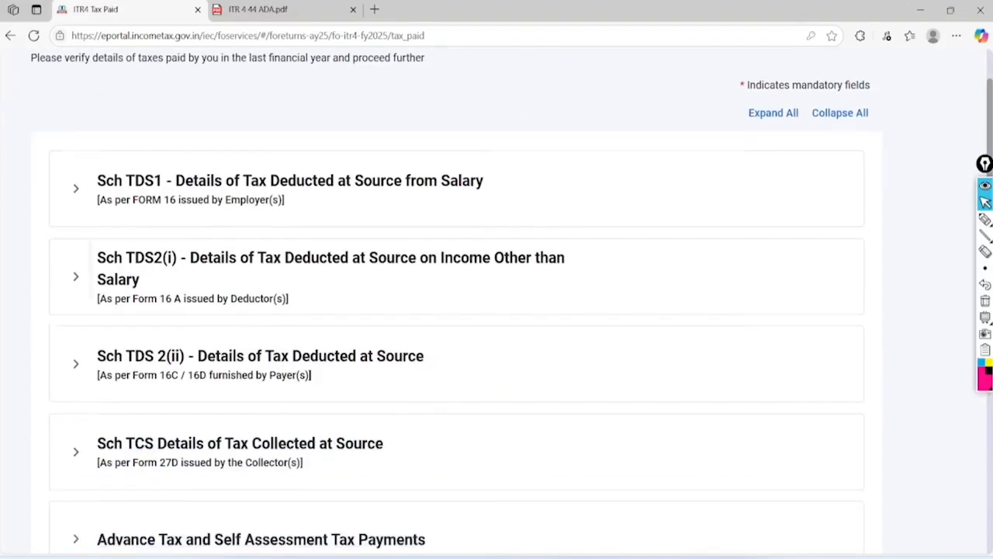
left_click(985, 219)
left_click_drag(465, 89, 465, 93)
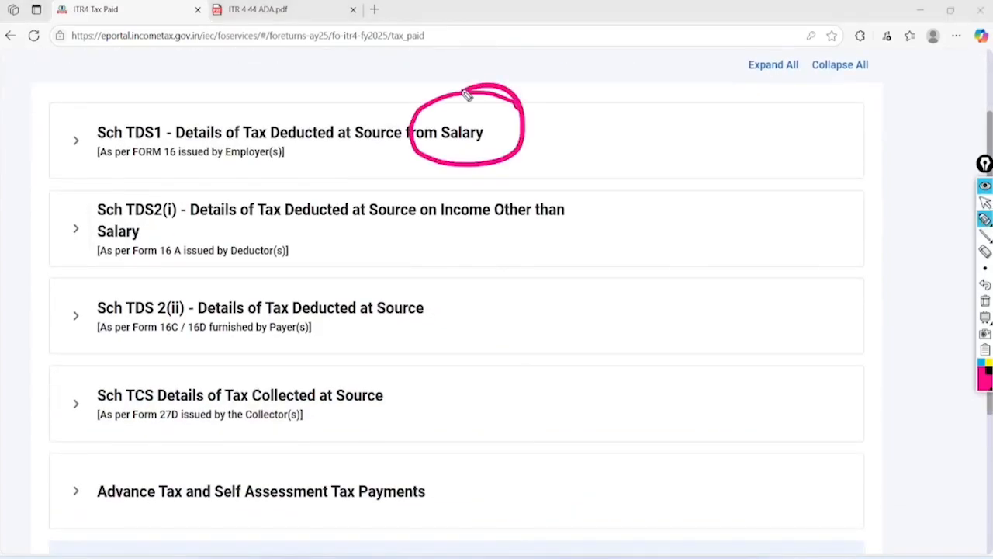
mouse_move(568, 189)
left_mouse_down()
mouse_move(505, 258)
mouse_move(509, 179)
left_mouse_up()
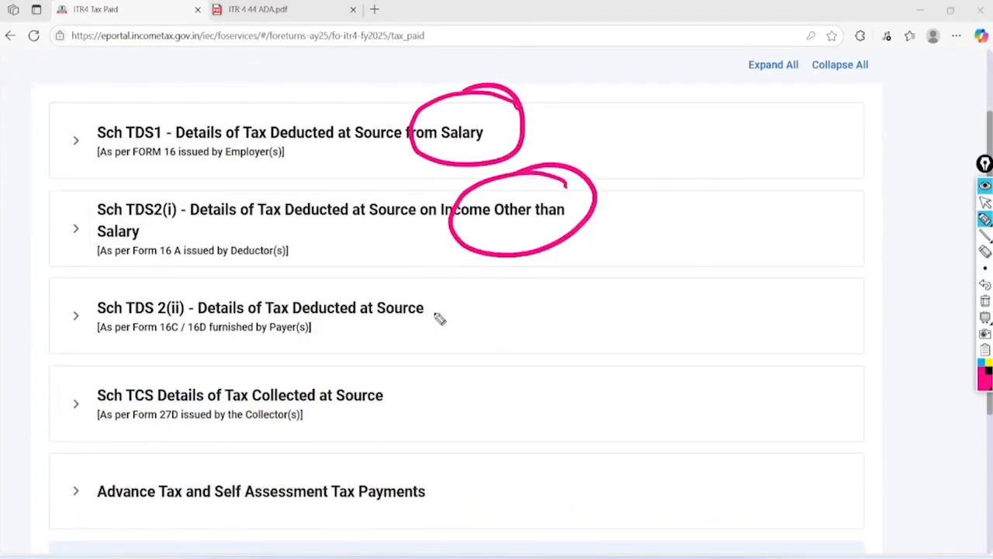
mouse_move(236, 289)
left_mouse_down()
mouse_move(212, 362)
mouse_move(233, 274)
left_mouse_up()
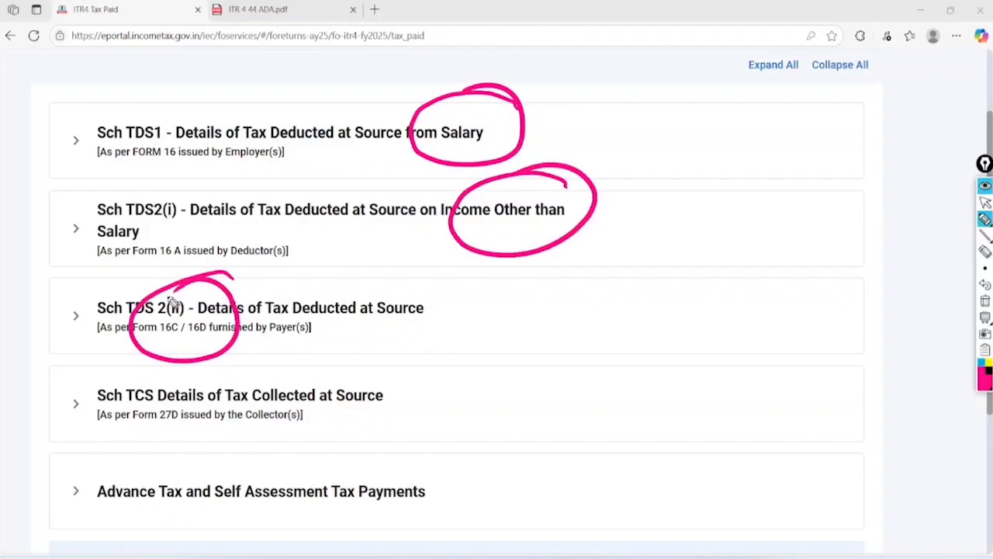
mouse_move(417, 375)
left_mouse_down()
mouse_move(416, 386)
mouse_move(543, 350)
left_mouse_up()
left_click_drag(483, 357, 482, 431)
mouse_move(536, 360)
left_mouse_down()
mouse_move(509, 390)
mouse_move(551, 410)
left_mouse_up()
mouse_move(586, 340)
left_mouse_down()
mouse_move(598, 388)
mouse_move(567, 416)
left_mouse_up()
Mark Advance Tax and Self Assessment, clear the marks, and expand TDS1 salary details
mouse_move(161, 446)
left_mouse_down()
mouse_move(138, 442)
mouse_move(111, 472)
left_mouse_up()
mouse_move(339, 423)
left_mouse_down()
mouse_move(260, 518)
mouse_move(289, 440)
left_mouse_up()
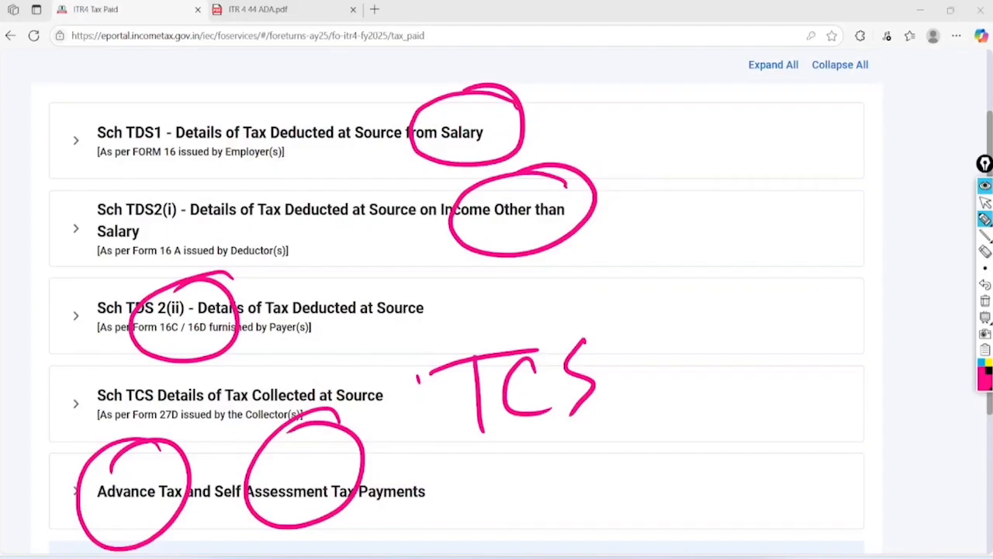
left_click(986, 202)
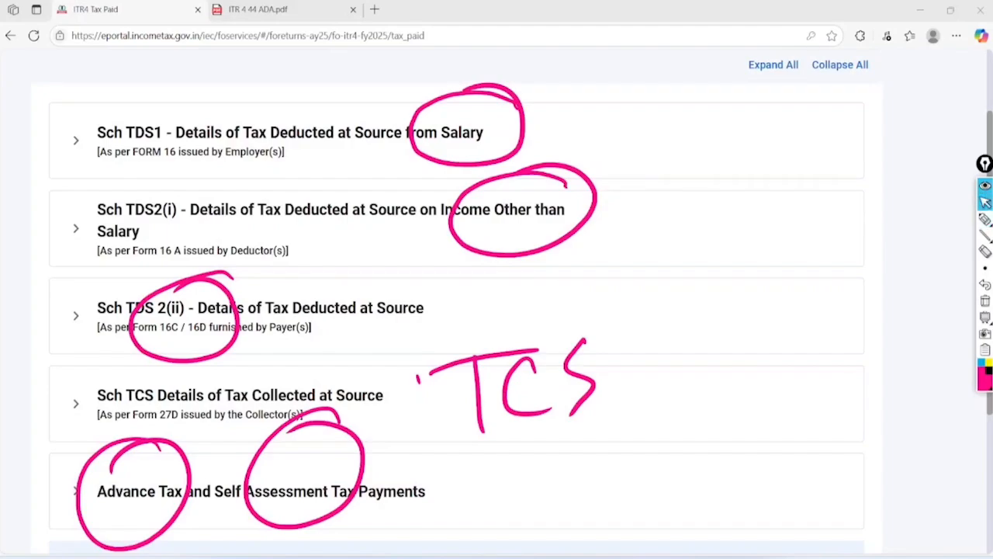
left_click(986, 301)
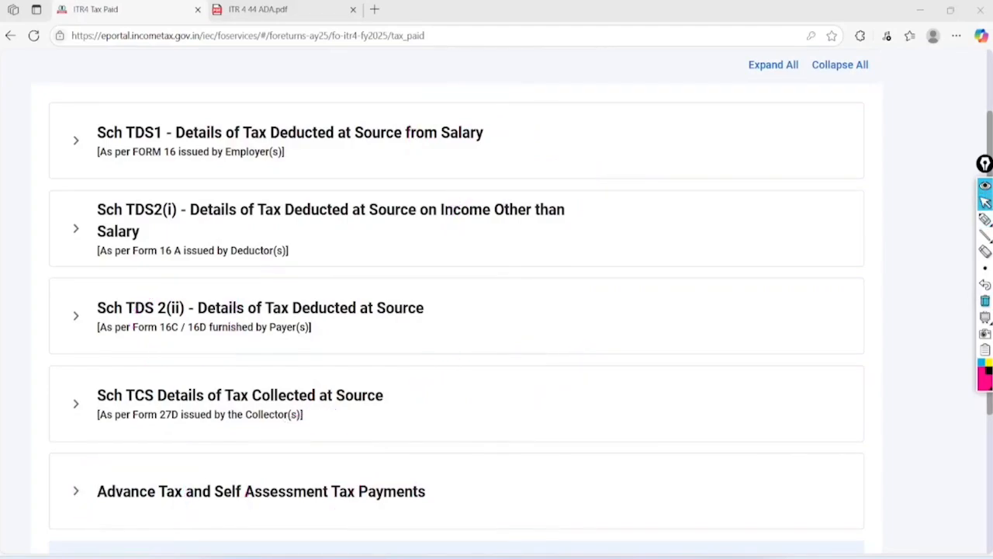
left_click(142, 153)
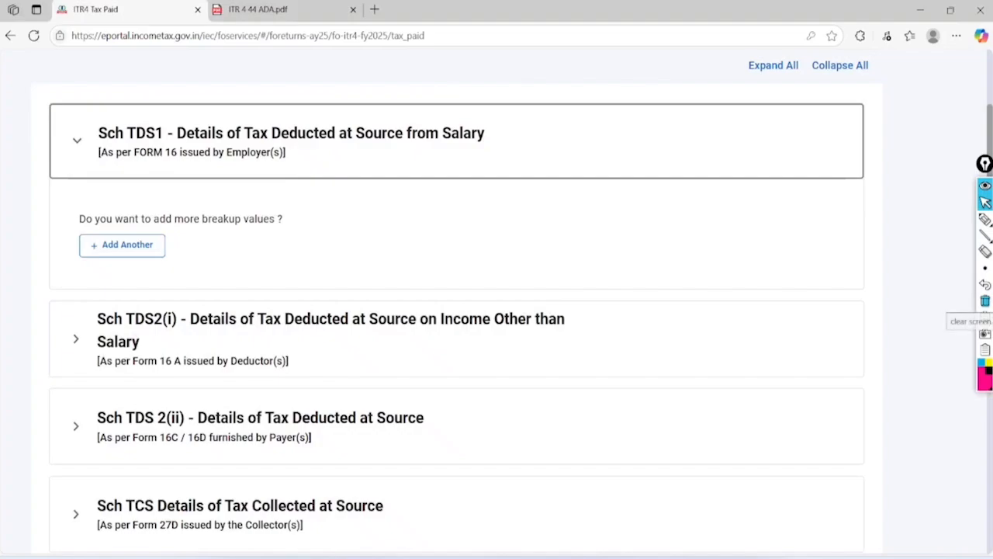
scroll(497, 311, "down", 5)
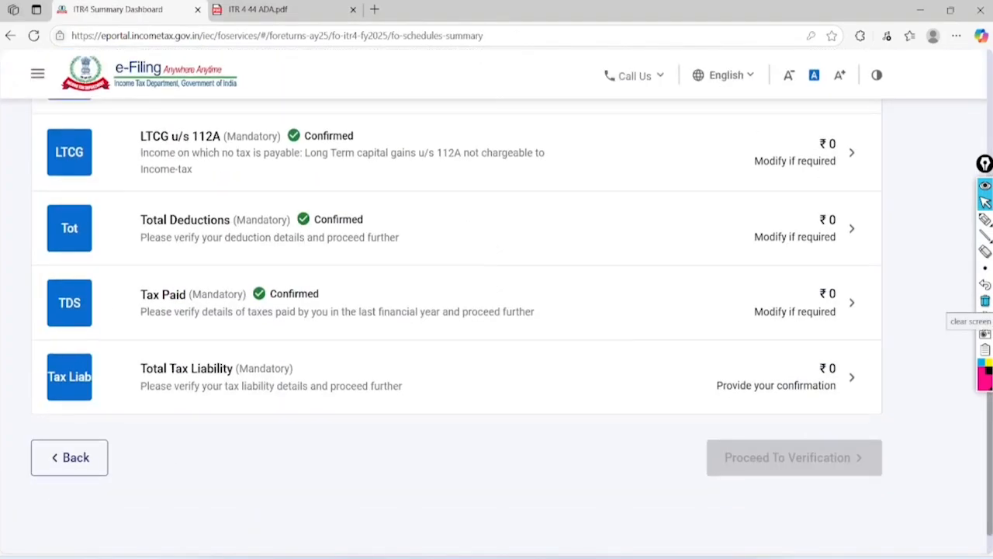
Open Total Tax Liability and highlight the gross total income and tax payable
left_click(187, 369)
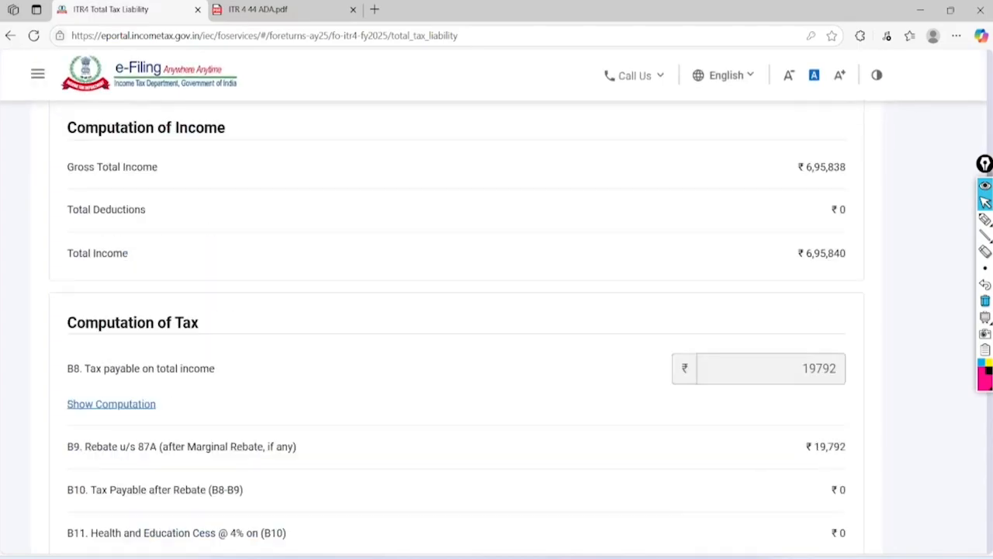
left_click(985, 219)
mouse_move(877, 275)
left_mouse_down()
mouse_move(804, 277)
mouse_move(894, 281)
mouse_move(843, 348)
left_mouse_up()
mouse_move(869, 469)
left_mouse_down()
mouse_move(769, 512)
mouse_move(865, 548)
mouse_move(823, 447)
left_mouse_up()
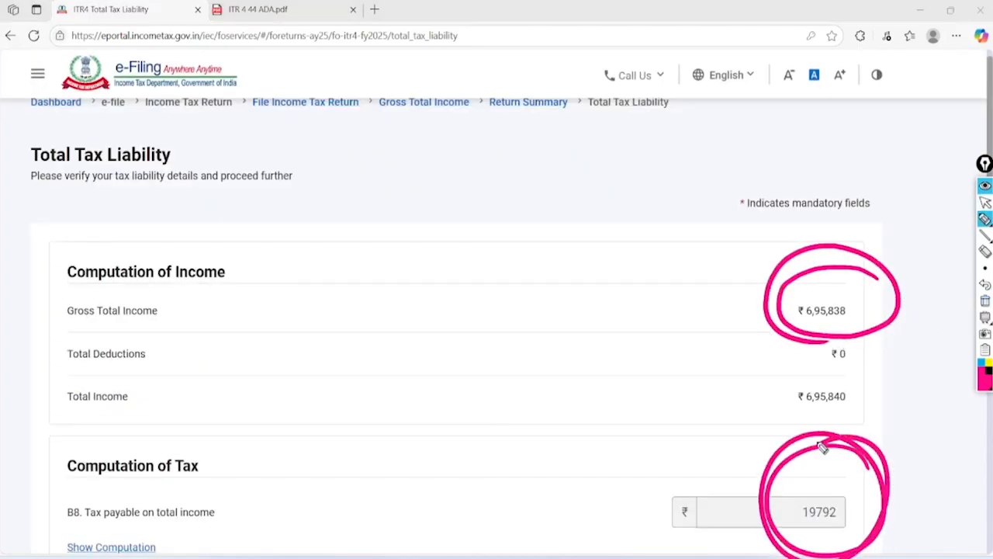
left_click(985, 201)
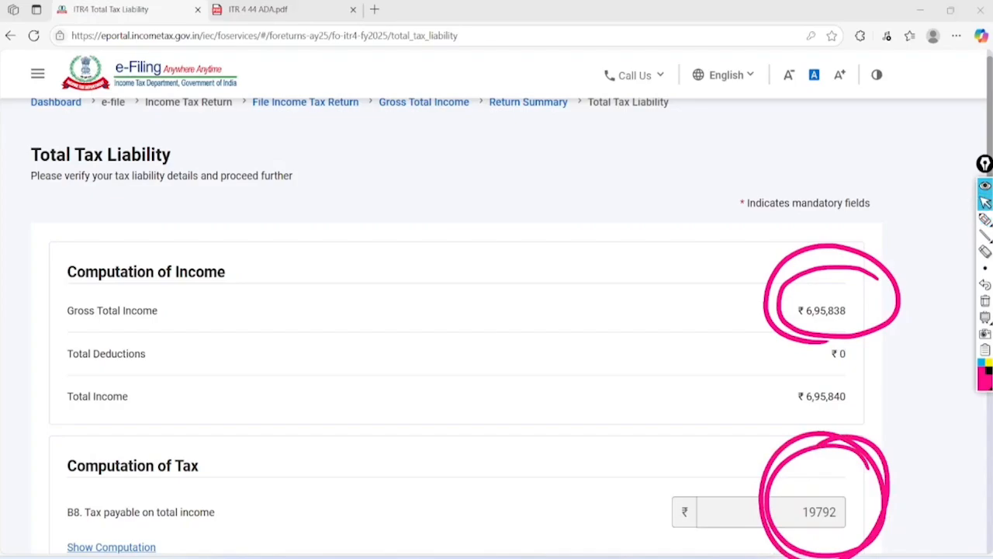
left_click(985, 300)
left_click(985, 219)
left_click(985, 202)
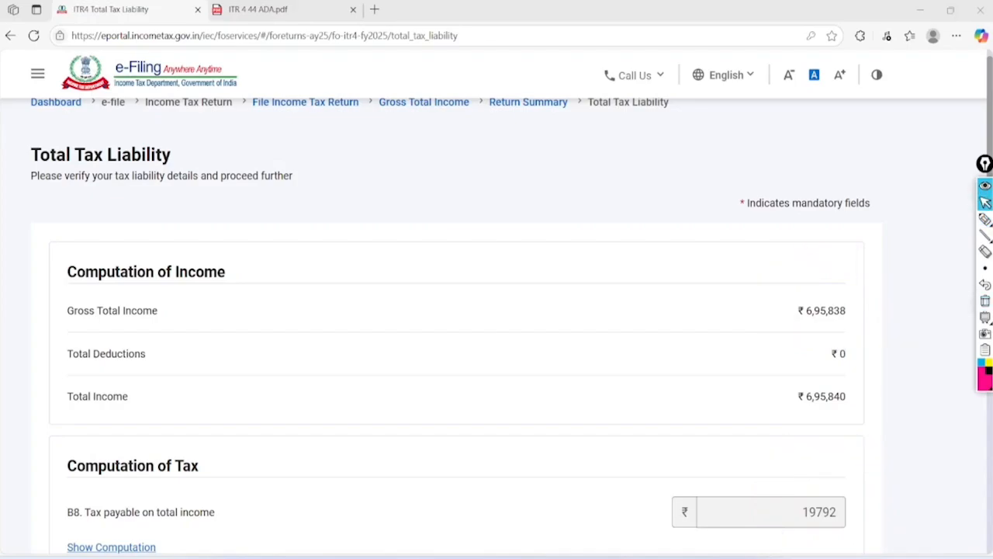
scroll(496, 310, "down", 5)
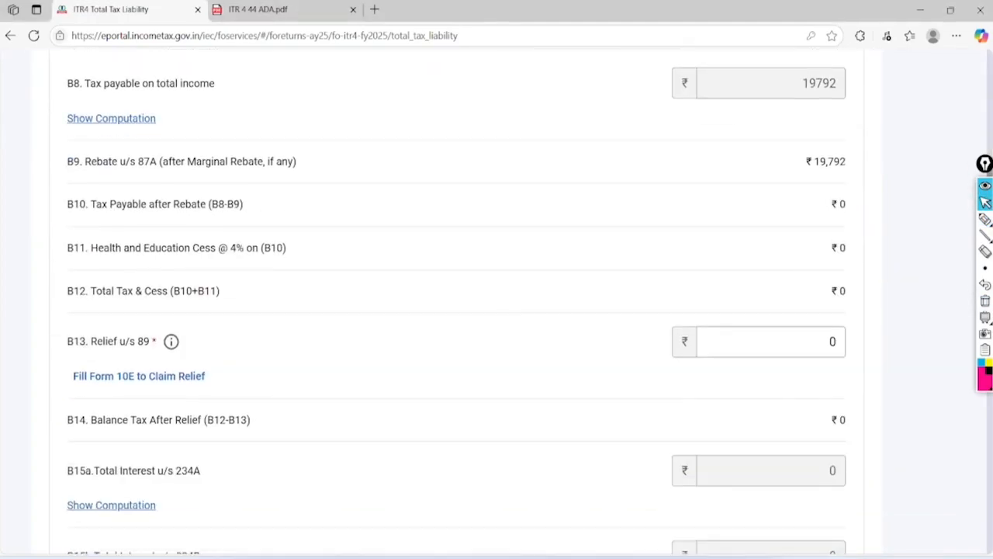
Highlight the B9 Rebate u/s 87A of ₹19,792
left_click(985, 219)
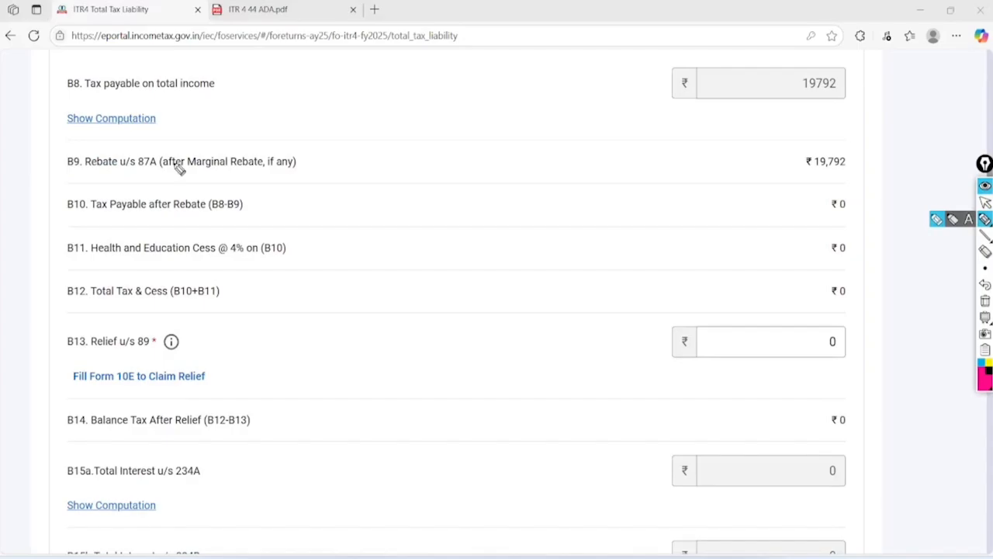
mouse_move(169, 141)
left_mouse_down()
mouse_move(116, 138)
mouse_move(145, 193)
mouse_move(155, 151)
left_mouse_up()
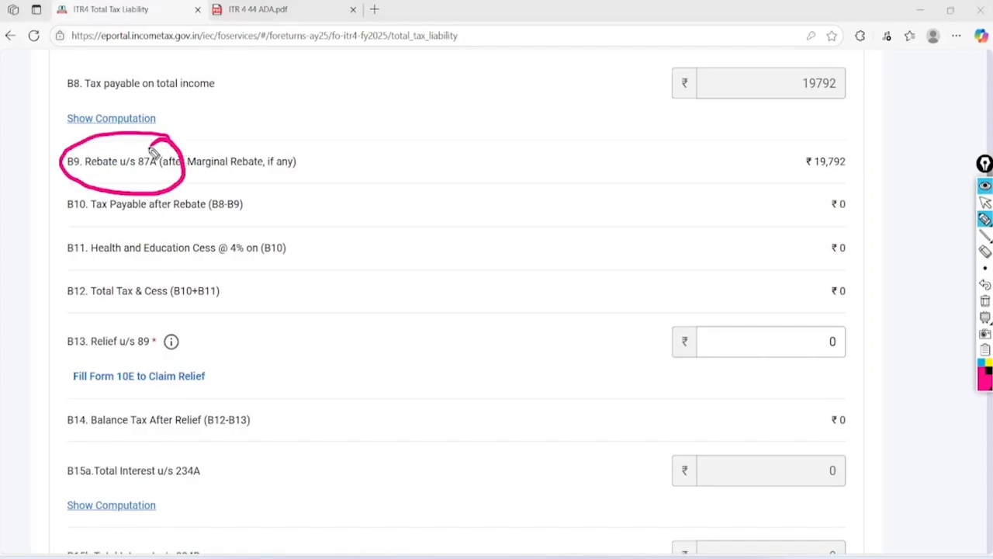
mouse_move(865, 146)
left_mouse_down()
mouse_move(887, 178)
mouse_move(870, 137)
mouse_move(792, 149)
left_mouse_up()
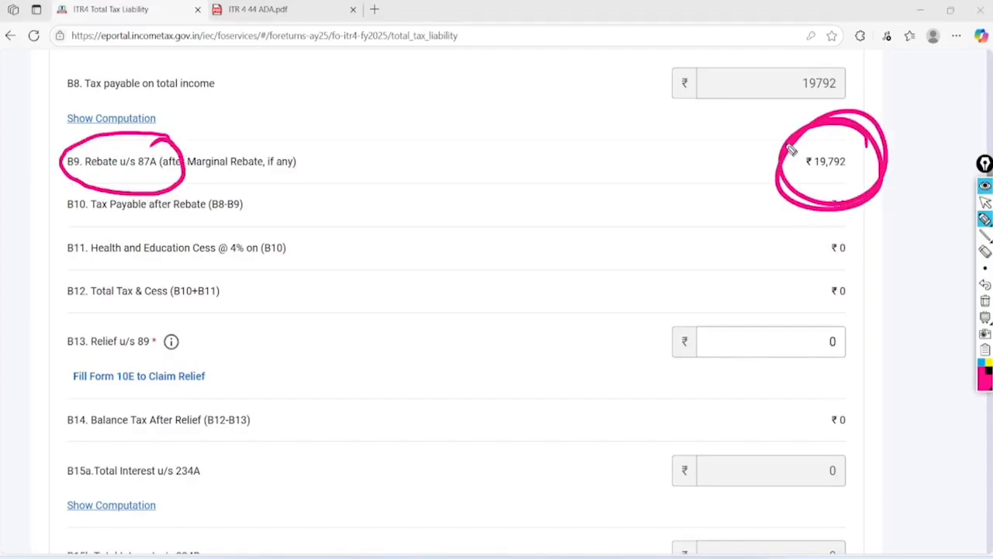
left_click(985, 202)
left_click(984, 317)
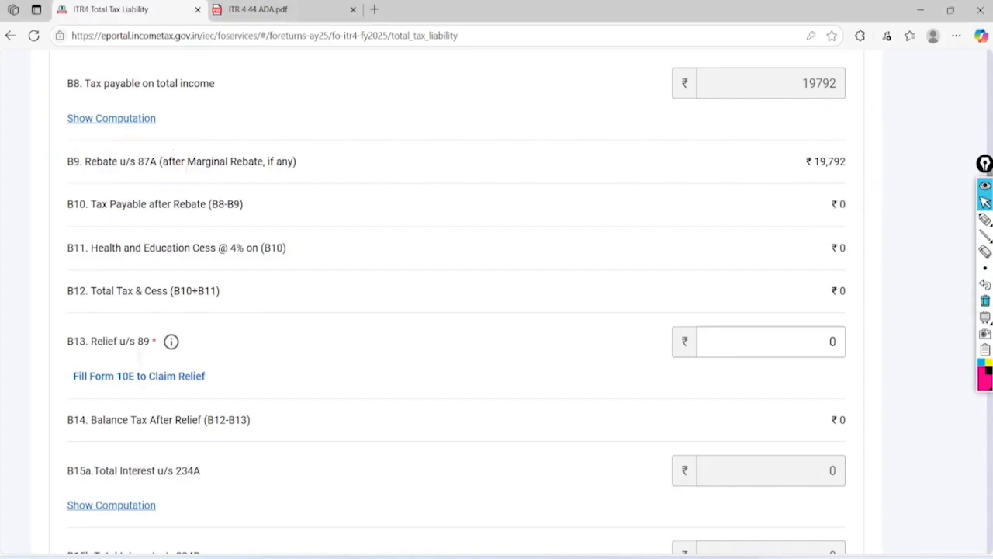
Check the ₹0 total tax, fee and interest, and confirm Total Tax Liability
scroll(497, 311, "down", 8)
scroll(497, 310, "down", 2)
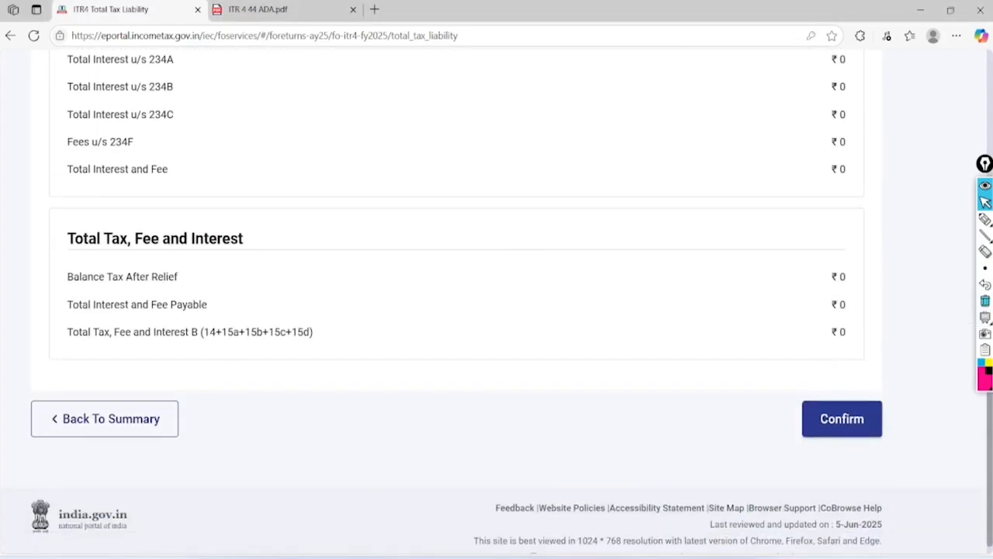
left_click(985, 218)
mouse_move(895, 234)
left_mouse_down()
mouse_move(903, 249)
mouse_move(790, 217)
left_mouse_up()
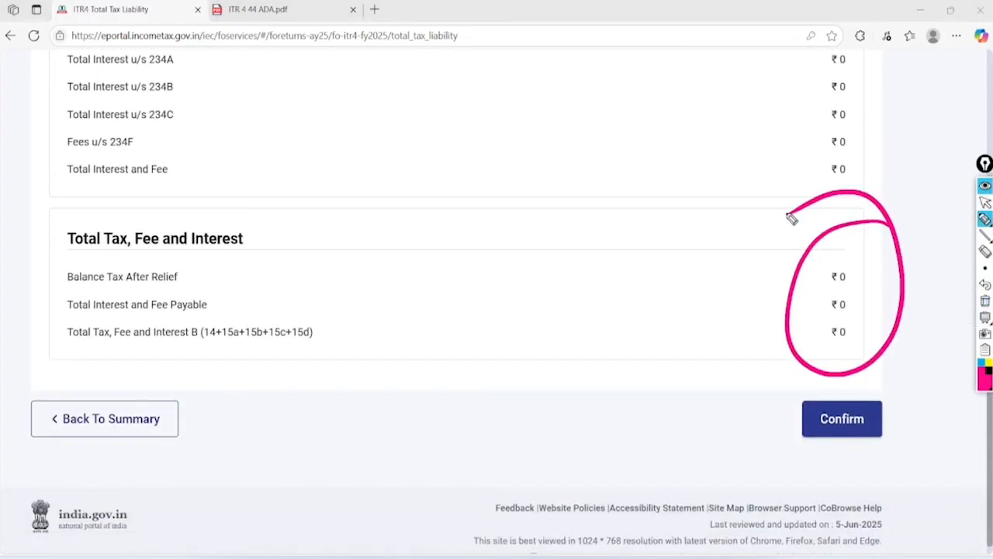
left_click(985, 202)
left_click(985, 300)
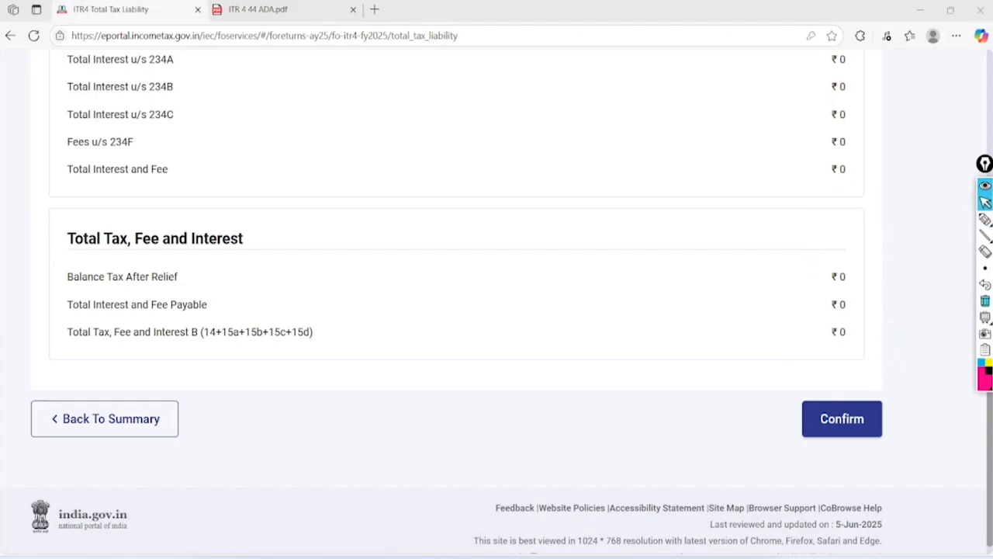
left_click(842, 418)
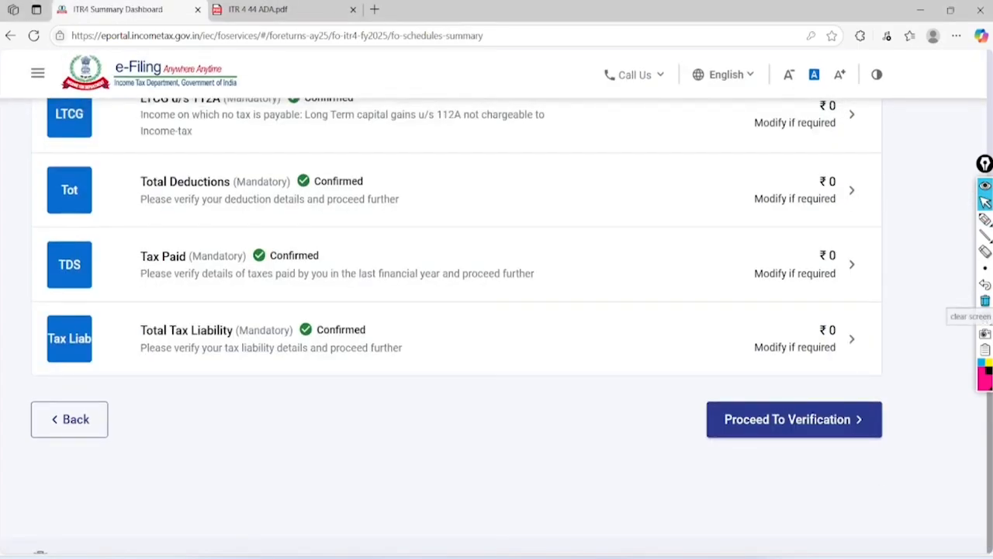
Review the tax summary showing payment of ₹0, then go to Preview and Submit Your Return
left_click(794, 419)
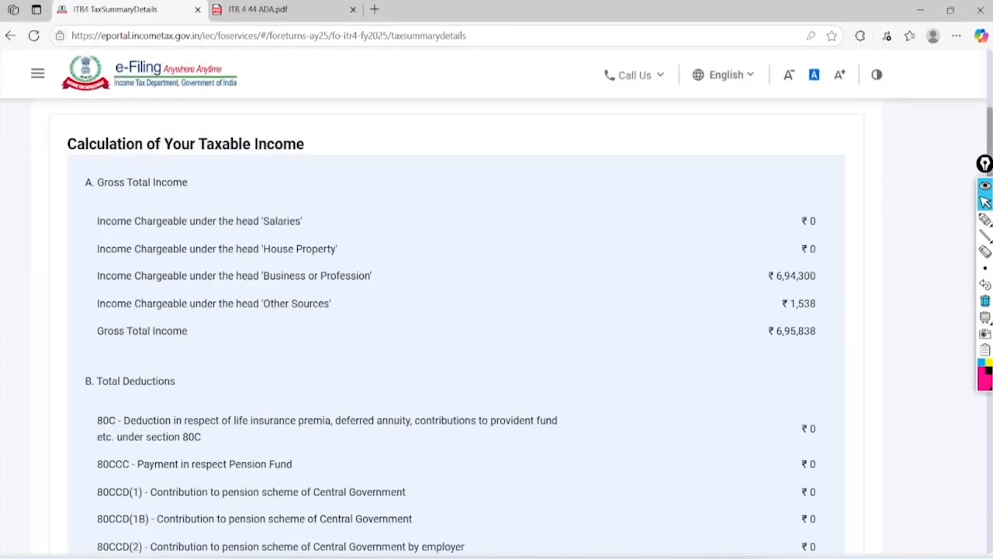
left_click(985, 220)
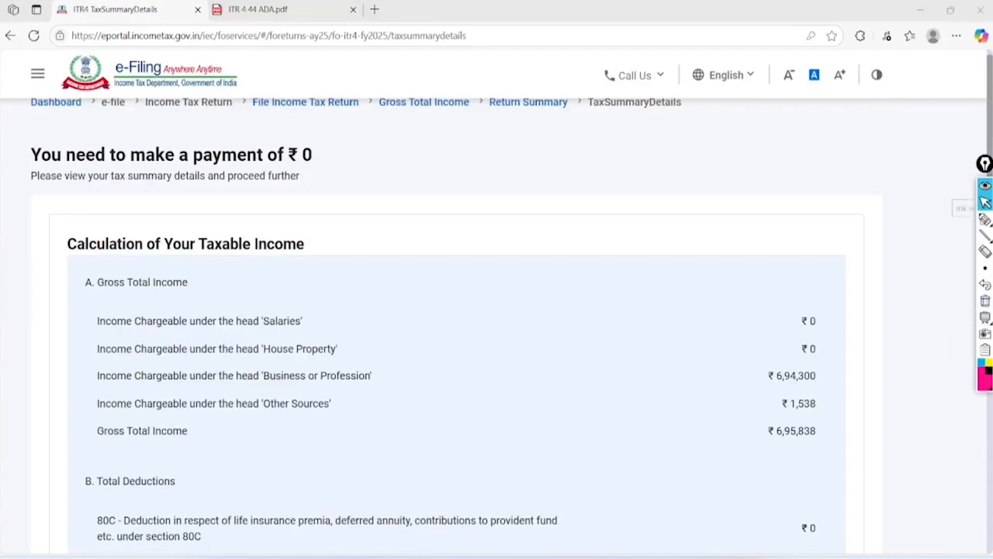
mouse_move(333, 108)
left_mouse_down()
mouse_move(177, 94)
mouse_move(18, 179)
mouse_move(330, 198)
mouse_move(278, 111)
left_mouse_up()
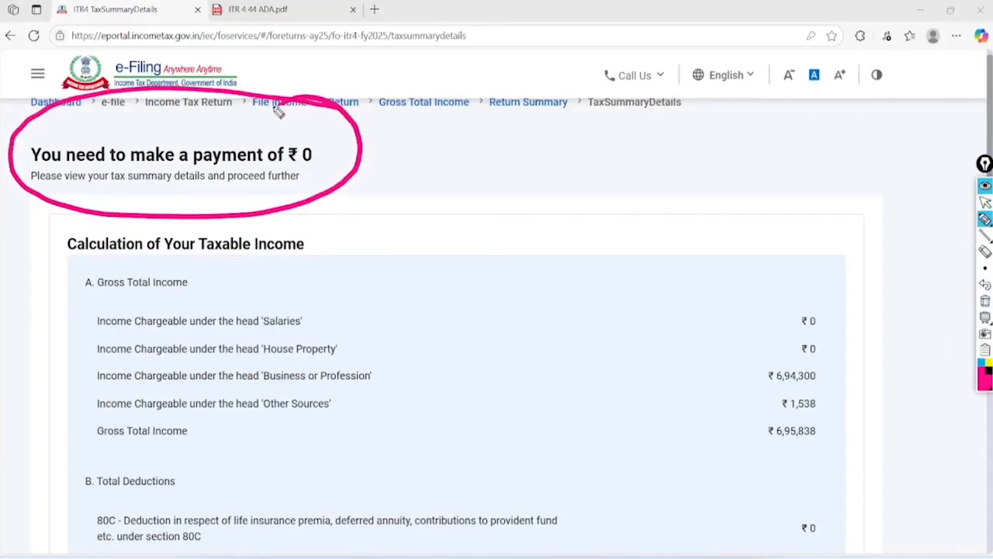
left_click(986, 203)
left_click(986, 300)
scroll(497, 302, "down", 15)
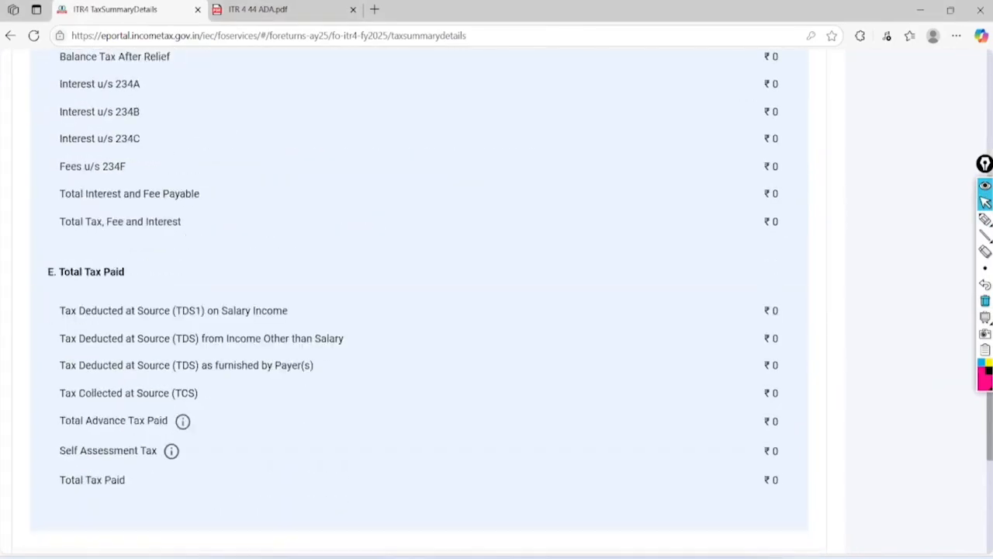
left_click(807, 395)
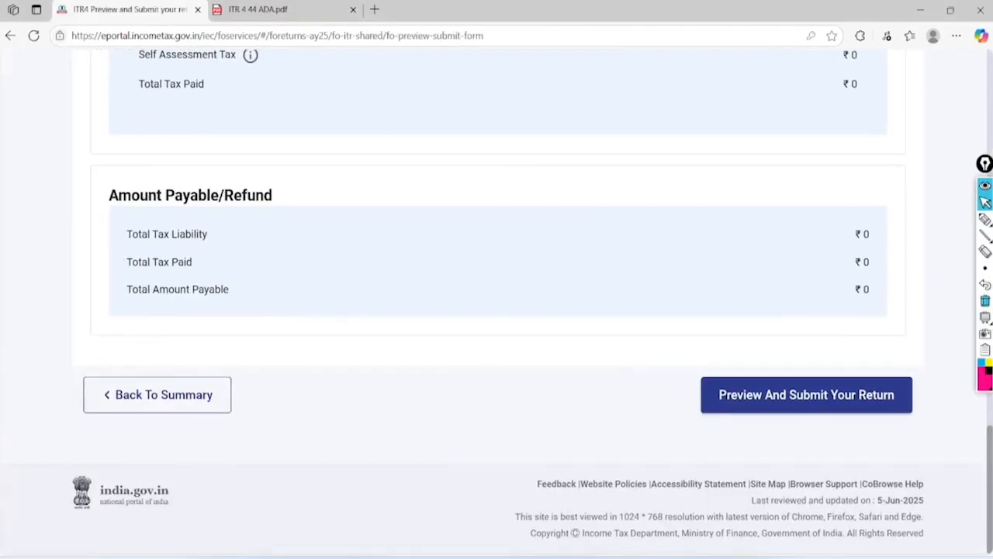
Accept the declaration with place 'jaipur' and run Proceed To Validation
left_click(98, 309)
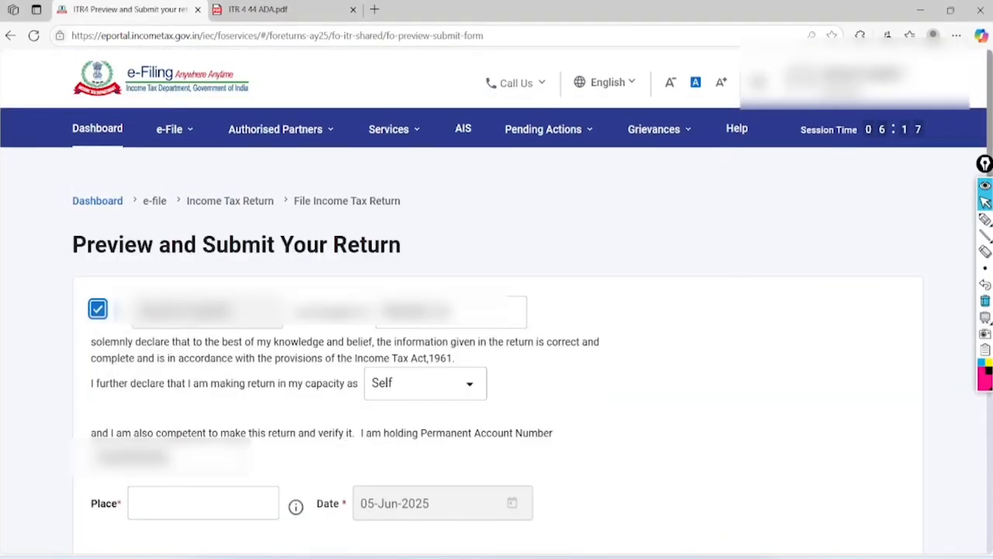
left_click(187, 502)
type("jaipur")
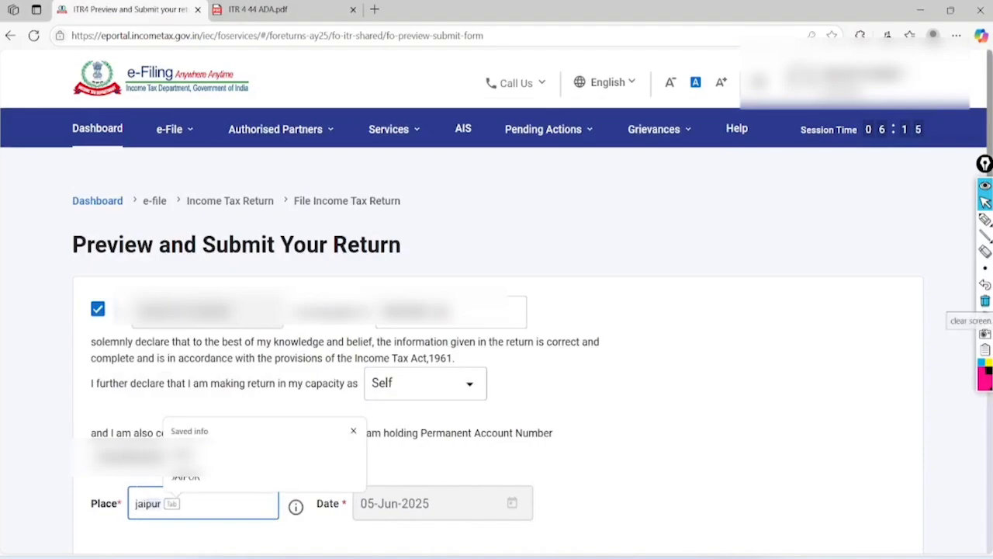
scroll(587, 536, "down", 4)
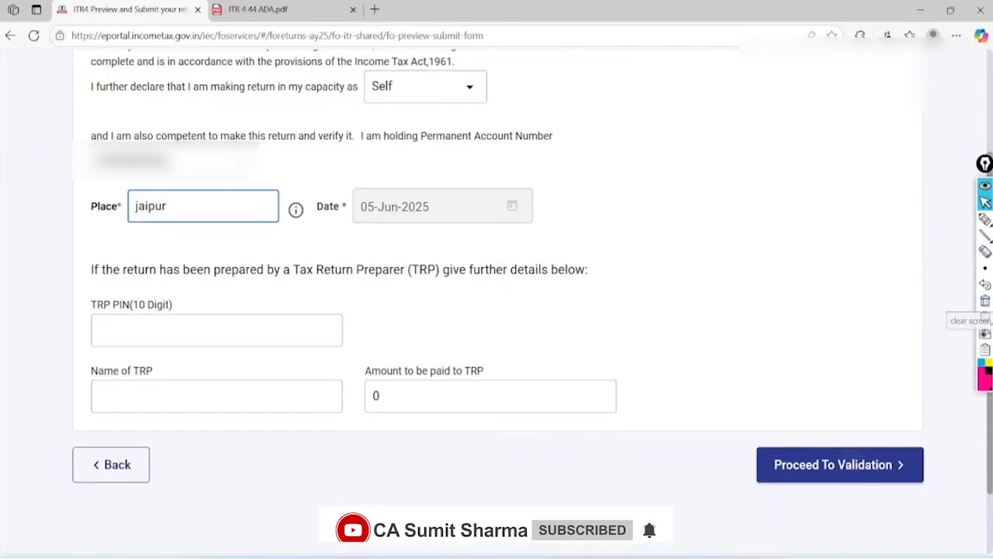
left_click(840, 465)
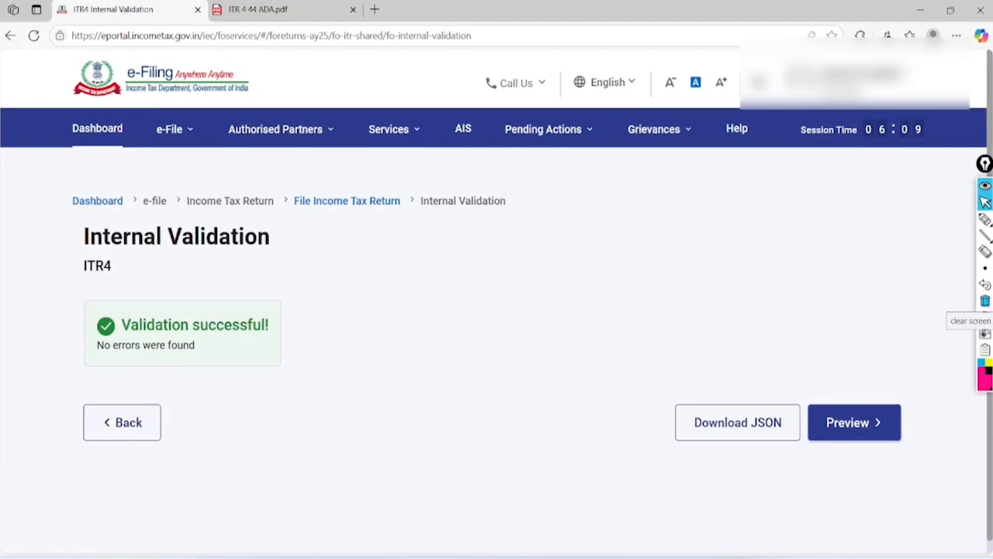
Review the ITR4 PDF preview and send the return to upload-level validation
left_click(985, 220)
mouse_move(239, 211)
left_mouse_down()
mouse_move(73, 377)
mouse_move(142, 243)
left_mouse_up()
mouse_move(893, 351)
left_mouse_down()
mouse_move(931, 383)
mouse_move(815, 339)
left_mouse_up()
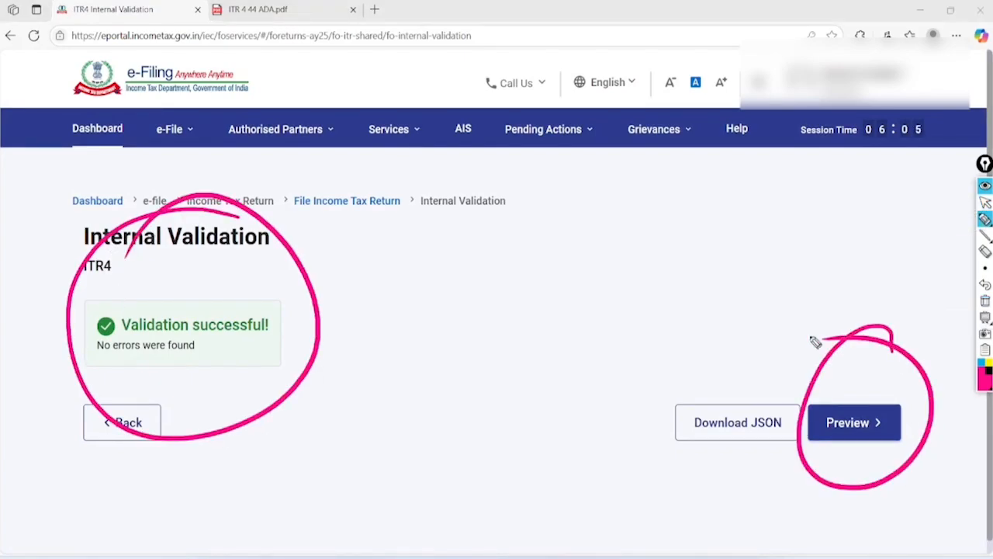
left_click(985, 202)
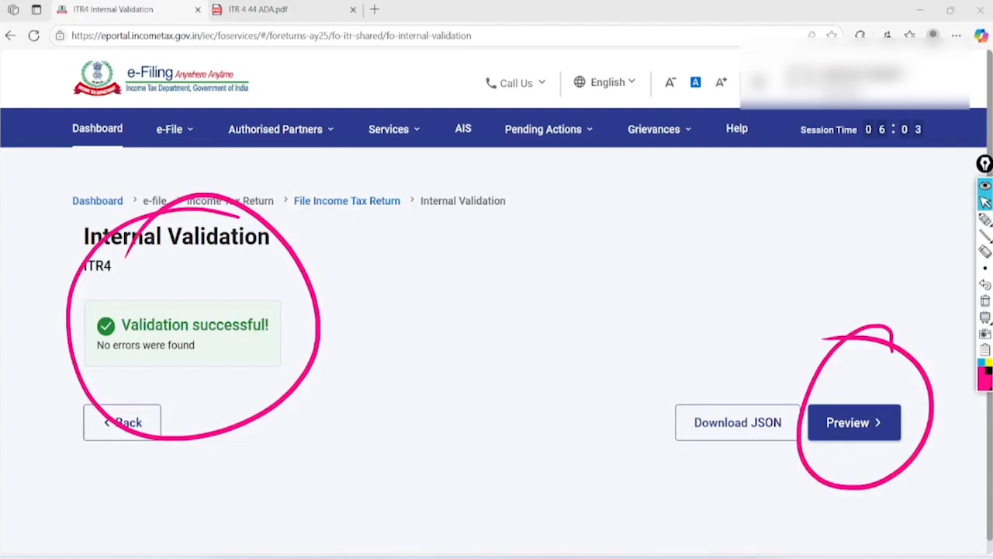
left_click(984, 300)
left_click(855, 423)
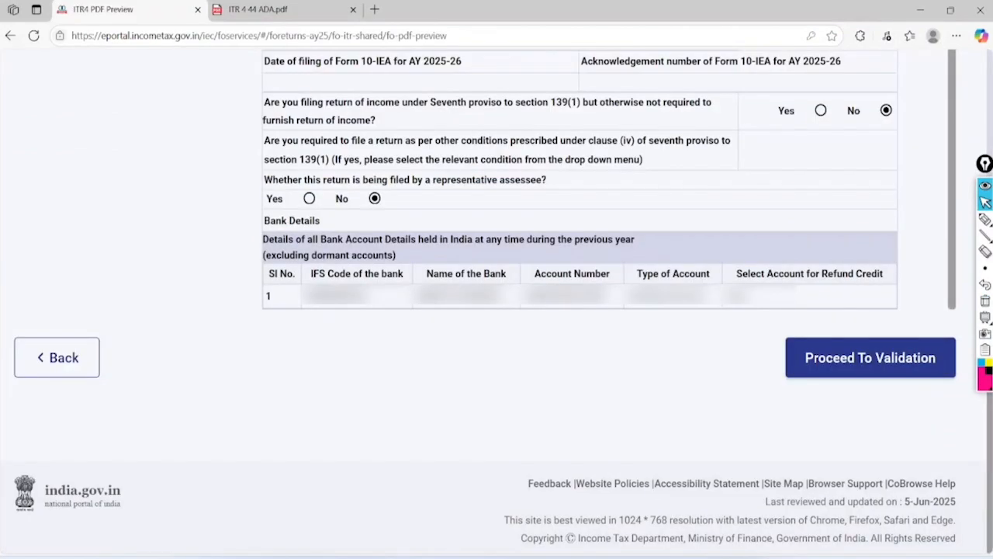
left_click(870, 357)
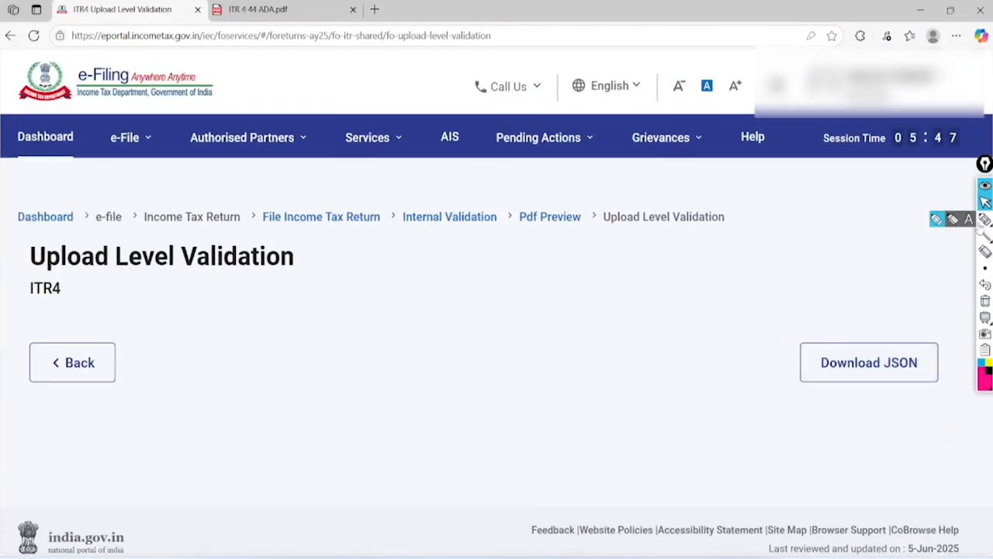
Note the successful upload validation with no errors and proceed to verification
left_click(985, 220)
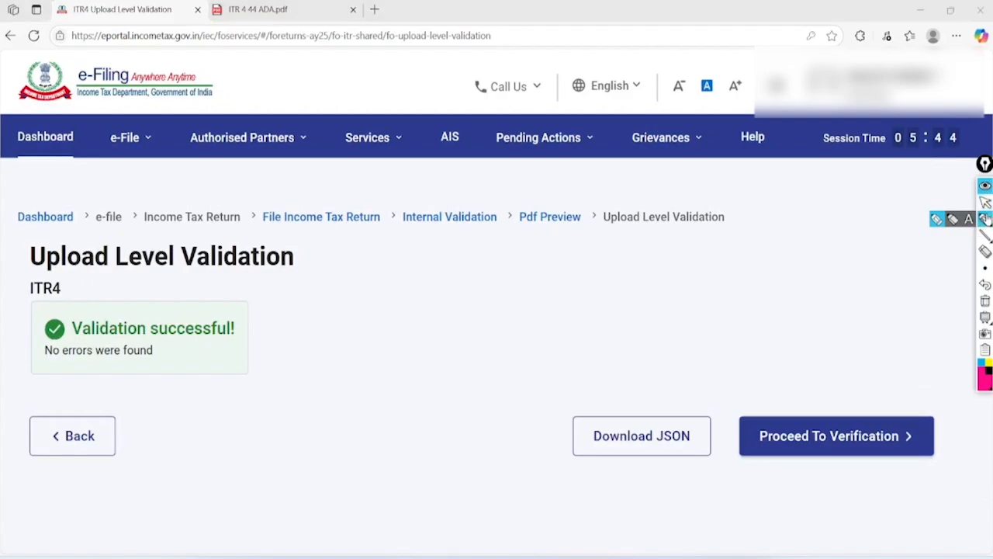
left_click_drag(233, 310, 405, 251)
left_click_drag(39, 372, 179, 363)
mouse_move(904, 371)
left_mouse_down()
mouse_move(860, 349)
mouse_move(882, 347)
mouse_move(840, 333)
left_mouse_up()
left_click(985, 202)
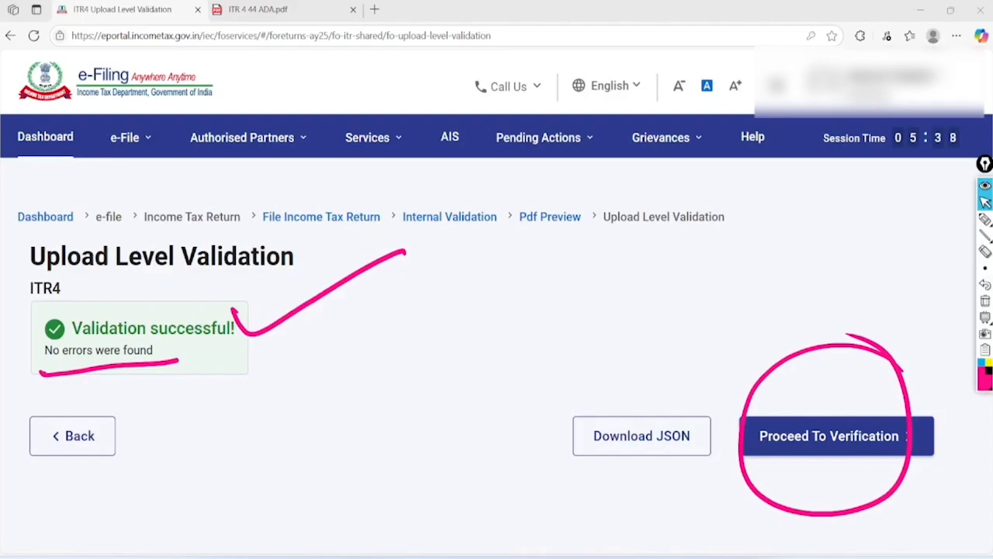
left_click(985, 300)
left_click(837, 436)
Choose E-Verify Now and continue to the verification methods
scroll(837, 436, "down", 1)
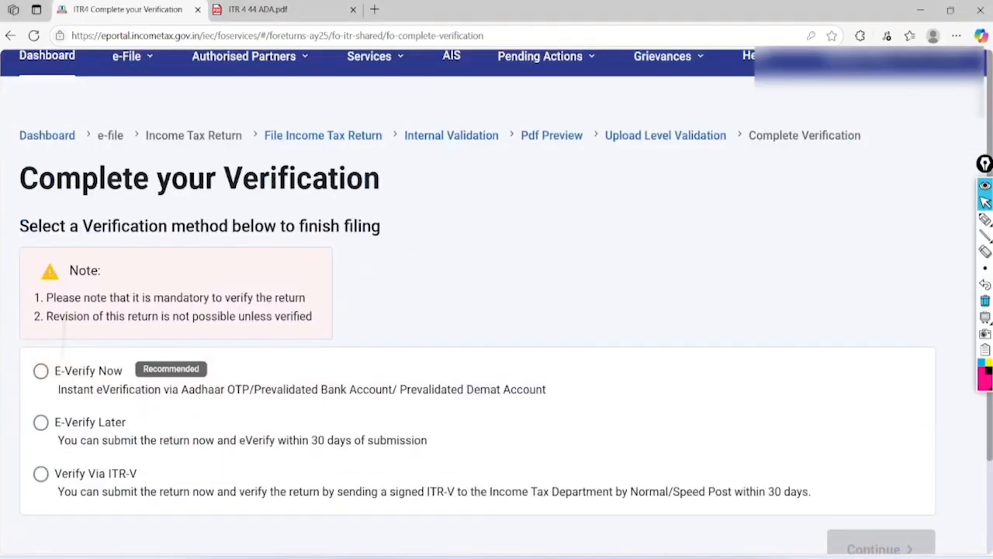
scroll(837, 436, "down", 3)
left_click(986, 219)
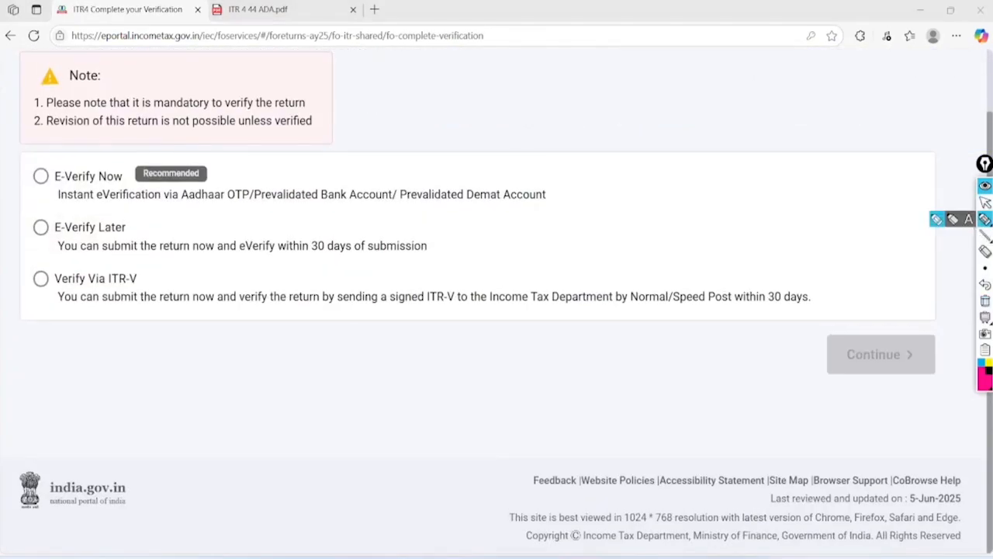
left_click_drag(206, 172, 325, 143)
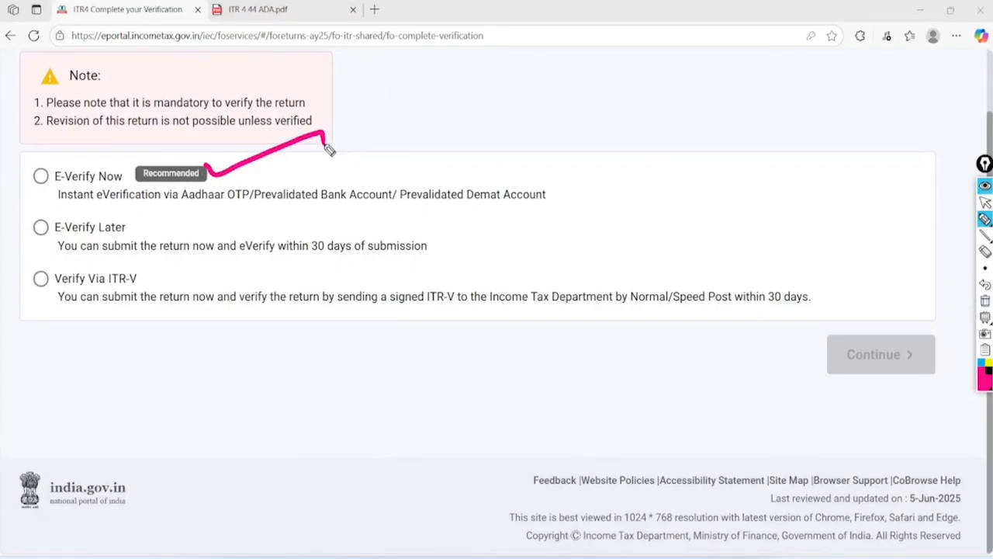
mouse_move(417, 223)
left_mouse_down()
mouse_move(409, 217)
mouse_move(414, 266)
mouse_move(404, 207)
left_mouse_up()
mouse_move(815, 246)
left_mouse_down()
mouse_move(693, 225)
mouse_move(854, 250)
mouse_move(763, 241)
left_mouse_up()
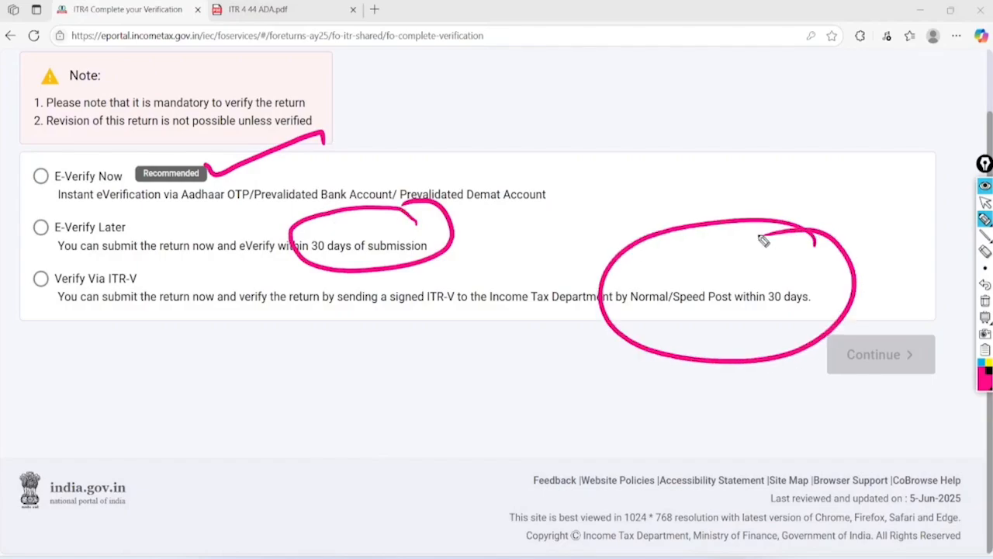
left_click(985, 201)
left_click(985, 302)
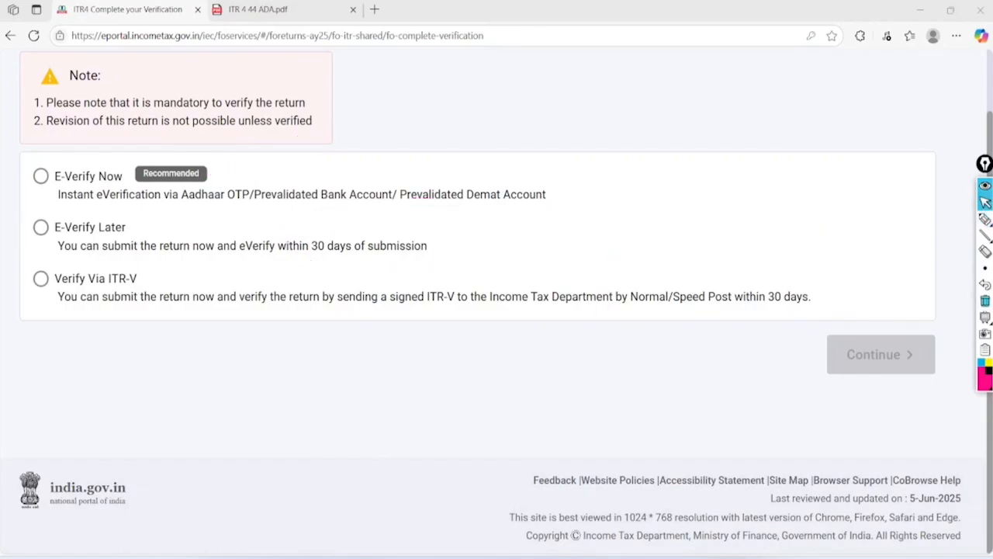
left_click(41, 176)
left_click(880, 355)
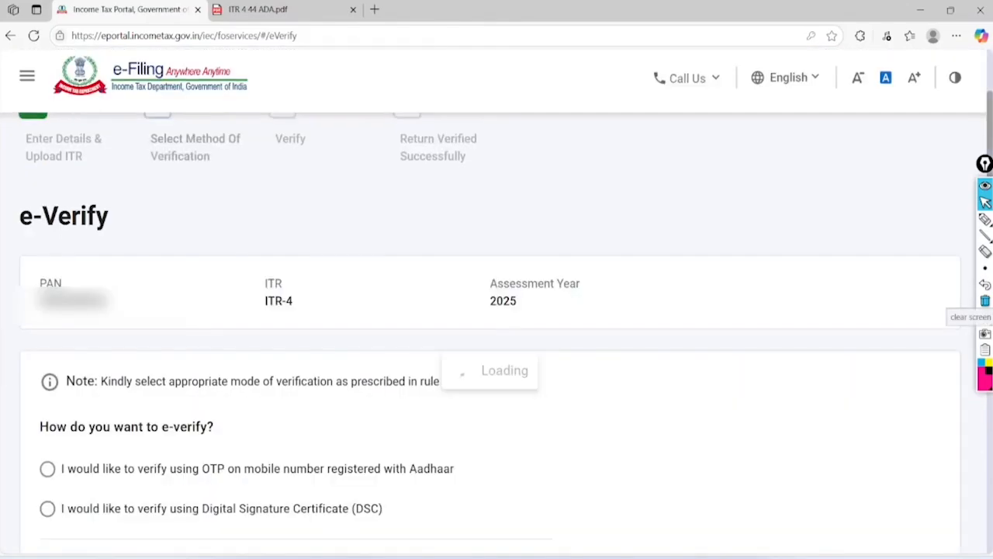
Verify with Aadhaar OTP: agree to validation, generate the OTP, and enter the received code
left_click(47, 469)
scroll(48, 469, "down", 1)
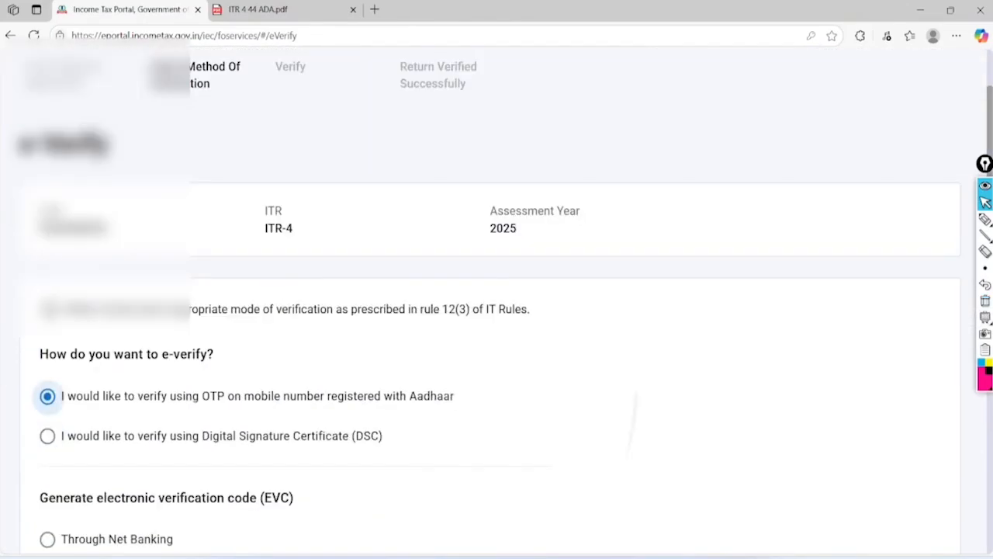
scroll(497, 311, "down", 4)
left_click(901, 536)
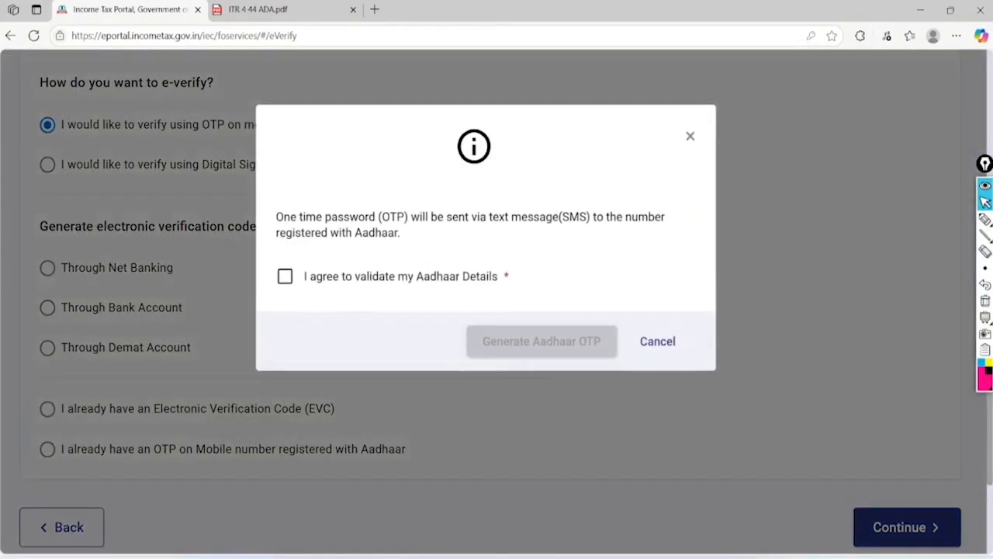
left_click(285, 277)
left_click(540, 341)
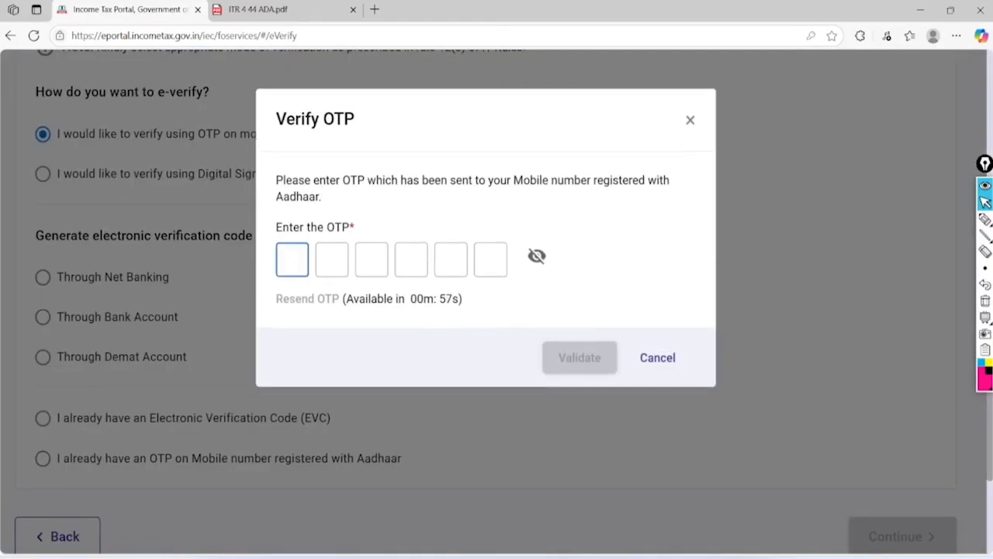
type("******")
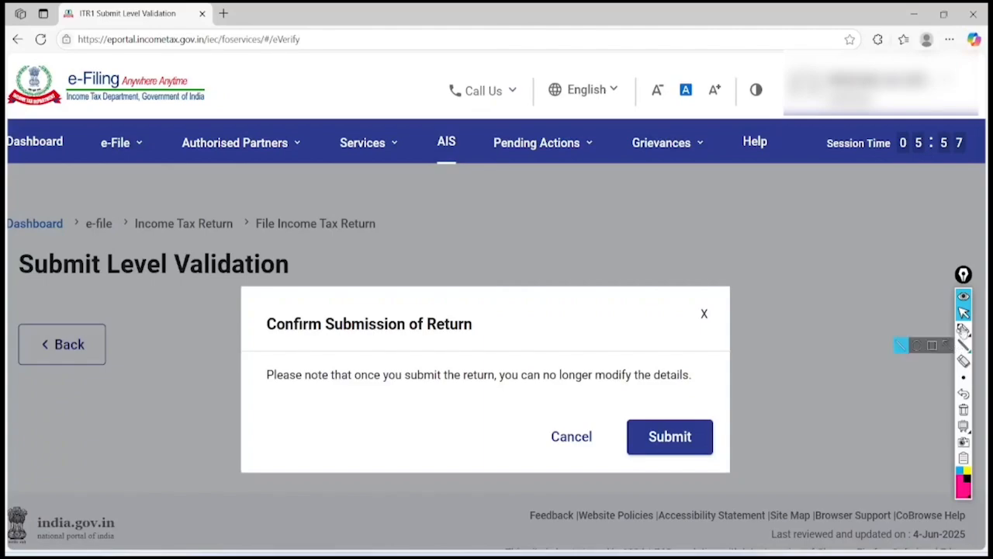
Confirm and submit the ITR-4 return for filing
left_click(964, 329)
mouse_move(491, 288)
left_mouse_down()
mouse_move(266, 285)
mouse_move(402, 355)
mouse_move(468, 282)
left_mouse_up()
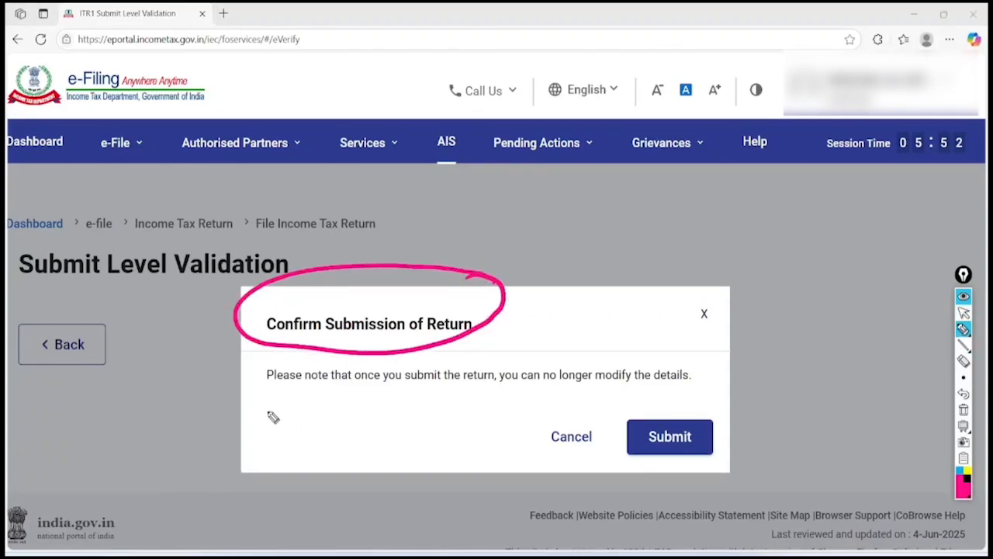
mouse_move(243, 390)
left_mouse_down()
mouse_move(592, 397)
mouse_move(707, 351)
mouse_move(295, 354)
mouse_move(250, 409)
left_mouse_up()
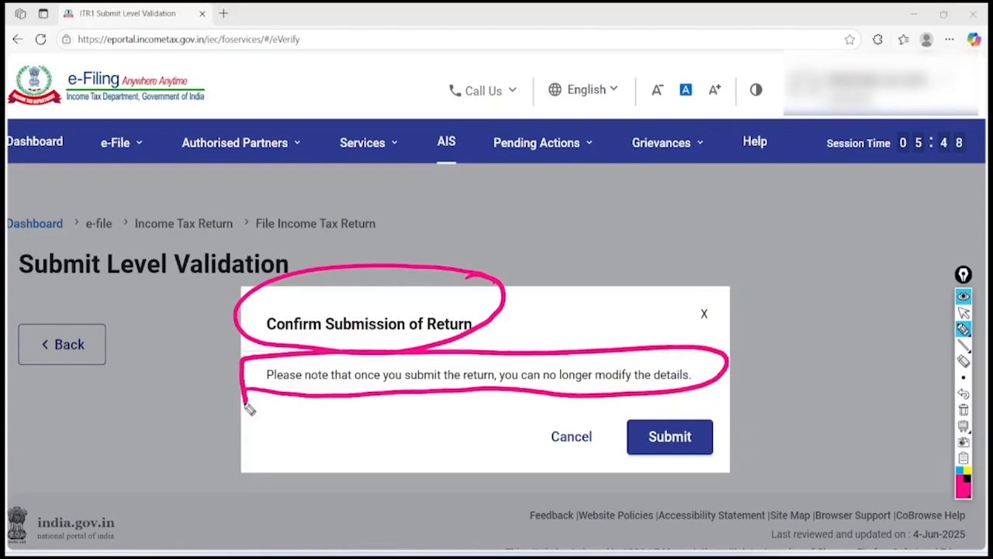
mouse_move(721, 410)
left_mouse_down()
mouse_move(701, 470)
mouse_move(712, 394)
left_mouse_up()
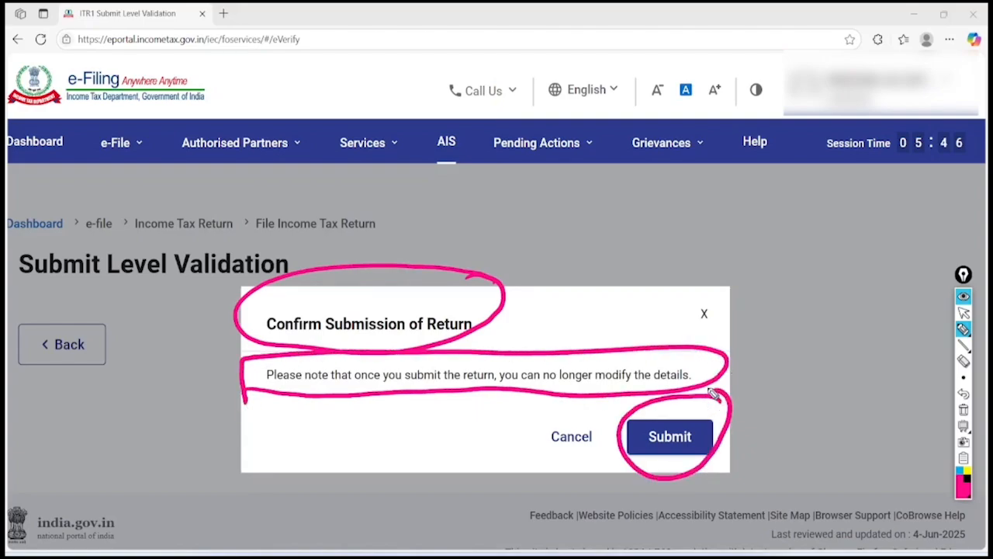
left_click(964, 409)
left_click(964, 313)
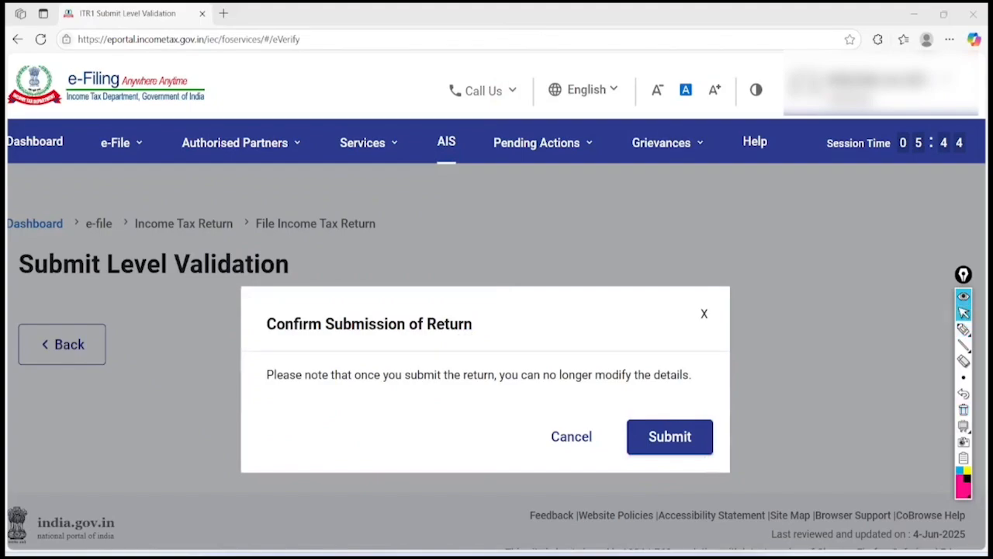
left_click(670, 437)
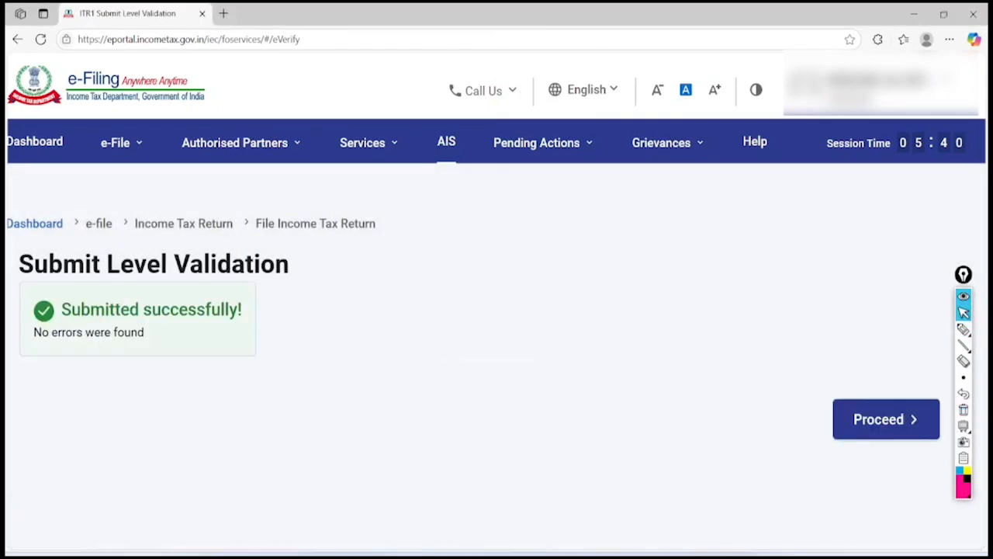
Circle the 'Submitted successfully!' message, then proceed to finish filing and e-verification
left_click(963, 329)
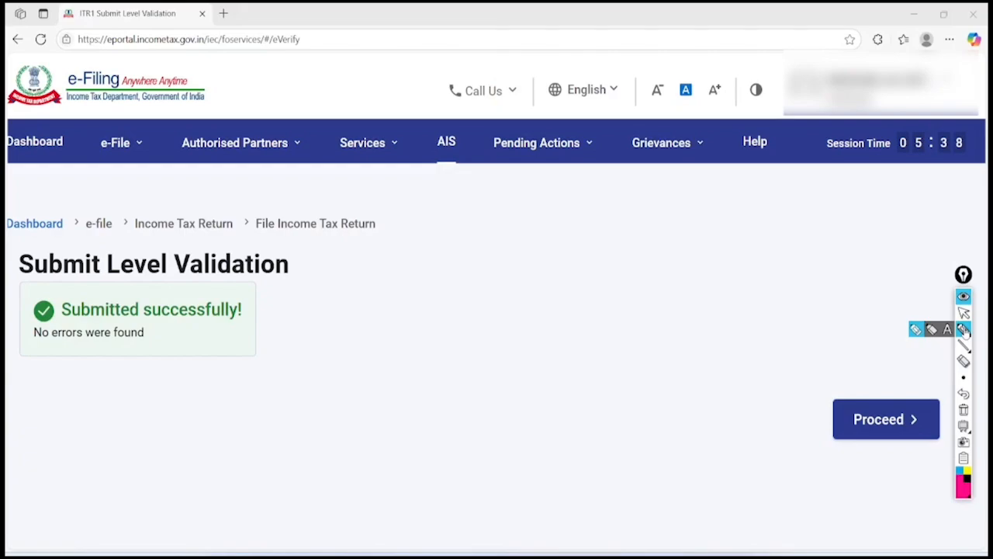
mouse_move(245, 292)
left_mouse_down()
mouse_move(45, 258)
mouse_move(289, 350)
mouse_move(138, 265)
left_mouse_up()
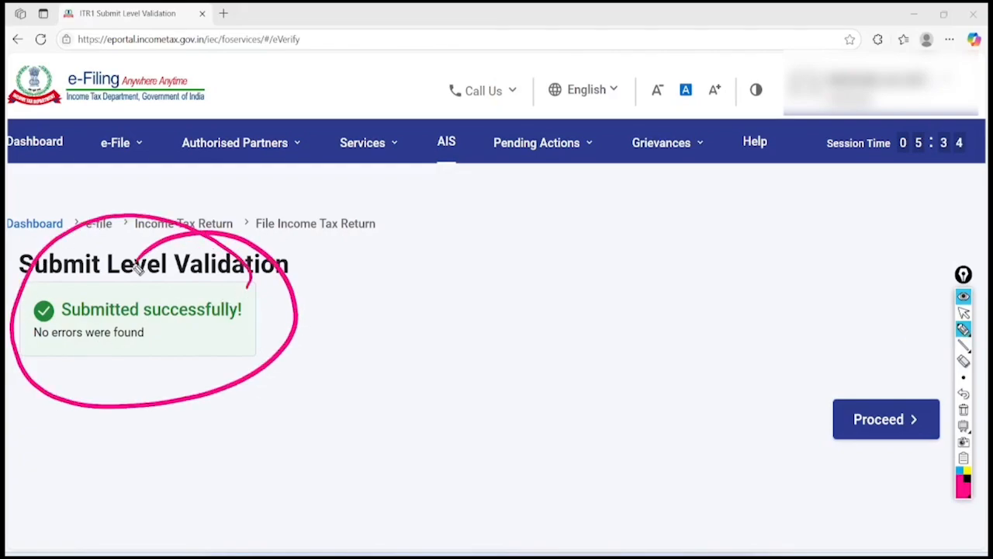
left_click(963, 409)
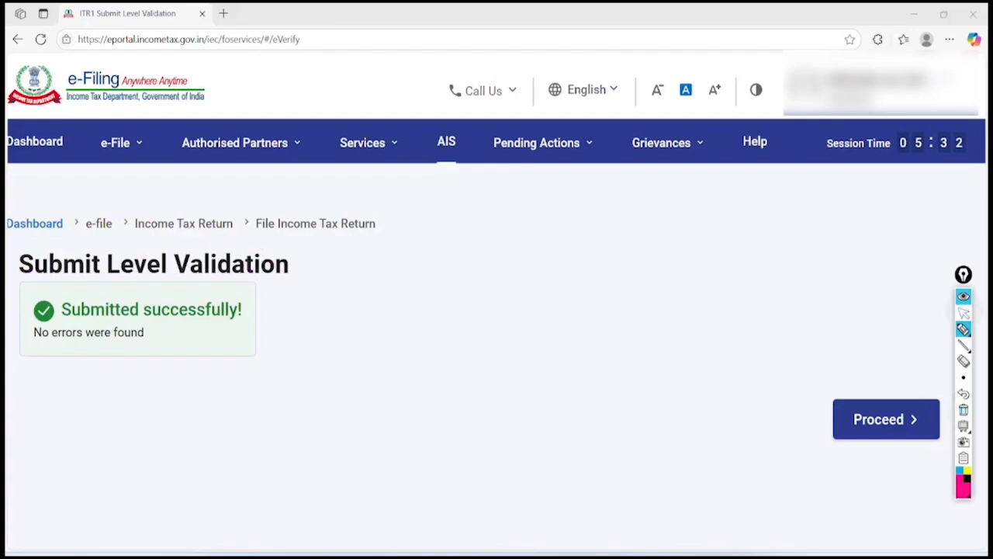
left_click(964, 313)
left_click(887, 419)
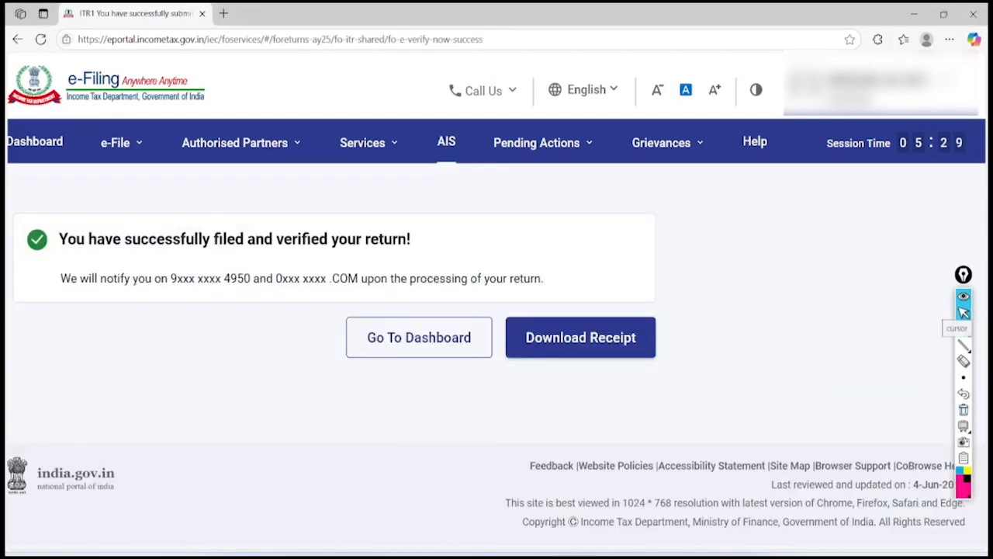
Circle 'filed' and 'verified' in the heading and the masked mobile number and e-mail
left_click(964, 329)
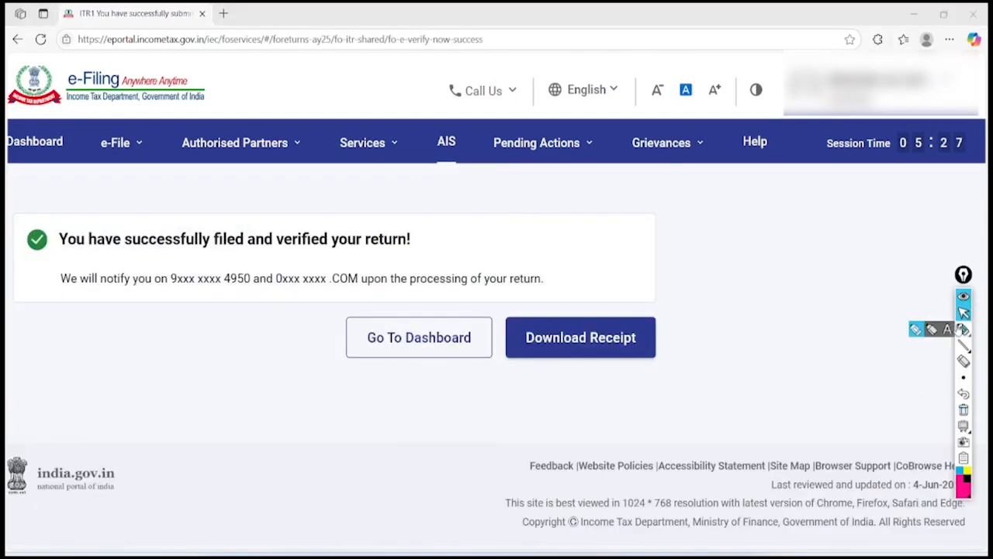
scroll(960, 329, "left", 1)
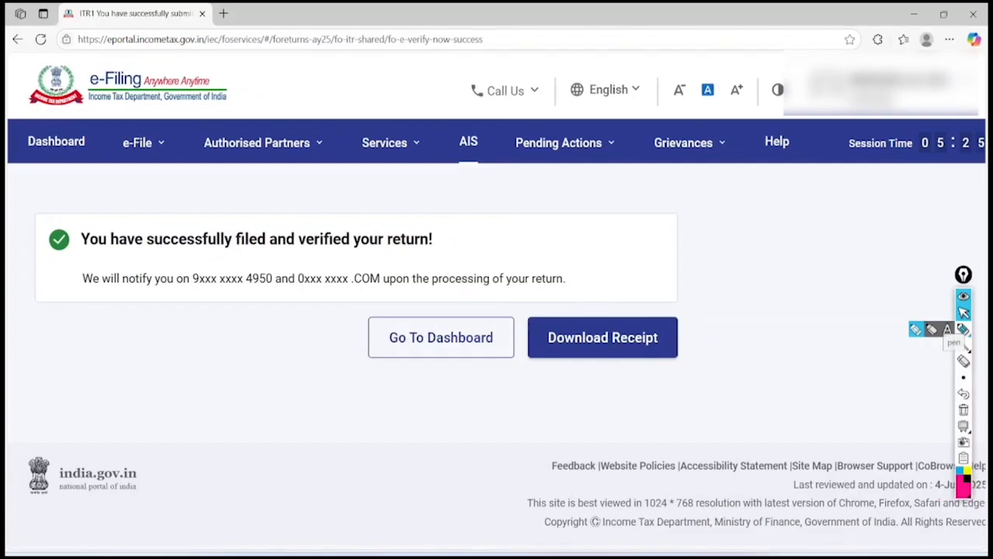
left_click(964, 329)
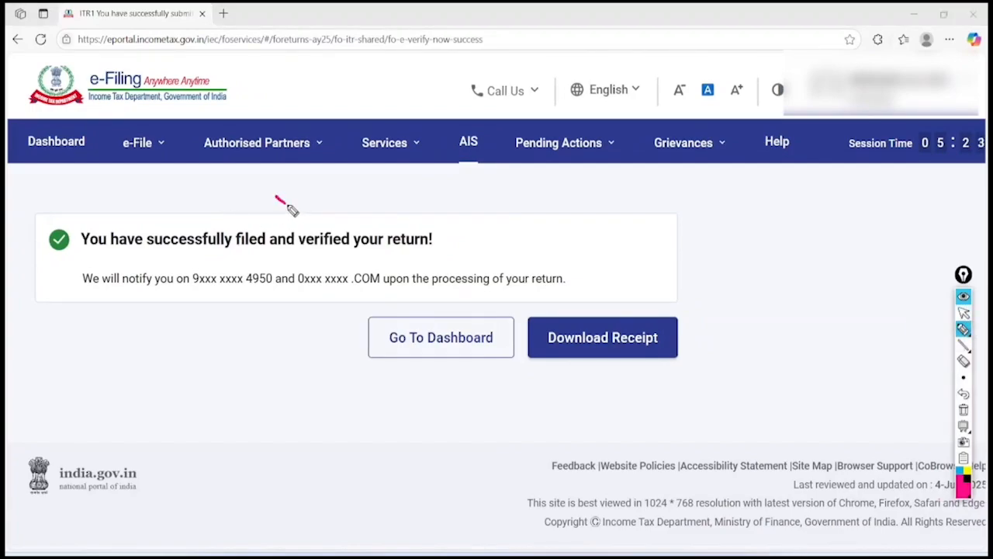
mouse_move(281, 204)
left_mouse_down()
mouse_move(291, 236)
mouse_move(248, 206)
left_mouse_up()
mouse_move(384, 194)
left_mouse_down()
mouse_move(355, 248)
mouse_move(329, 184)
left_mouse_up()
mouse_move(284, 267)
left_mouse_down()
mouse_move(211, 255)
mouse_move(287, 256)
left_mouse_up()
mouse_move(401, 268)
left_mouse_down()
mouse_move(372, 310)
mouse_move(328, 264)
left_mouse_up()
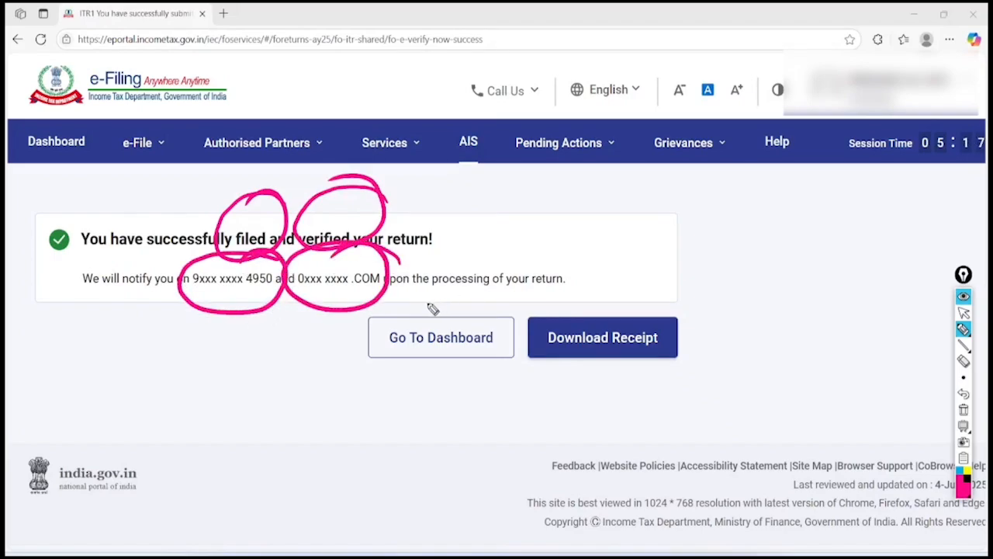
Mark the processing notice, dashboard and receipt options, clear the marks, and download the acknowledgement receipt
mouse_move(413, 302)
left_mouse_down()
mouse_move(572, 284)
mouse_move(496, 305)
mouse_move(585, 292)
left_mouse_up()
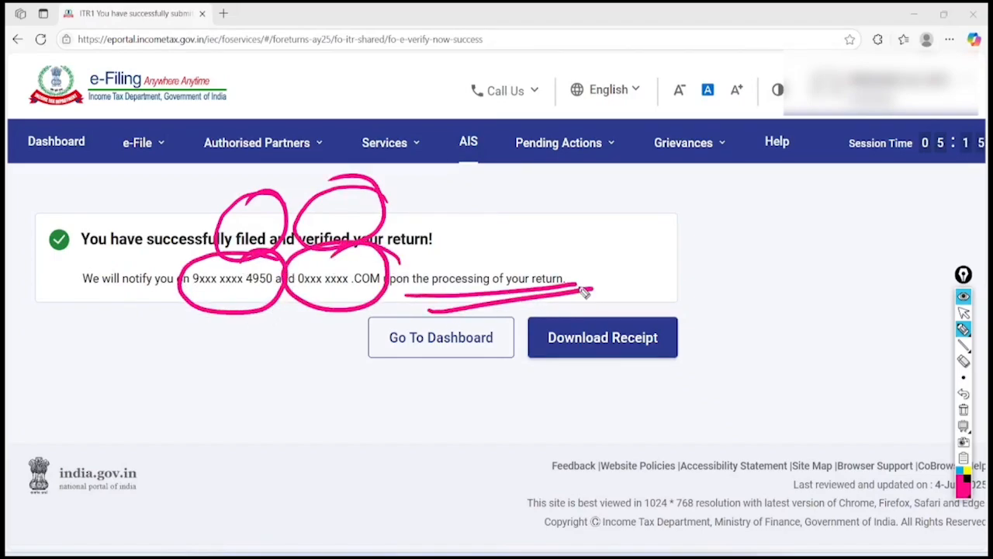
mouse_move(155, 247)
left_mouse_down()
mouse_move(67, 282)
mouse_move(116, 253)
left_mouse_up()
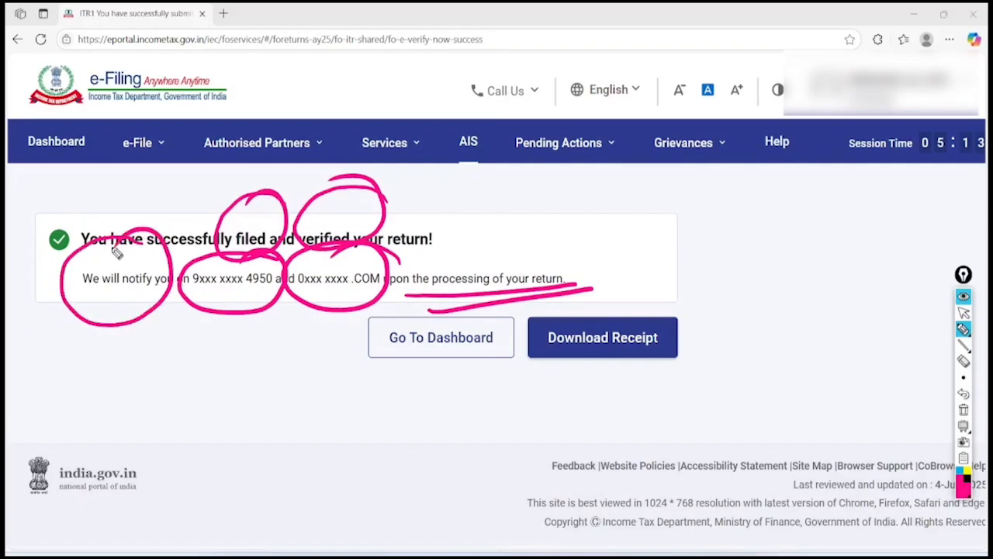
left_click_drag(357, 358, 491, 325)
mouse_move(696, 299)
left_mouse_down()
mouse_move(596, 407)
mouse_move(594, 276)
left_mouse_up()
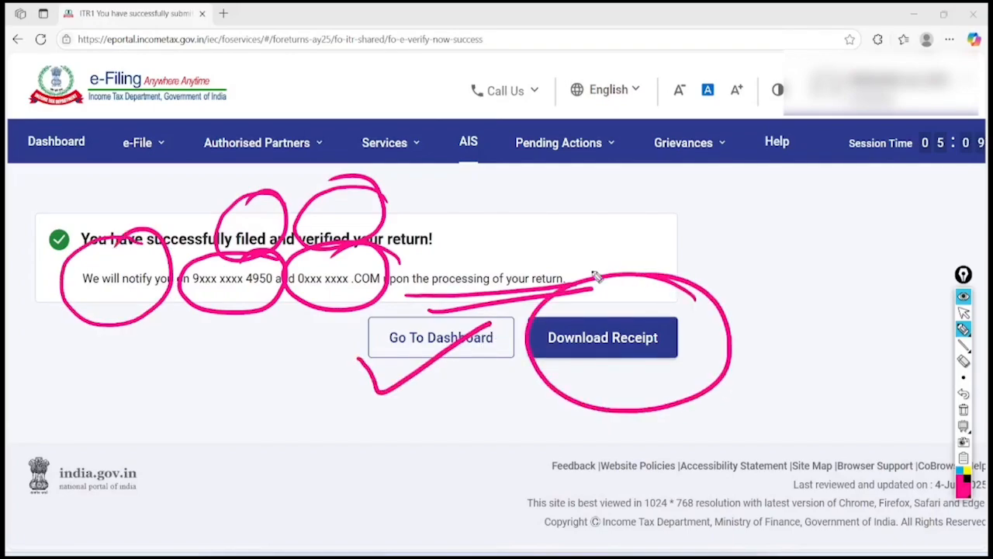
left_click(964, 410)
left_click(964, 312)
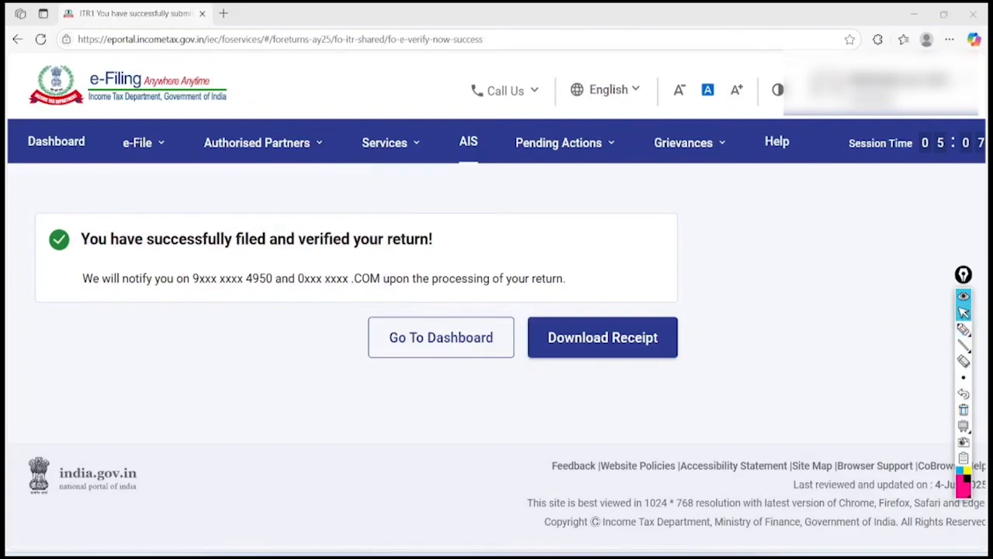
left_click(603, 338)
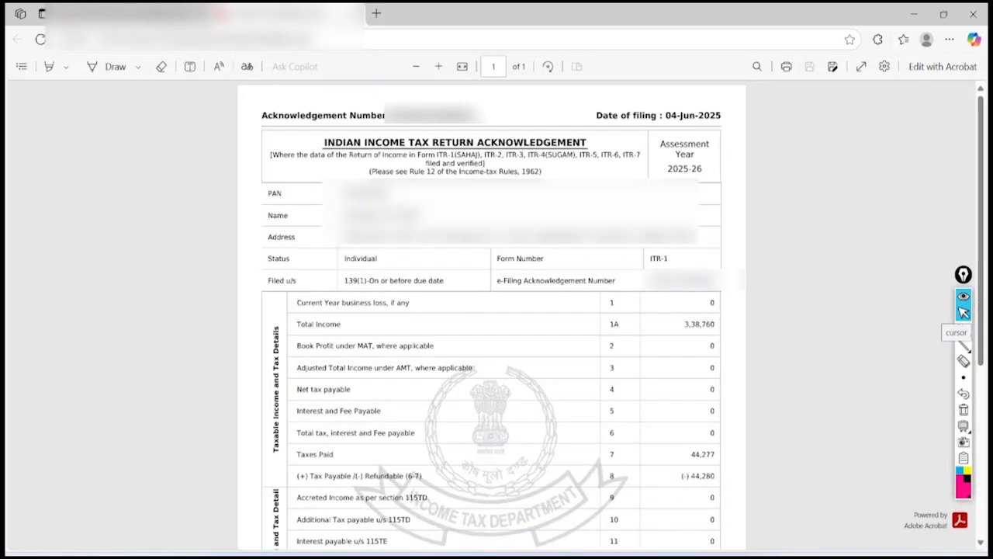
Circle AY 2025-26, total income 3,38,760 and taxes paid 44,277; jot AIS and a contact number beside it
scroll(766, 351, "up", 4)
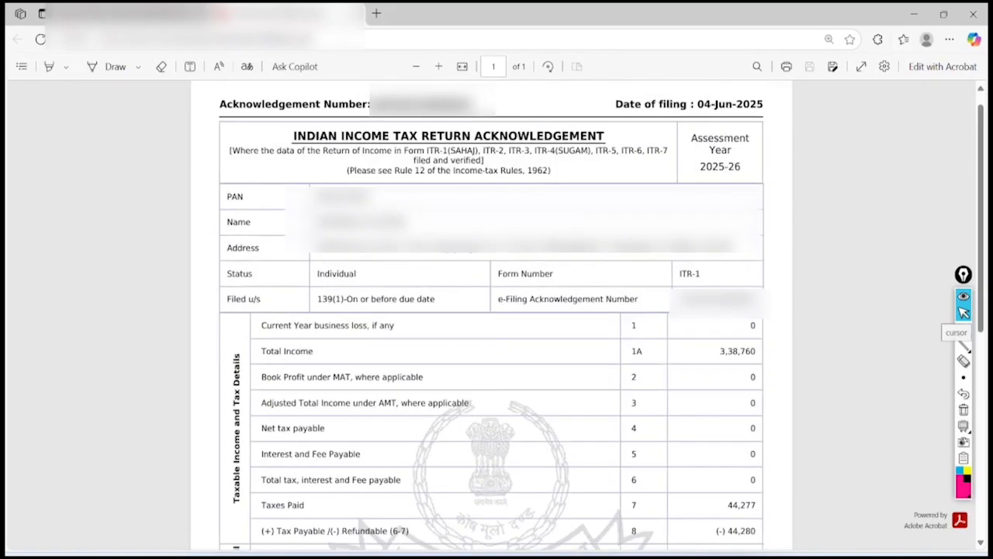
left_click(964, 329)
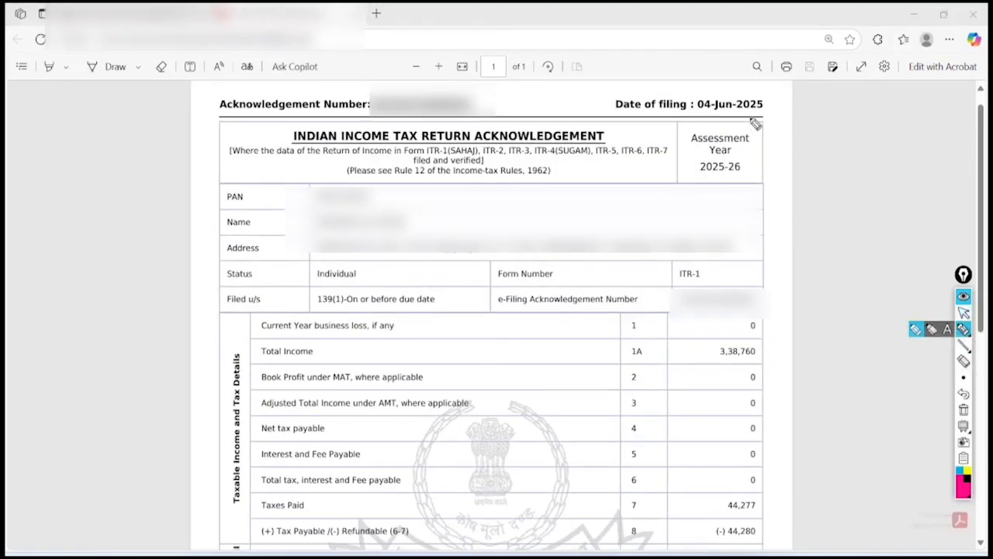
mouse_move(760, 107)
left_mouse_down()
mouse_move(656, 102)
mouse_move(776, 101)
mouse_move(794, 138)
mouse_move(689, 101)
left_mouse_up()
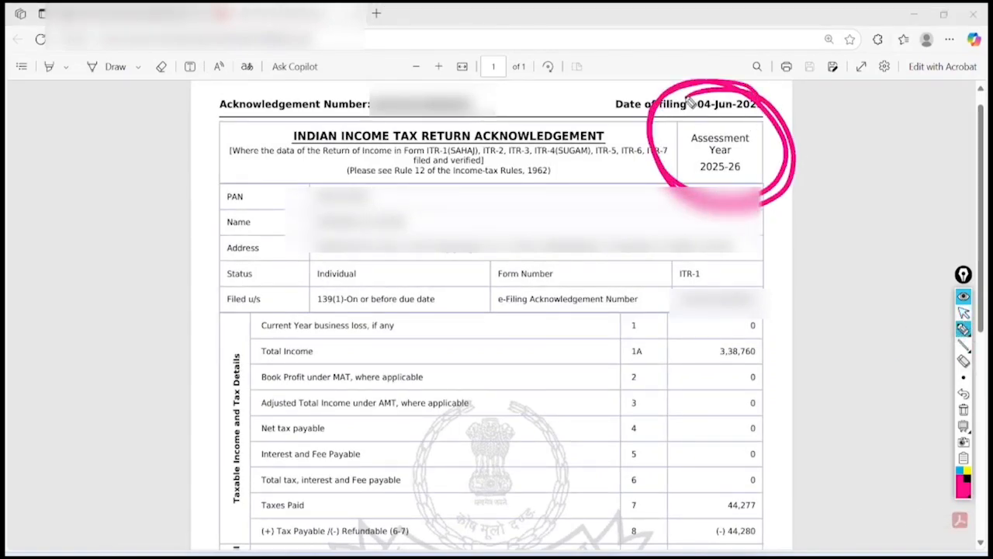
mouse_move(773, 297)
left_mouse_down()
mouse_move(761, 281)
mouse_move(806, 308)
mouse_move(713, 284)
left_mouse_up()
mouse_move(770, 469)
left_mouse_down()
mouse_move(817, 486)
mouse_move(740, 453)
left_mouse_up()
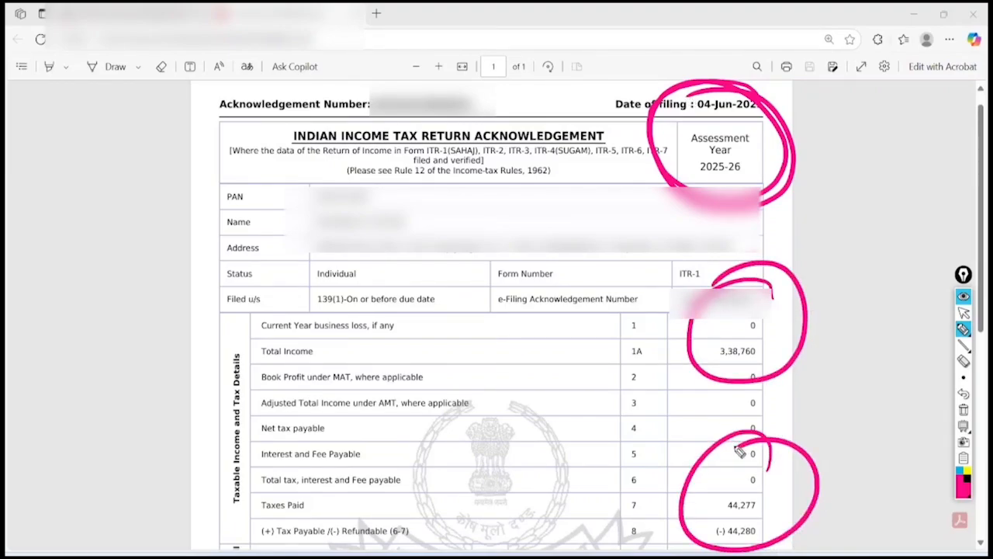
mouse_move(89, 242)
left_mouse_down()
mouse_move(80, 206)
mouse_move(107, 203)
mouse_move(146, 160)
mouse_move(142, 231)
mouse_move(184, 241)
mouse_move(167, 337)
mouse_move(177, 309)
mouse_move(218, 275)
left_mouse_up()
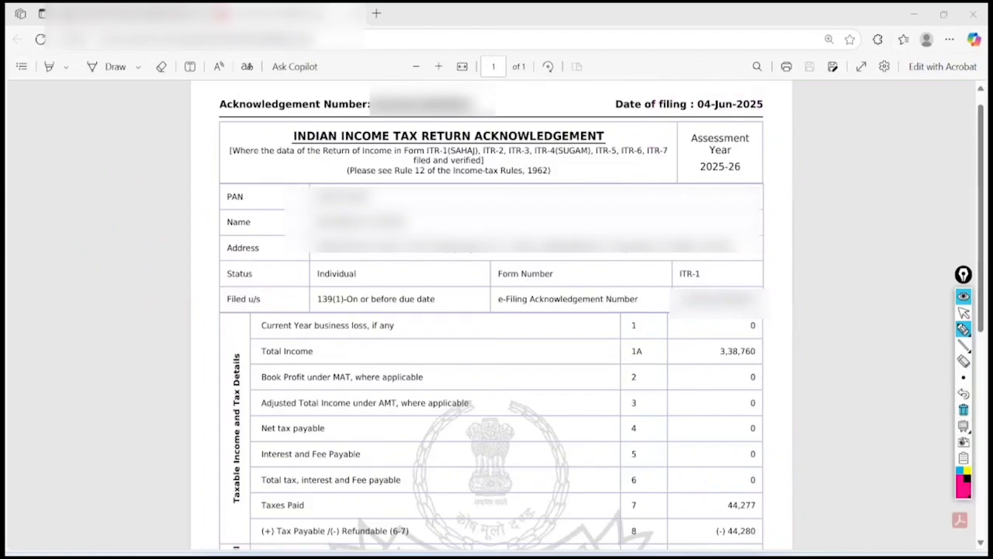
mouse_move(43, 159)
left_mouse_down()
mouse_move(67, 182)
mouse_move(62, 160)
mouse_move(83, 137)
mouse_move(150, 122)
mouse_move(146, 112)
left_mouse_up()
mouse_move(68, 190)
left_mouse_down()
mouse_move(75, 224)
mouse_move(178, 145)
left_mouse_up()
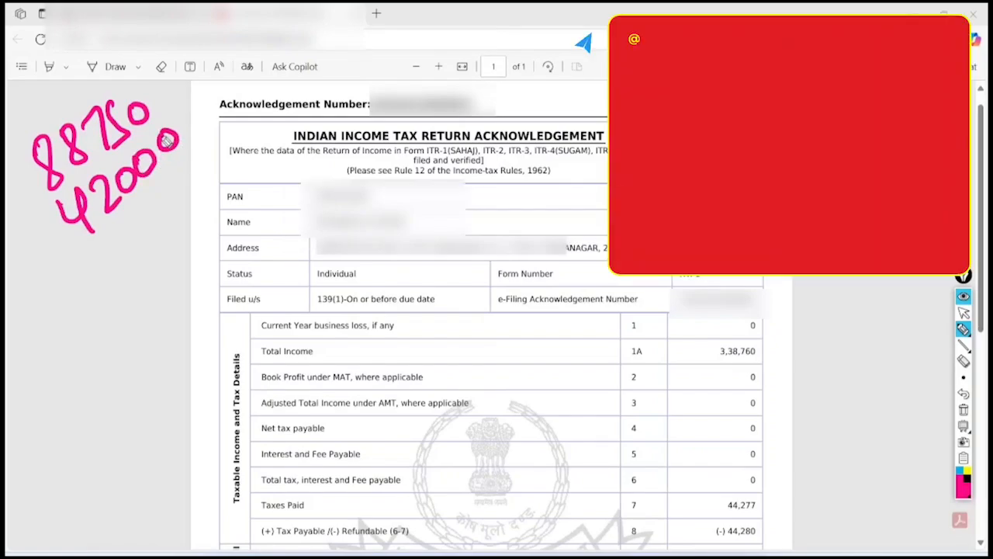
mouse_move(82, 250)
left_mouse_down()
mouse_move(183, 180)
mouse_move(193, 186)
left_mouse_up()
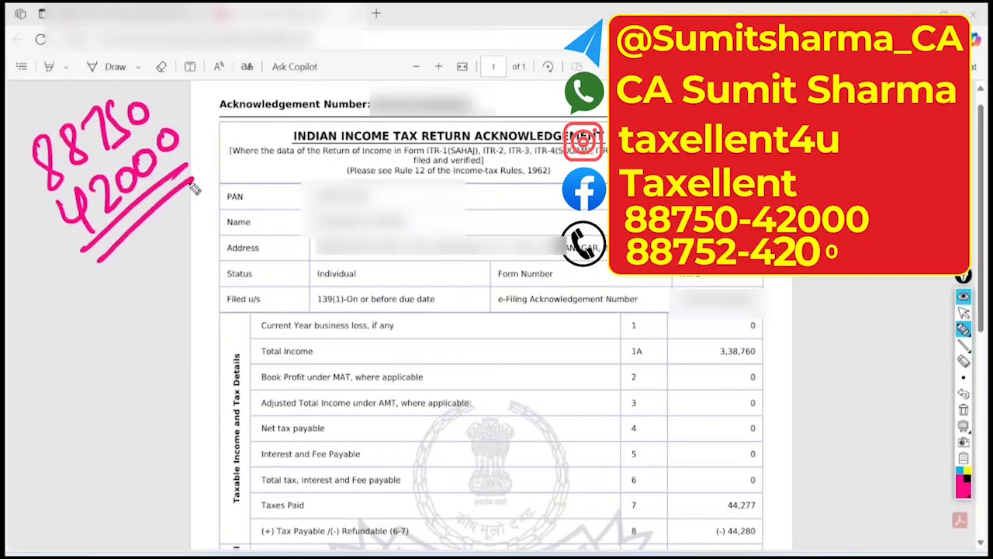
mouse_move(141, 80)
left_mouse_down()
mouse_move(127, 288)
mouse_move(116, 78)
left_mouse_up()
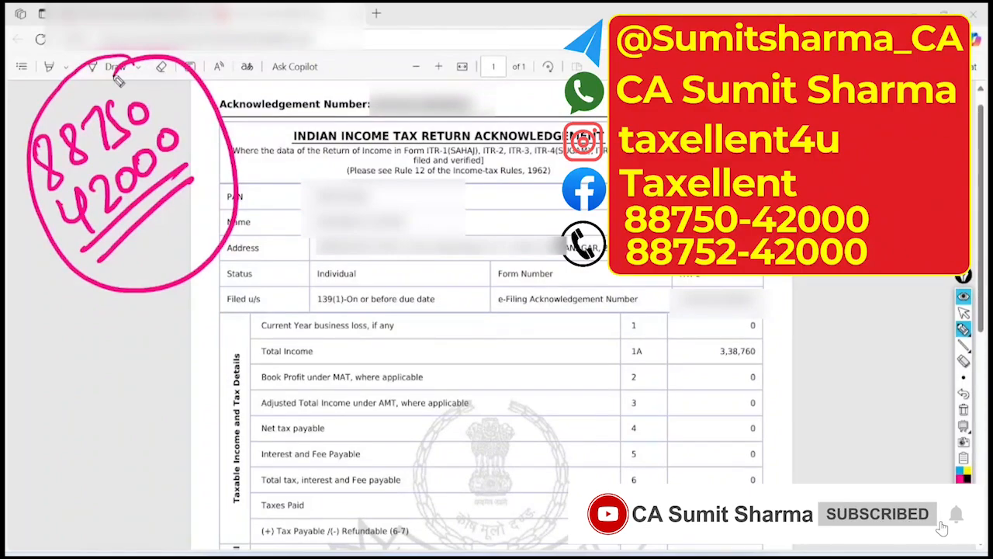
left_click_drag(575, 307, 586, 303)
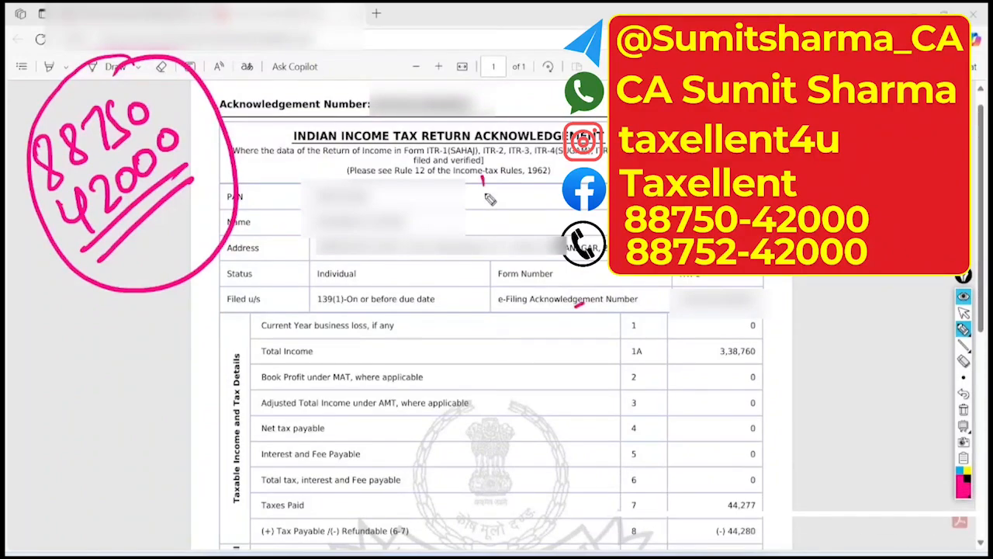
mouse_move(489, 175)
left_mouse_down()
mouse_move(525, 204)
mouse_move(554, 166)
mouse_move(565, 183)
left_mouse_up()
mouse_move(504, 231)
left_mouse_down()
mouse_move(574, 194)
mouse_move(587, 200)
left_mouse_up()
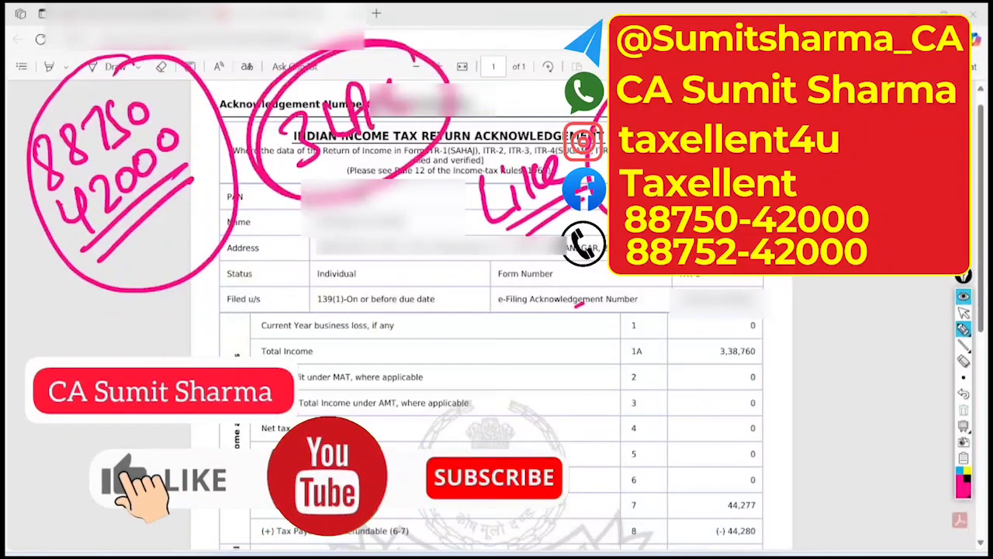
left_click(963, 412)
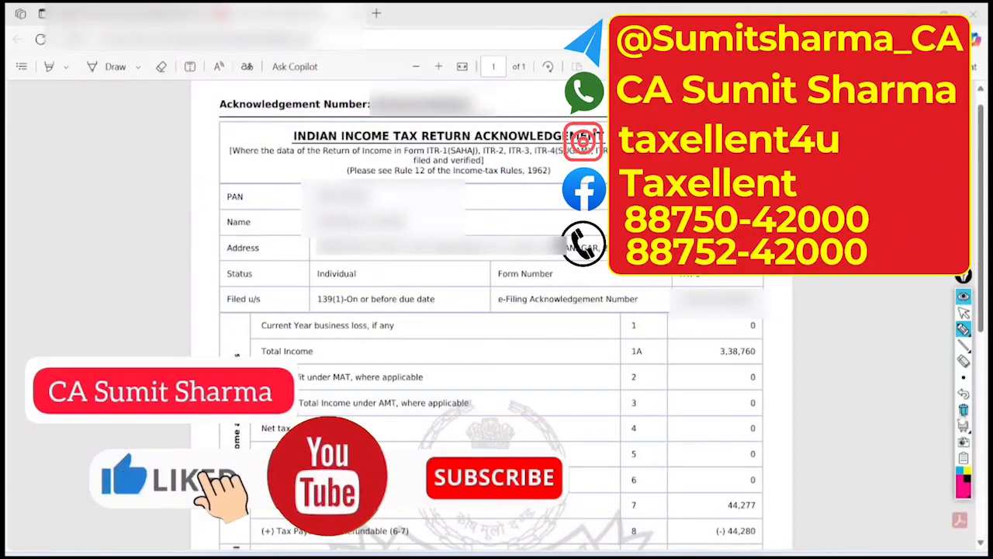